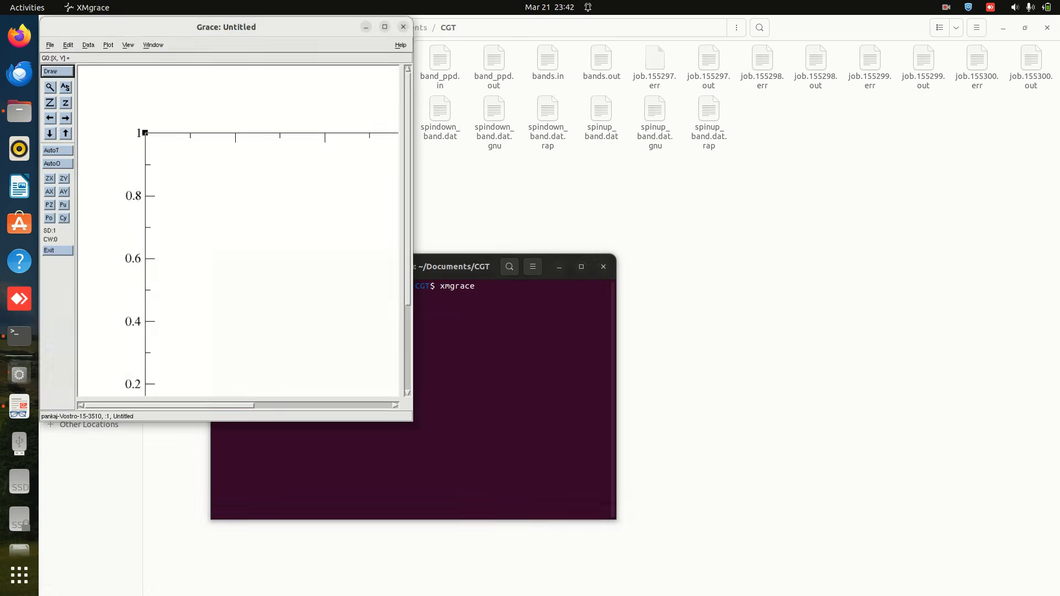
# Maximize the empty plot window and review the spin-polarized band structure figure in the PDF paper.
pyautogui.click(388, 26)
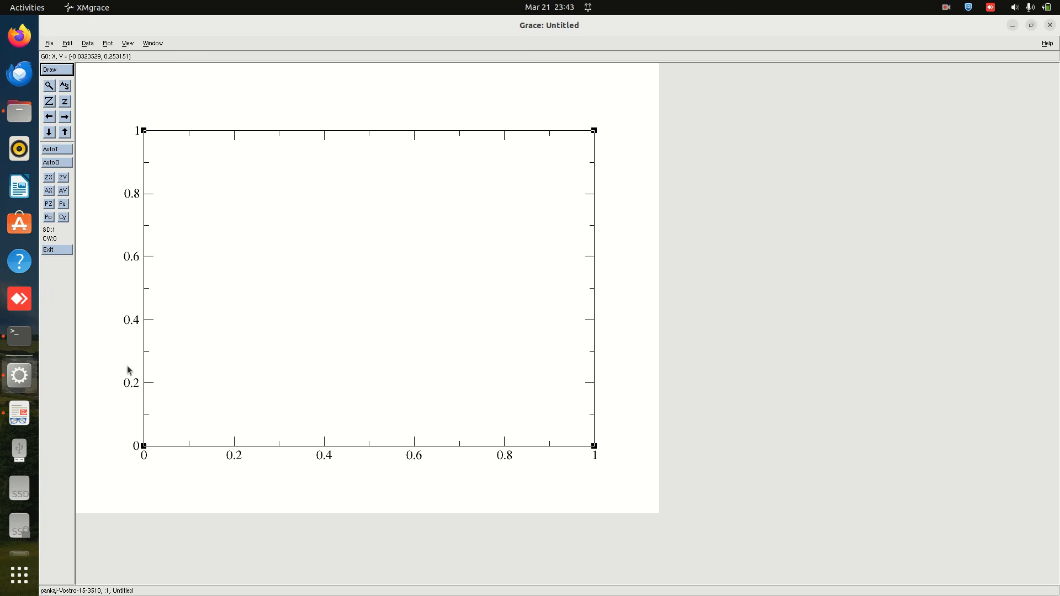
pyautogui.click(19, 413)
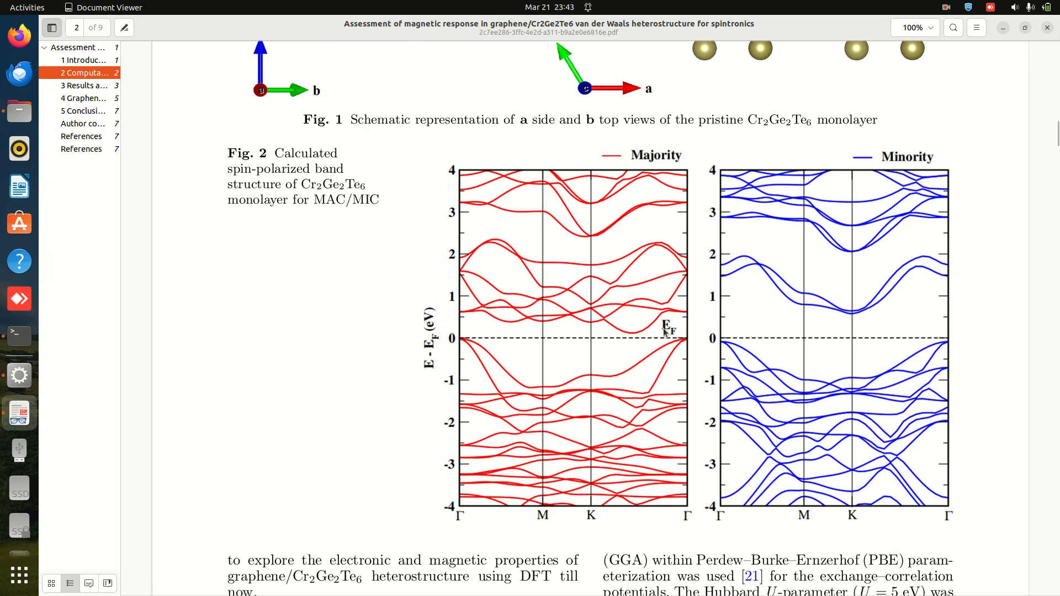
pyautogui.click(1003, 28)
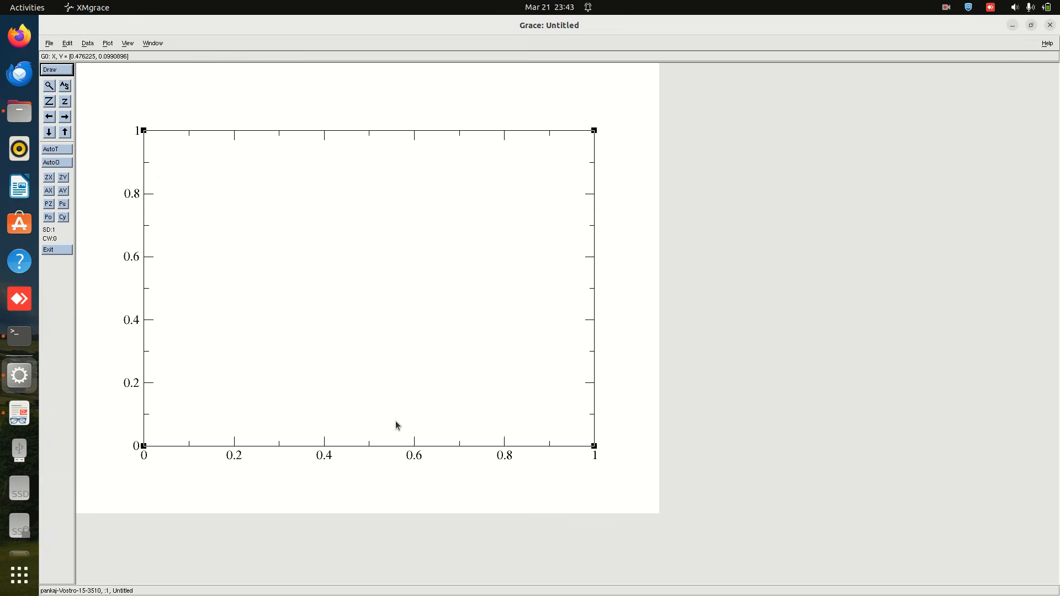
pyautogui.click(68, 43)
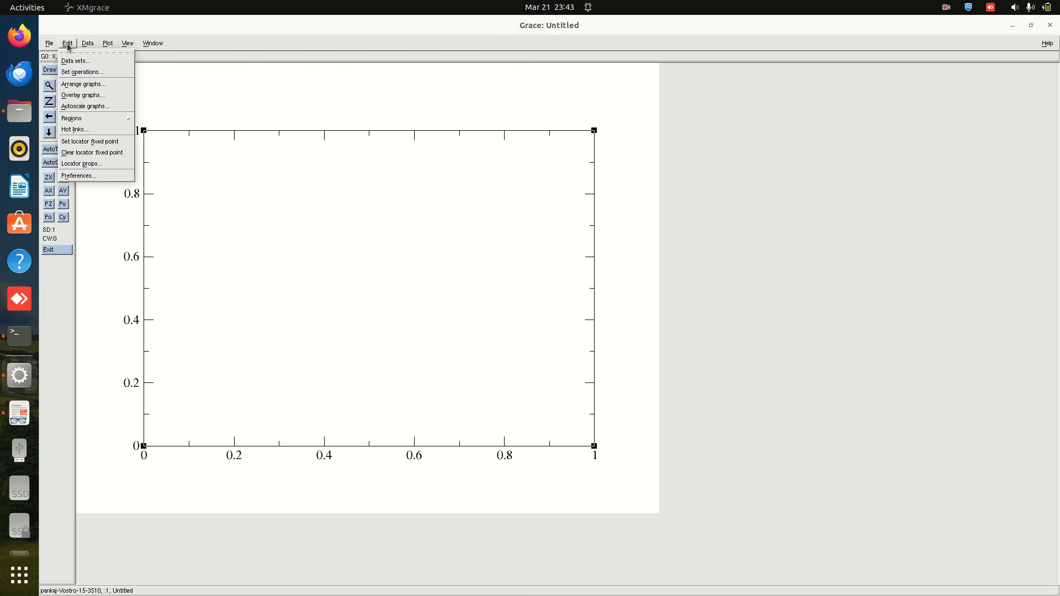
pyautogui.click(82, 84)
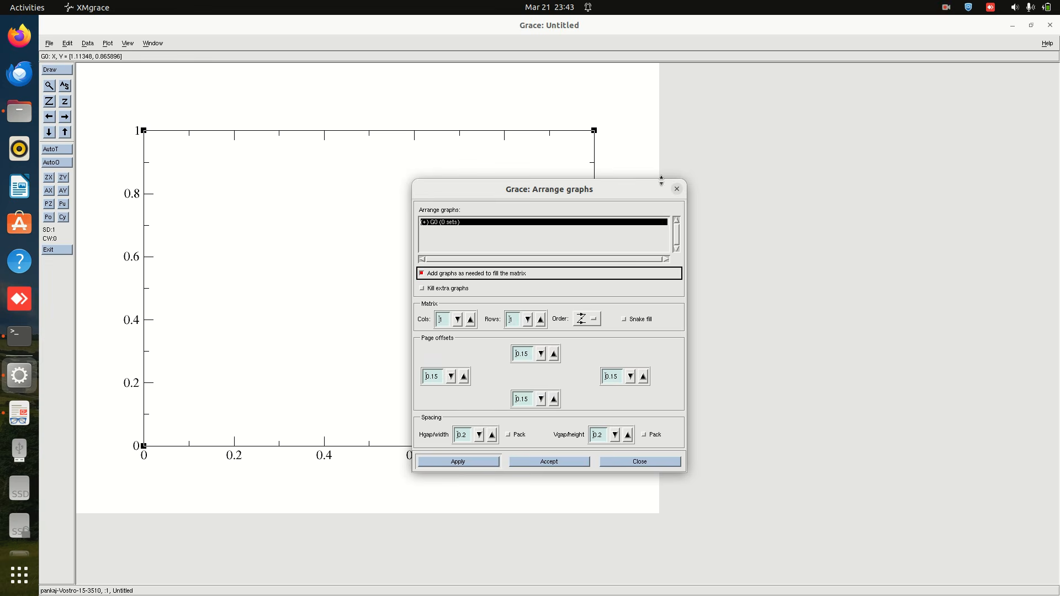
pyautogui.click(677, 189)
# Arrange the graphs in a matrix of 2 columns and 1 row, adding graphs as needed.
pyautogui.click(68, 44)
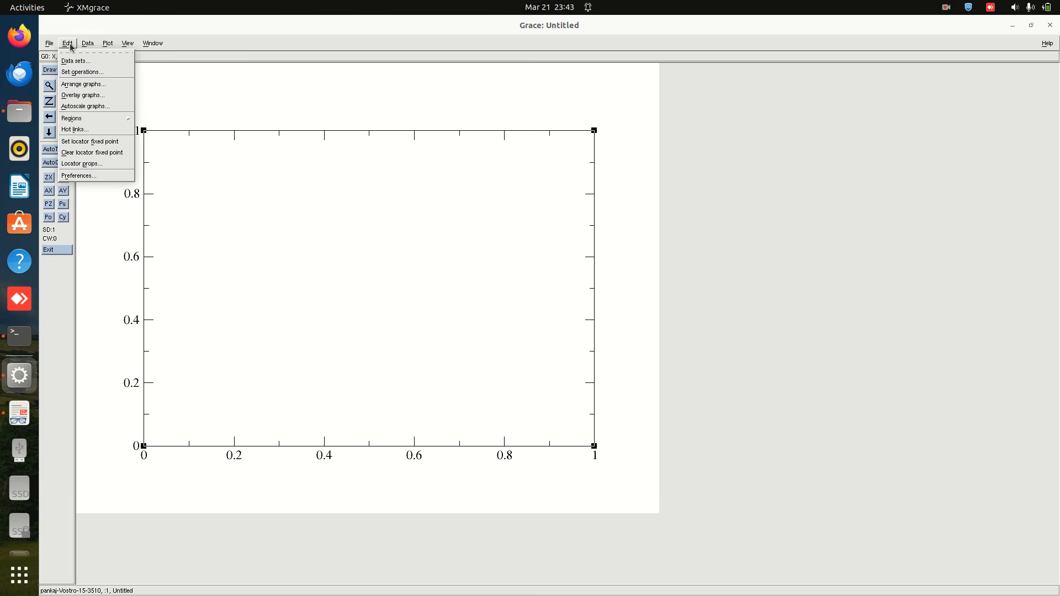
pyautogui.click(83, 84)
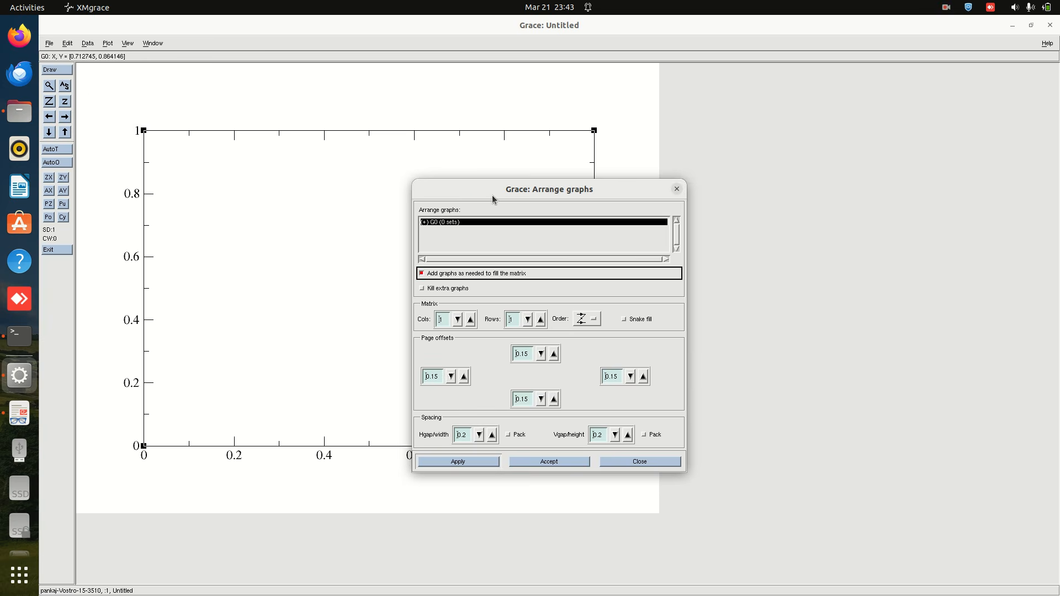
pyautogui.moveTo(493, 199); pyautogui.dragTo(728, 190)
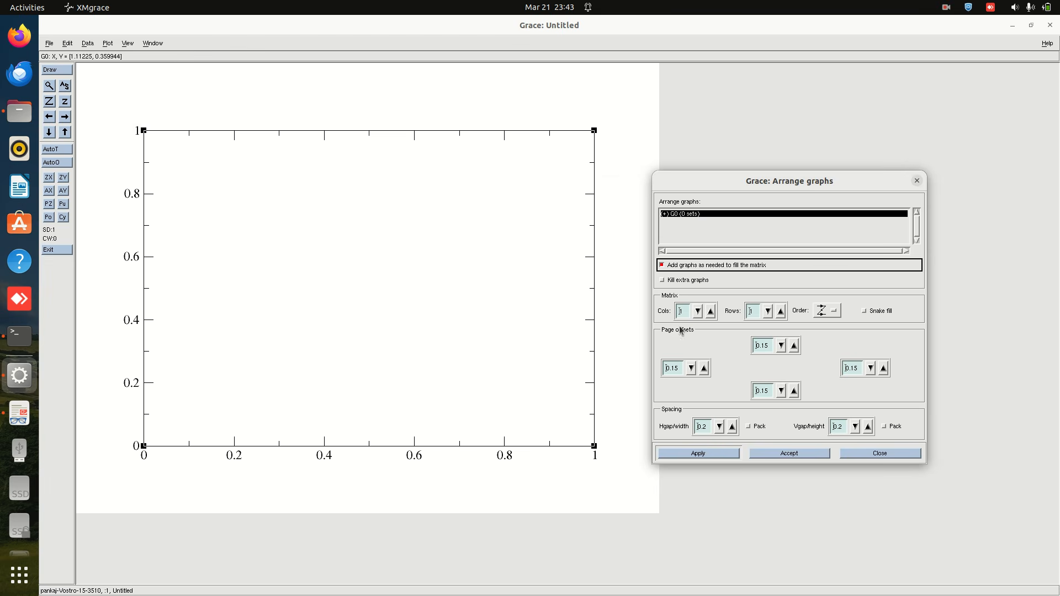
pyautogui.click(711, 312)
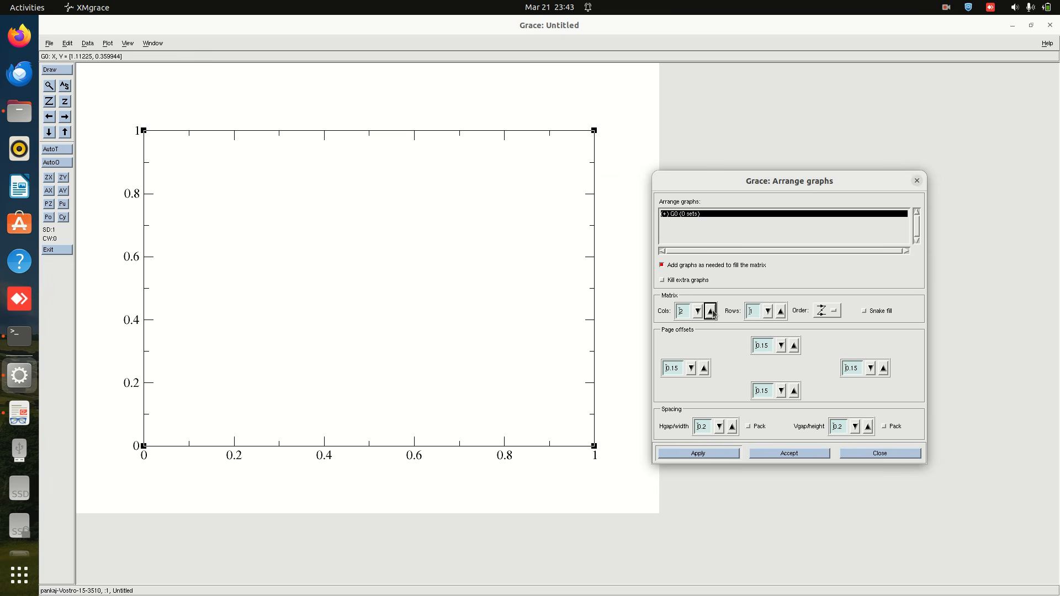
pyautogui.click(710, 454)
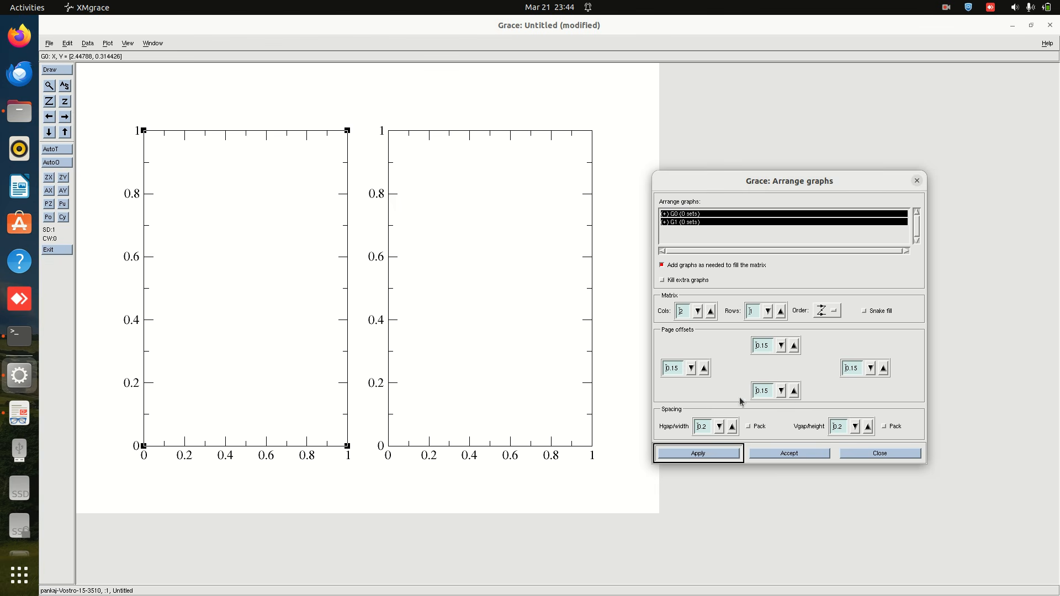
# Set the page offsets of the graph arrangement to 0.2 at the bottom, 0.1 at the right and 0.1 at the top.
pyautogui.click(794, 392)
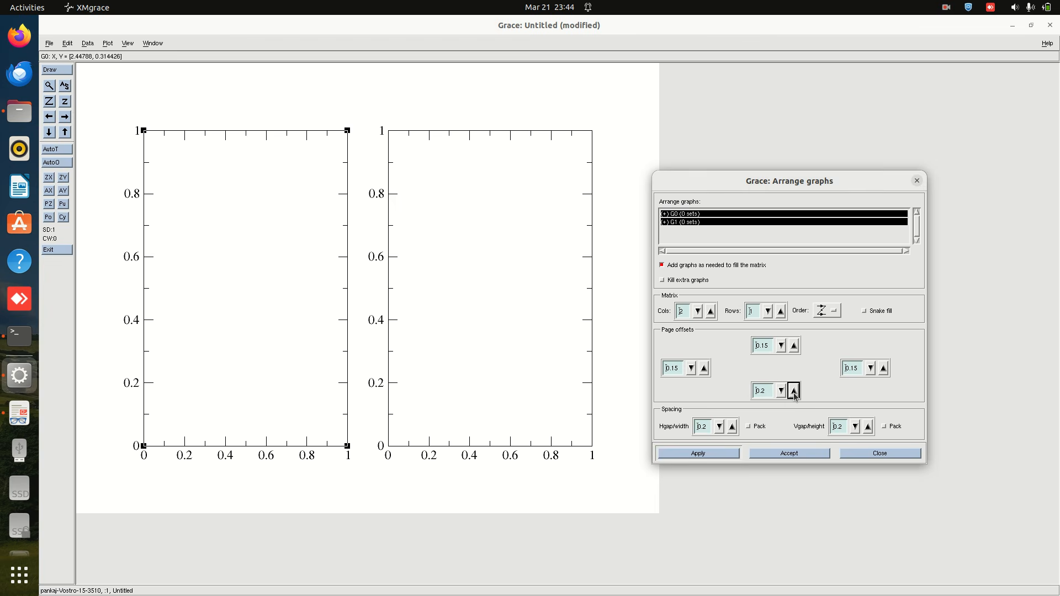
pyautogui.click(710, 453)
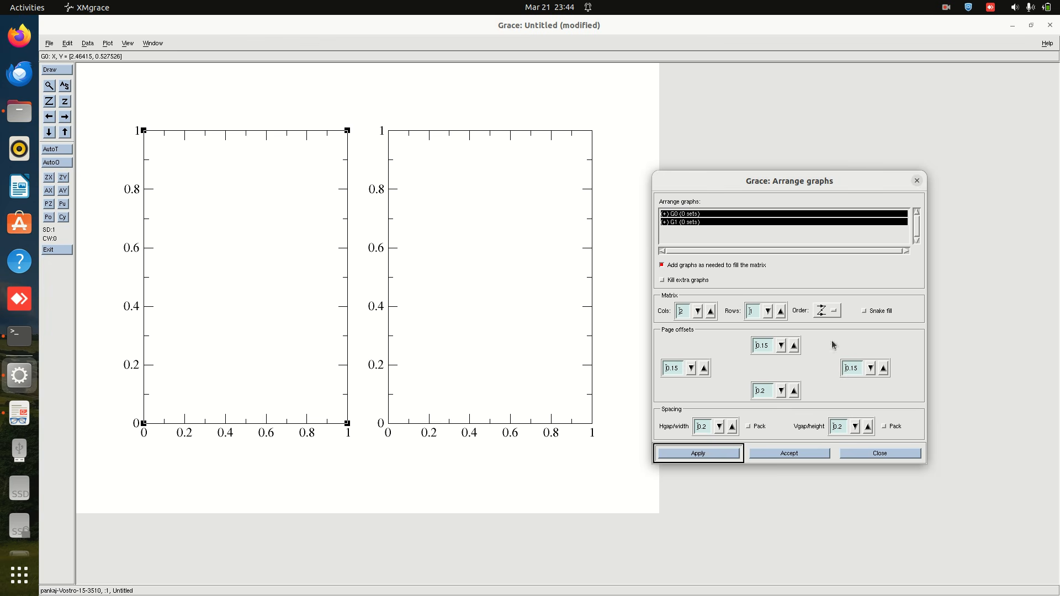
pyautogui.click(870, 368)
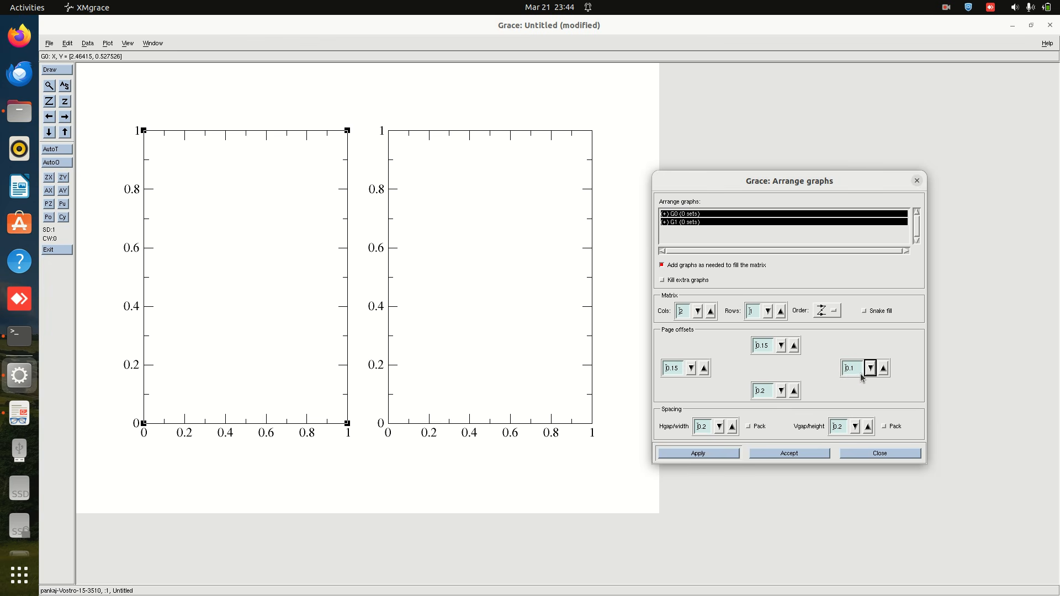
pyautogui.click(707, 453)
pyautogui.moveTo(792, 182); pyautogui.dragTo(816, 178)
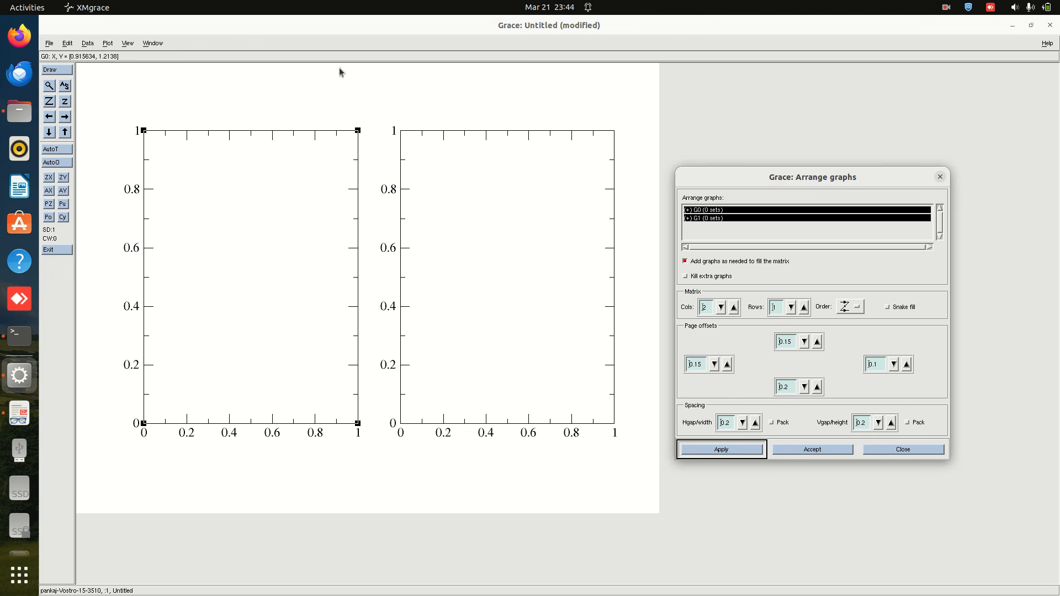
pyautogui.click(804, 343)
pyautogui.click(716, 450)
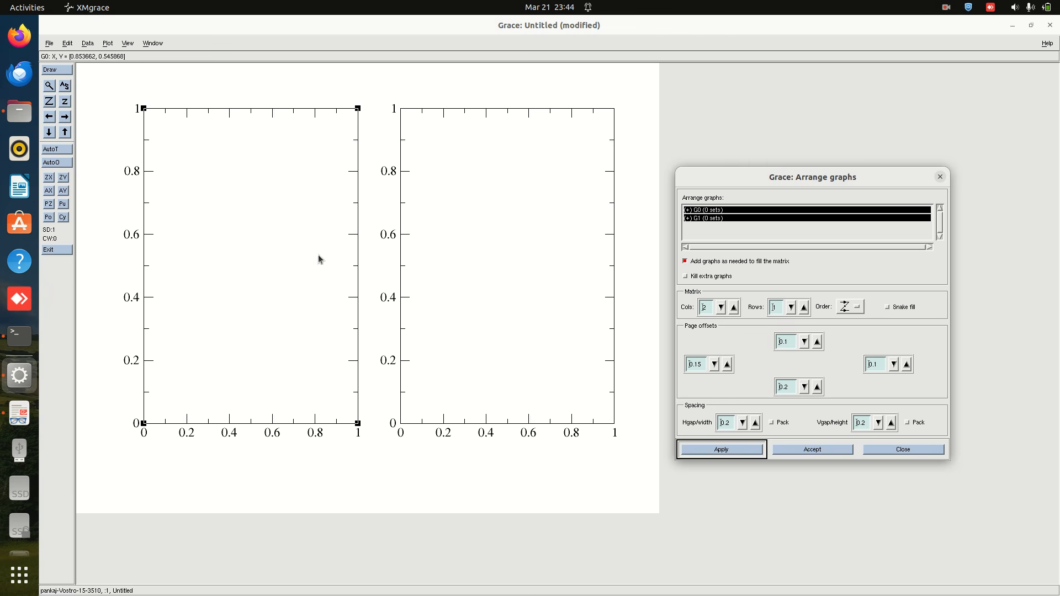
pyautogui.click(918, 449)
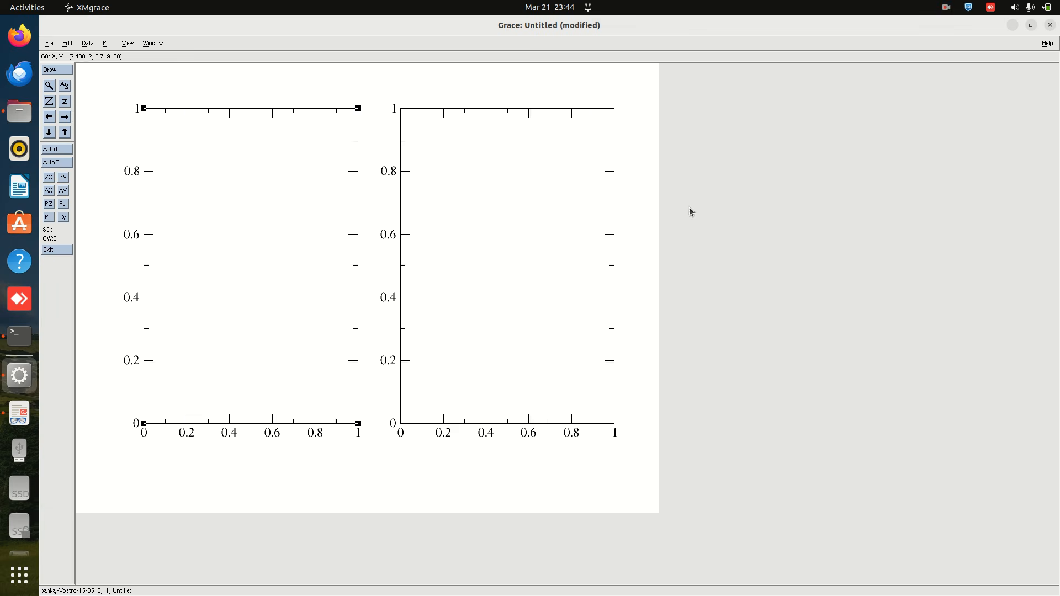
# Check the two-panel band structure figure in the PDF again, and bring the CGT folder into view in Files.
pyautogui.click(19, 413)
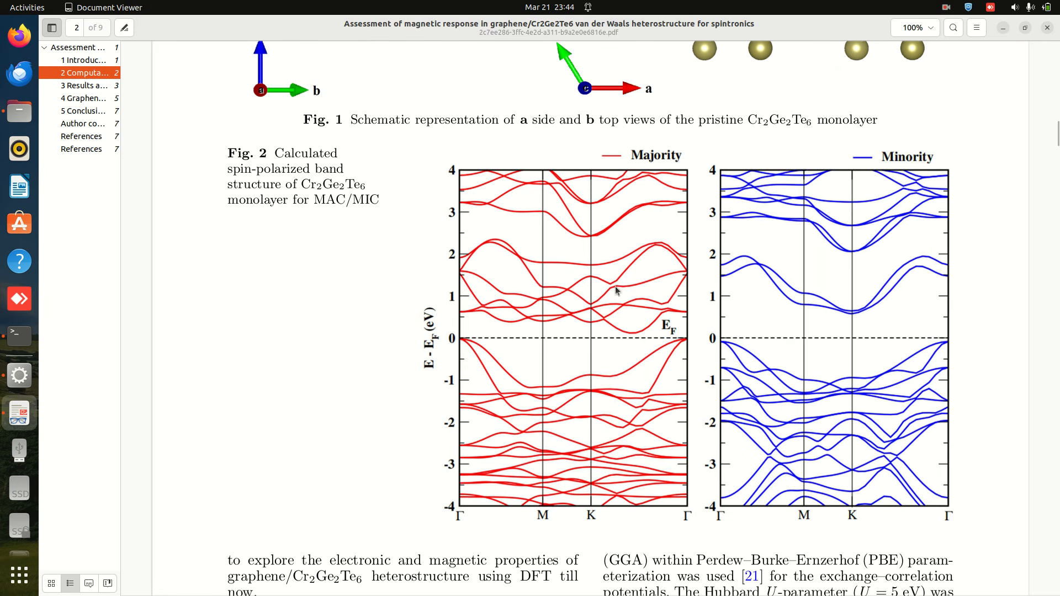
pyautogui.click(1003, 28)
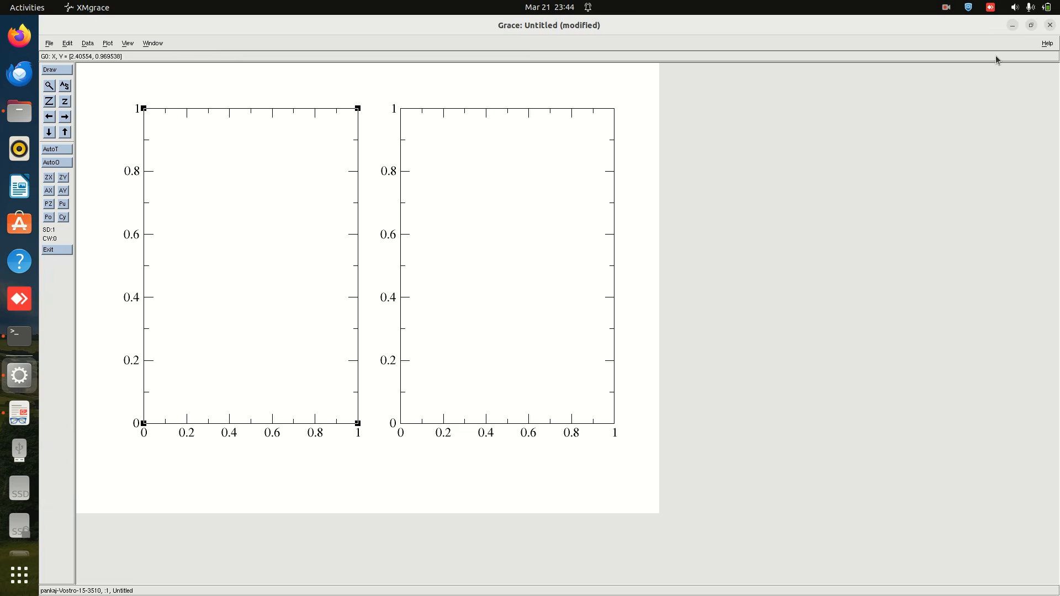
pyautogui.click(1014, 28)
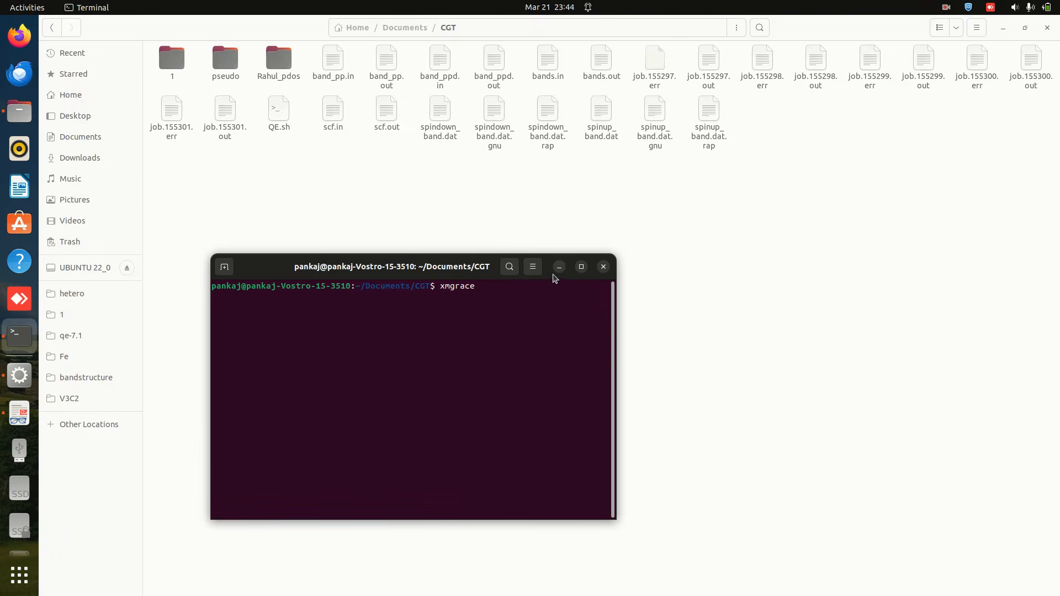
pyautogui.click(556, 268)
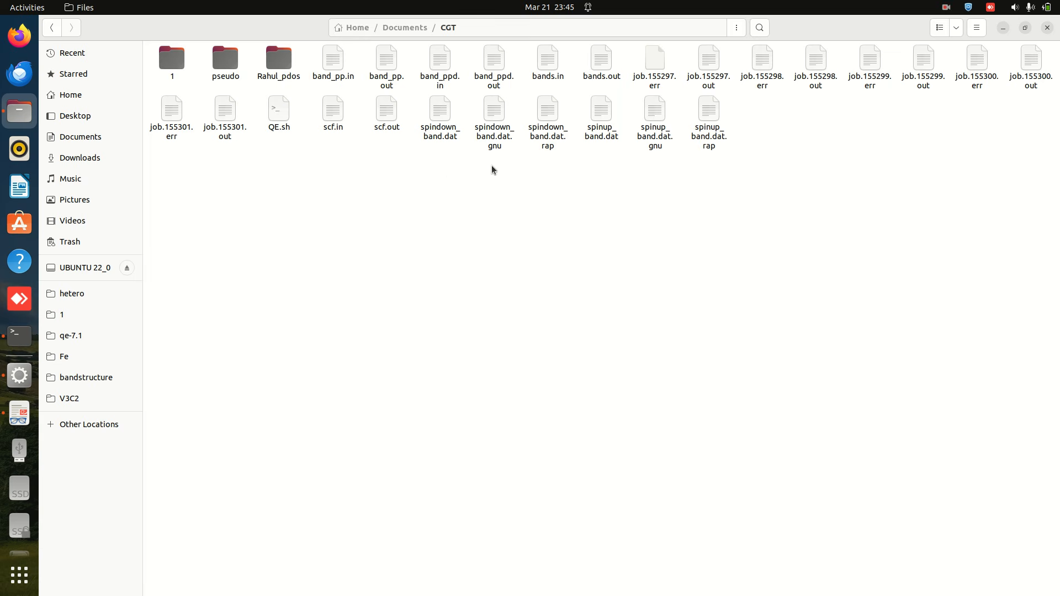
# Open spinup_band.dat.gnu from the CGT folder, examine its two data columns and close it.
pyautogui.click(495, 120)
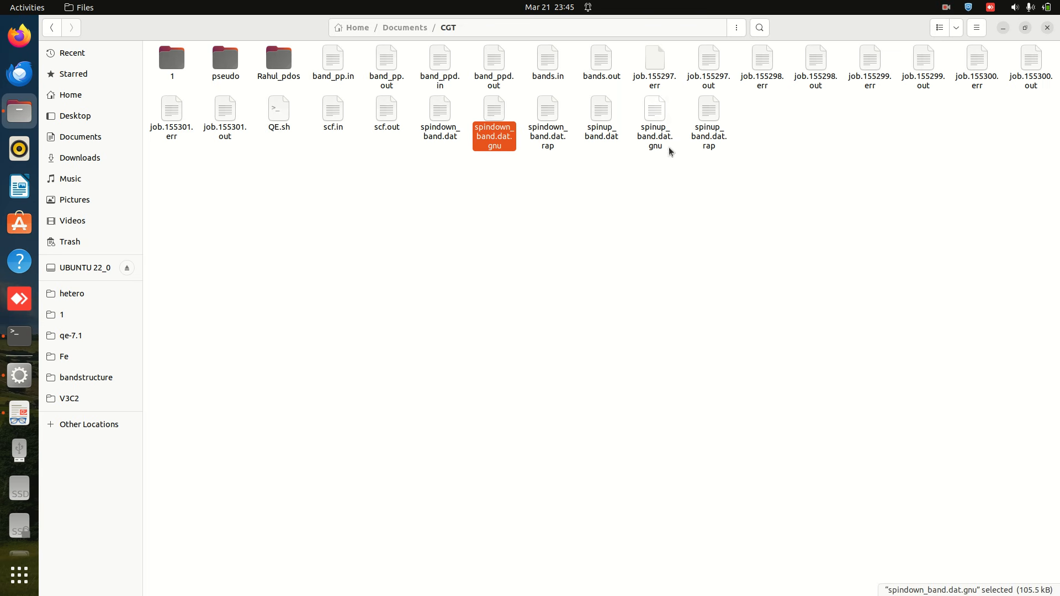
pyautogui.click(673, 227)
pyautogui.doubleClick(652, 121)
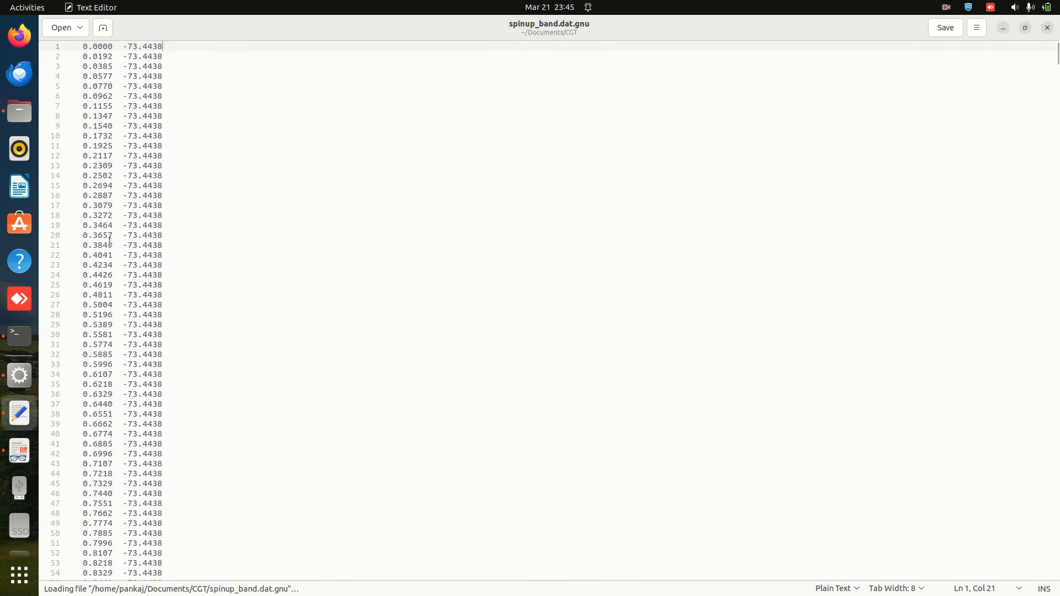
pyautogui.moveTo(83, 47); pyautogui.dragTo(116, 47)
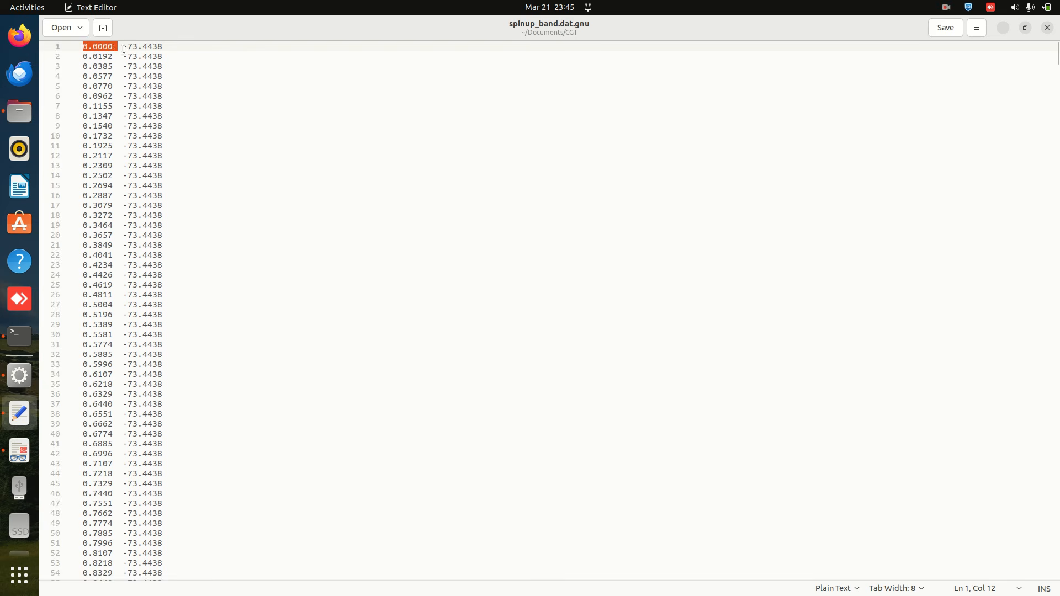
pyautogui.click(126, 49)
pyautogui.moveTo(129, 48); pyautogui.dragTo(162, 48)
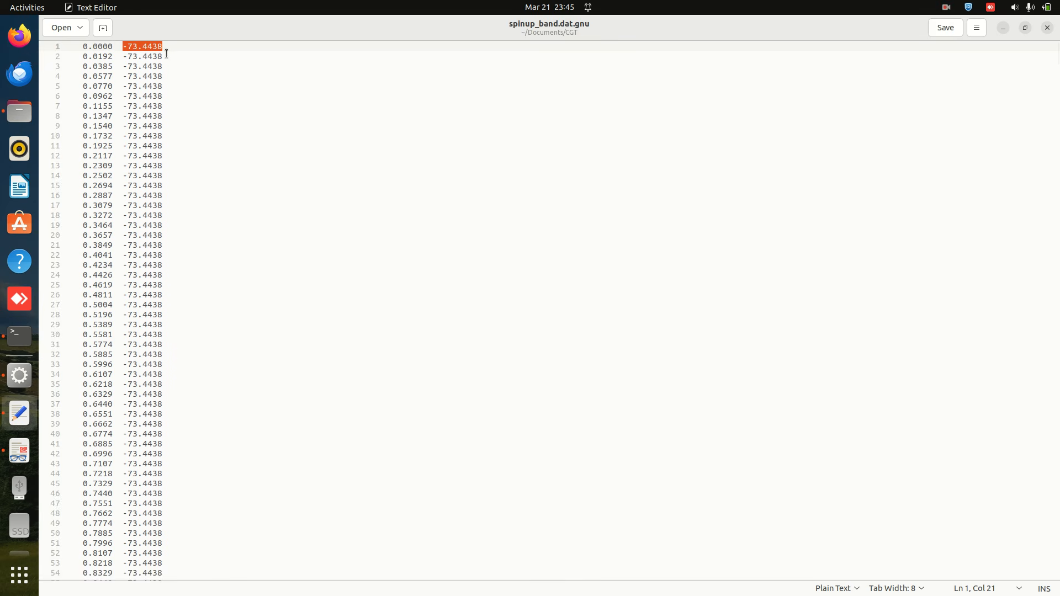
pyautogui.moveTo(122, 46); pyautogui.dragTo(167, 45)
pyautogui.click(1048, 27)
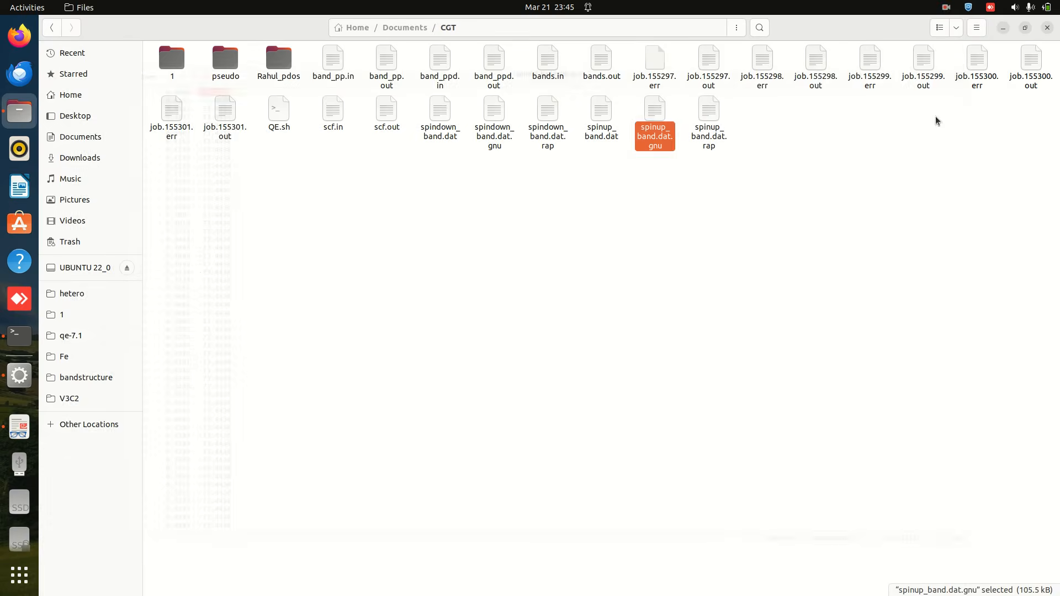
pyautogui.doubleClick(653, 111)
pyautogui.click(1047, 27)
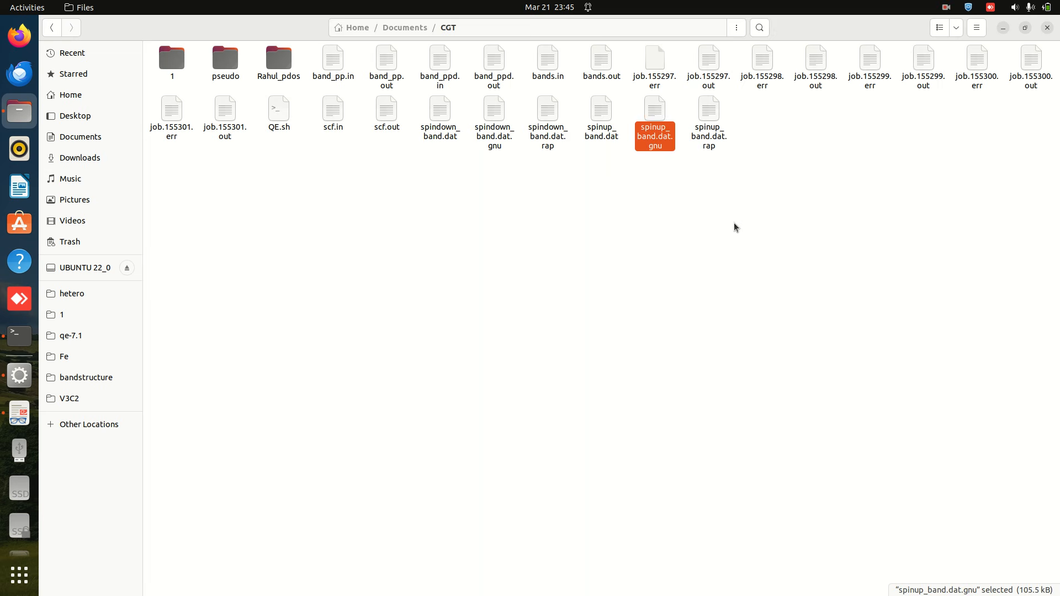
# Open spindown_band.dat.gnu in the text editor, examine its data columns and close it.
pyautogui.click(496, 131)
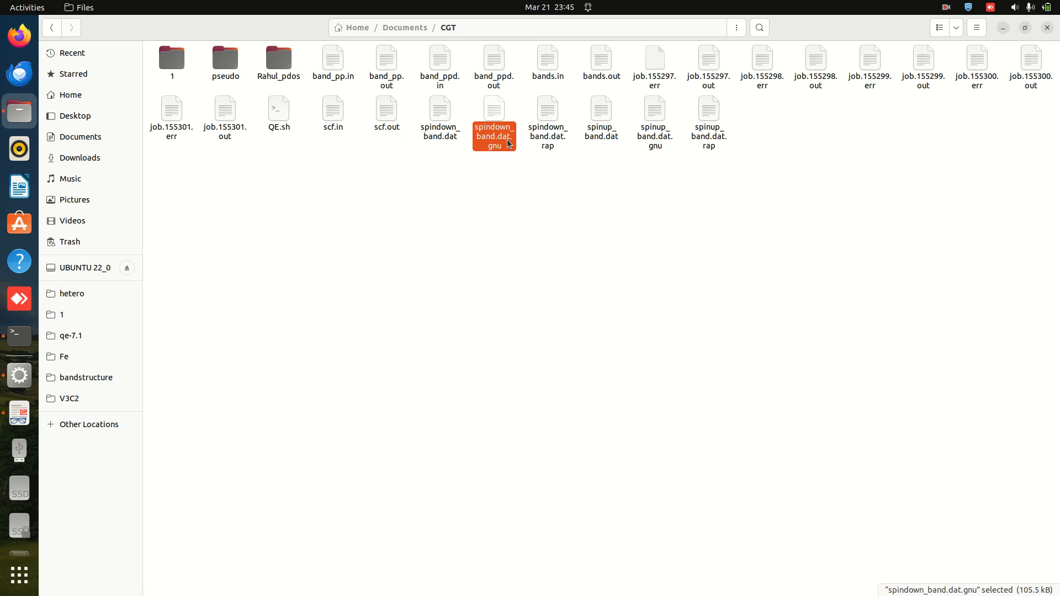
pyautogui.click(513, 178)
pyautogui.doubleClick(490, 111)
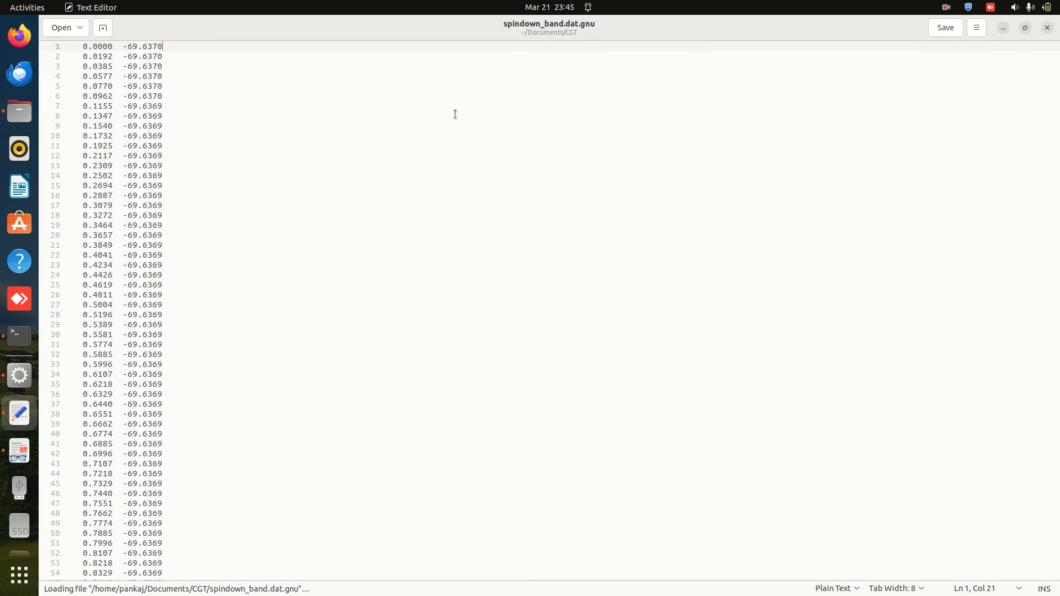
pyautogui.click(1047, 28)
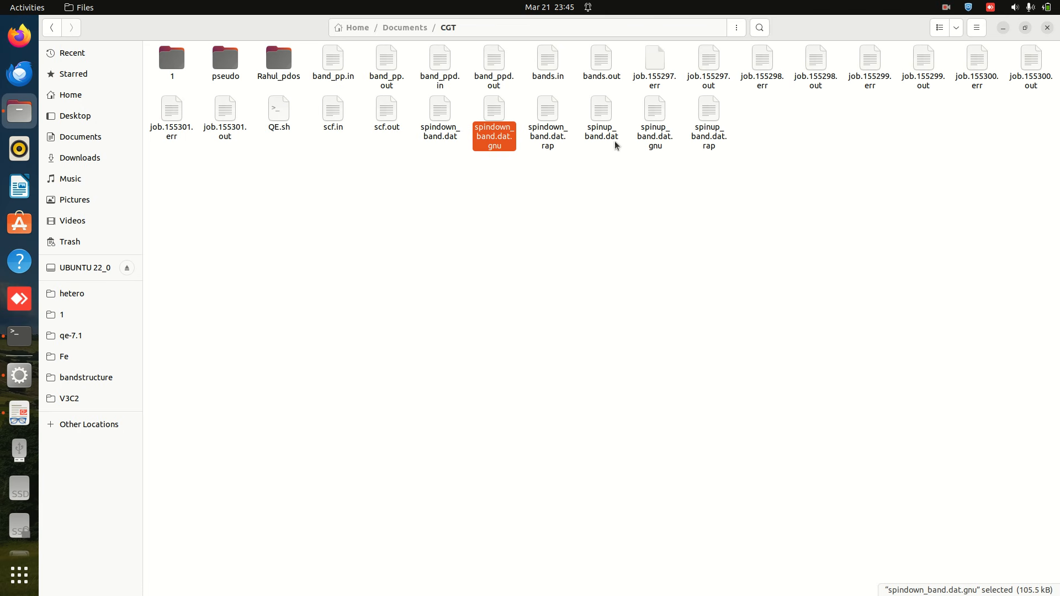
pyautogui.click(621, 272)
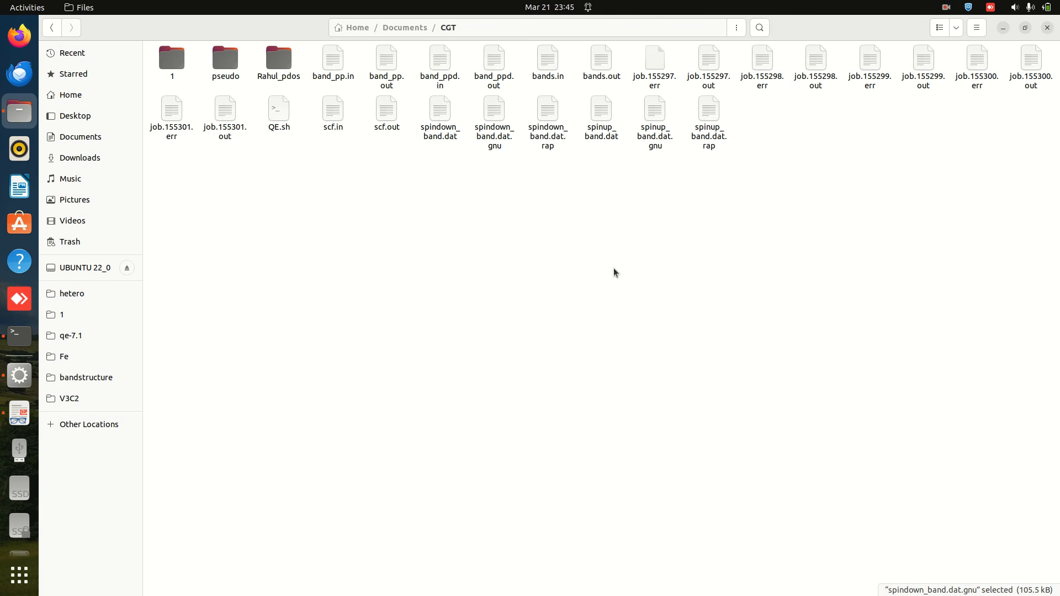
# Switch to XMgrace and open the ASCII data import dialog with the first graph, G0, as target.
pyautogui.click(15, 383)
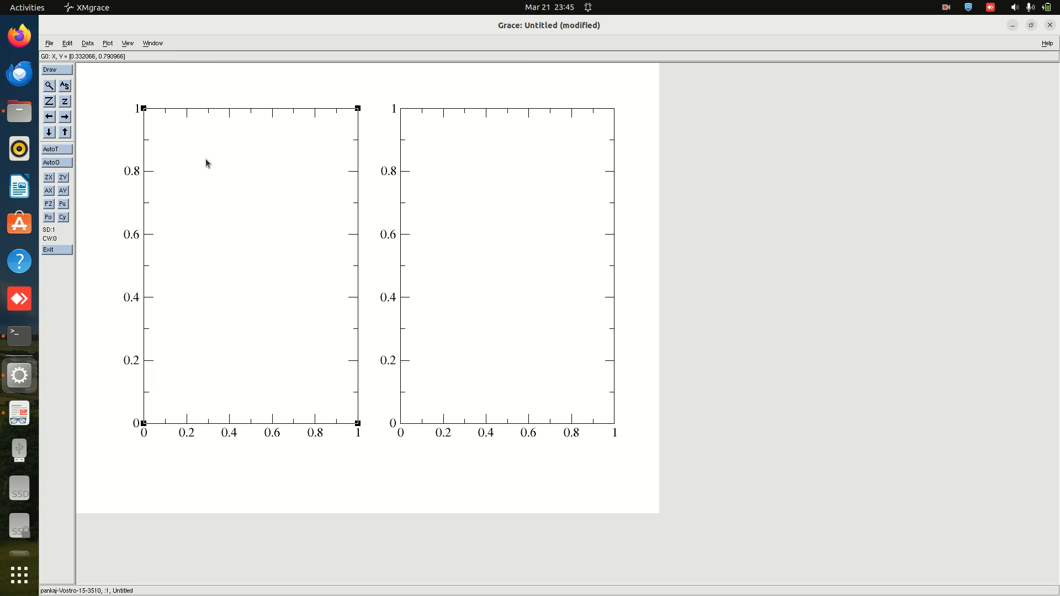
pyautogui.click(87, 44)
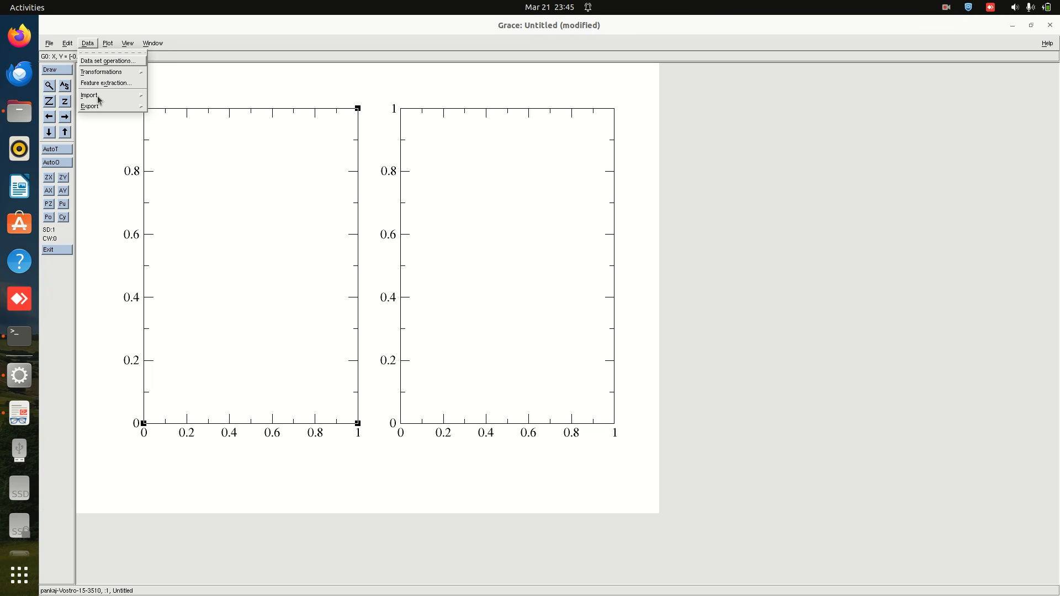
pyautogui.moveTo(98, 100)
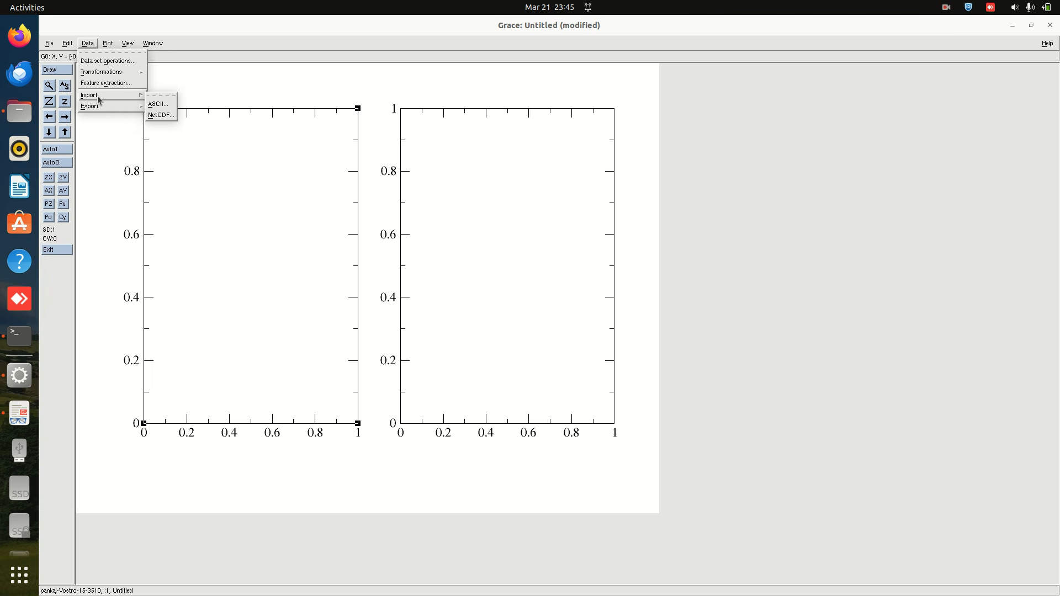
pyautogui.click(161, 107)
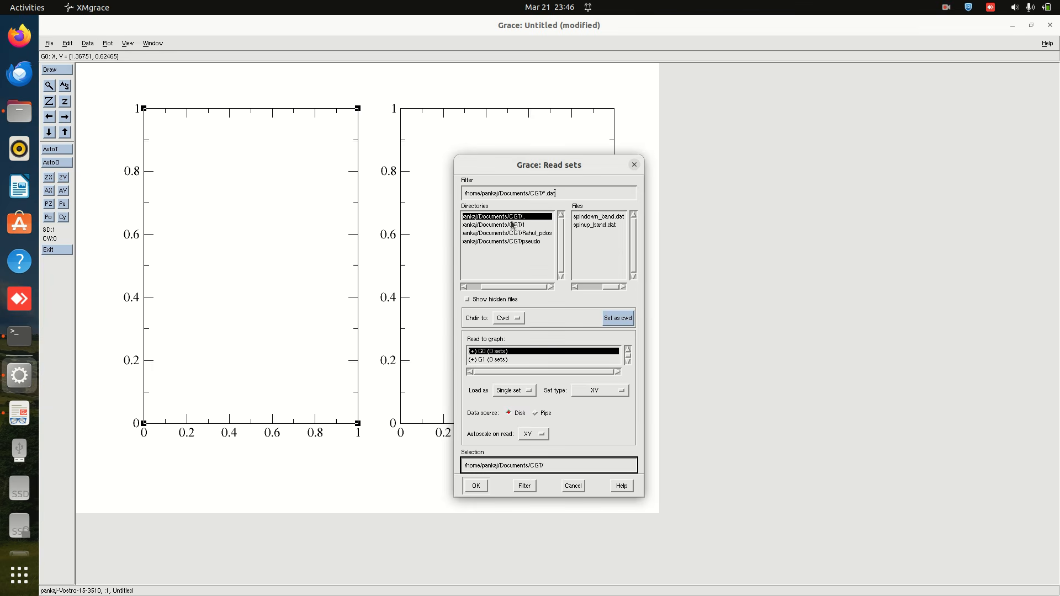
pyautogui.click(572, 197)
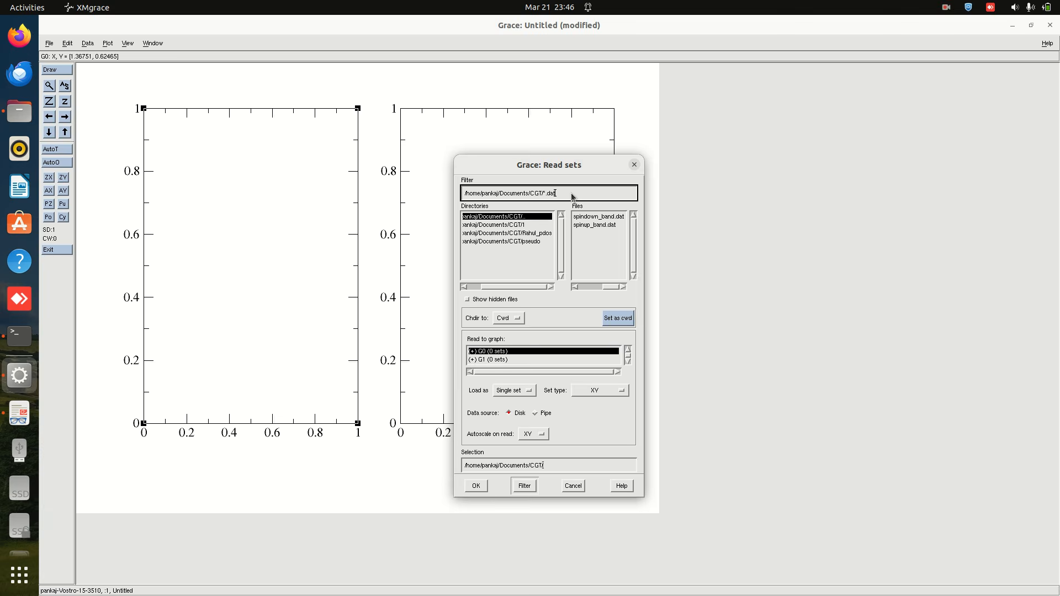
# Check the names of the .gnu band files in the CGT folder and look into spinup_band.dat.gnu again.
pyautogui.click(1014, 26)
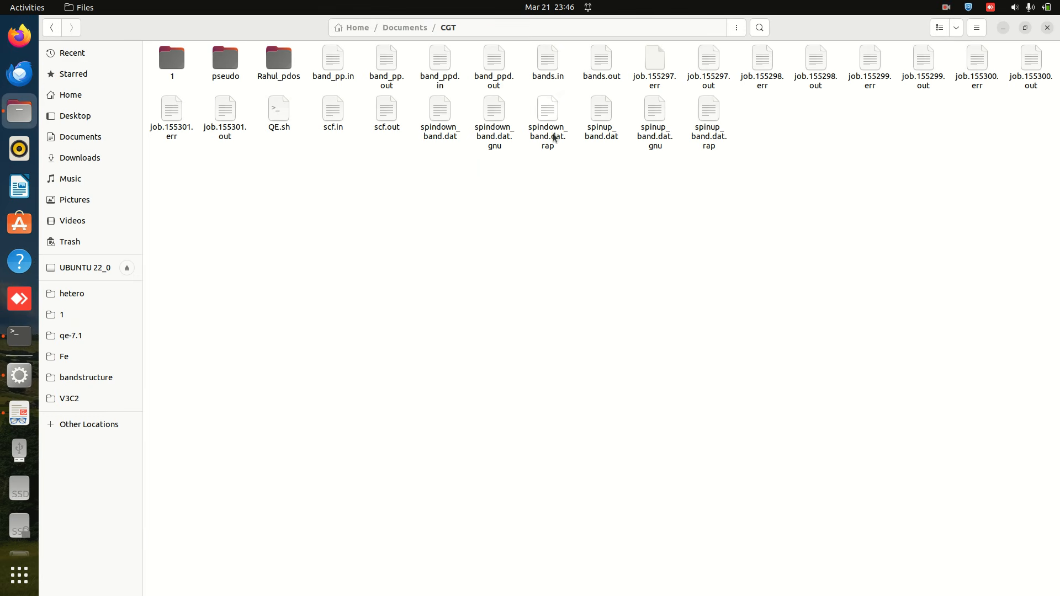
pyautogui.click(493, 147)
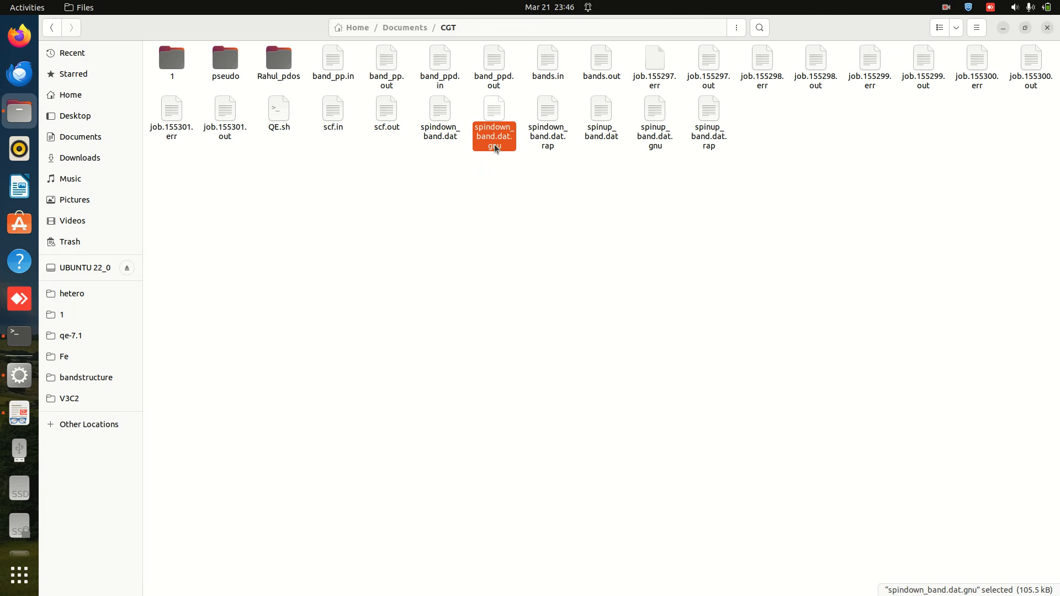
pyautogui.doubleClick(658, 143)
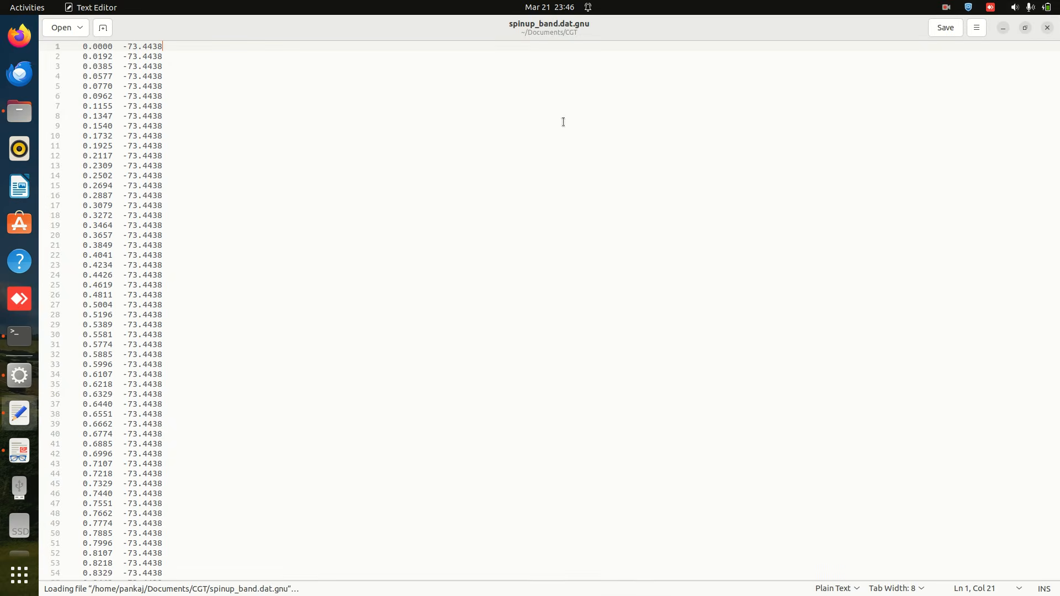
pyautogui.click(840, 234)
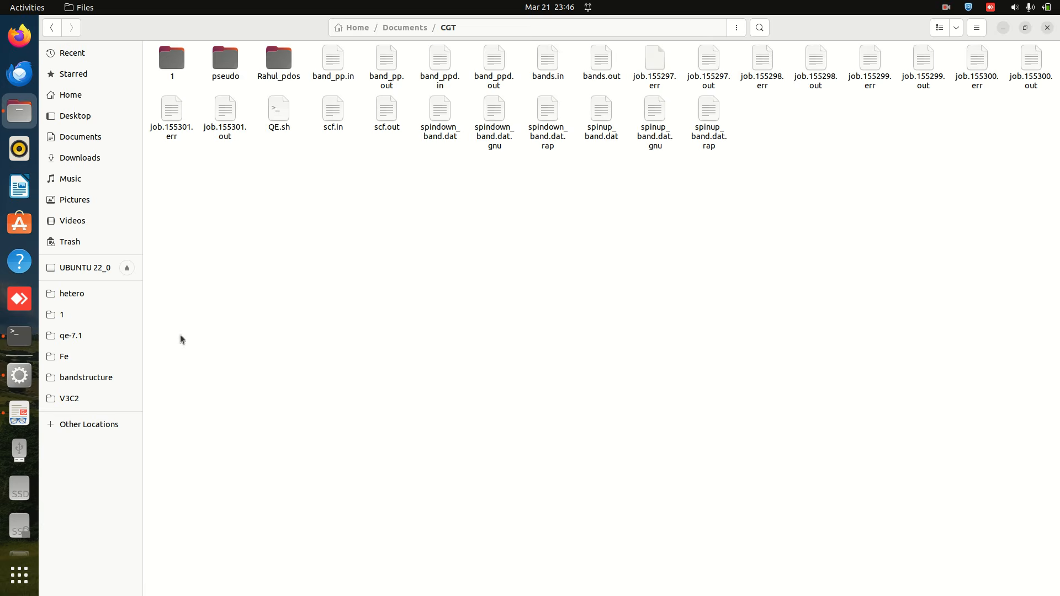
# Return to the Read sets dialog in XMgrace and filter the CGT folder for *.gnu files.
pyautogui.click(19, 375)
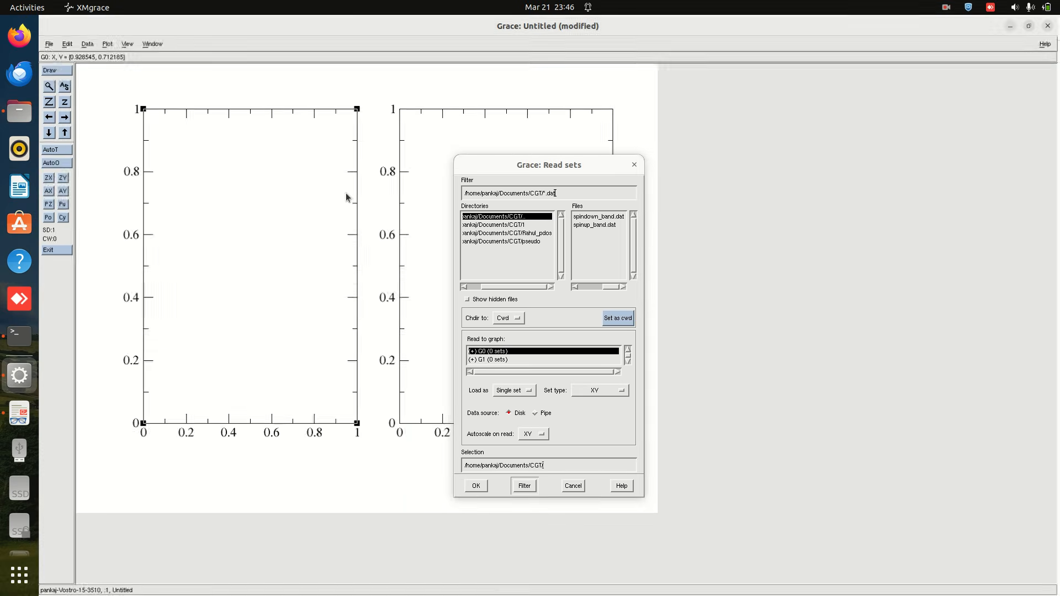
pyautogui.click(574, 194)
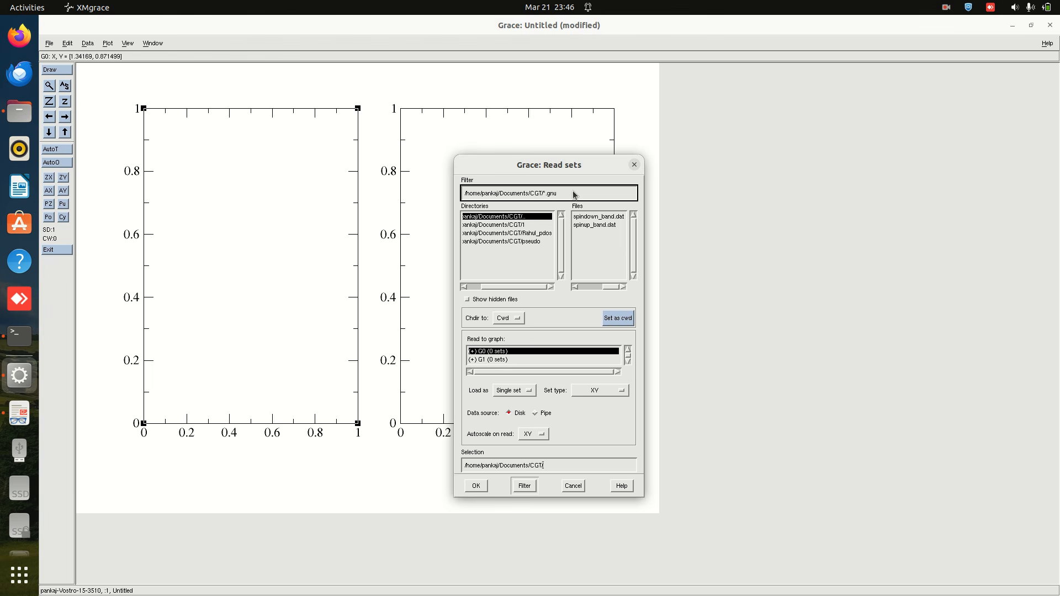
pyautogui.press('Return')
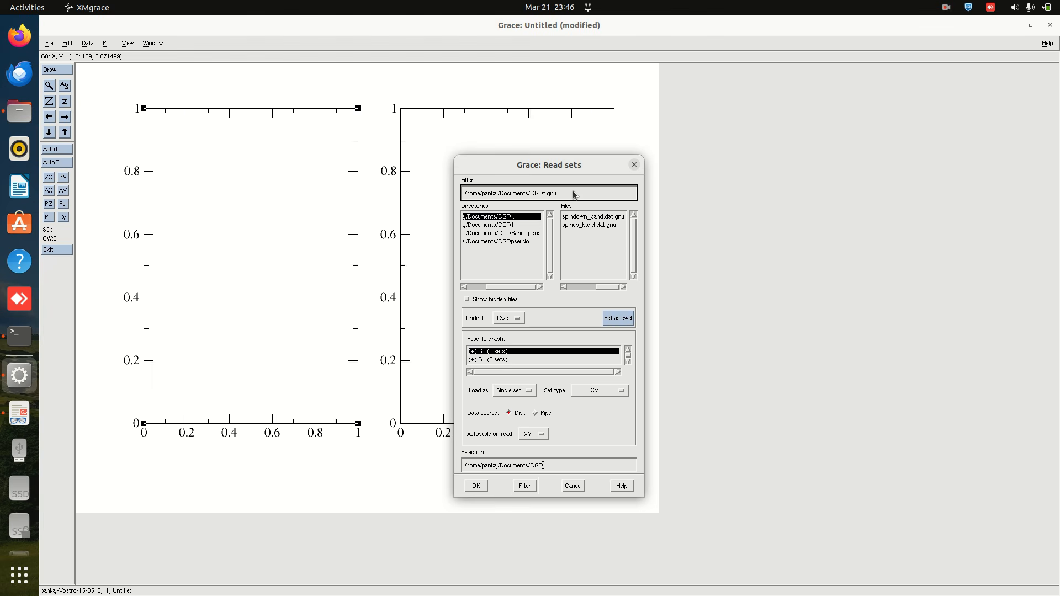
# Import spinup_band.dat.gnu into graph G0 and move the Read sets dialog clear of the plots.
pyautogui.click(590, 226)
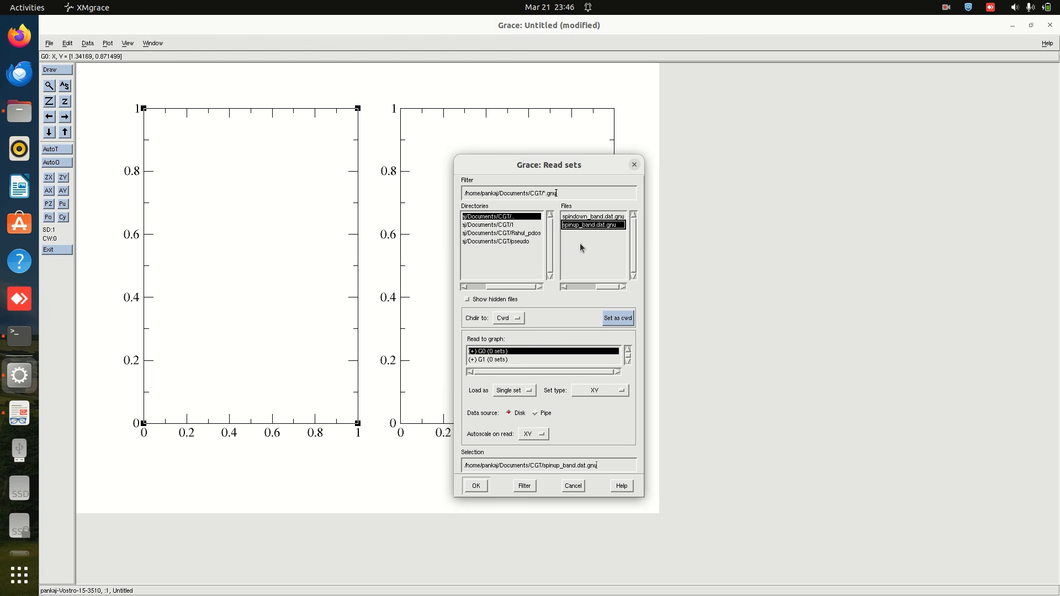
pyautogui.click(476, 487)
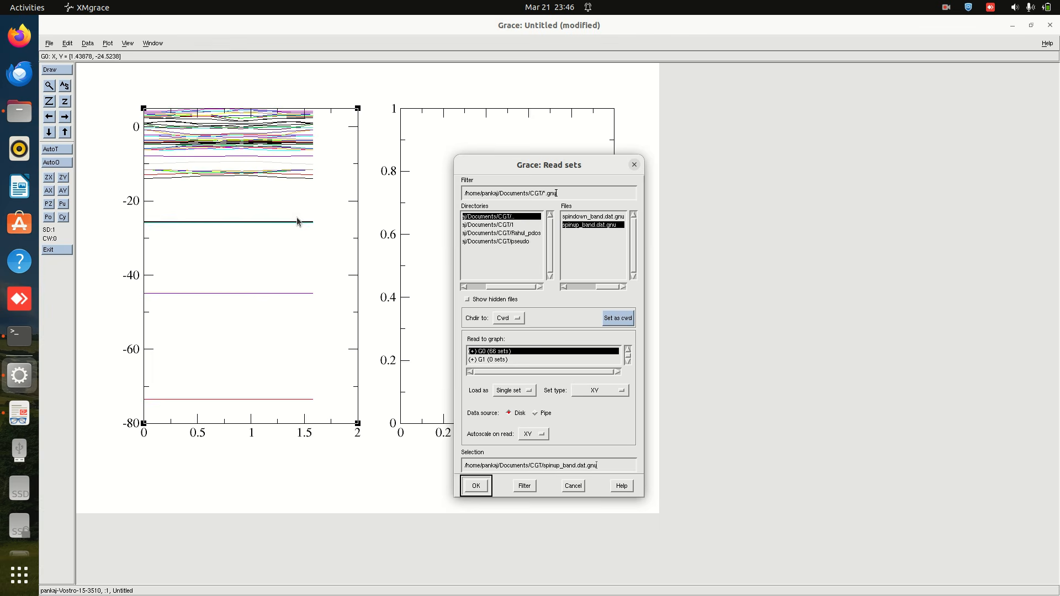
pyautogui.moveTo(517, 165); pyautogui.dragTo(785, 121)
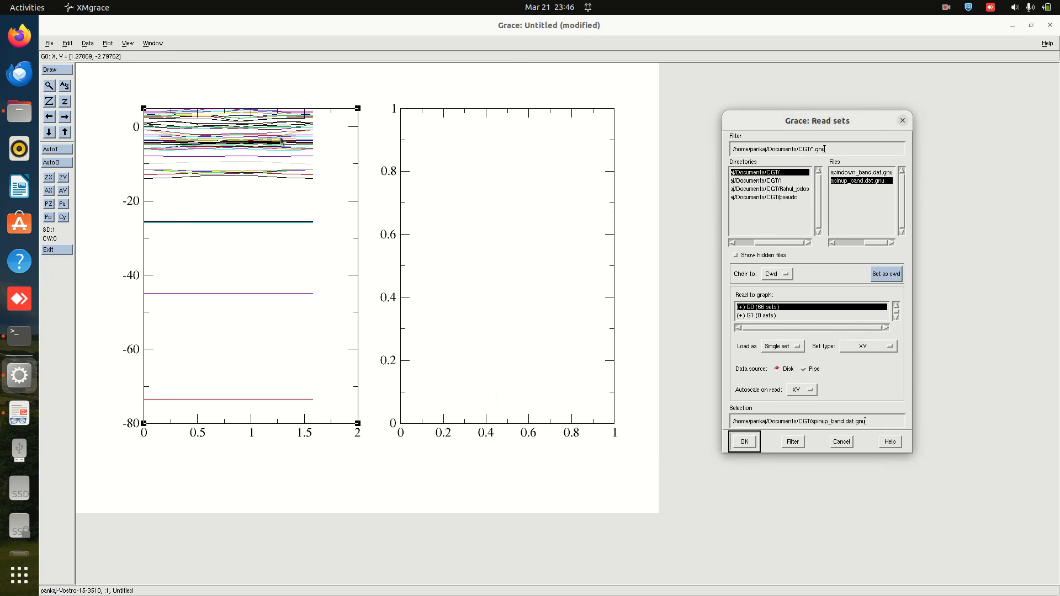
# Import spindown_band.dat.gnu into graph G1 and close the Read sets dialog.
pyautogui.click(559, 197)
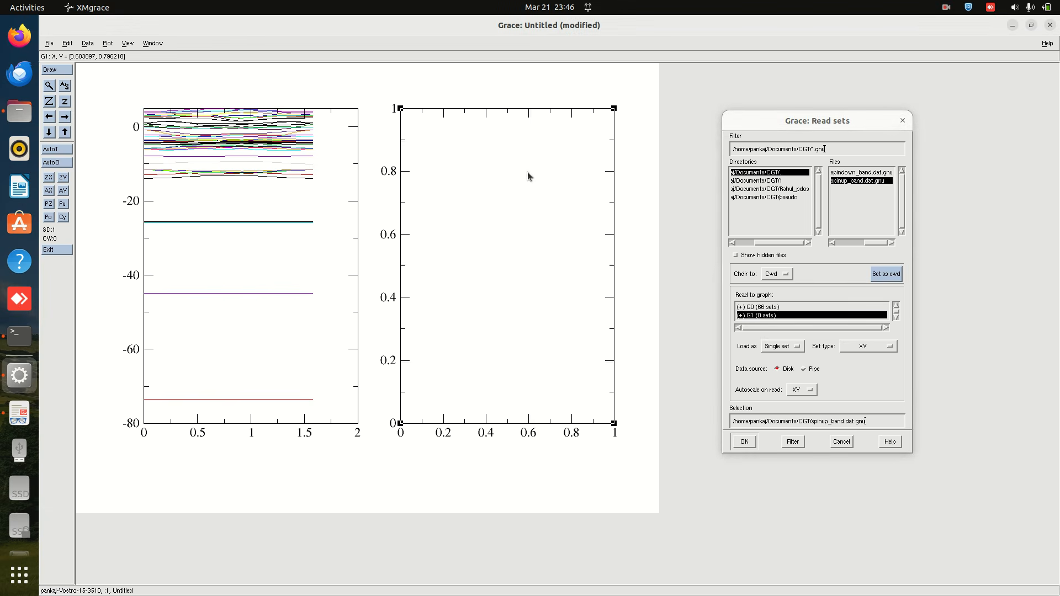
pyautogui.click(854, 174)
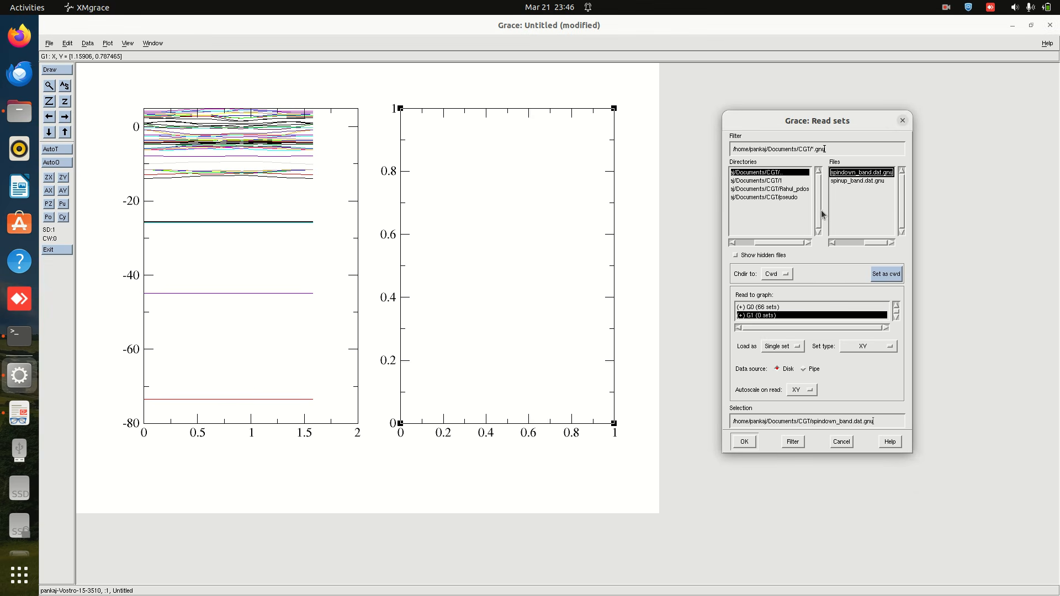
pyautogui.click(749, 446)
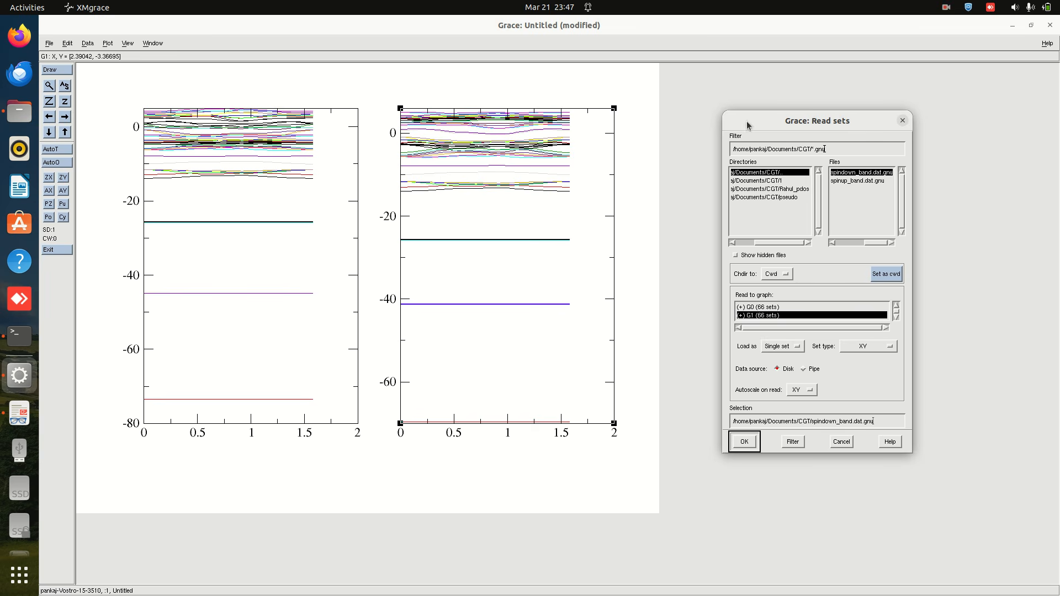
pyautogui.click(902, 121)
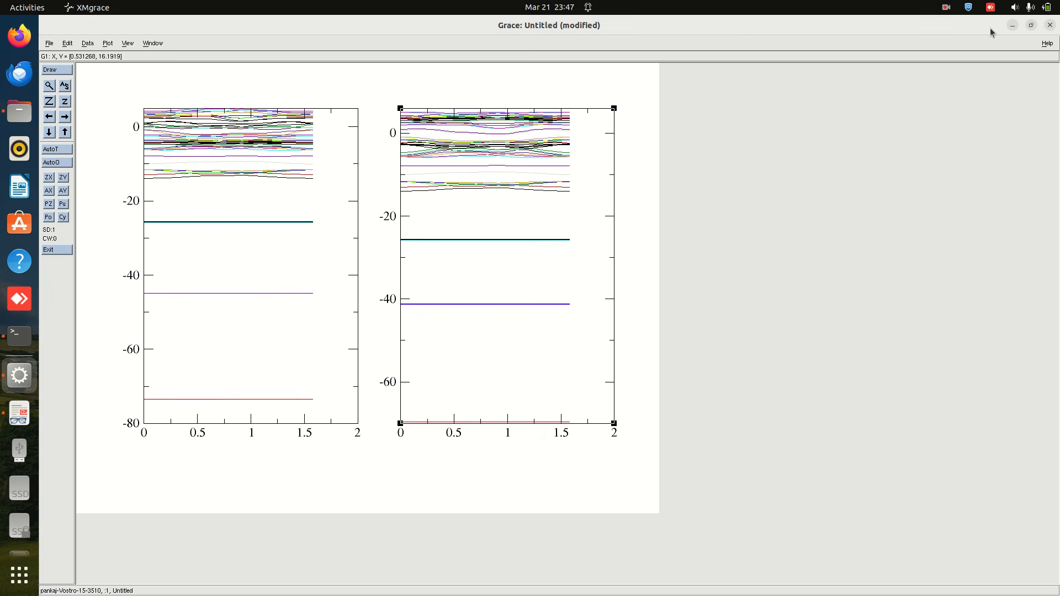
# Open band_pp.out from the CGT folder in Files and examine the list of high-symmetry points with their x coordinates.
pyautogui.click(1012, 26)
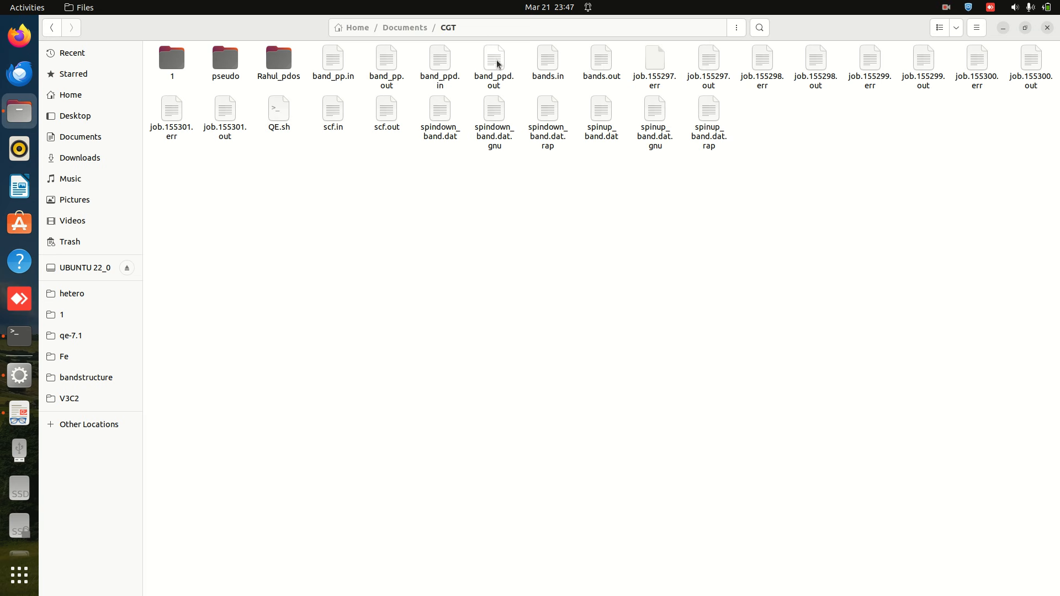
pyautogui.click(496, 64)
pyautogui.click(473, 230)
pyautogui.doubleClick(387, 61)
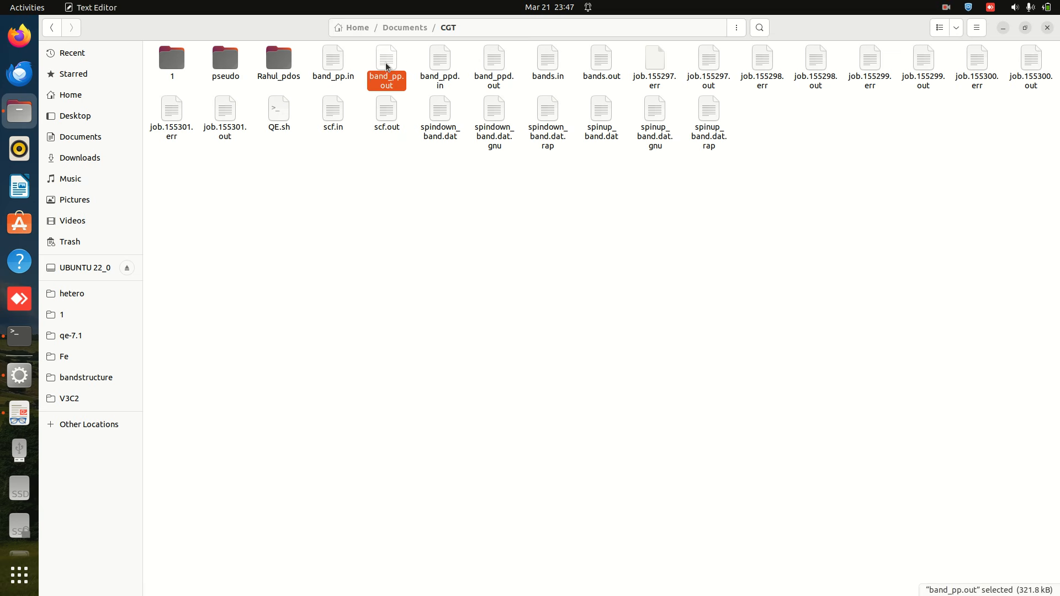
pyautogui.scroll(-4, 423, 331)
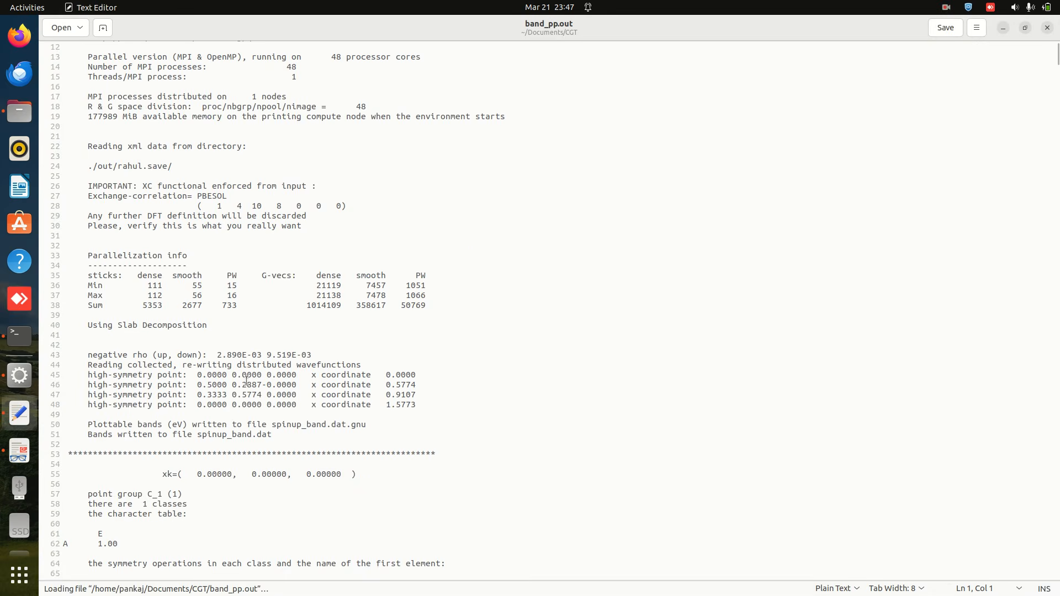
pyautogui.moveTo(87, 376); pyautogui.dragTo(425, 404)
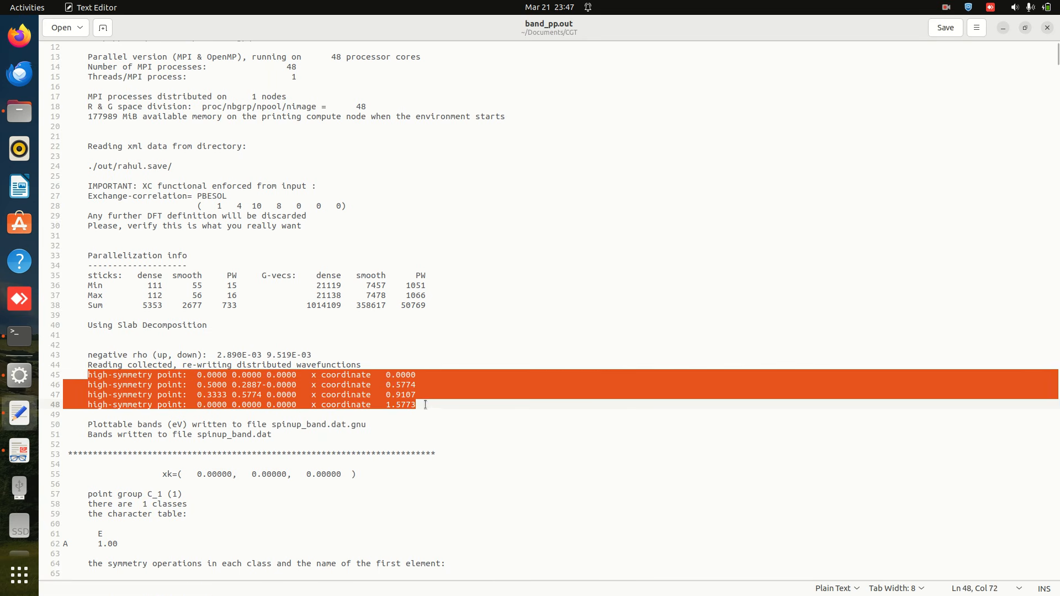
pyautogui.click(1003, 28)
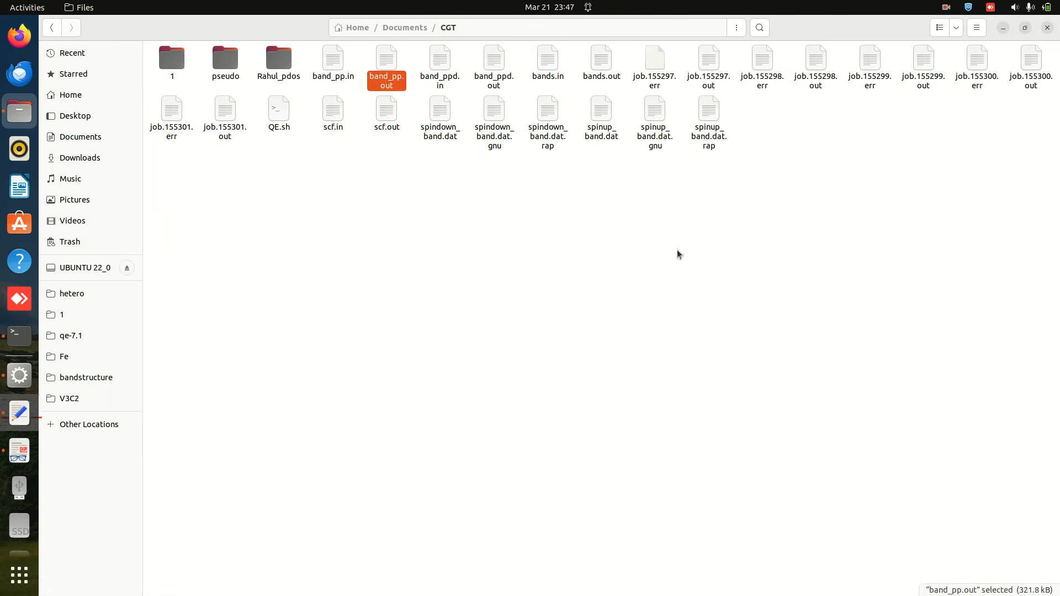
# Open bands.in from the CGT folder and examine the labelled k-point path in its K_POINTS block.
pyautogui.doubleClick(546, 66)
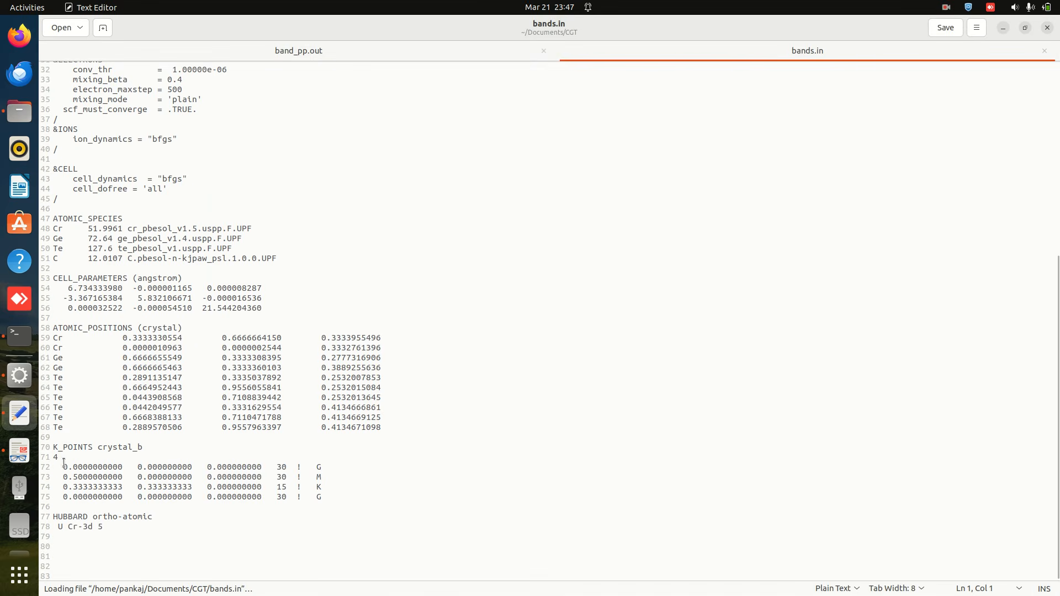
pyautogui.moveTo(52, 448); pyautogui.dragTo(333, 500)
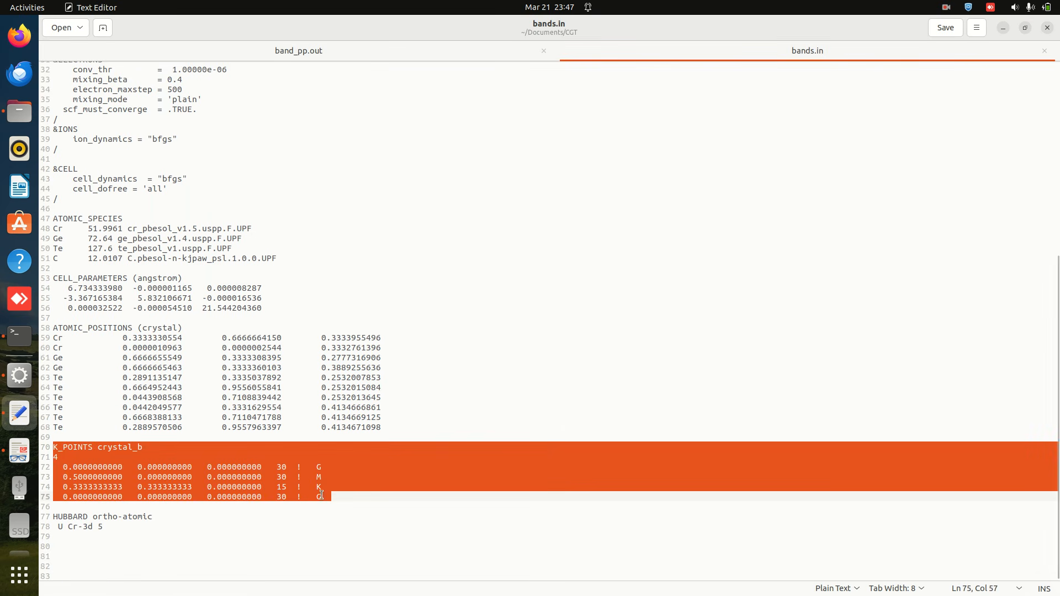
pyautogui.click(329, 501)
pyautogui.moveTo(329, 501); pyautogui.dragTo(55, 462)
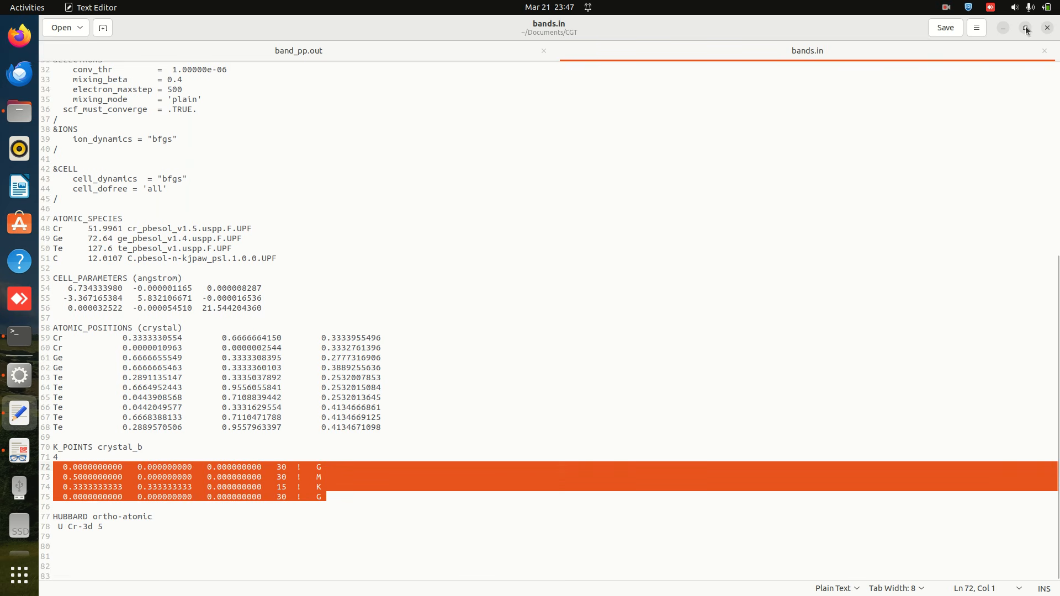
pyautogui.click(1004, 27)
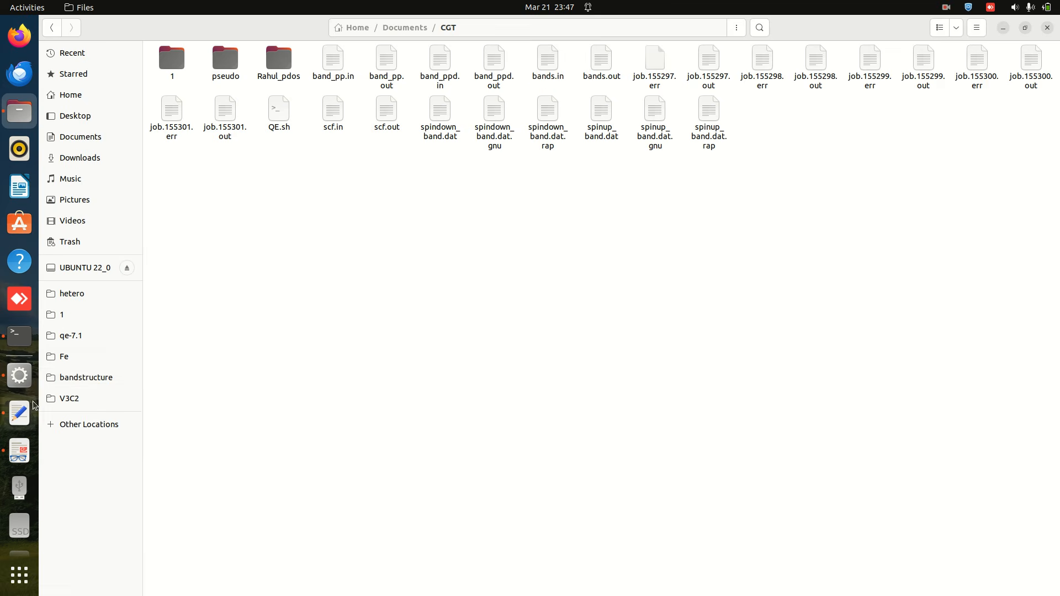
# Return to band_pp.out in the text editor and read the x coordinate of each high-symmetry point in turn.
pyautogui.click(19, 413)
pyautogui.click(327, 54)
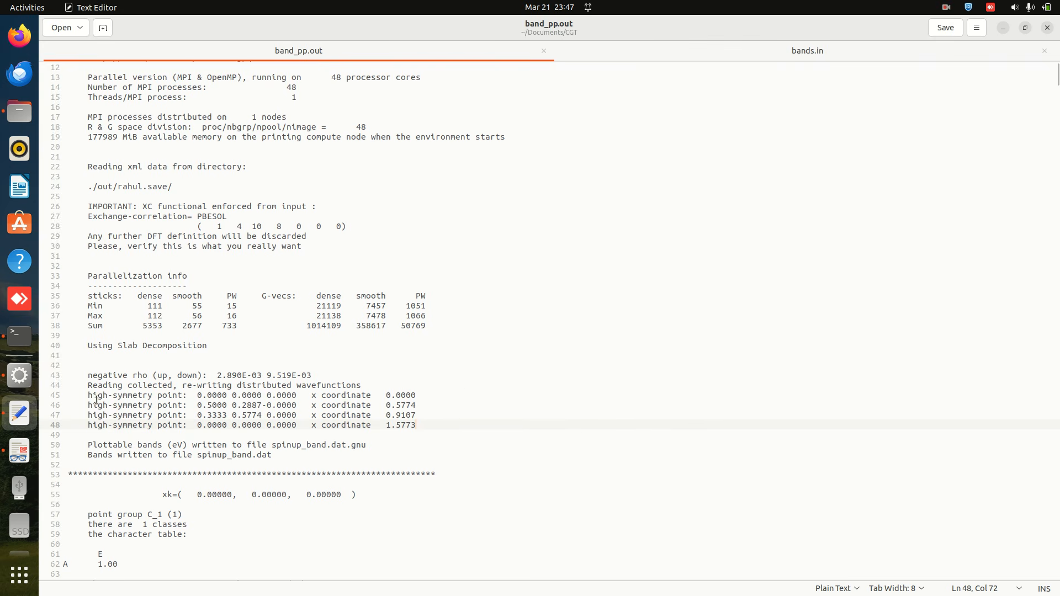
pyautogui.moveTo(87, 395); pyautogui.dragTo(459, 393)
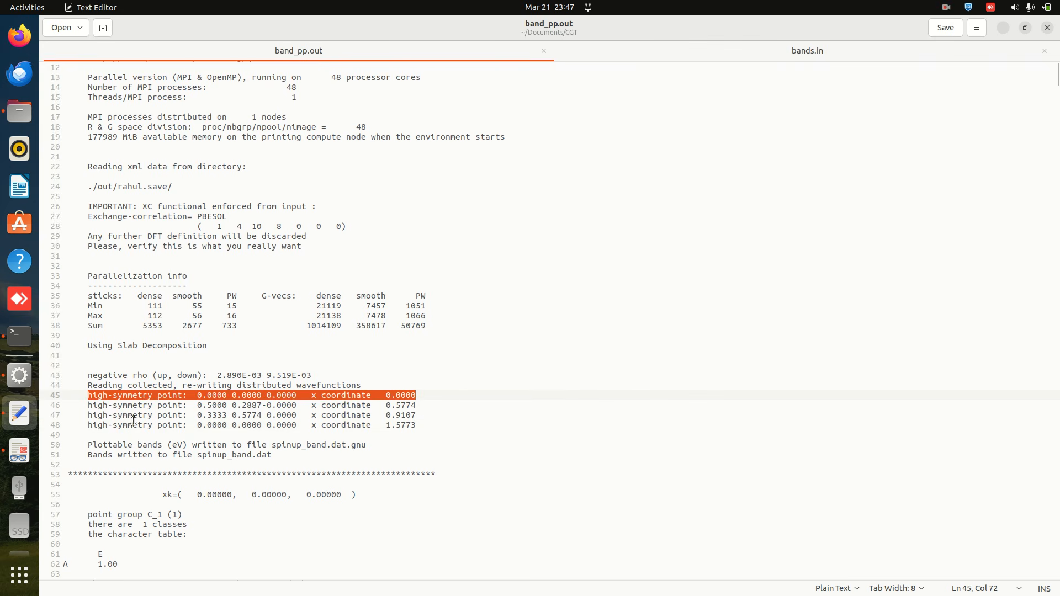
pyautogui.moveTo(88, 405); pyautogui.dragTo(421, 406)
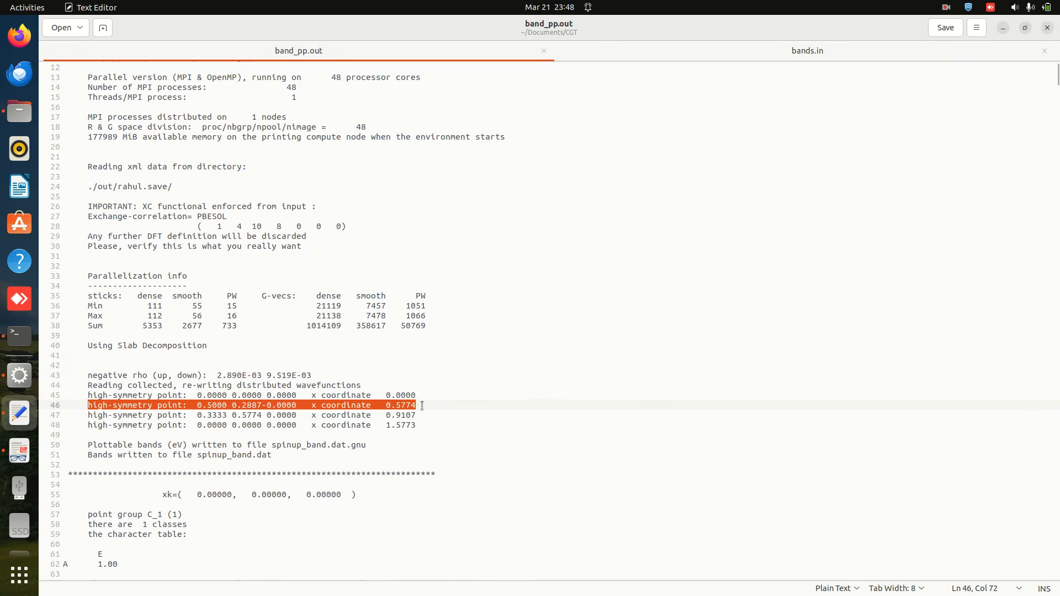
pyautogui.moveTo(86, 415); pyautogui.dragTo(446, 413)
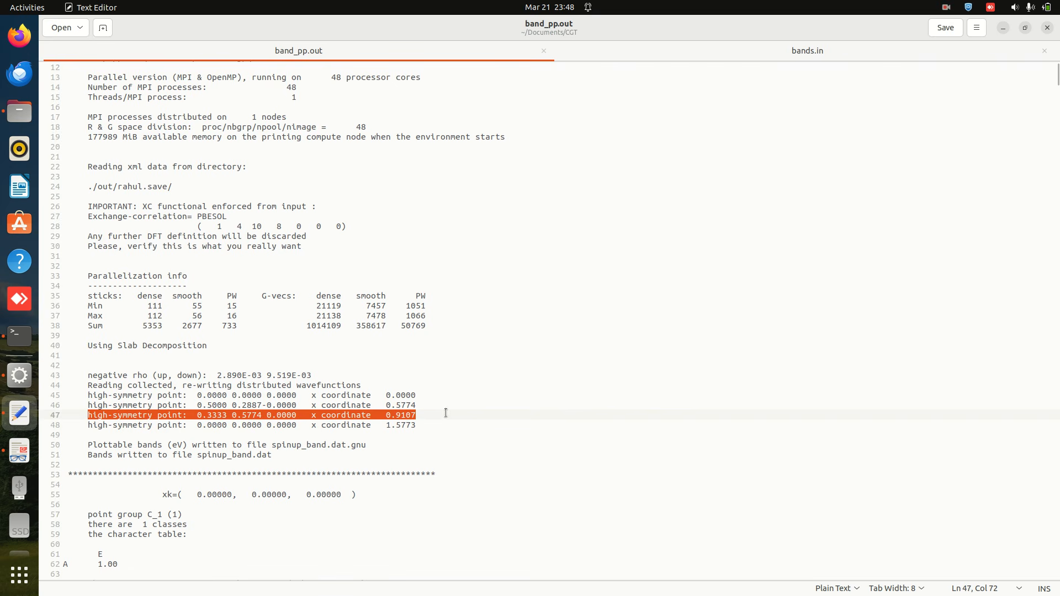
pyautogui.moveTo(88, 425); pyautogui.dragTo(412, 426)
pyautogui.click(385, 432)
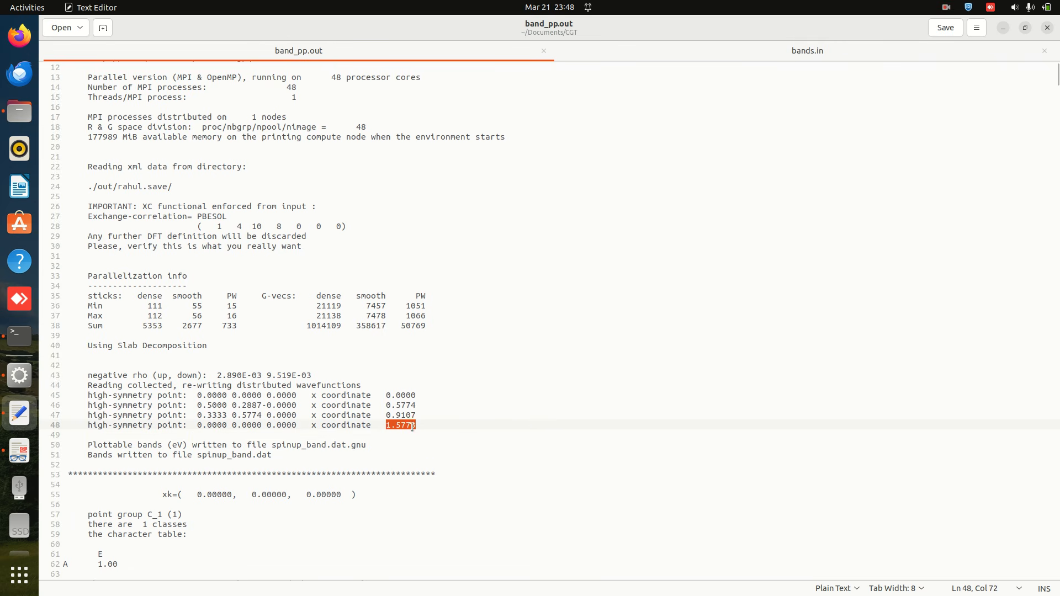
# Switch back to XMgrace and open the axis properties of the left graph G0, positioned clear of both plots.
pyautogui.click(26, 379)
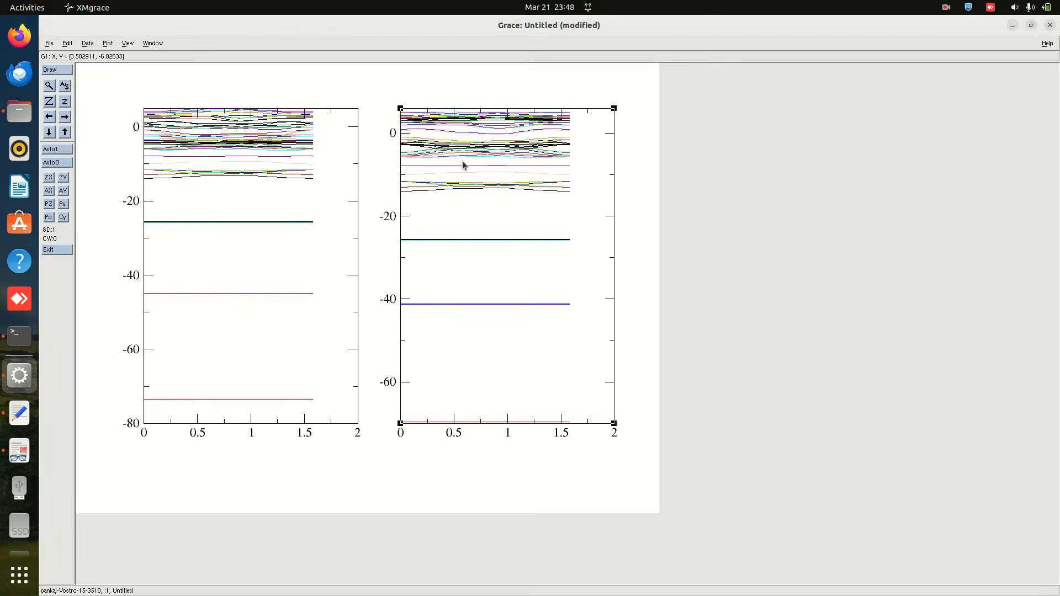
pyautogui.click(107, 43)
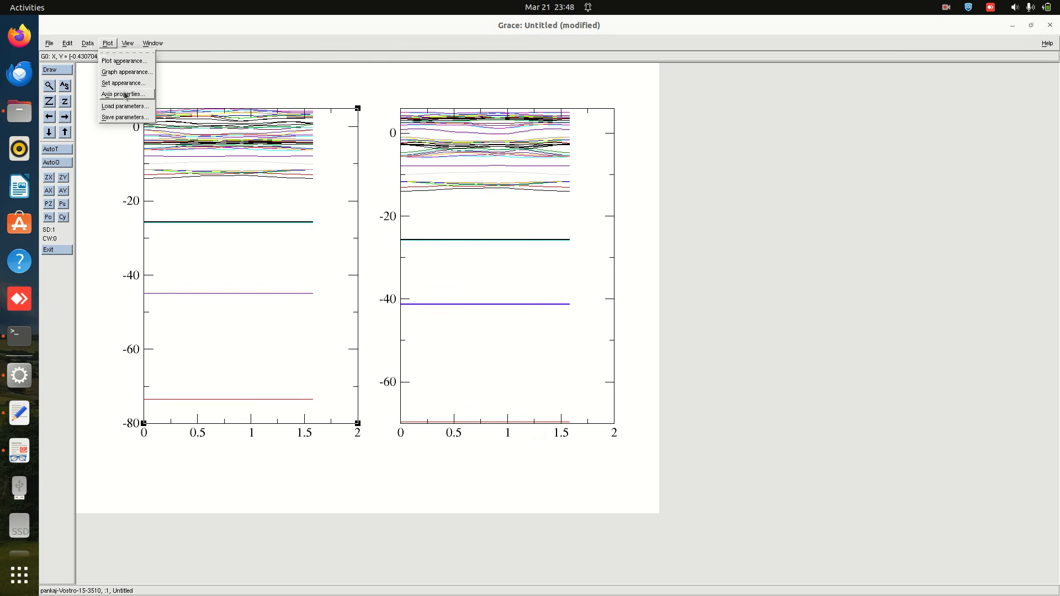
pyautogui.click(126, 95)
pyautogui.moveTo(568, 87); pyautogui.dragTo(674, 103)
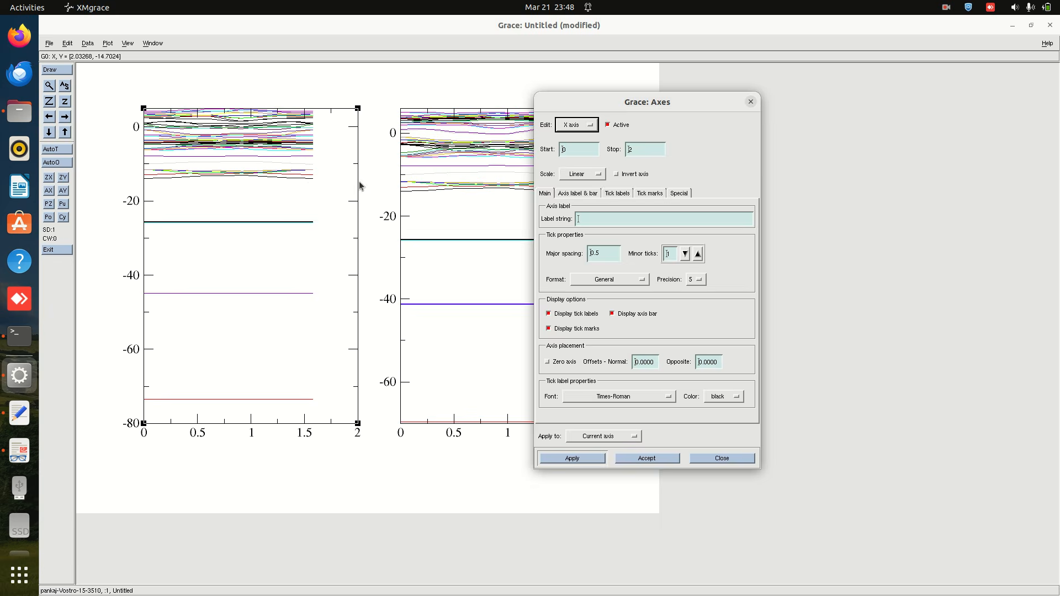
pyautogui.click(750, 103)
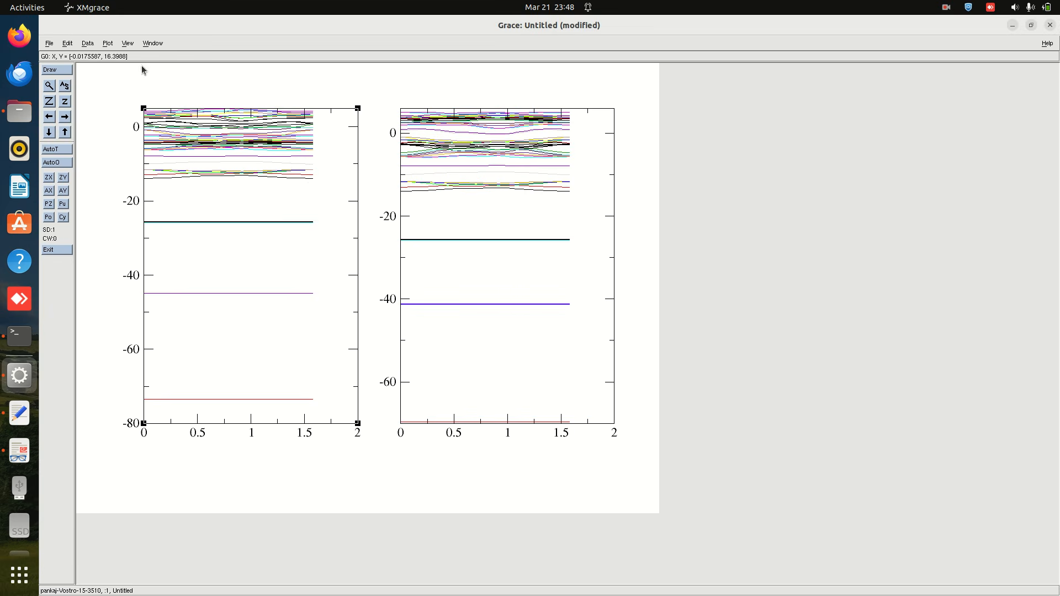
pyautogui.click(107, 44)
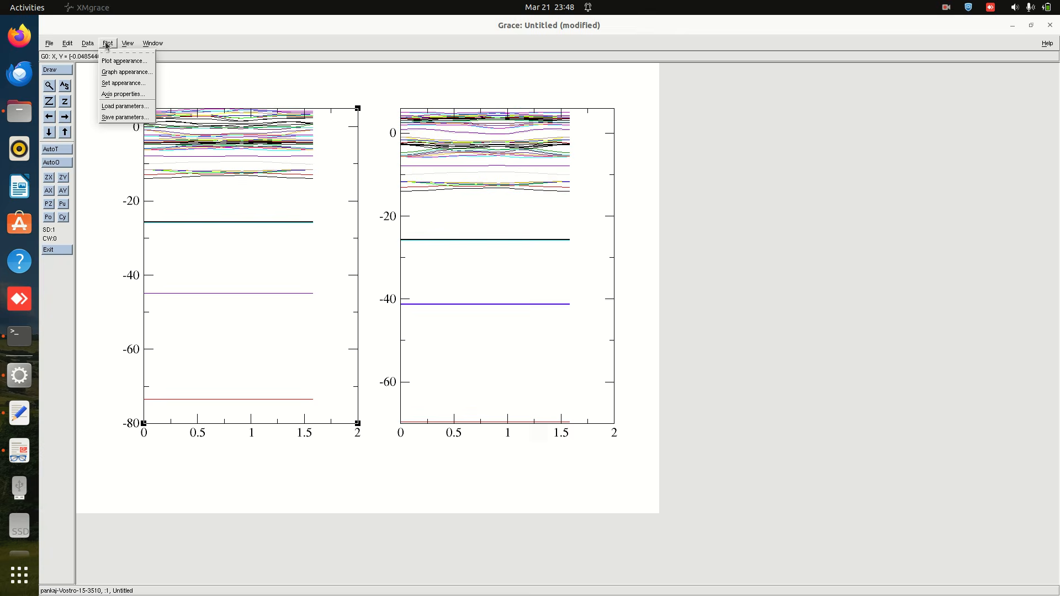
pyautogui.click(120, 96)
pyautogui.moveTo(610, 90); pyautogui.dragTo(735, 92)
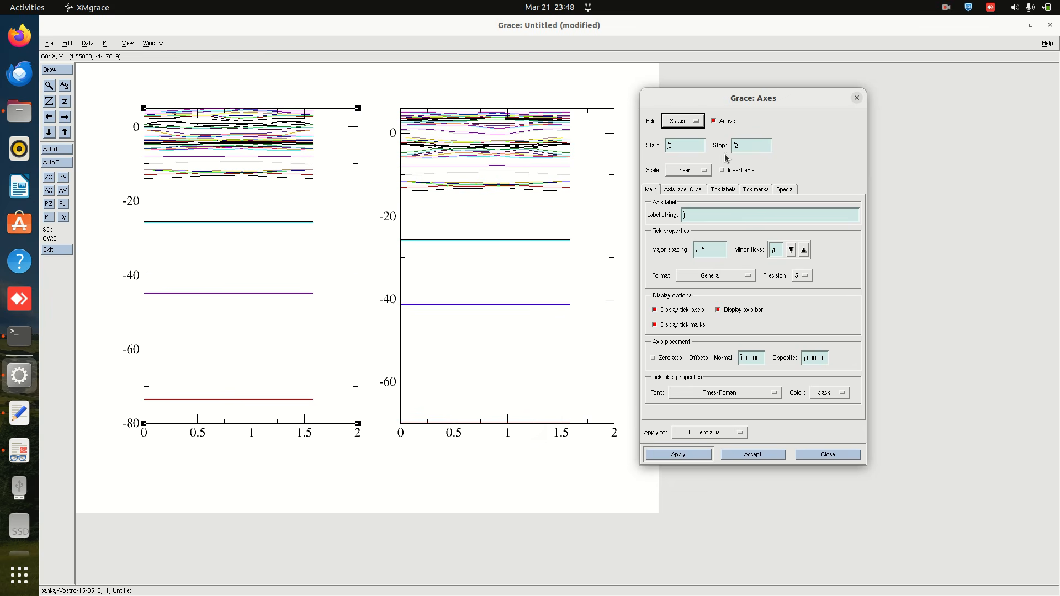
# Set the left graph's X axis stop to 1.5773, check it against the last high-symmetry coordinate in band_pp.out, and apply it.
pyautogui.click(683, 122)
pyautogui.click(681, 122)
pyautogui.click(751, 146)
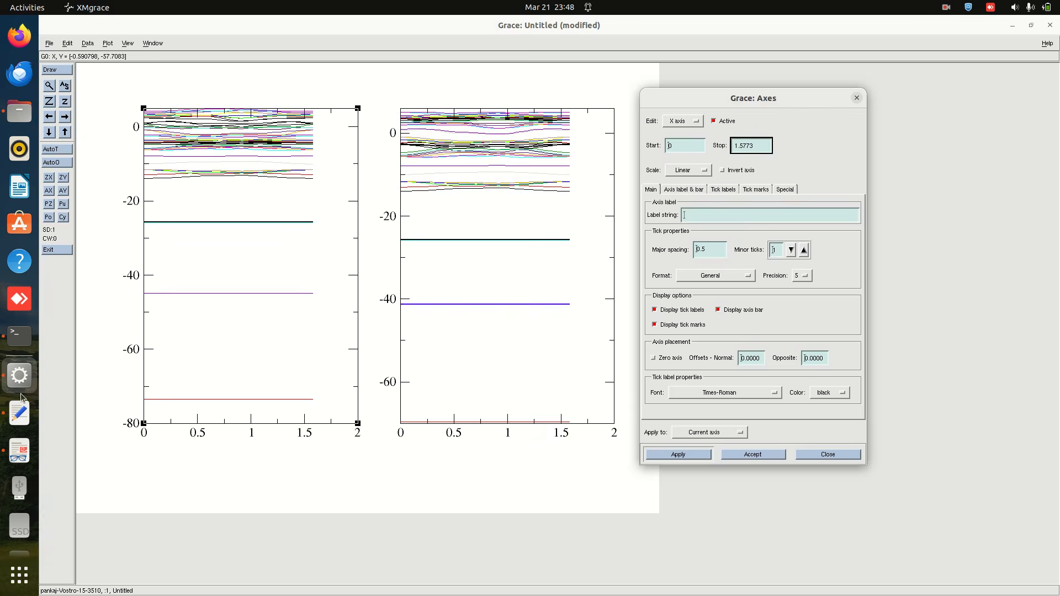
pyautogui.click(19, 413)
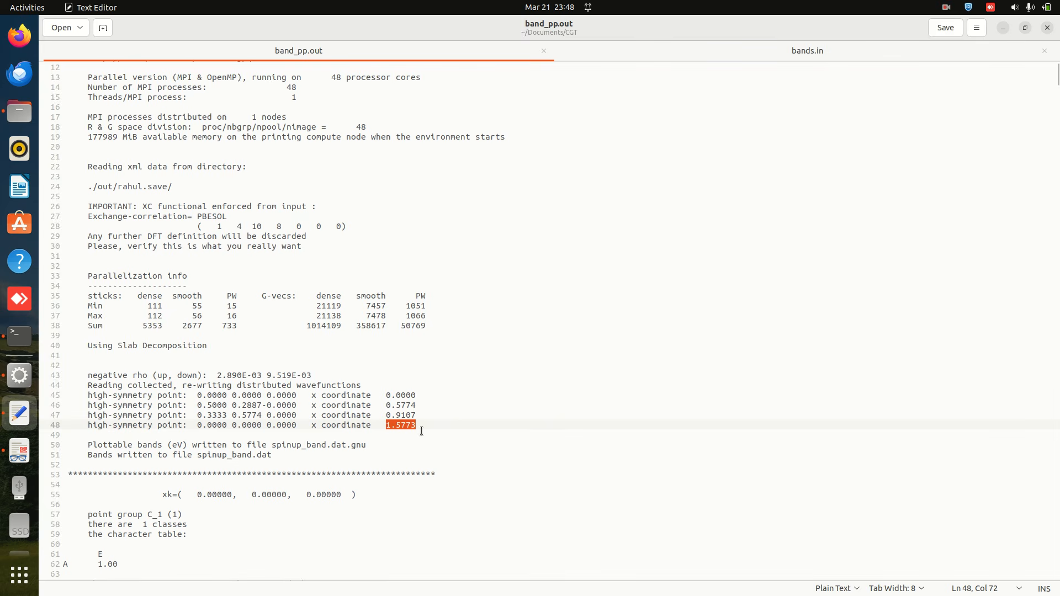
pyautogui.click(1003, 27)
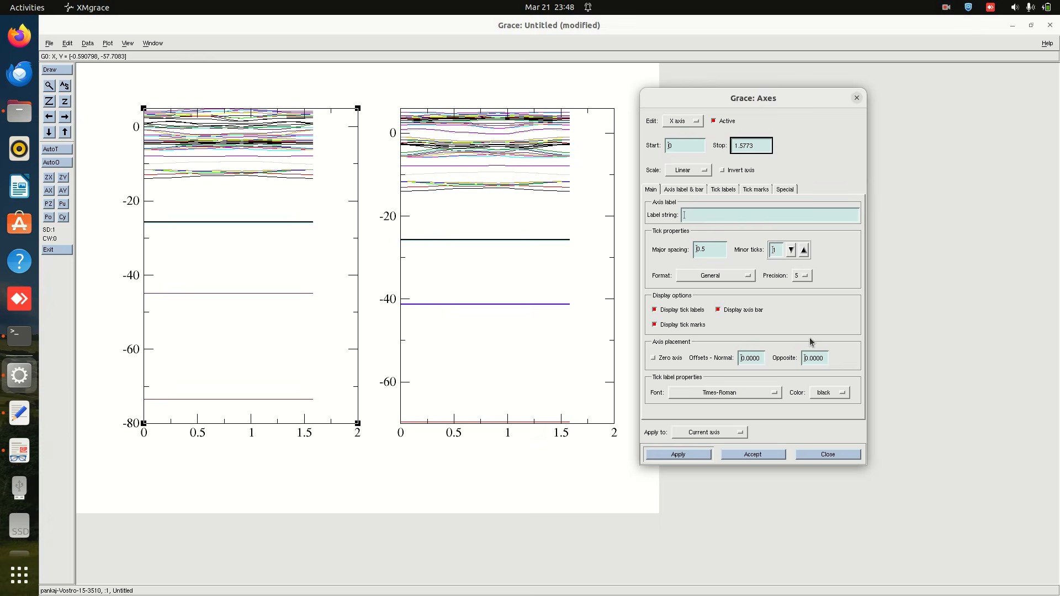
pyautogui.click(678, 454)
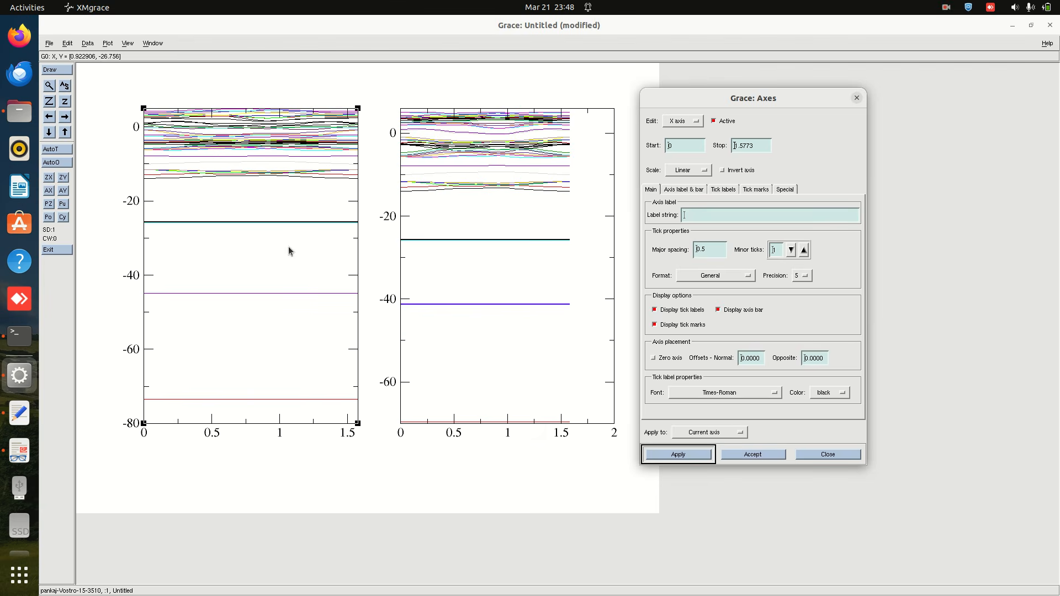
# Set the X axis stop of the right graph G1 to 1.5773 and apply it.
pyautogui.click(524, 231)
pyautogui.click(758, 148)
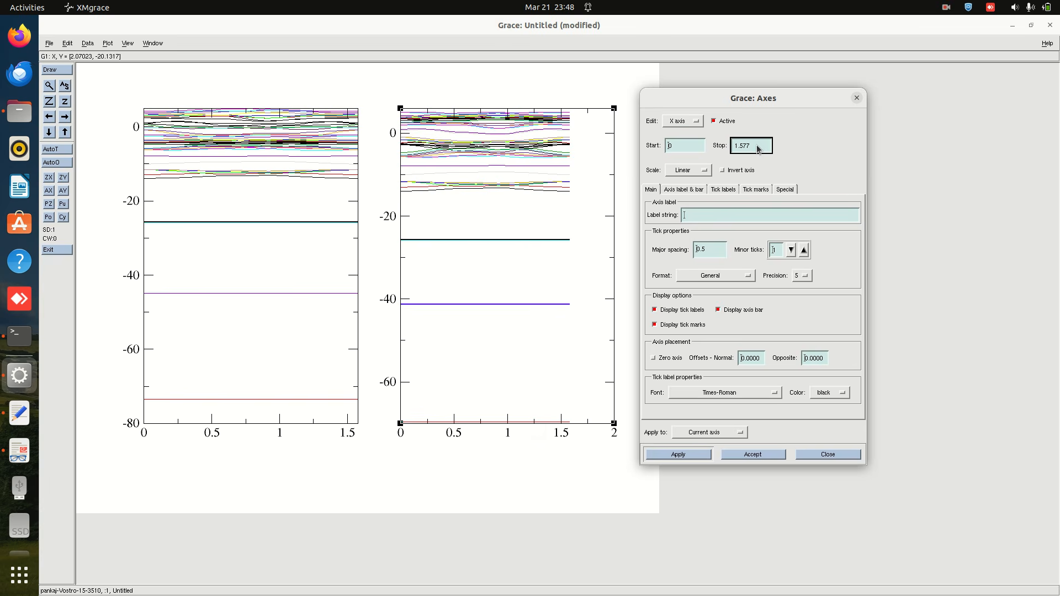
pyautogui.click(684, 456)
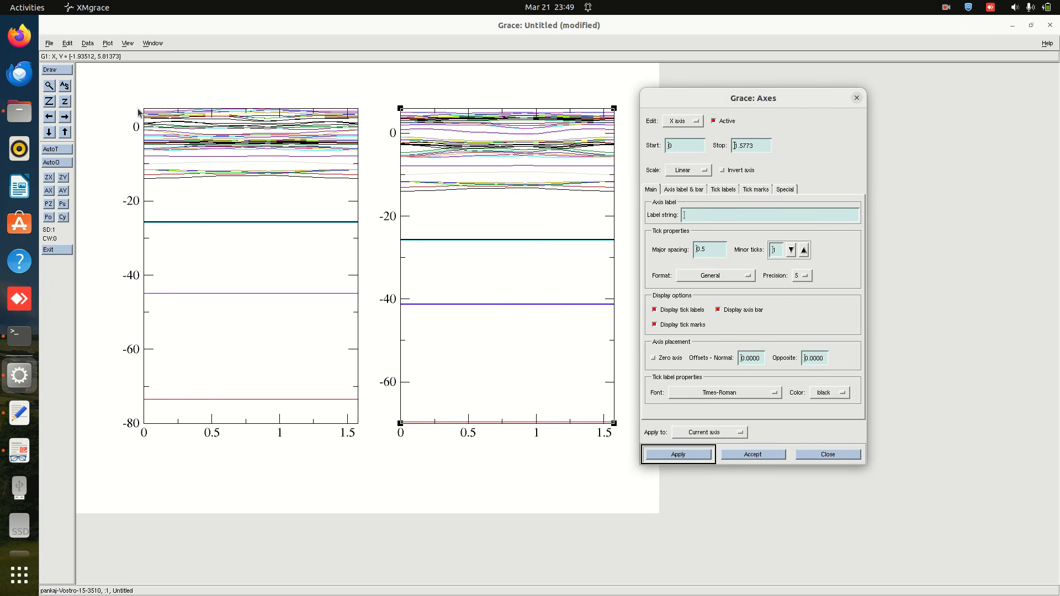
# Edit the right graph's Y axis with 6 as its stop, and check the energy range in the paper's Fig. 2.
pyautogui.click(676, 121)
pyautogui.click(680, 130)
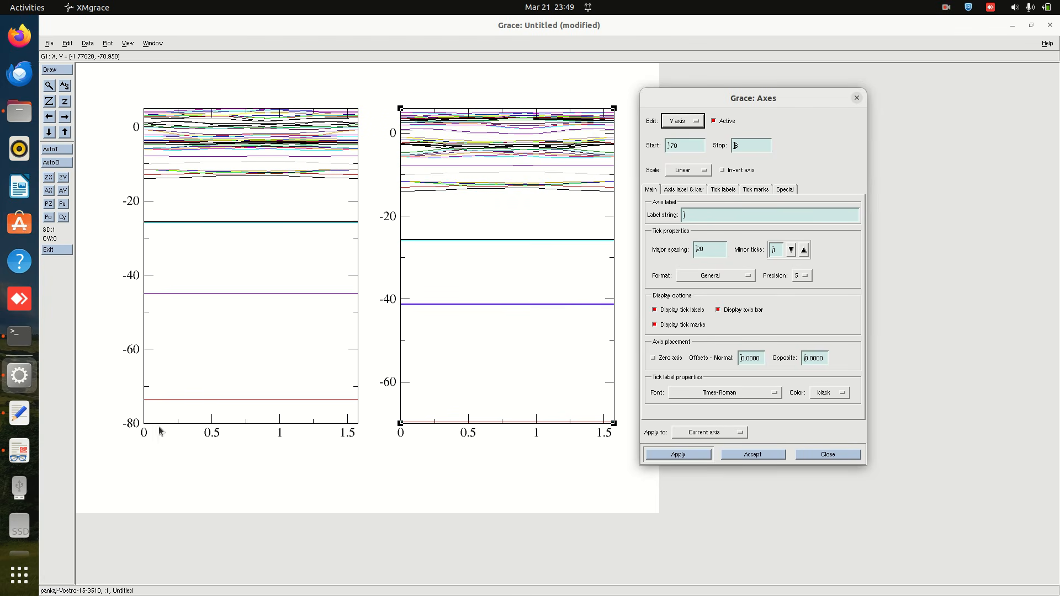
pyautogui.click(766, 147)
pyautogui.press('BackSpace')
pyautogui.write('6')
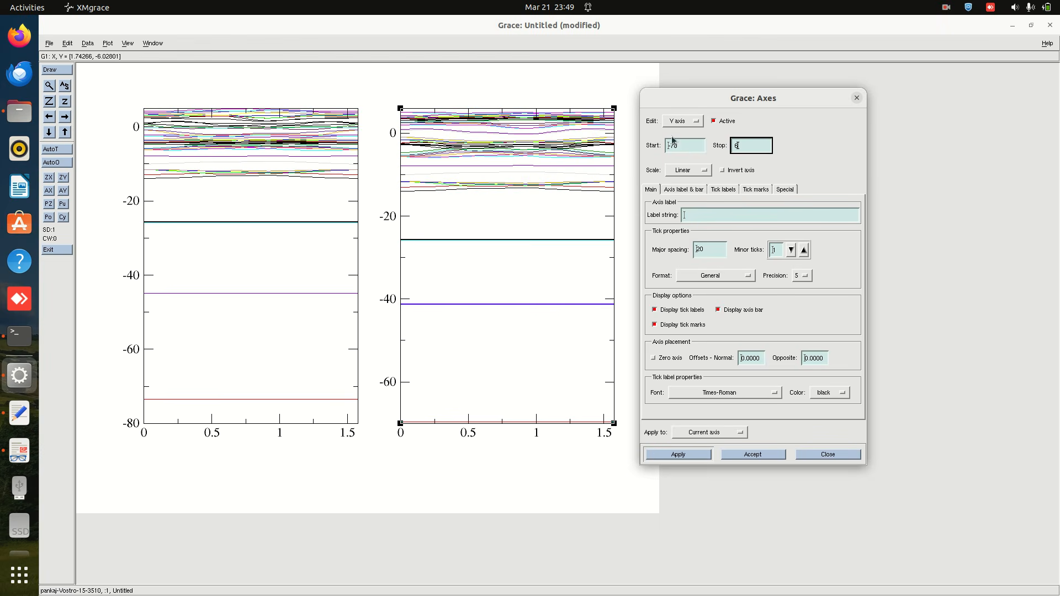
pyautogui.click(20, 450)
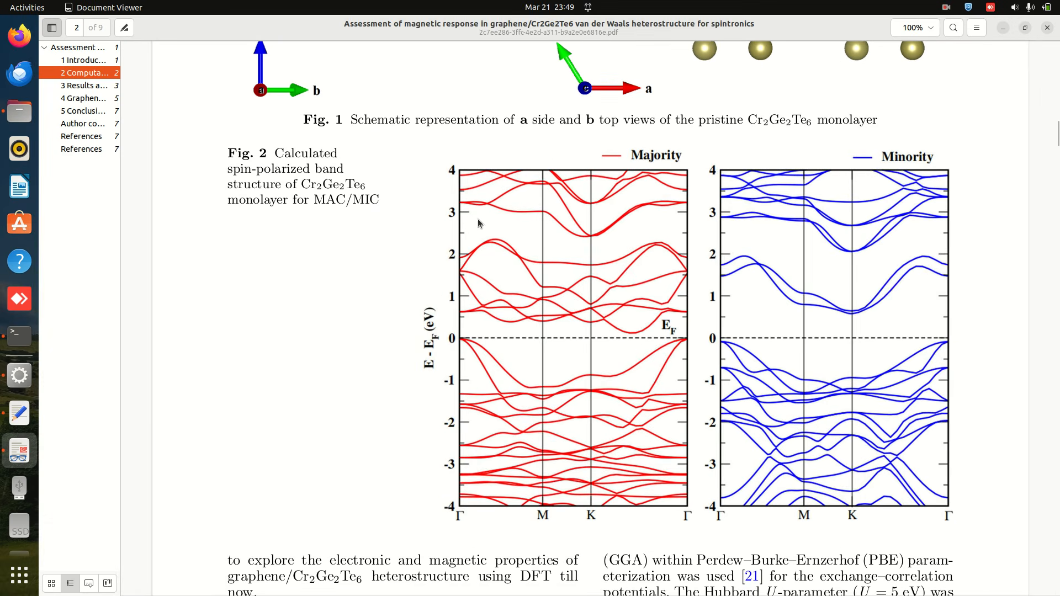
pyautogui.click(1003, 27)
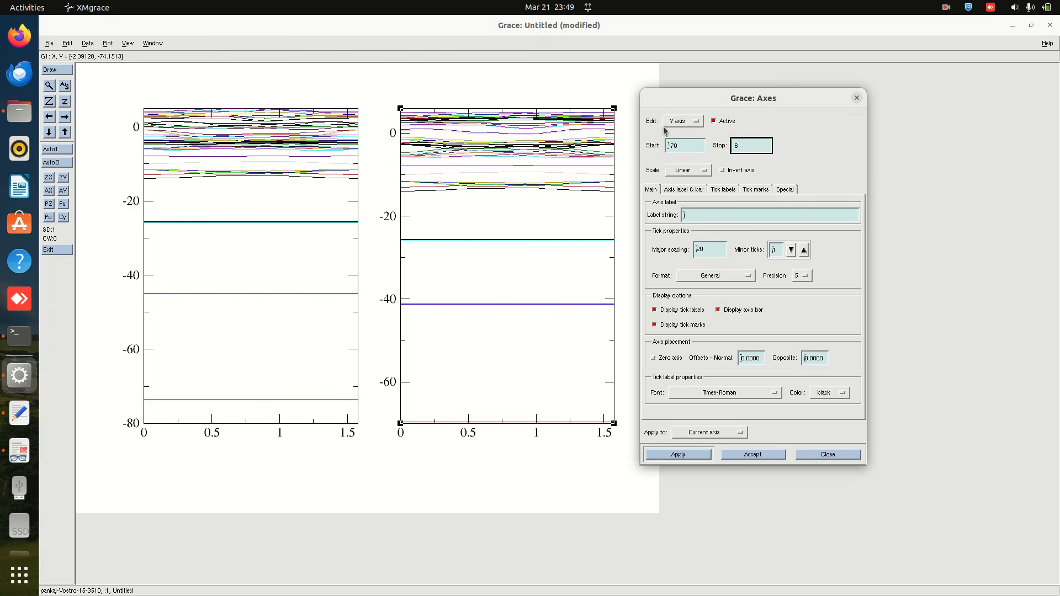
# Try a Y axis range from -4 to 4 for the right graph without applying it.
pyautogui.click(667, 120)
pyautogui.click(675, 122)
pyautogui.click(687, 150)
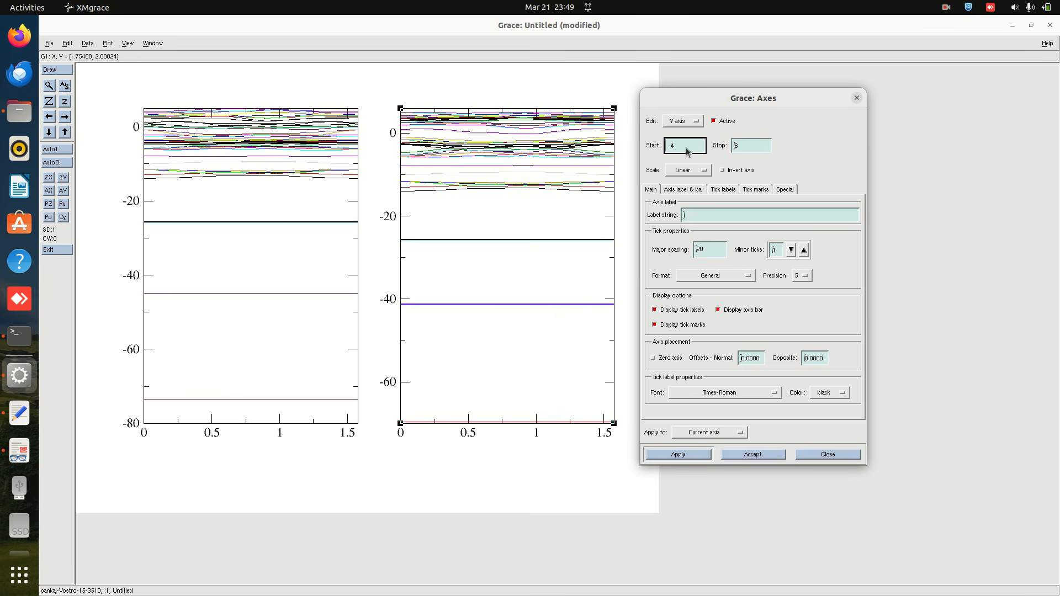
pyautogui.click(759, 147)
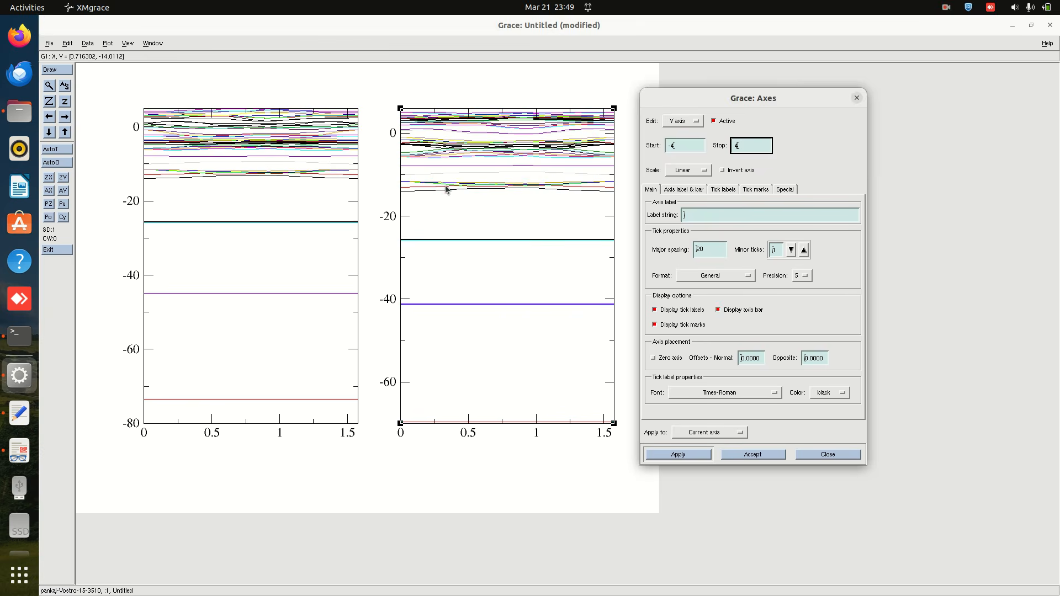
# Set the left graph's Y axis to start at -4 and stop at 4, and apply the range.
pyautogui.click(291, 181)
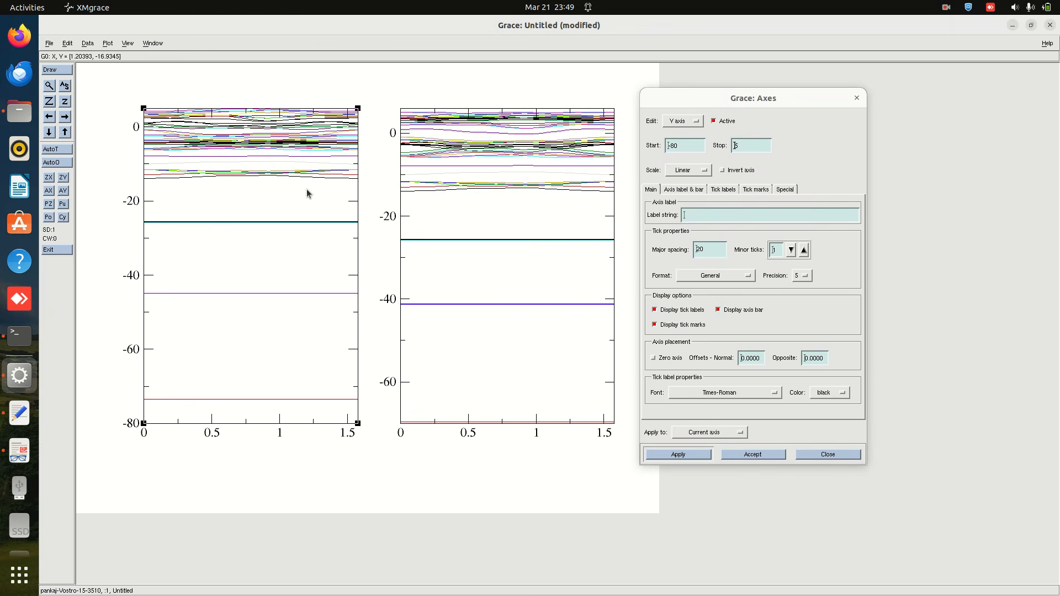
pyautogui.click(690, 147)
pyautogui.press('BackSpace')
pyautogui.write('-4')
pyautogui.click(752, 145)
pyautogui.write('4')
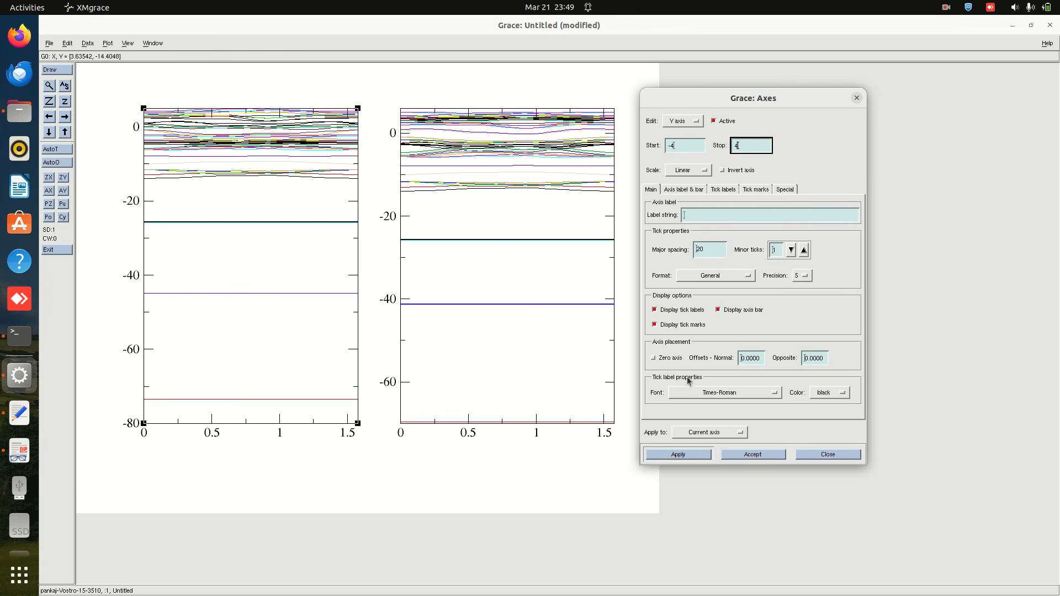
pyautogui.click(678, 455)
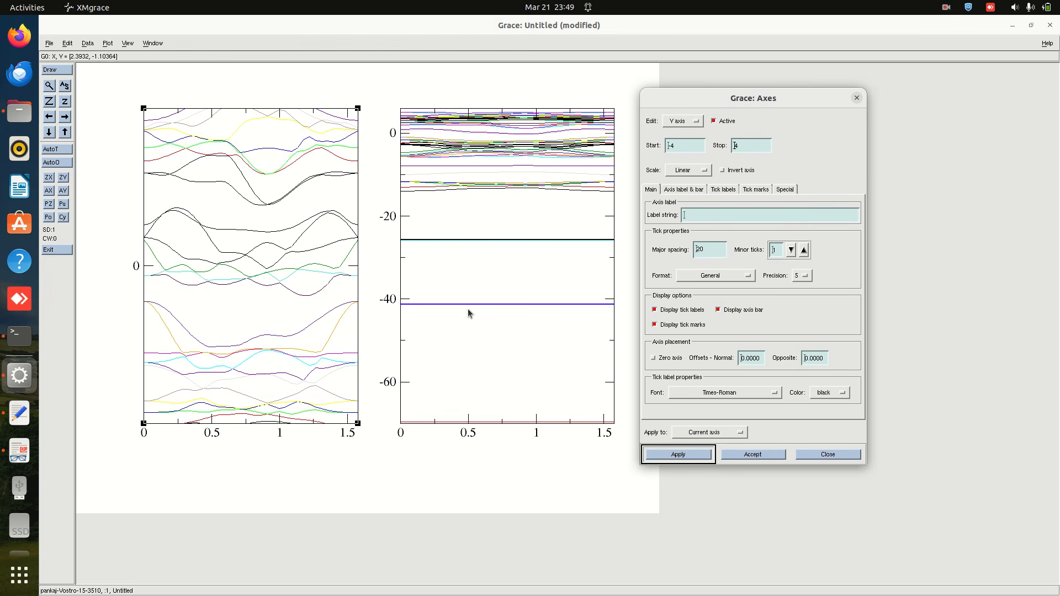
# Set the right graph's Y axis to start at -4 and stop at 4, and apply the range.
pyautogui.click(506, 284)
pyautogui.click(682, 152)
pyautogui.press('BackSpace')
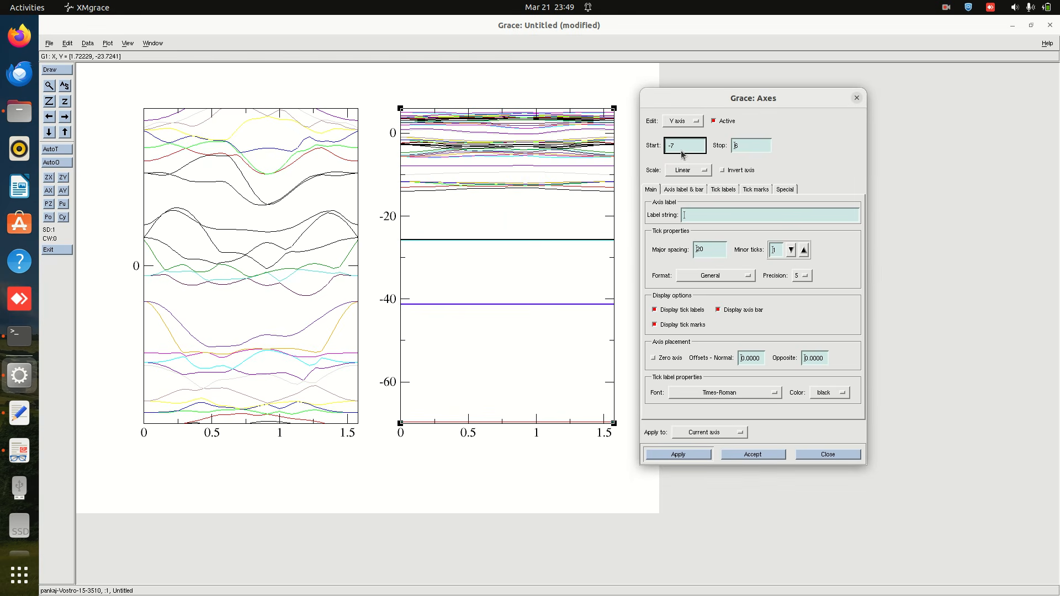
pyautogui.click(760, 150)
pyautogui.press('BackSpace')
pyautogui.click(691, 456)
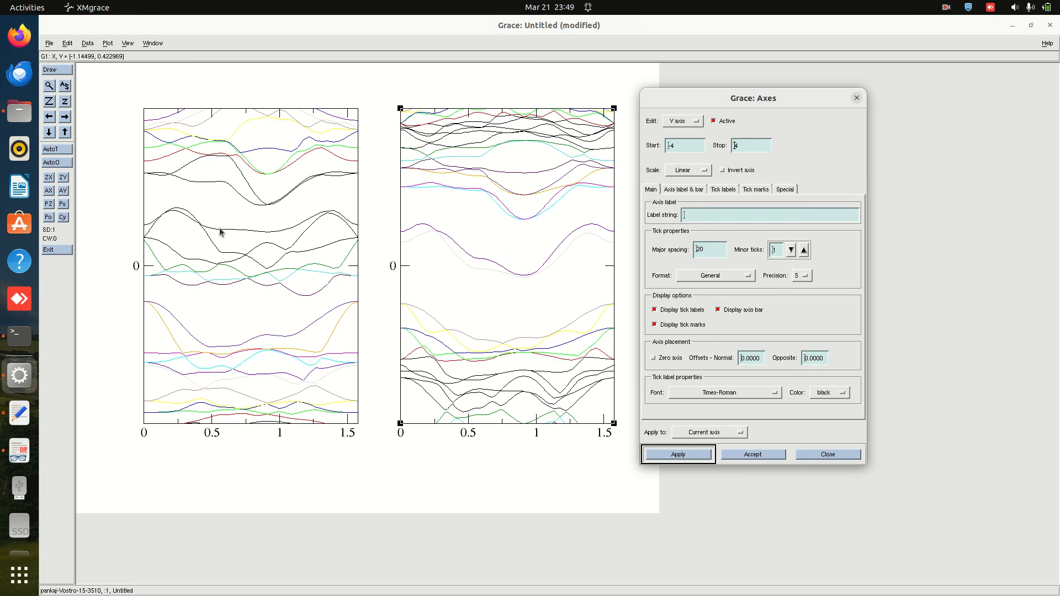
# Compare the plots with the paper's Fig. 2, and inspect the appearance settings of one band in the left graph.
pyautogui.click(19, 453)
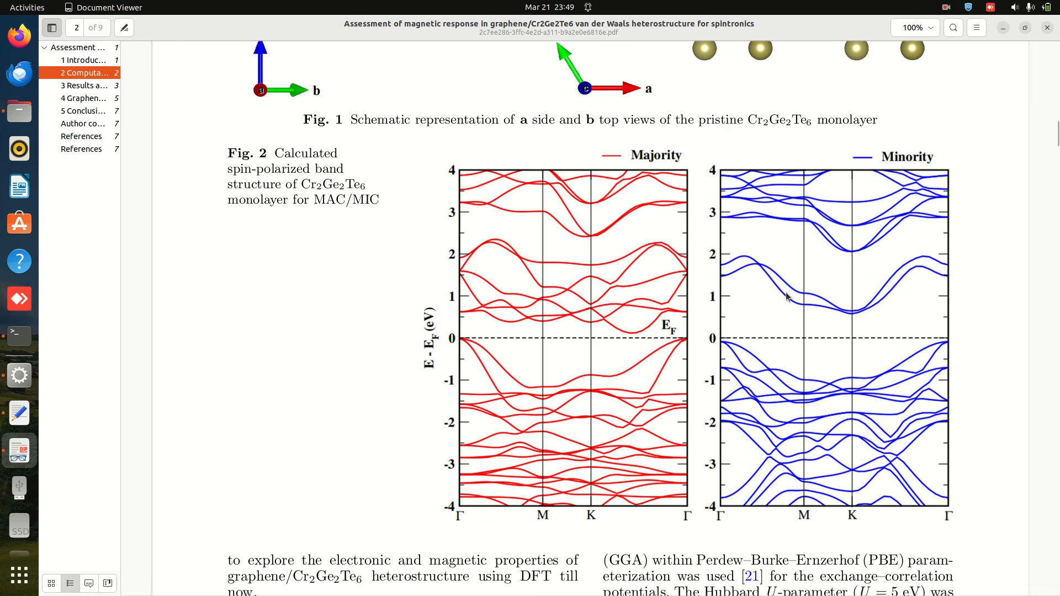
pyautogui.click(1003, 32)
pyautogui.click(272, 272)
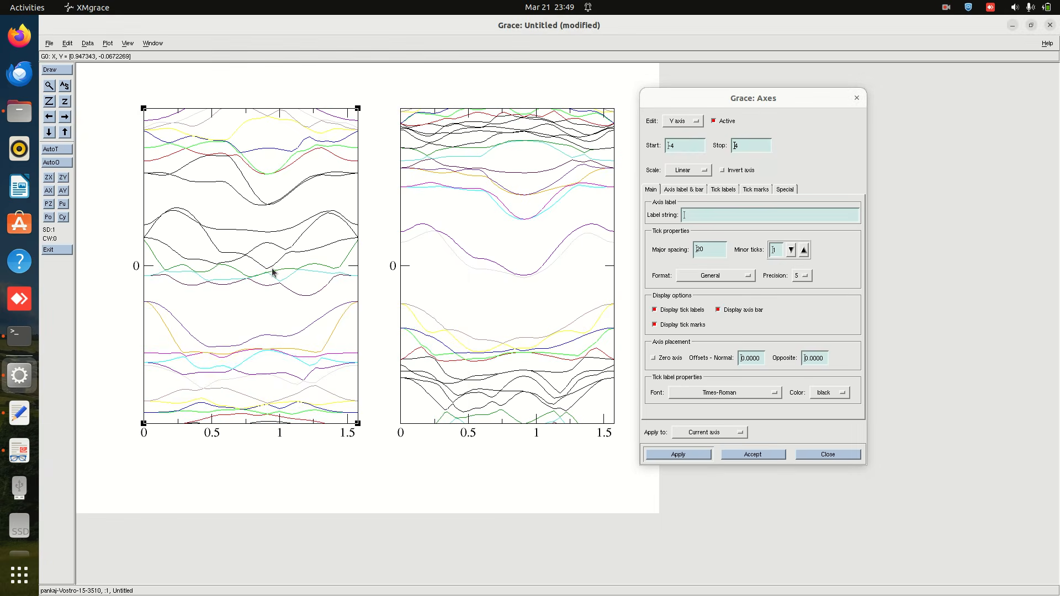
pyautogui.doubleClick(273, 272)
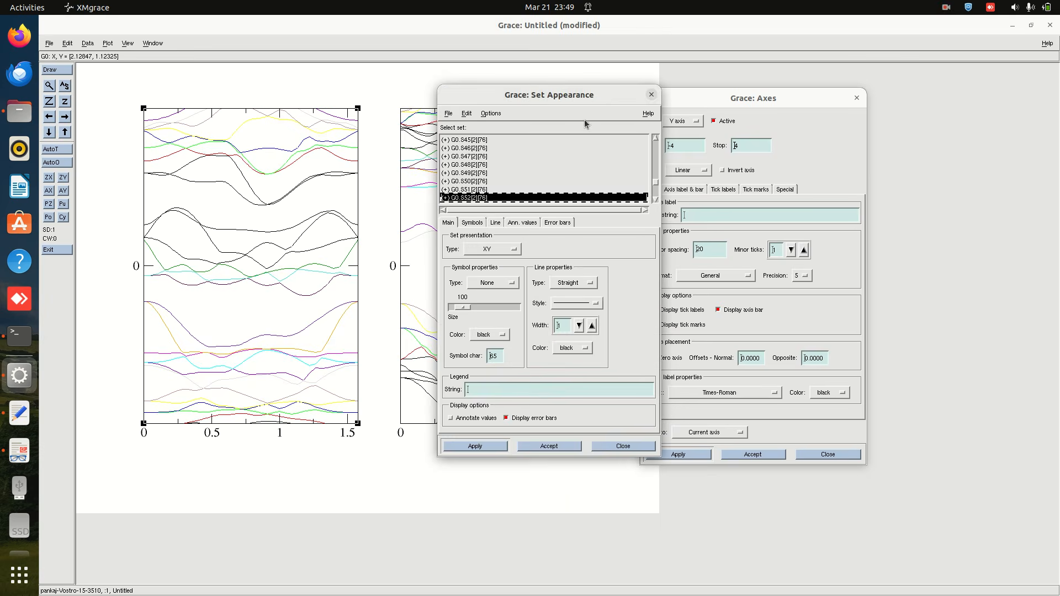
pyautogui.click(652, 95)
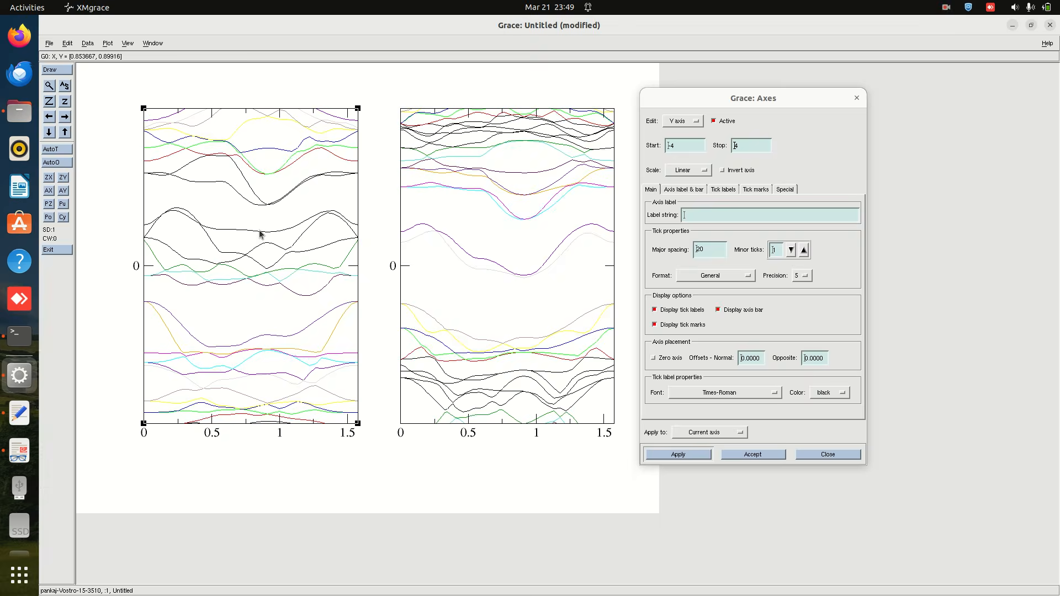
# Give all sets of the left graph G0 red lines with a width of 2 and apply the appearance.
pyautogui.doubleClick(259, 233)
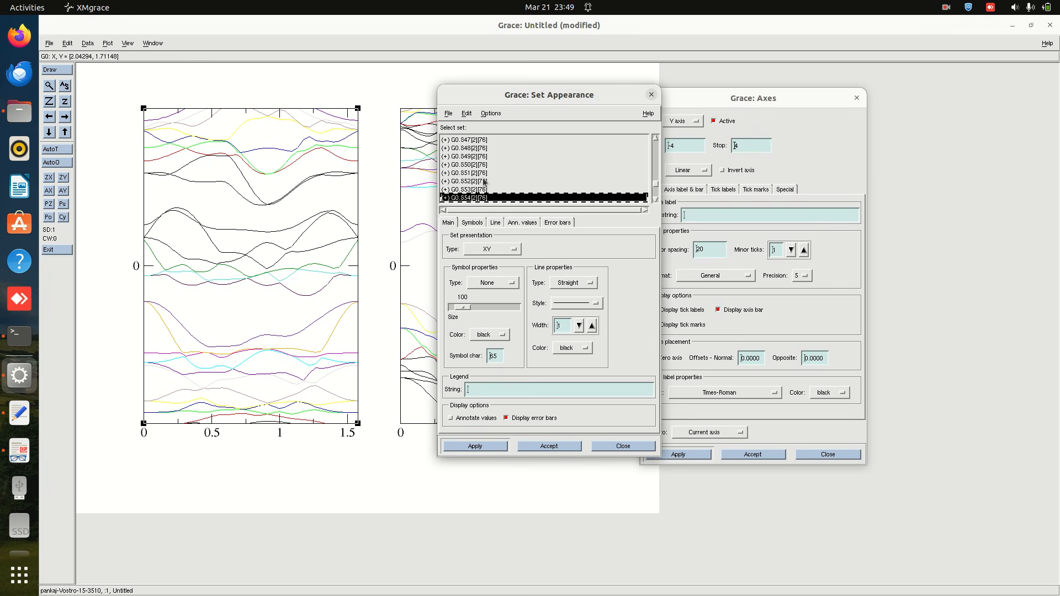
pyautogui.hotkey('ctrl', 'a')
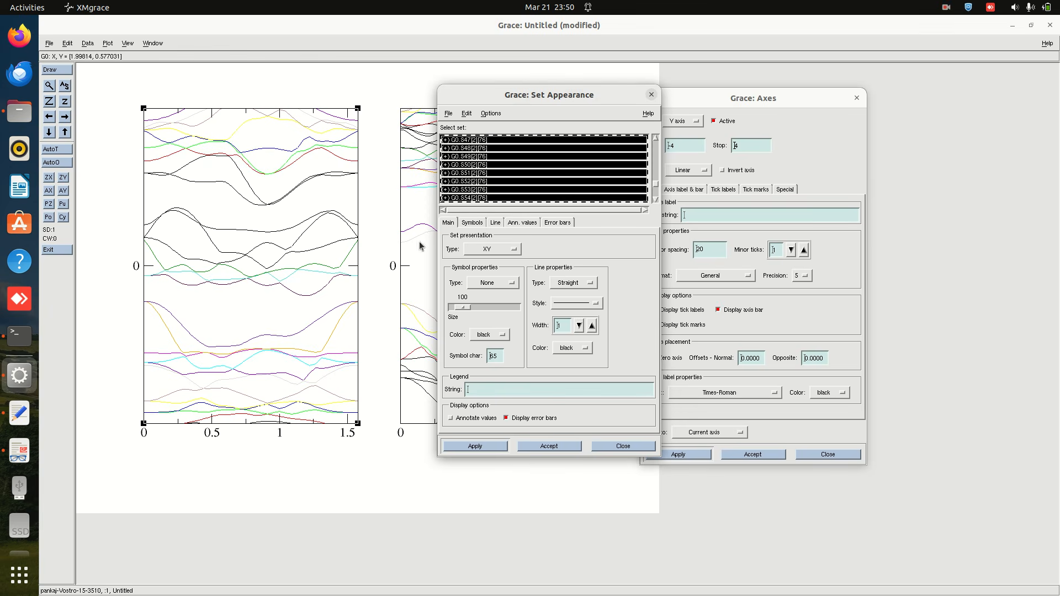
pyautogui.click(569, 351)
pyautogui.click(571, 364)
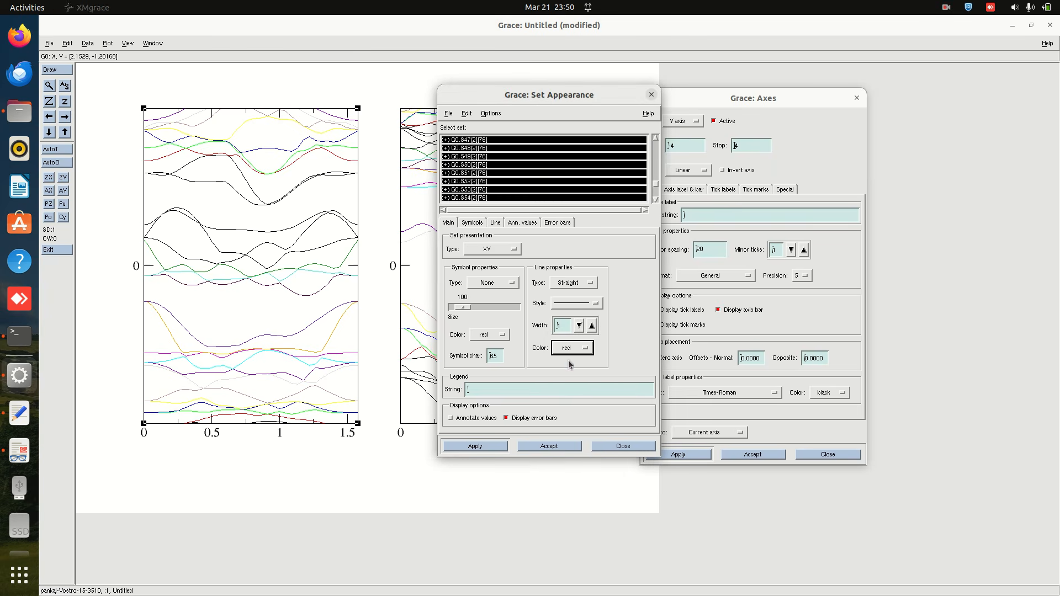
pyautogui.click(475, 447)
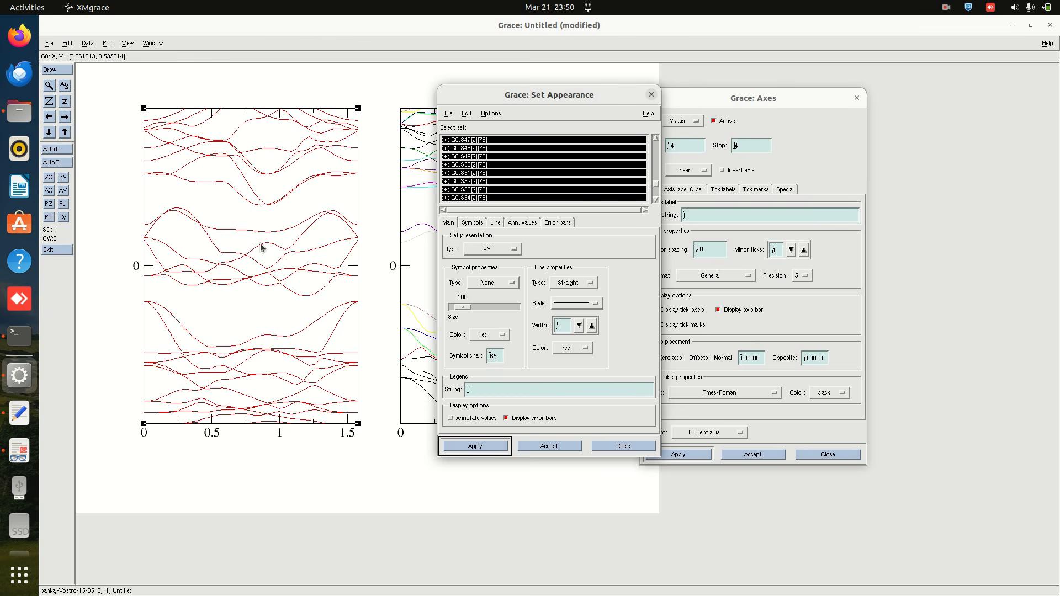
pyautogui.click(592, 325)
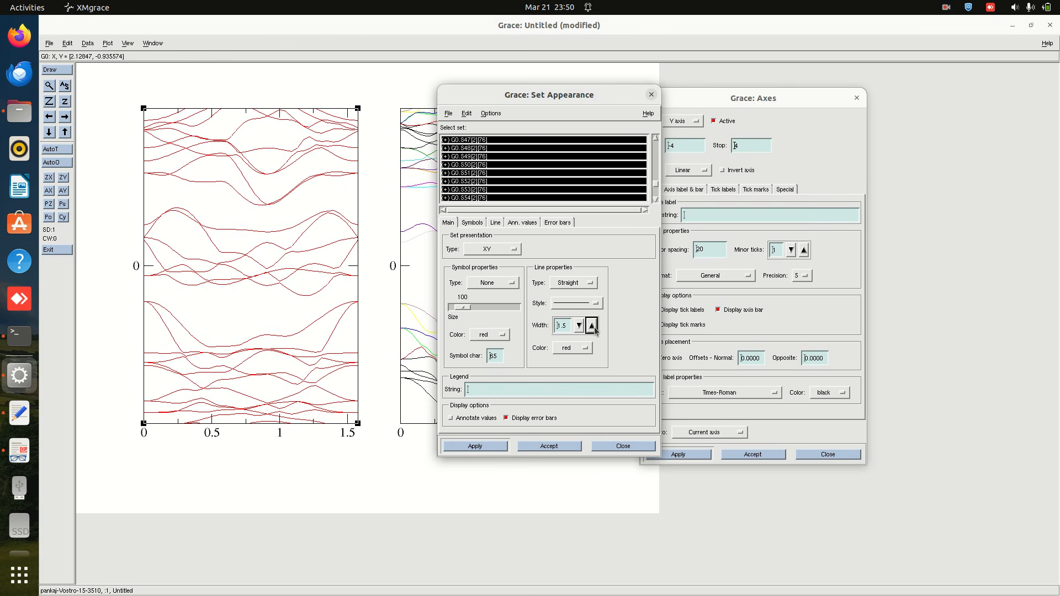
pyautogui.click(473, 445)
# Give all sets of the right graph G1 blue lines with a width of 2, apply the appearance and close its dialog.
pyautogui.moveTo(523, 100); pyautogui.dragTo(750, 118)
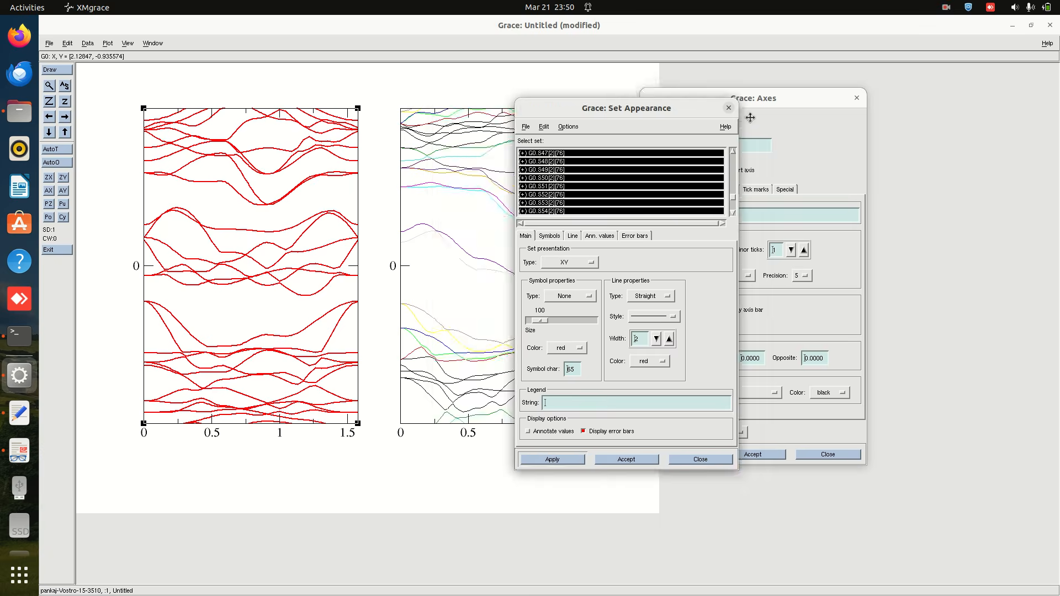
pyautogui.click(479, 172)
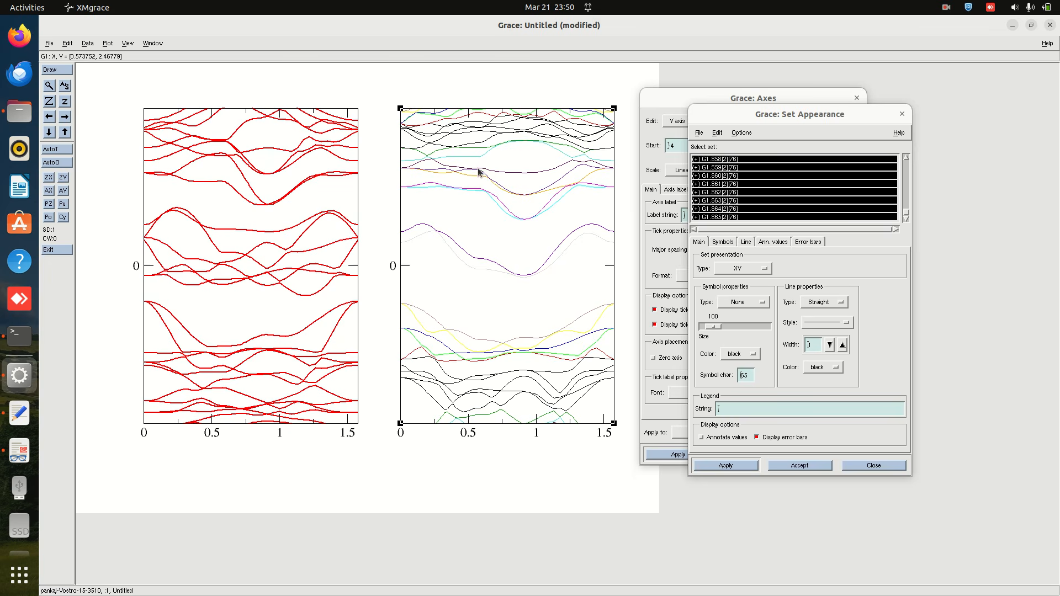
pyautogui.click(757, 175)
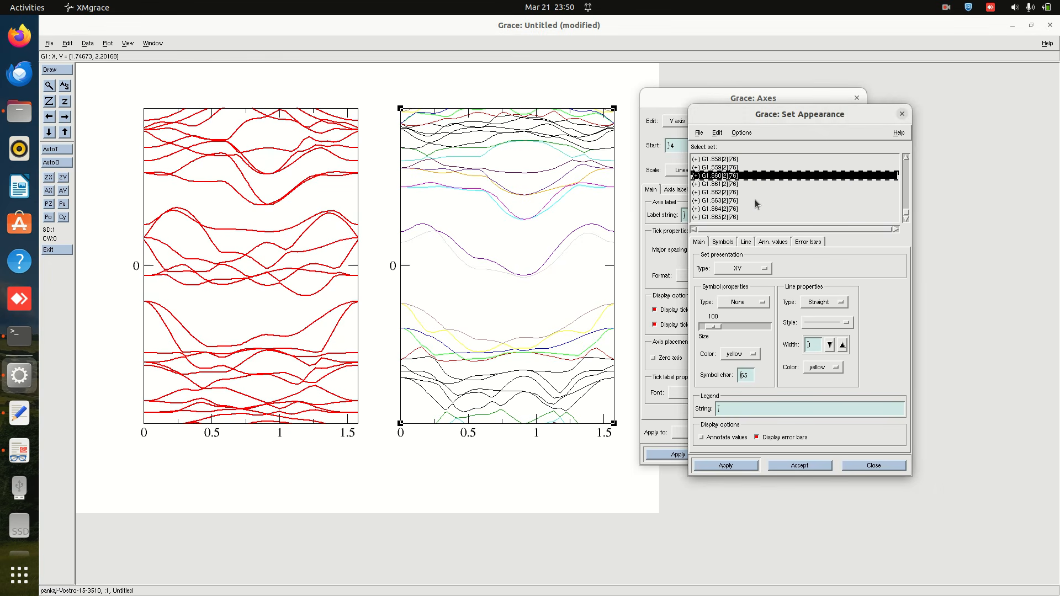
pyautogui.hotkey('ctrl', 'a')
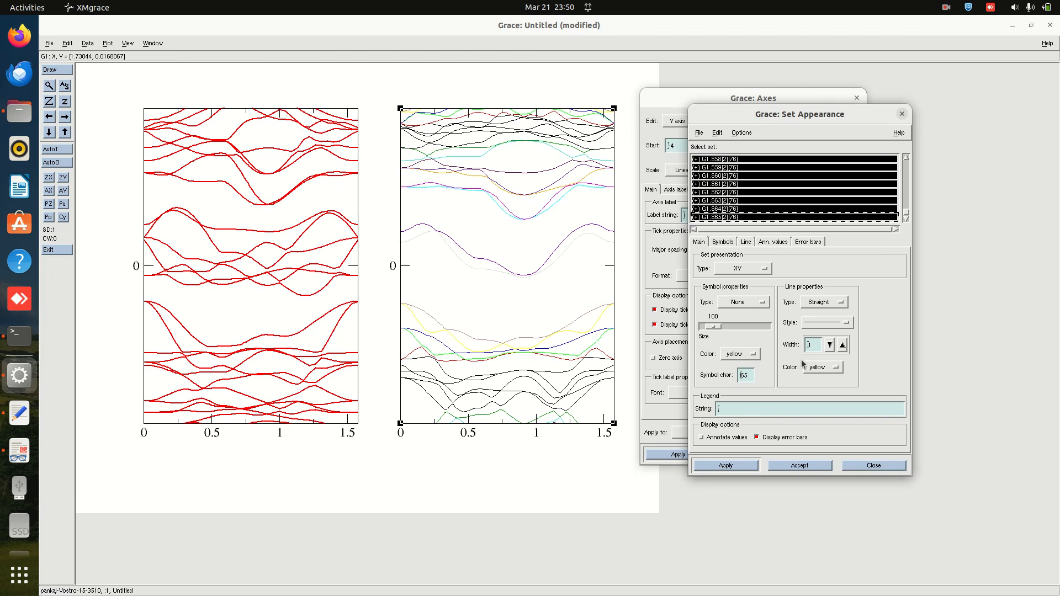
pyautogui.click(820, 370)
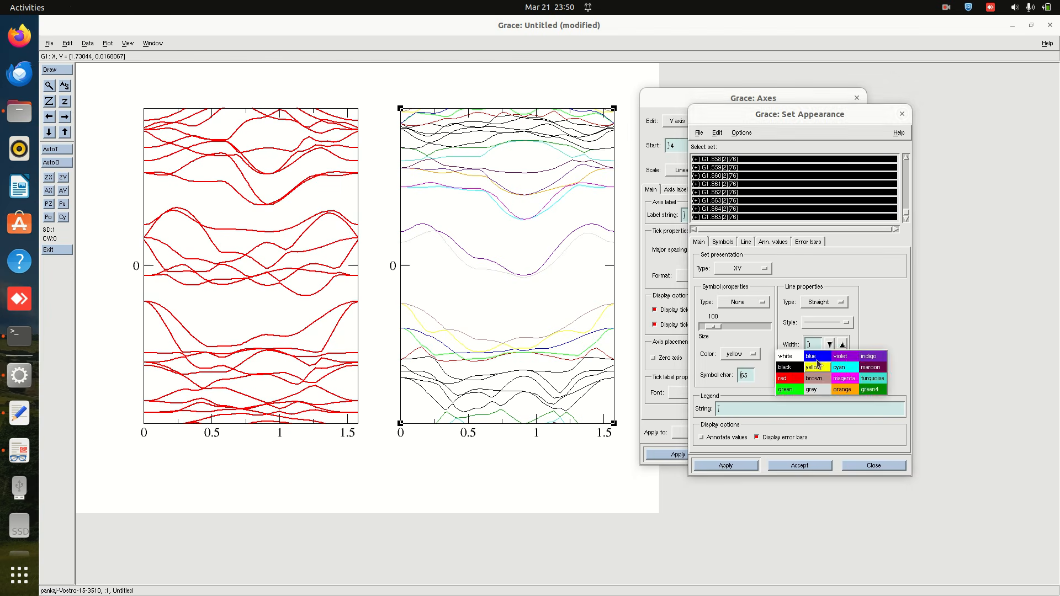
pyautogui.click(813, 357)
pyautogui.click(842, 345)
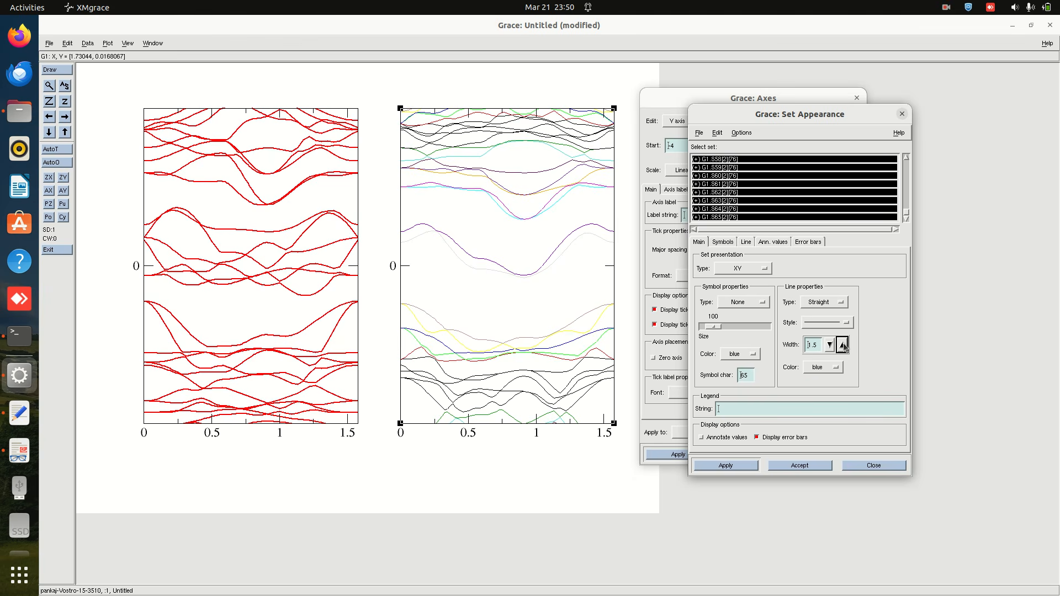
pyautogui.click(721, 467)
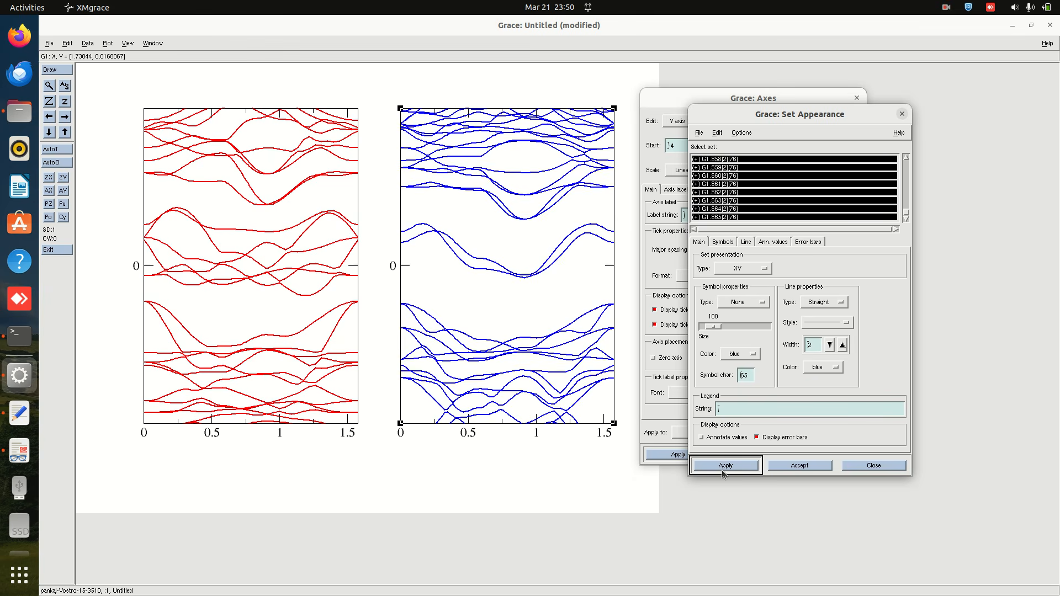
pyautogui.click(886, 465)
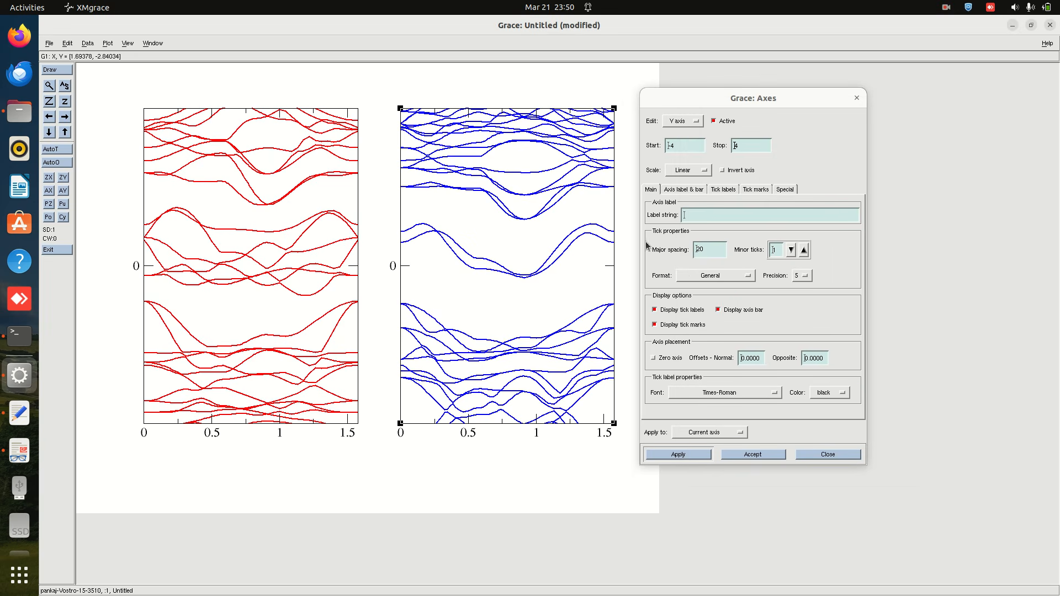
# Check the Y-axis ticks in the paper's Fig. 2, and apply a major spacing of 1 to the left graph's Y axis.
pyautogui.click(258, 224)
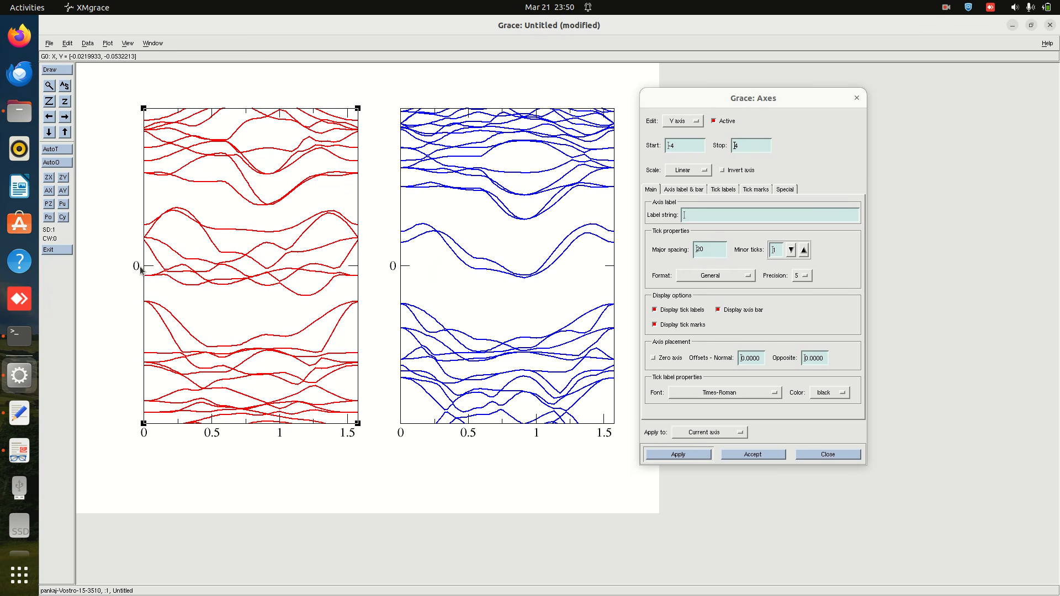
pyautogui.click(709, 250)
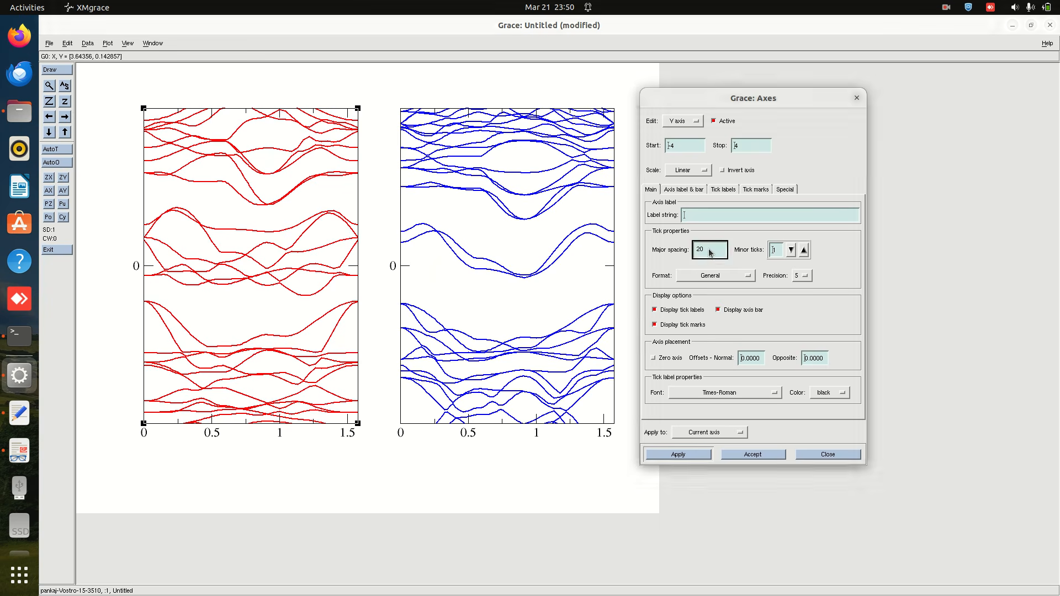
pyautogui.click(24, 376)
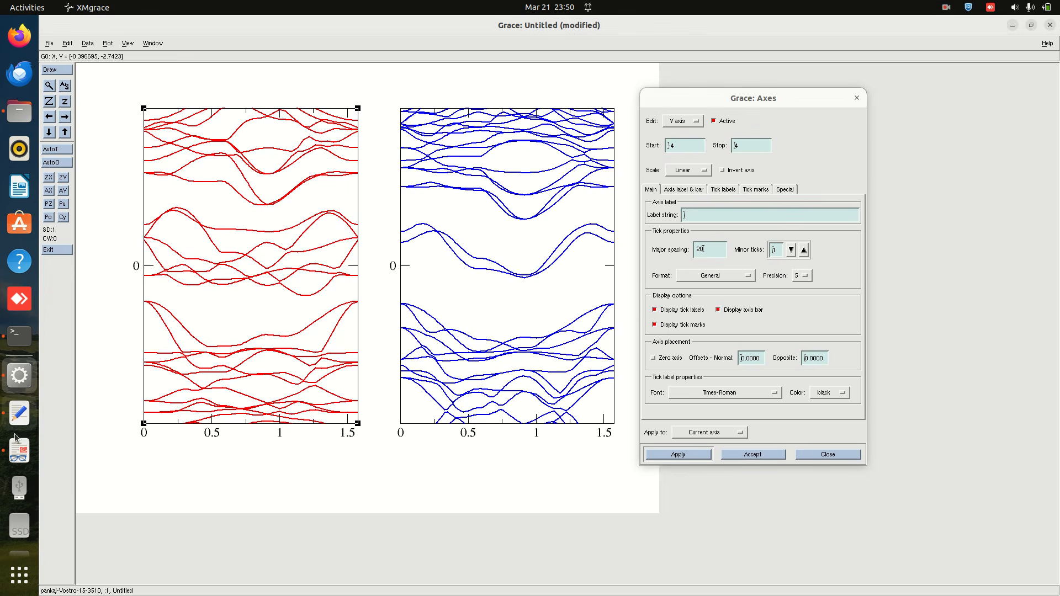
pyautogui.click(19, 451)
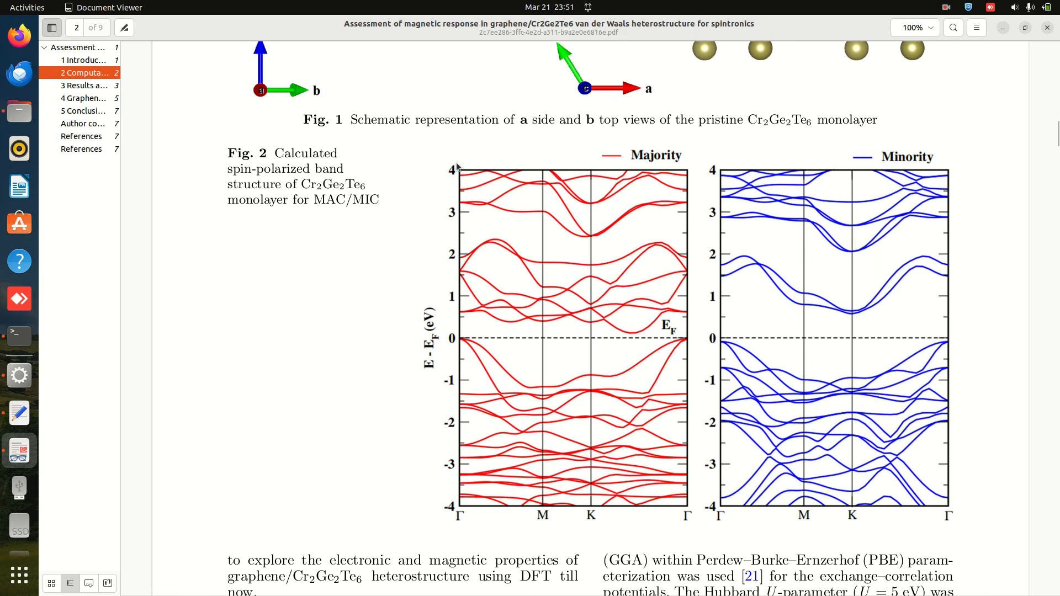
pyautogui.click(1003, 27)
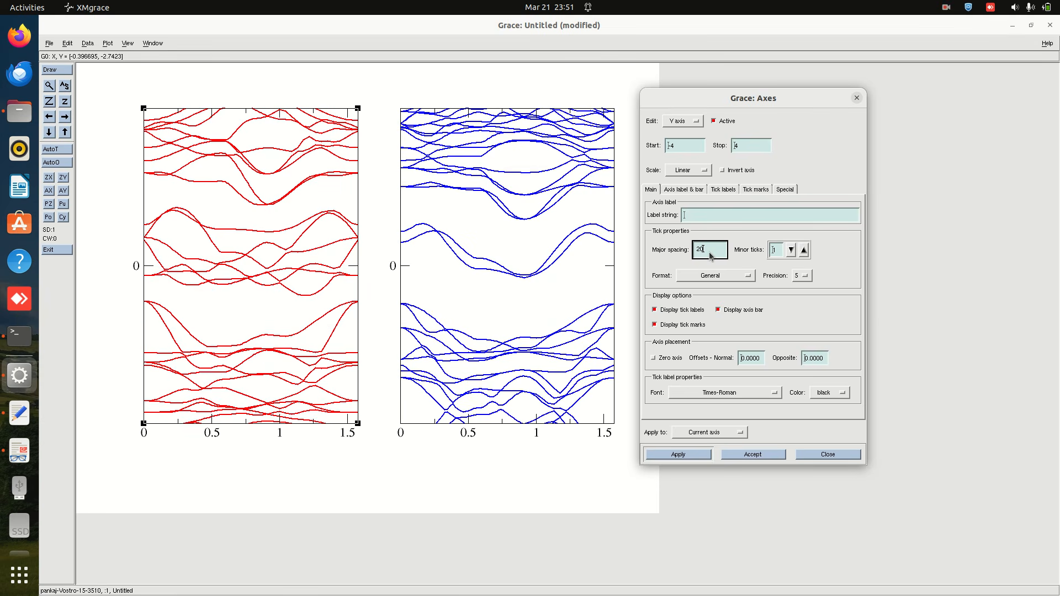
pyautogui.click(680, 454)
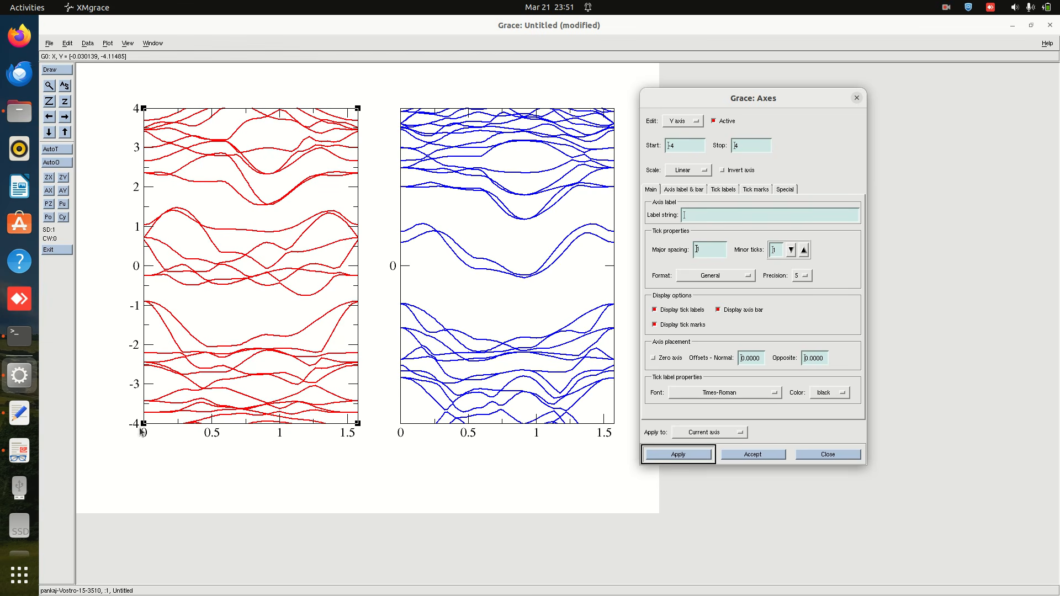
# Apply a major spacing of 1 to the right graph's Y axis and close the axis settings.
pyautogui.click(474, 288)
pyautogui.click(718, 254)
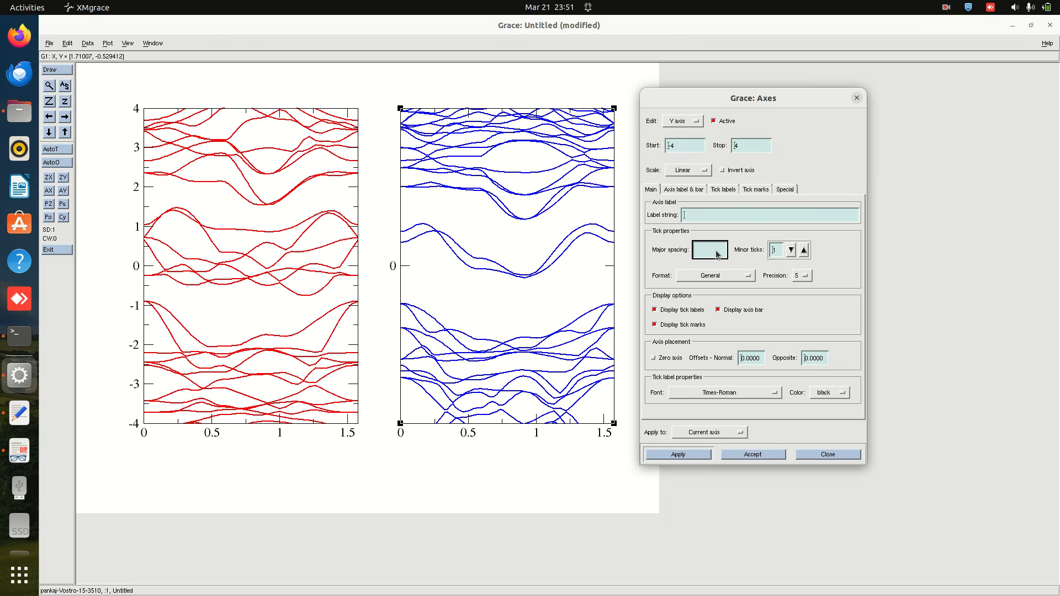
pyautogui.click(675, 459)
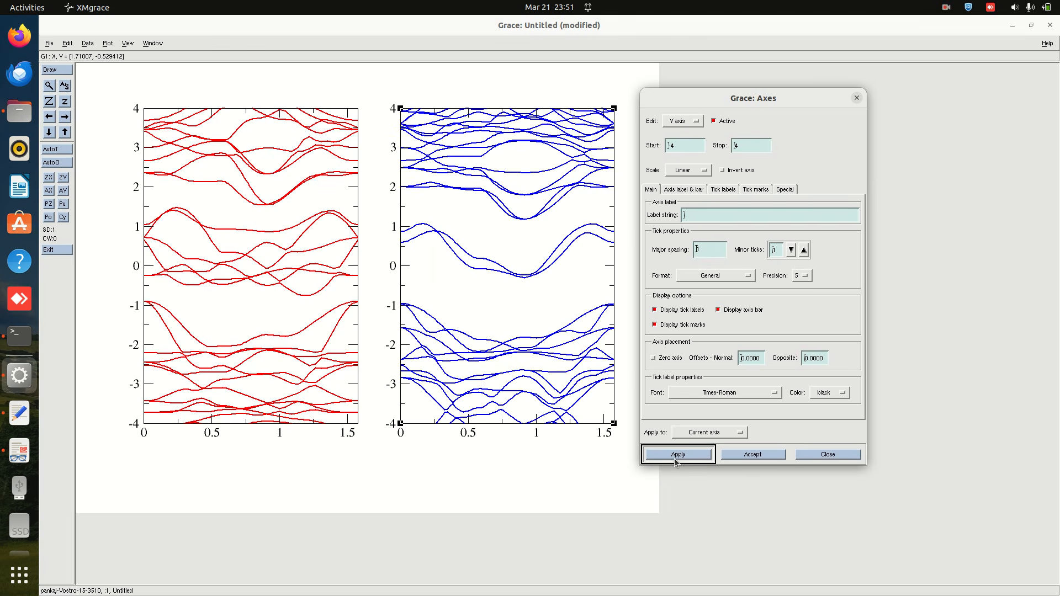
pyautogui.click(819, 458)
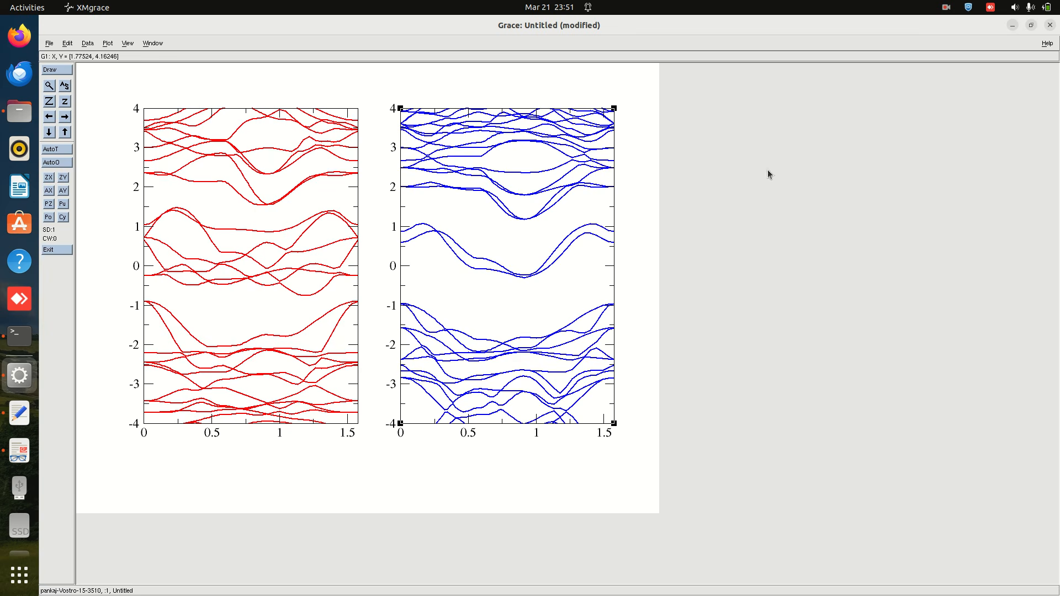
# Open scf.out from the CGT folder, search it for "fermi" and highlight the Fermi energy value.
pyautogui.click(1012, 25)
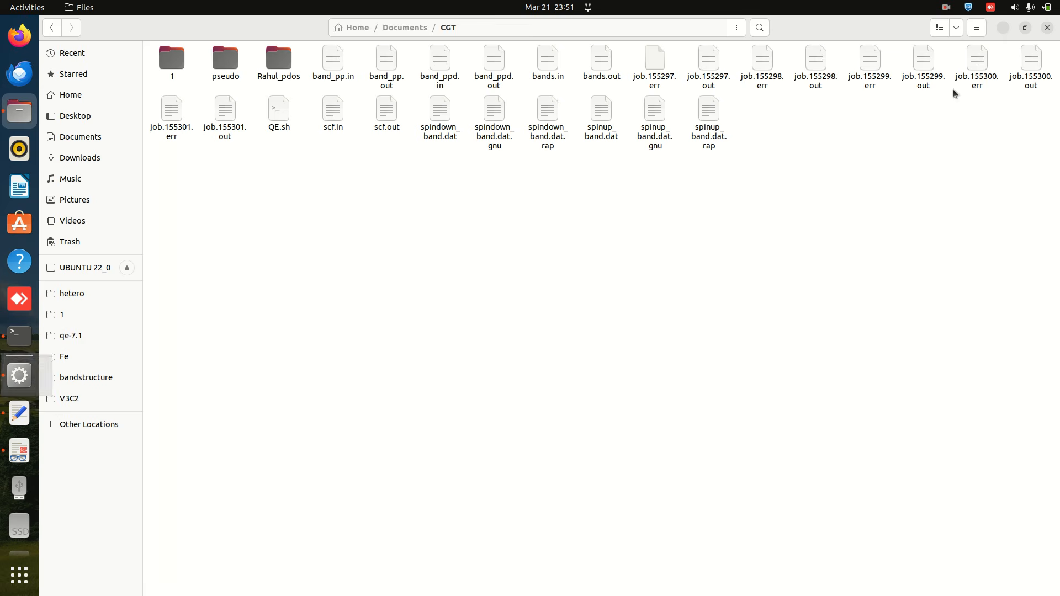
pyautogui.doubleClick(387, 111)
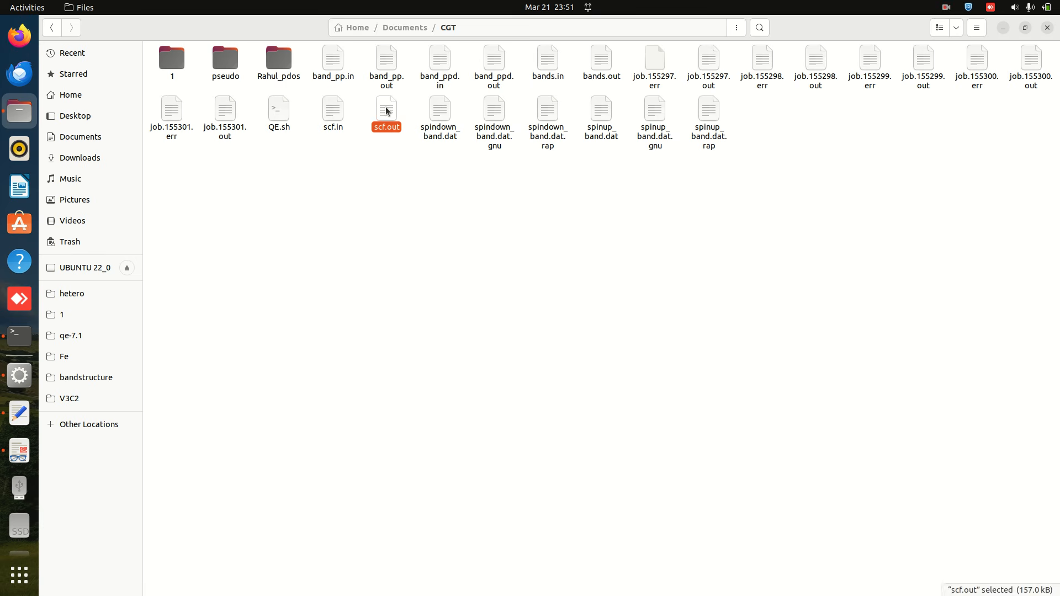
pyautogui.hotkey('ctrl', 'f')
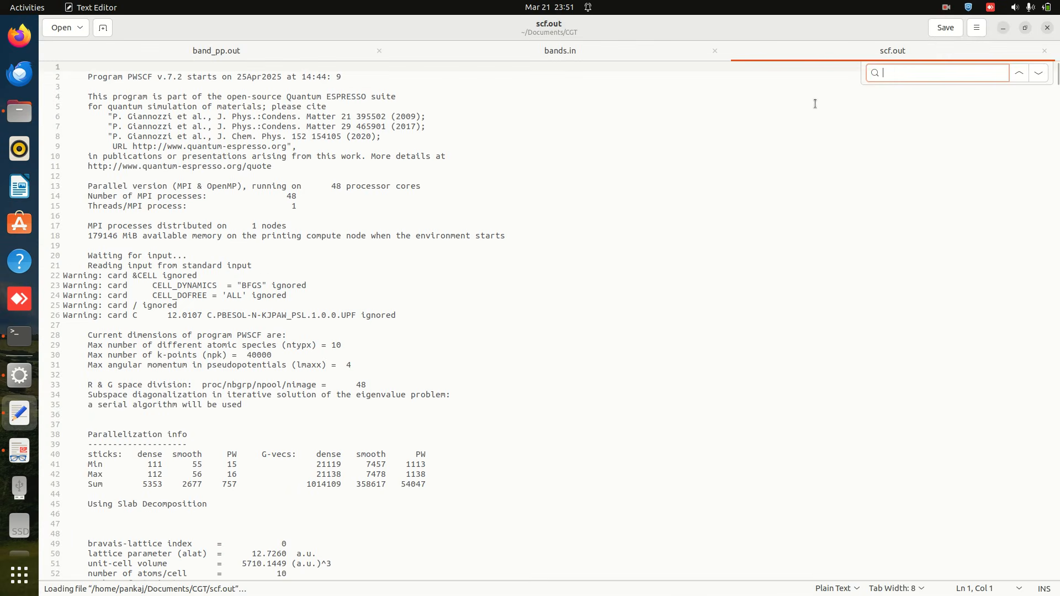
pyautogui.write('fermi')
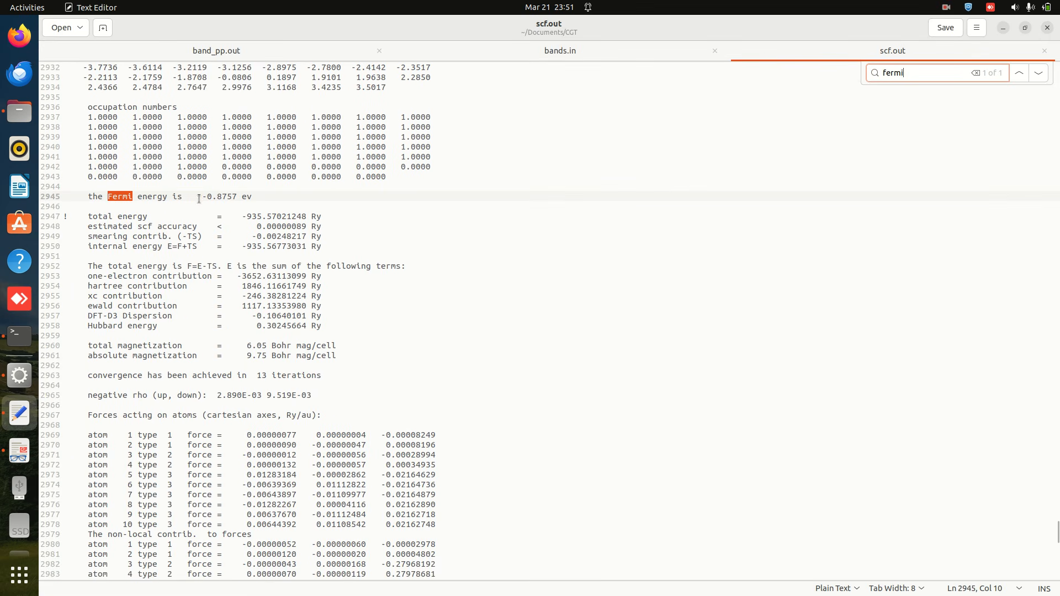
pyautogui.moveTo(205, 198); pyautogui.dragTo(247, 196)
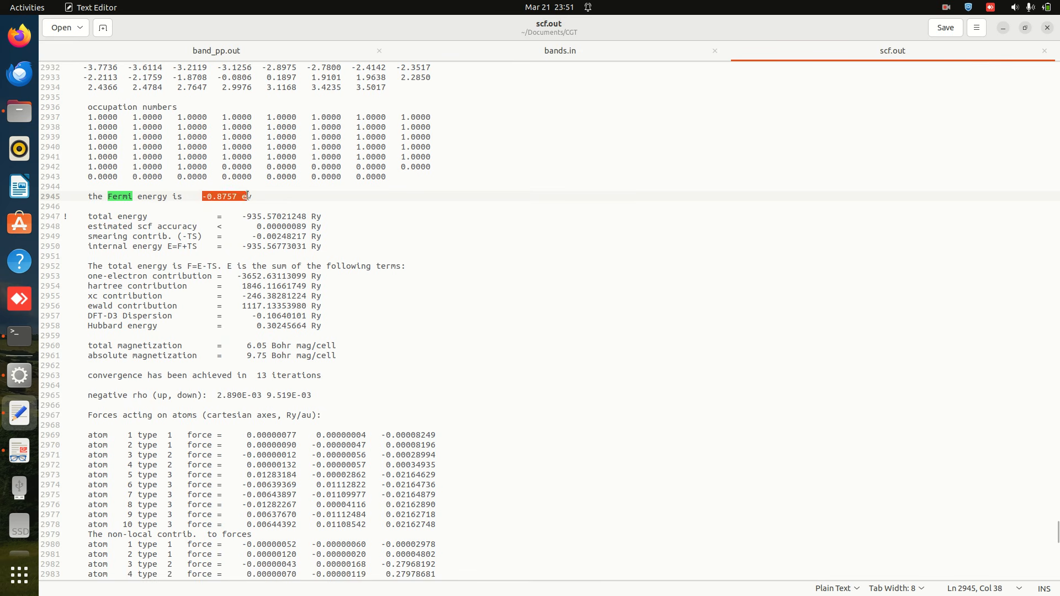
pyautogui.click(215, 212)
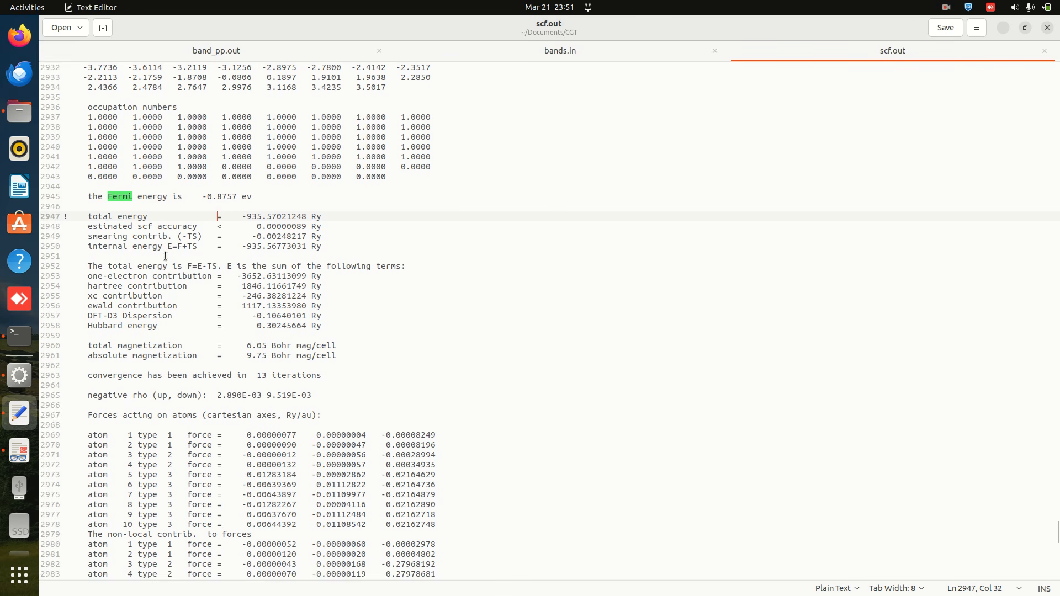
pyautogui.moveTo(198, 198); pyautogui.dragTo(238, 198)
pyautogui.click(239, 206)
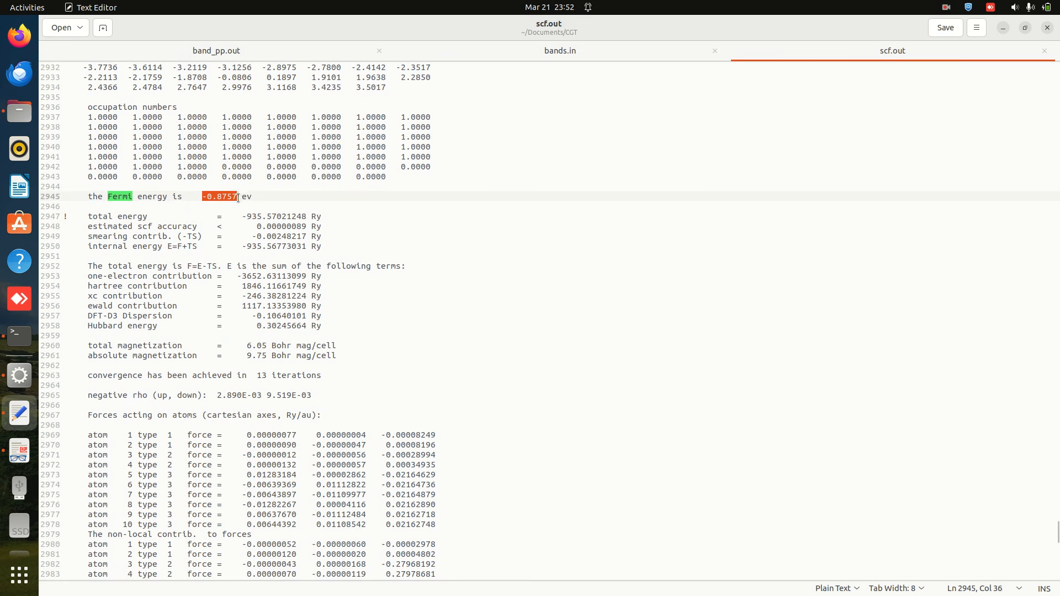
# Switch to XMgrace and open the Evaluate expression transformation for the left graph, moving its dialog clear of the plots.
pyautogui.click(20, 376)
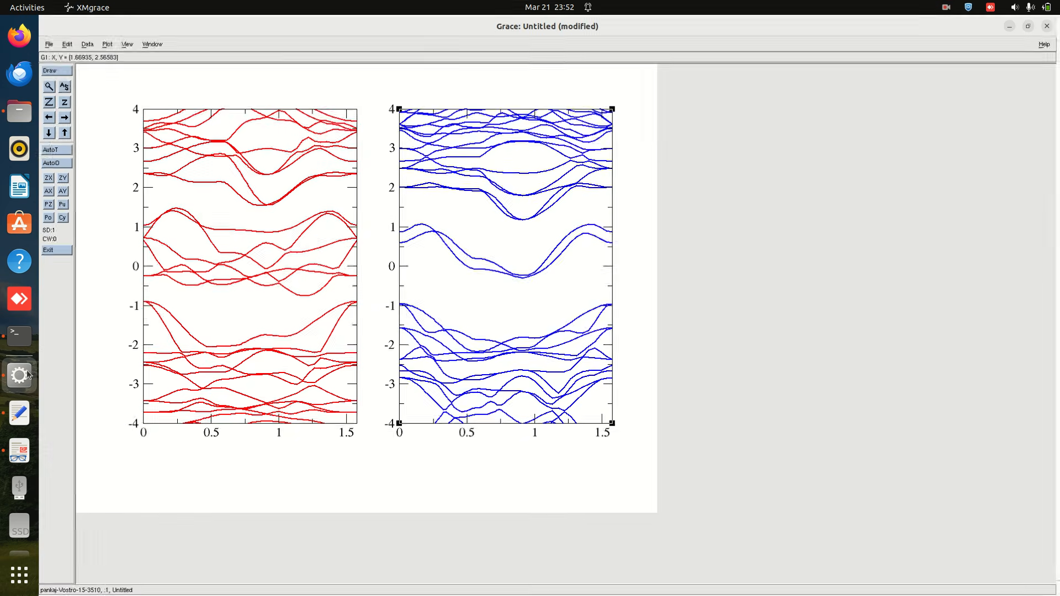
pyautogui.click(206, 222)
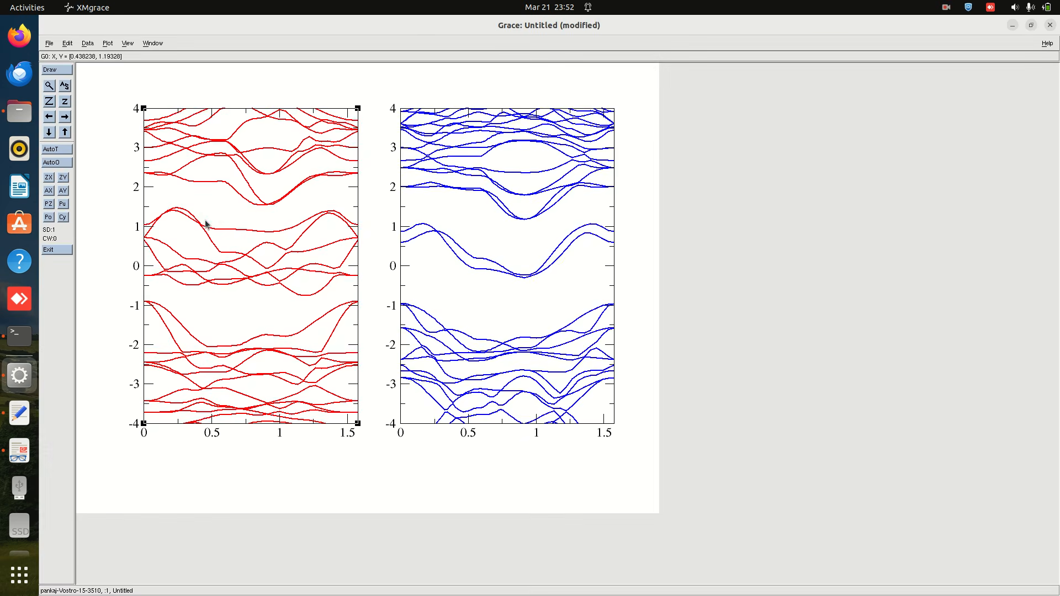
pyautogui.click(108, 43)
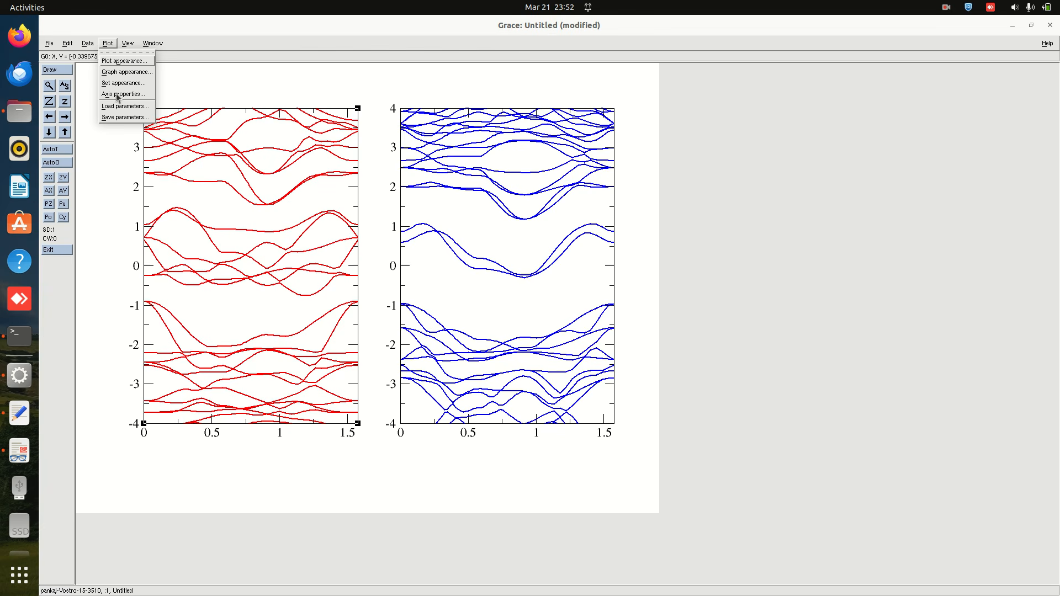
pyautogui.click(88, 44)
pyautogui.click(88, 46)
pyautogui.click(87, 46)
pyautogui.moveTo(97, 74)
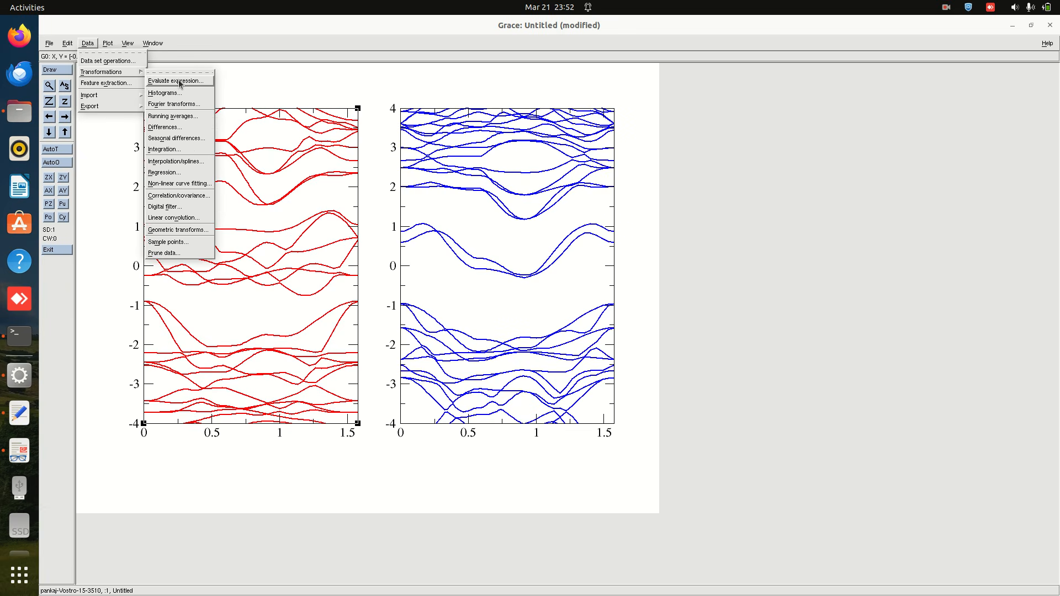
pyautogui.click(179, 81)
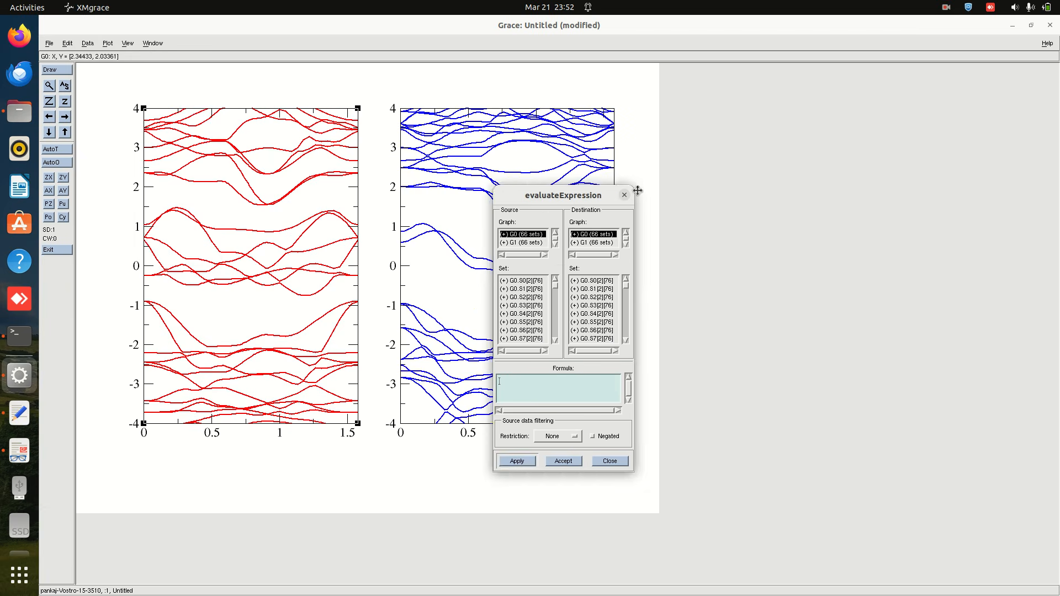
pyautogui.click(234, 207)
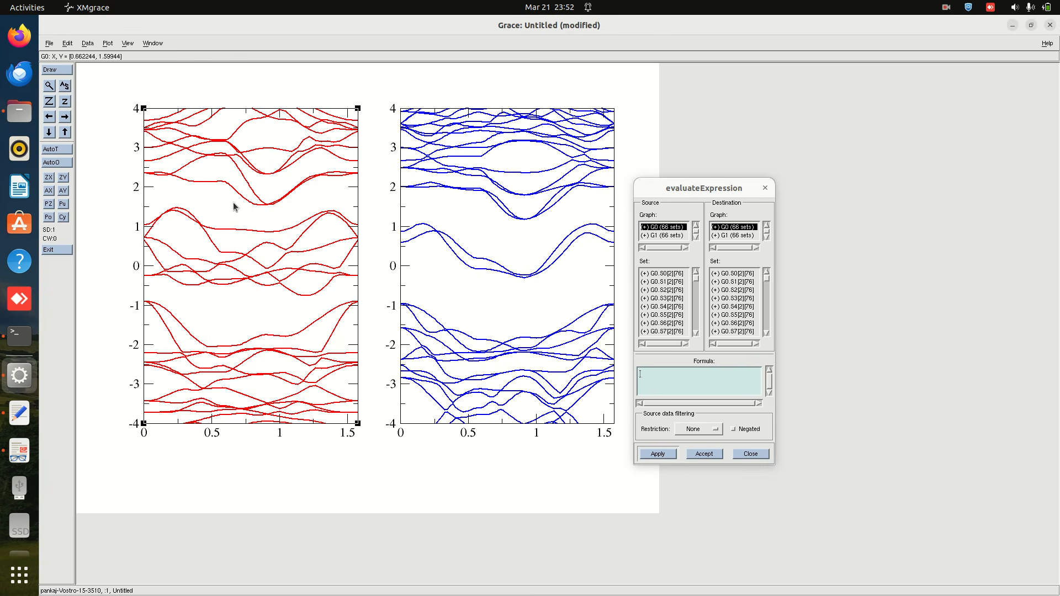
# Select all of the left graph's sets as both source and destination for the expression.
pyautogui.click(673, 300)
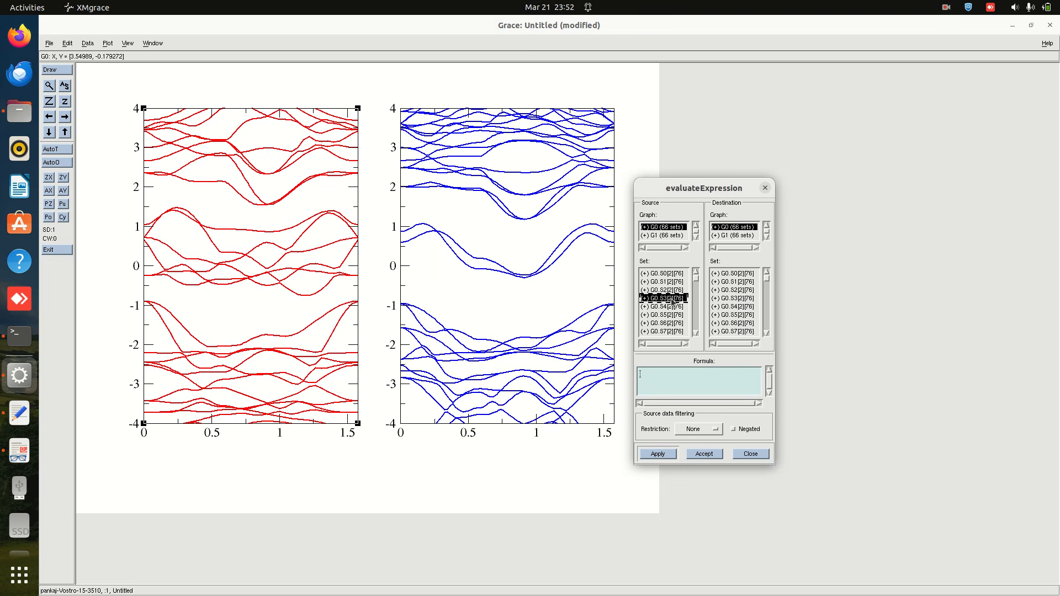
pyautogui.hotkey('ctrl', 'a')
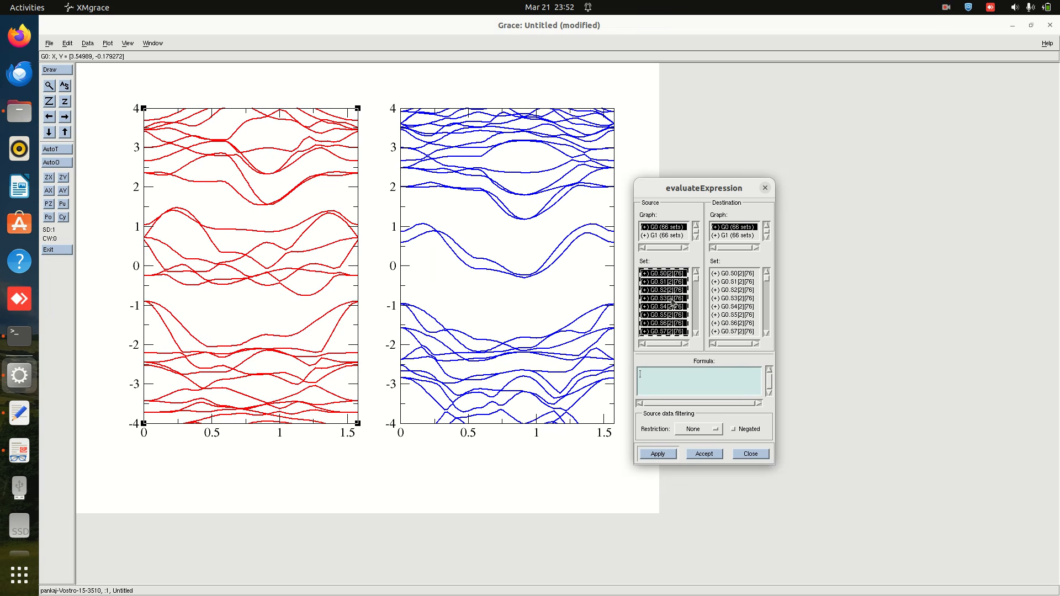
pyautogui.click(736, 299)
pyautogui.hotkey('ctrl', 'a')
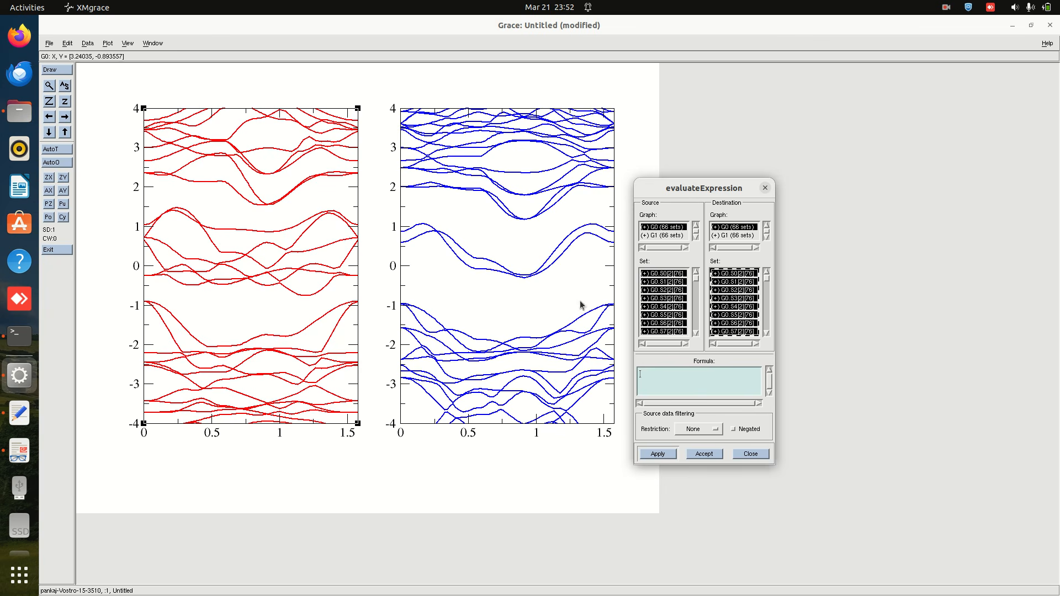
# Consult the Fermi energy in scf.out, enter the formula y=y+0.8753 and apply it to the left graph's sets.
pyautogui.click(669, 379)
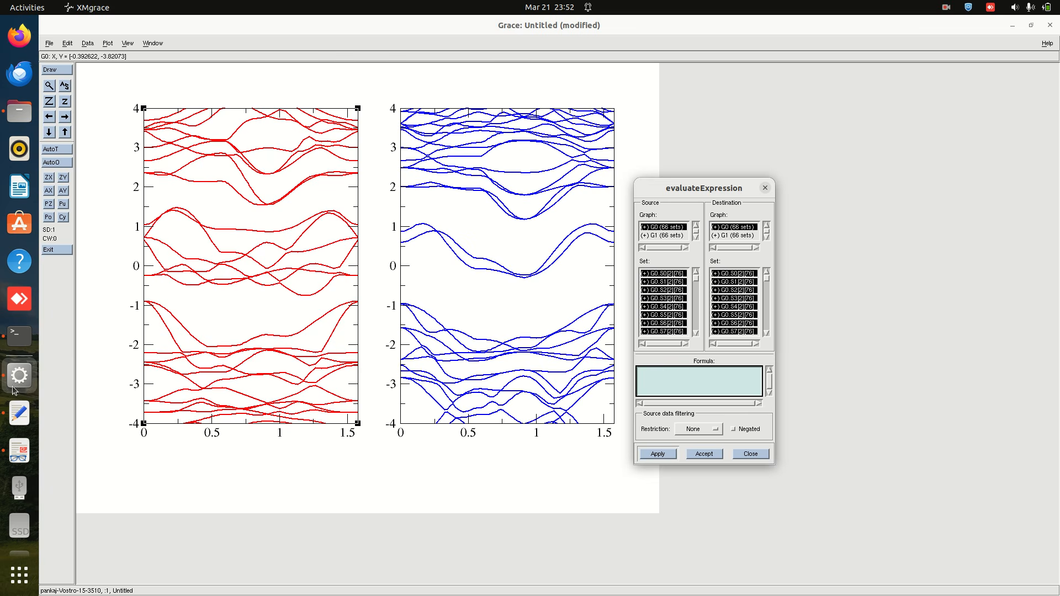
pyautogui.click(19, 412)
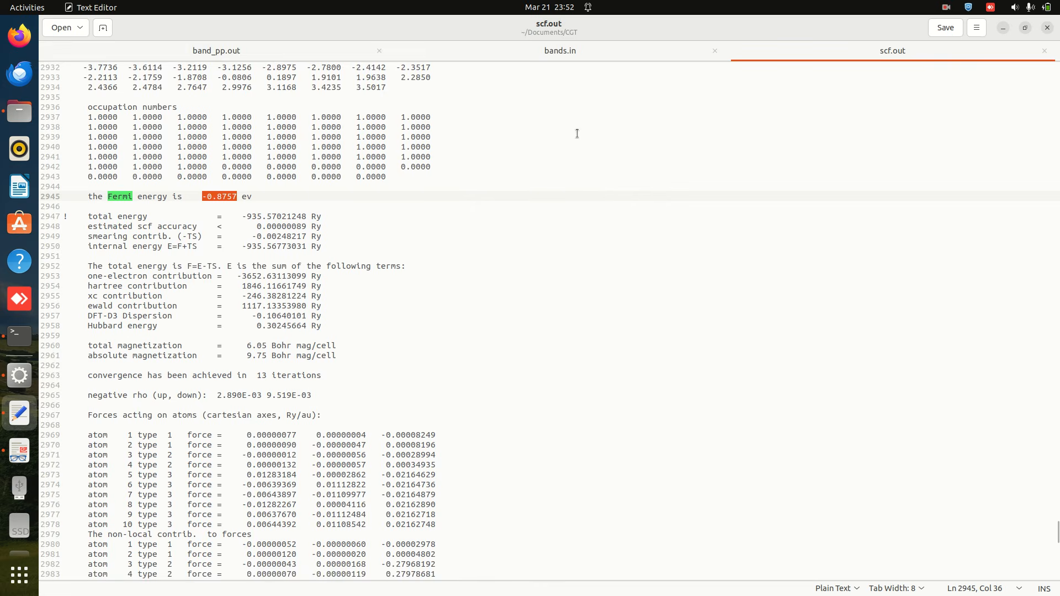
pyautogui.click(1003, 29)
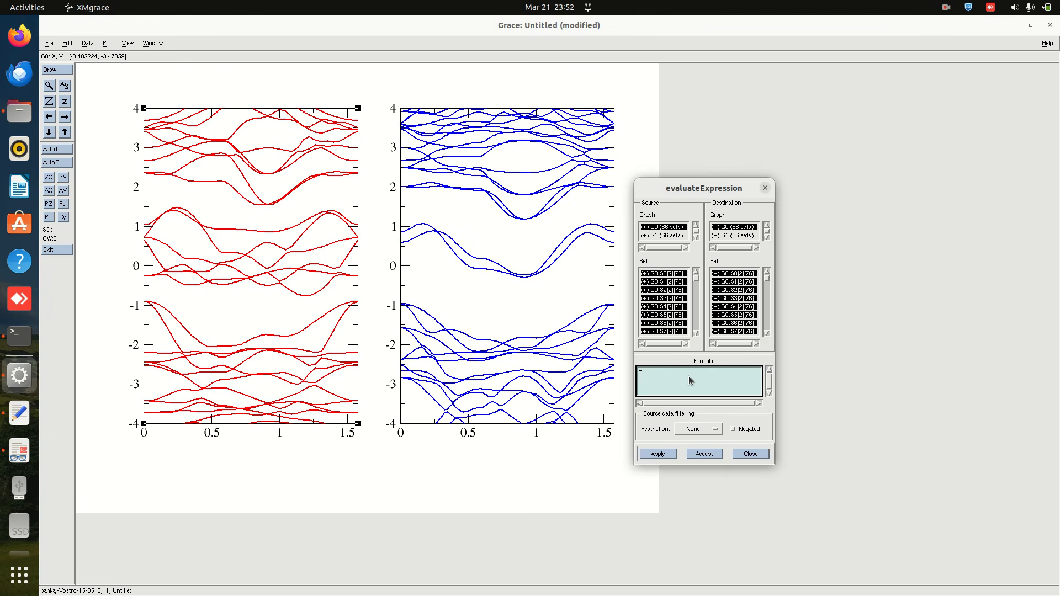
pyautogui.write('y=')
pyautogui.click(20, 413)
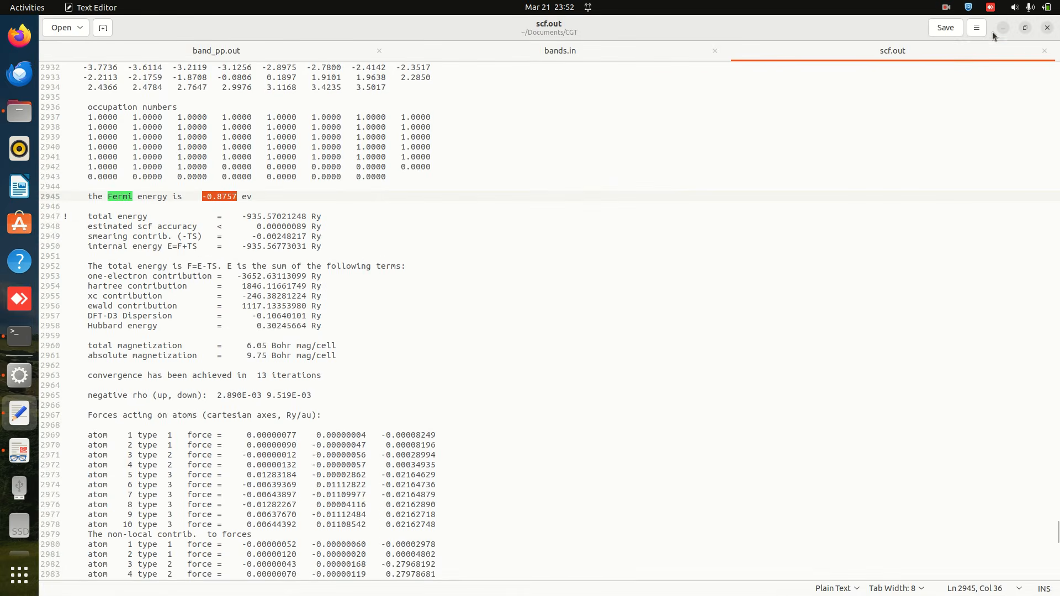
pyautogui.click(1002, 27)
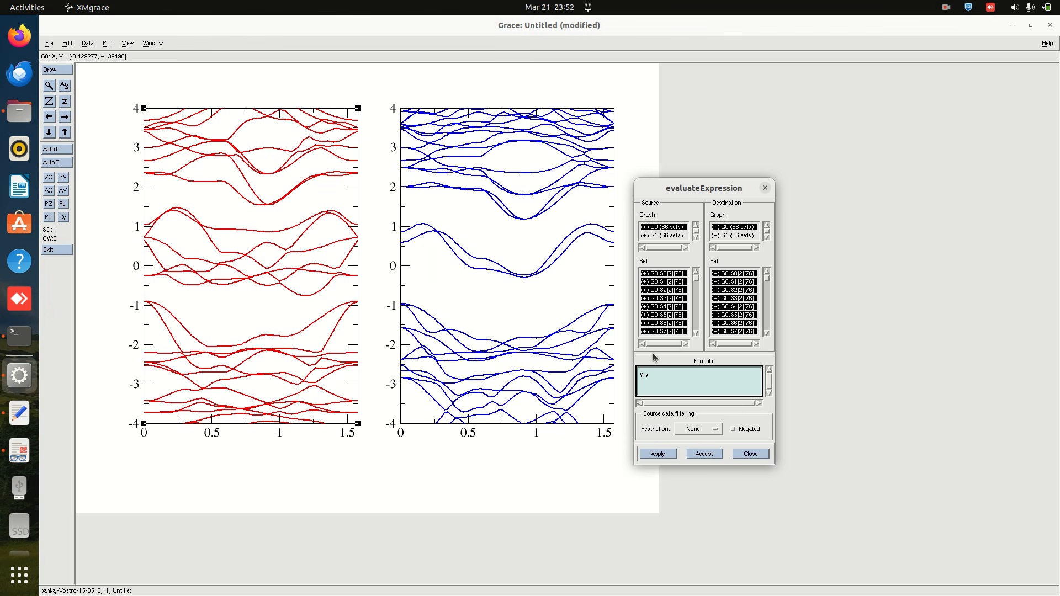
pyautogui.write('0')
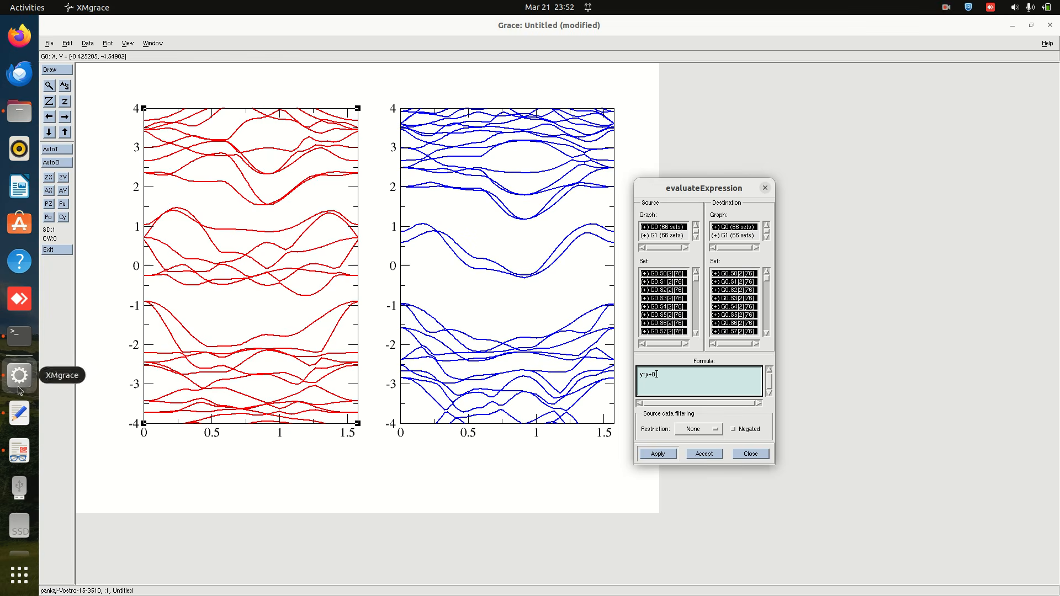
pyautogui.click(19, 452)
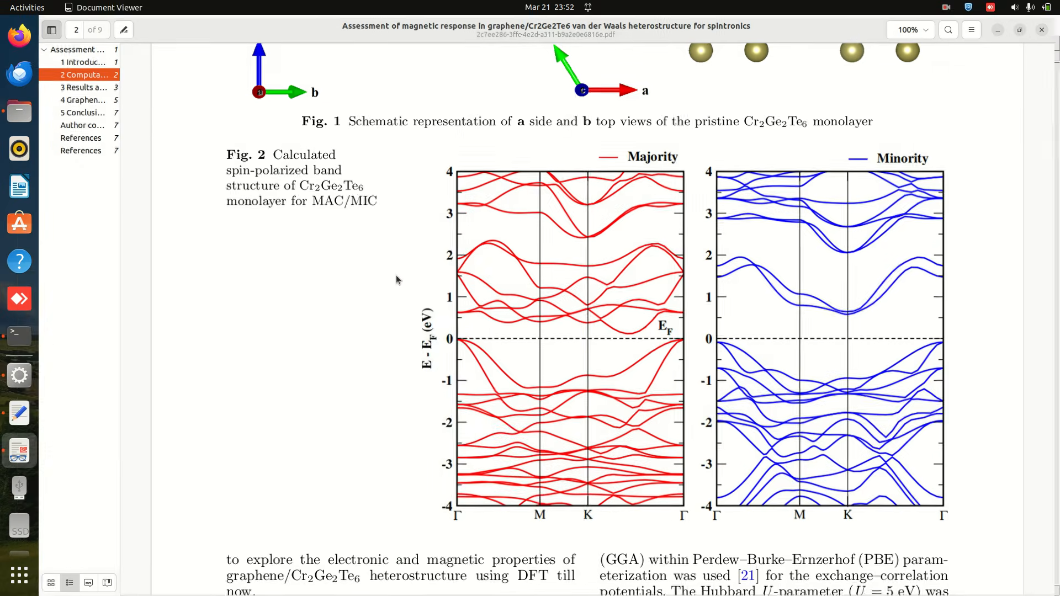
pyautogui.click(7, 415)
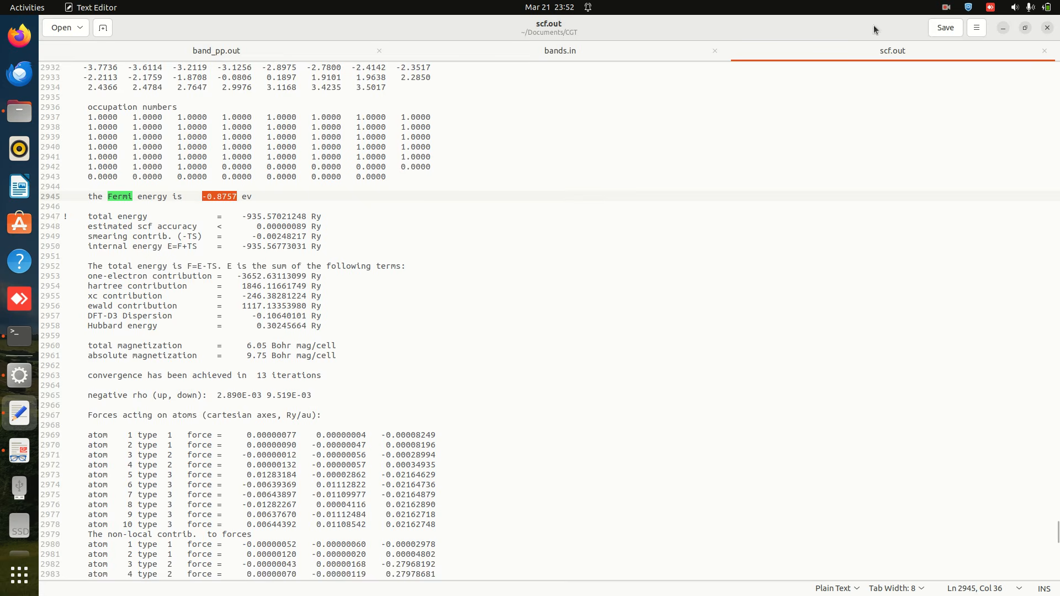
pyautogui.click(1003, 28)
pyautogui.click(999, 33)
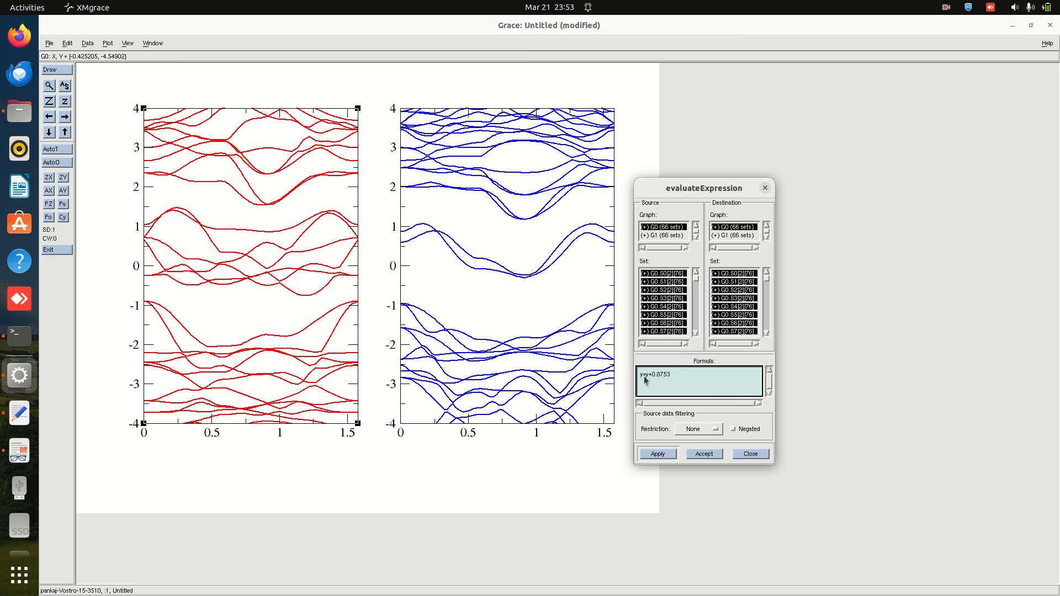
pyautogui.click(658, 454)
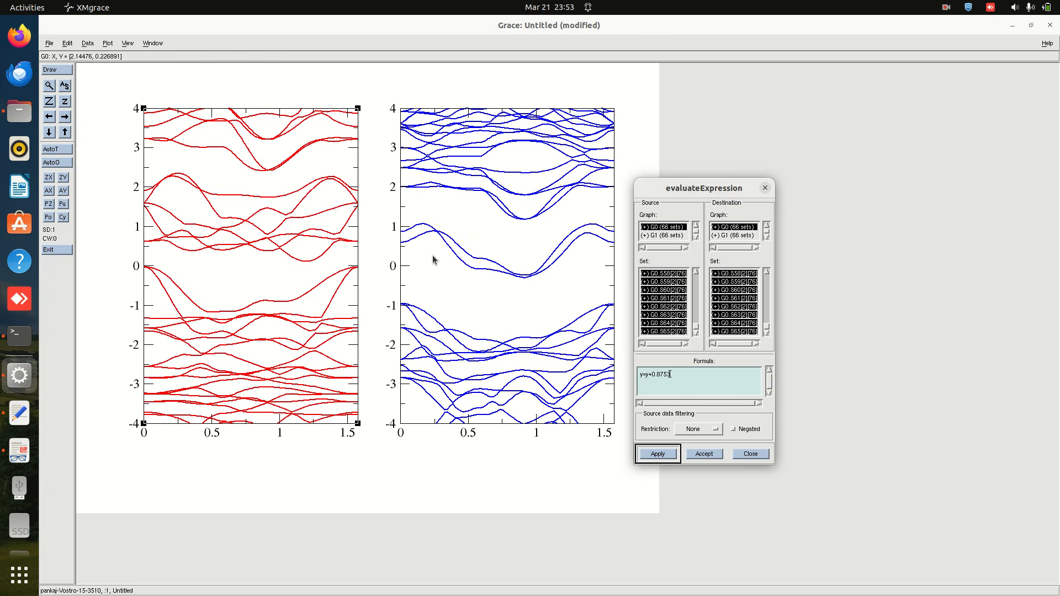
# Apply the y=y+0.8753 formula to all sets of the right graph and close the expression dialog.
pyautogui.click(497, 231)
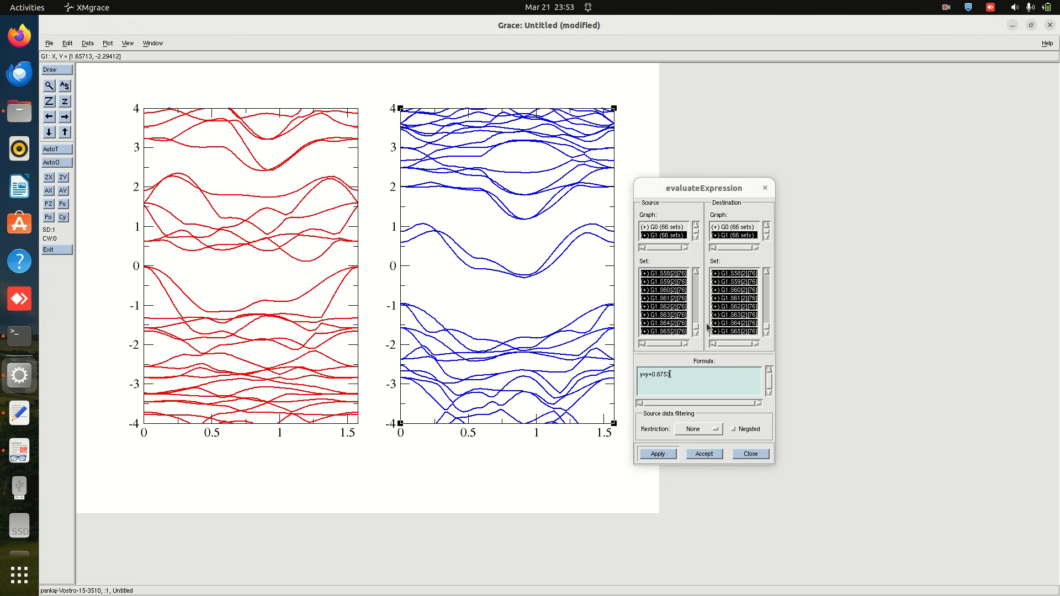
pyautogui.click(657, 453)
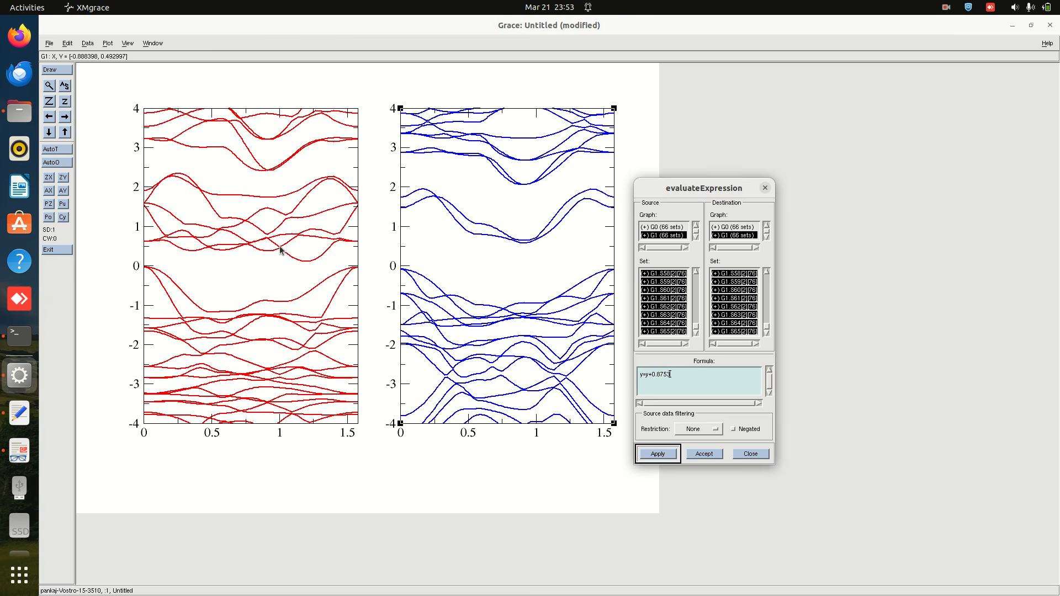
pyautogui.click(750, 453)
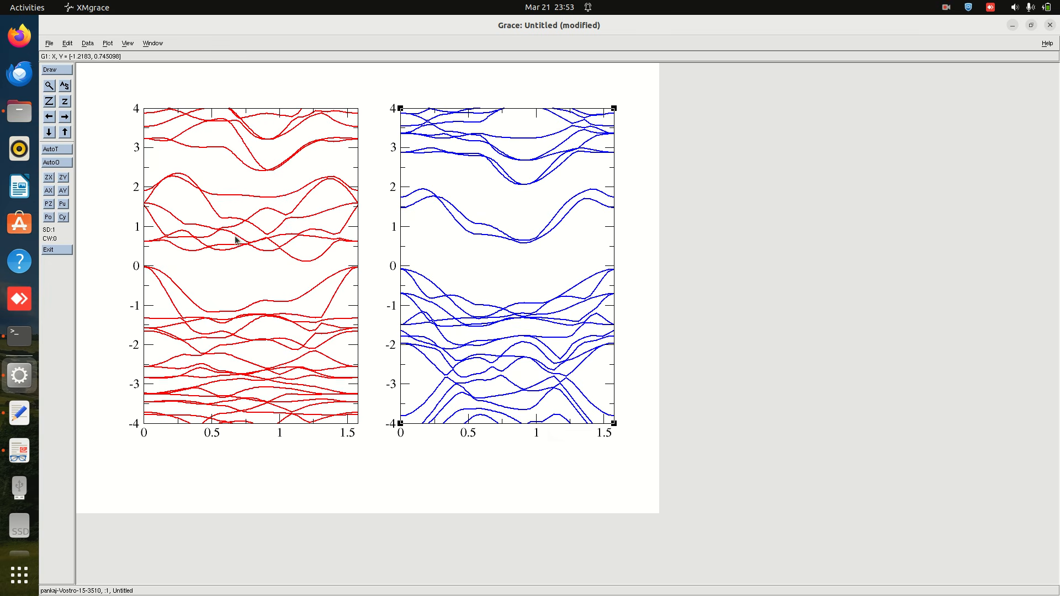
# Open the graph appearance settings and apply a frame width of 2 to the right graph.
pyautogui.click(108, 44)
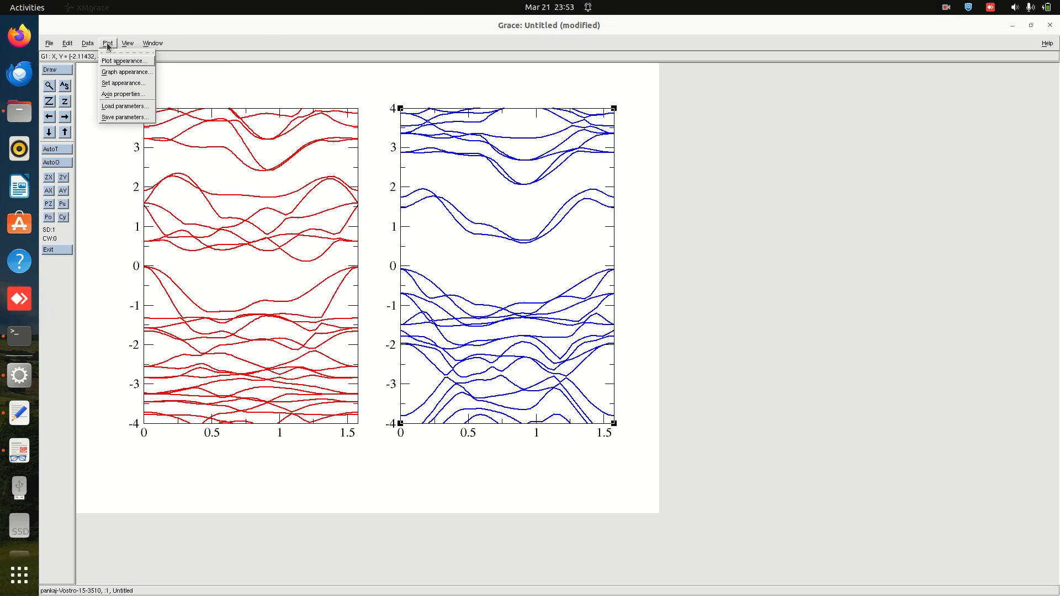
pyautogui.click(133, 77)
pyautogui.moveTo(566, 192); pyautogui.dragTo(777, 144)
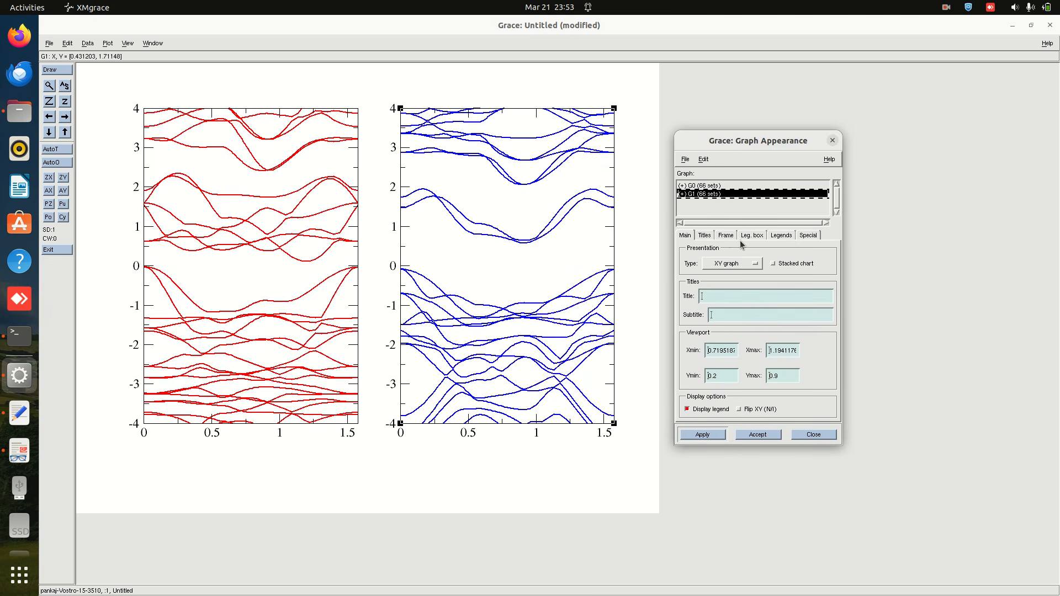
pyautogui.click(724, 239)
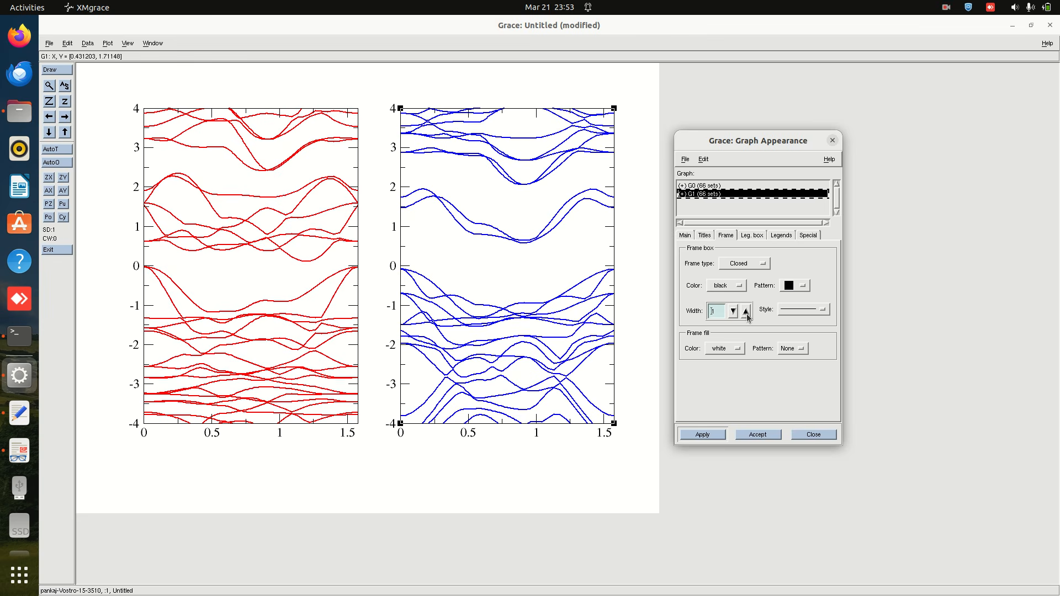
pyautogui.click(702, 434)
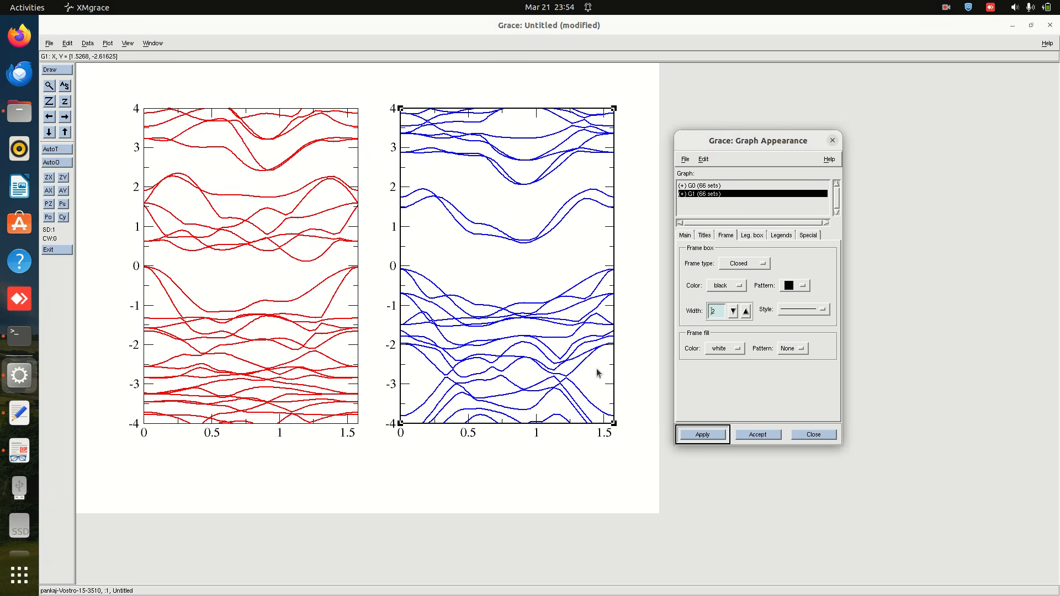
# Apply a frame width of 2 to the left graph and close the graph appearance settings.
pyautogui.click(224, 264)
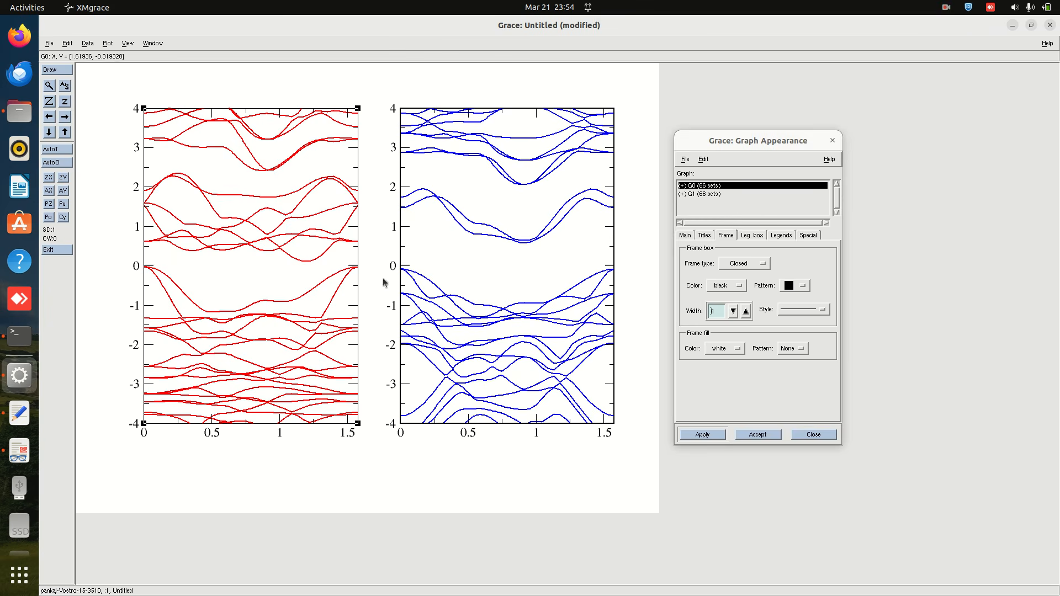
pyautogui.click(746, 311)
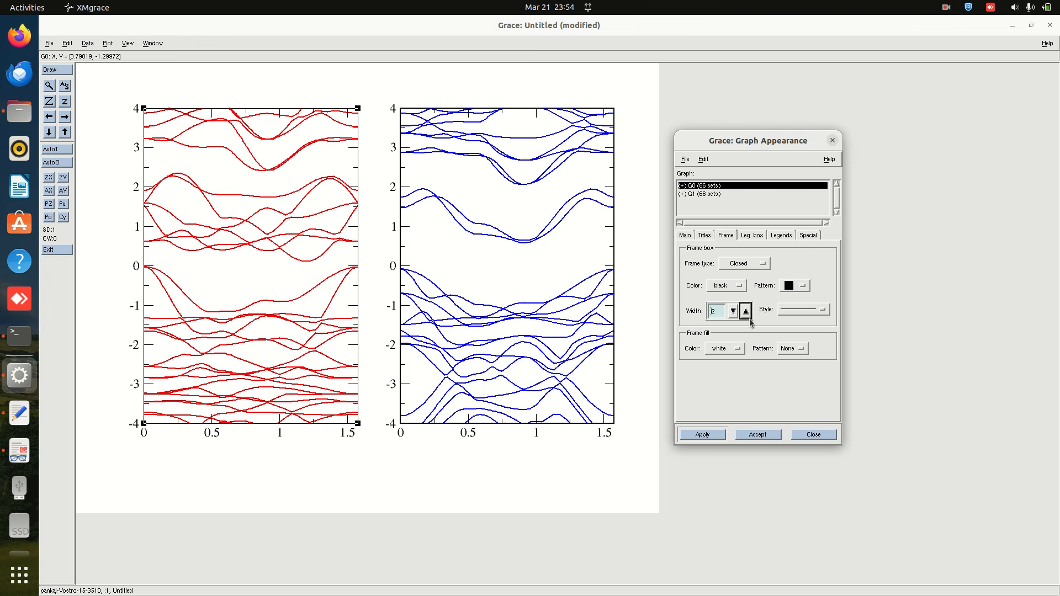
pyautogui.click(702, 435)
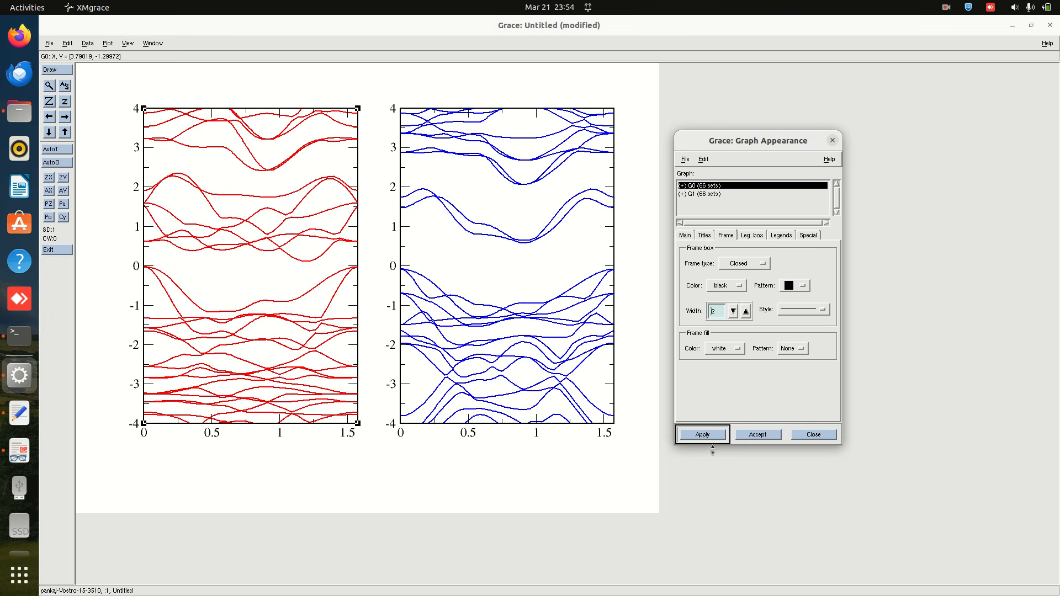
pyautogui.click(813, 435)
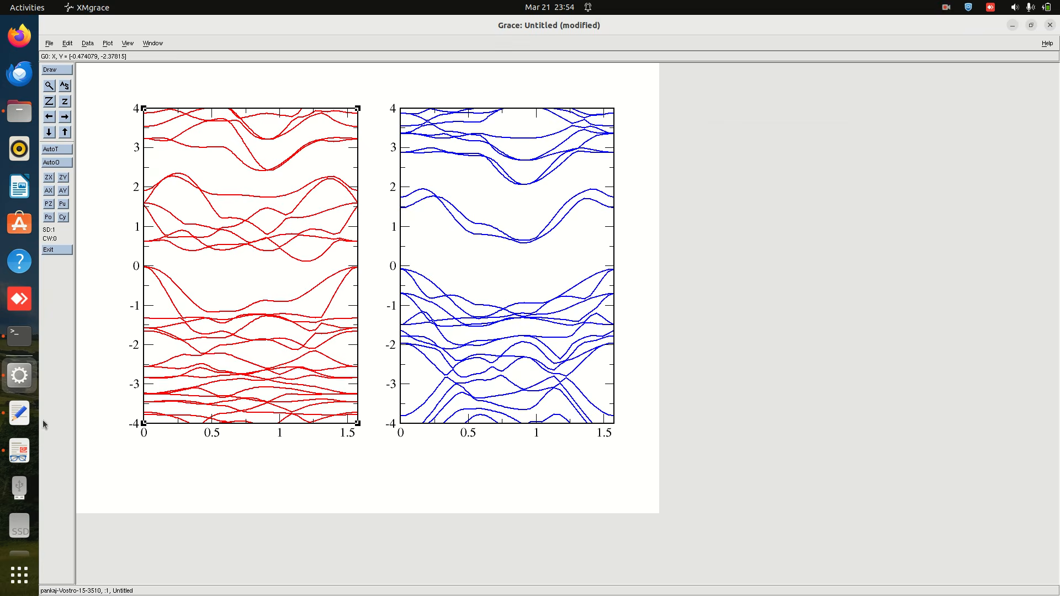
# Switch to the text editor, close scf.out and exit the editor.
pyautogui.click(20, 413)
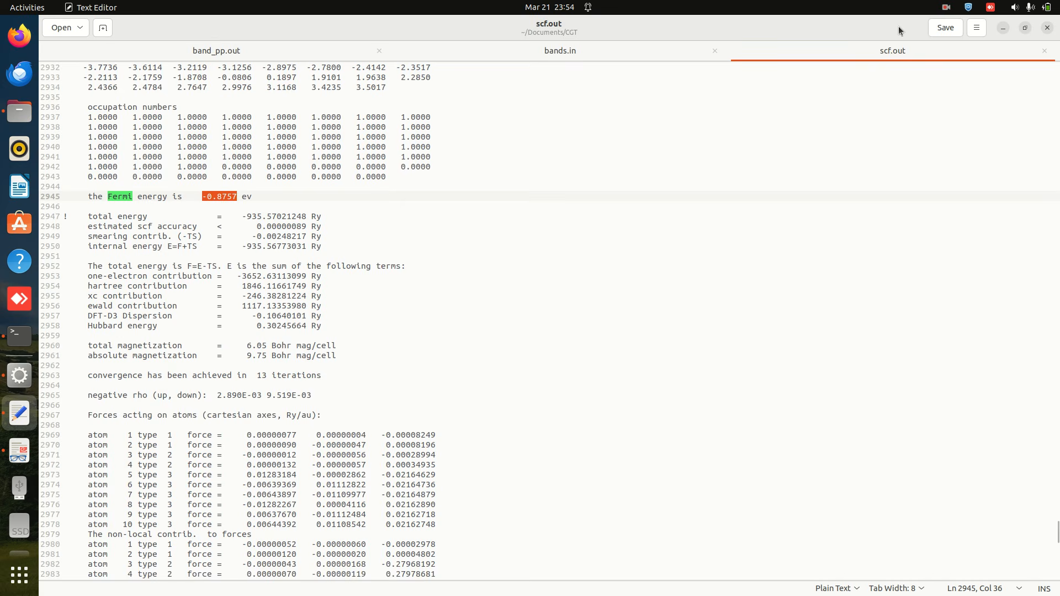
pyautogui.click(1043, 51)
pyautogui.click(1048, 30)
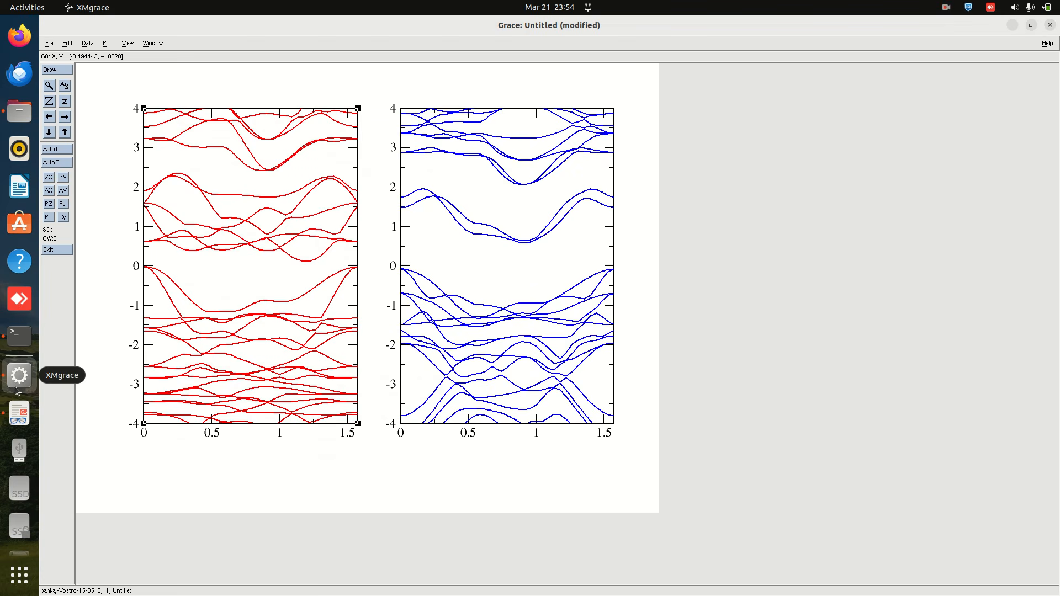
# Compare the shifted band plots with the paper's Fig. 2, checking its axis labels and guide lines.
pyautogui.click(19, 413)
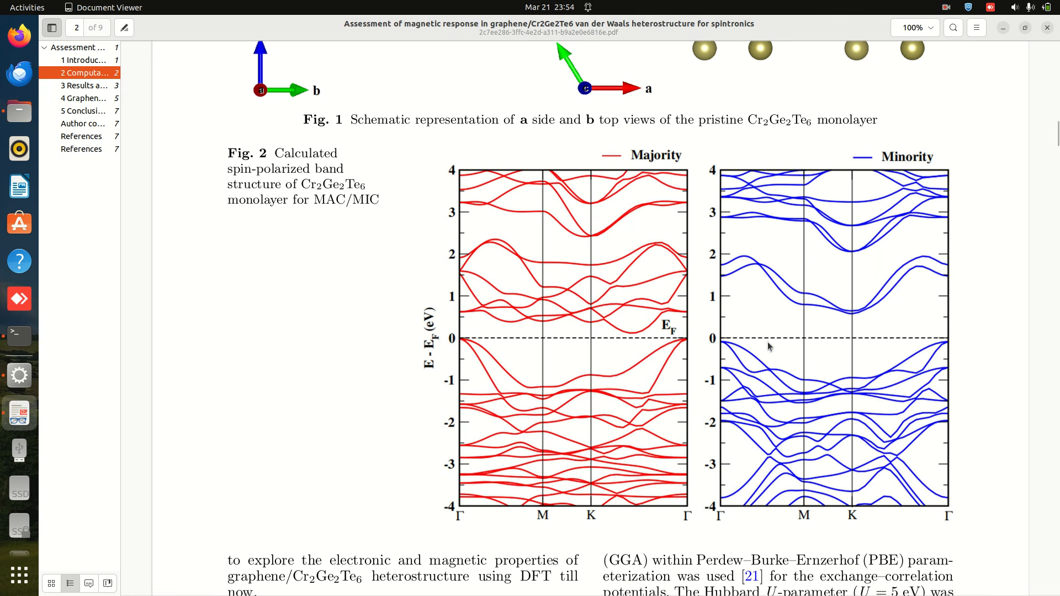
pyautogui.click(1004, 28)
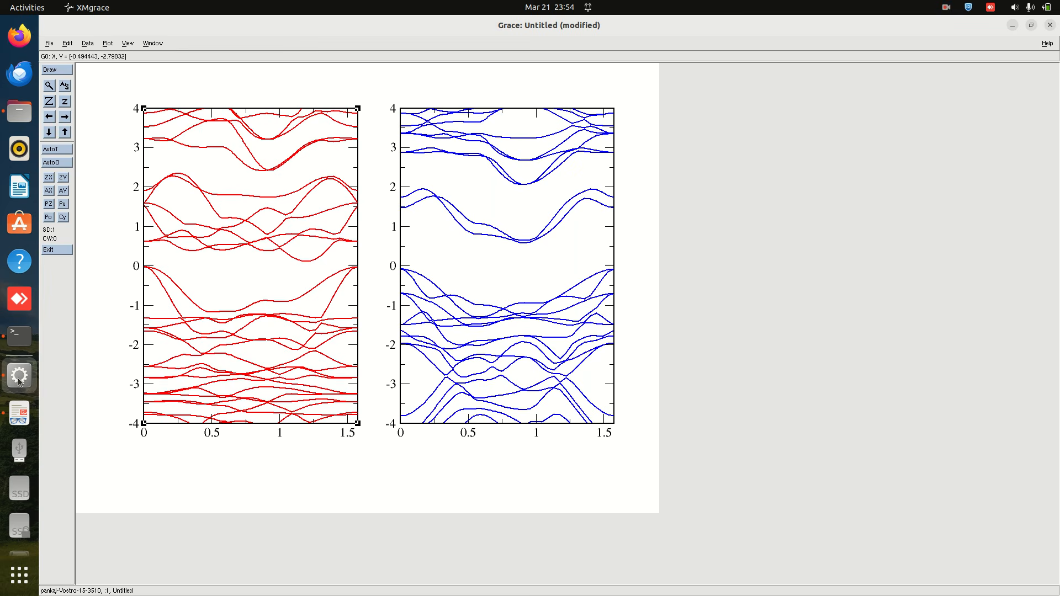
pyautogui.click(20, 415)
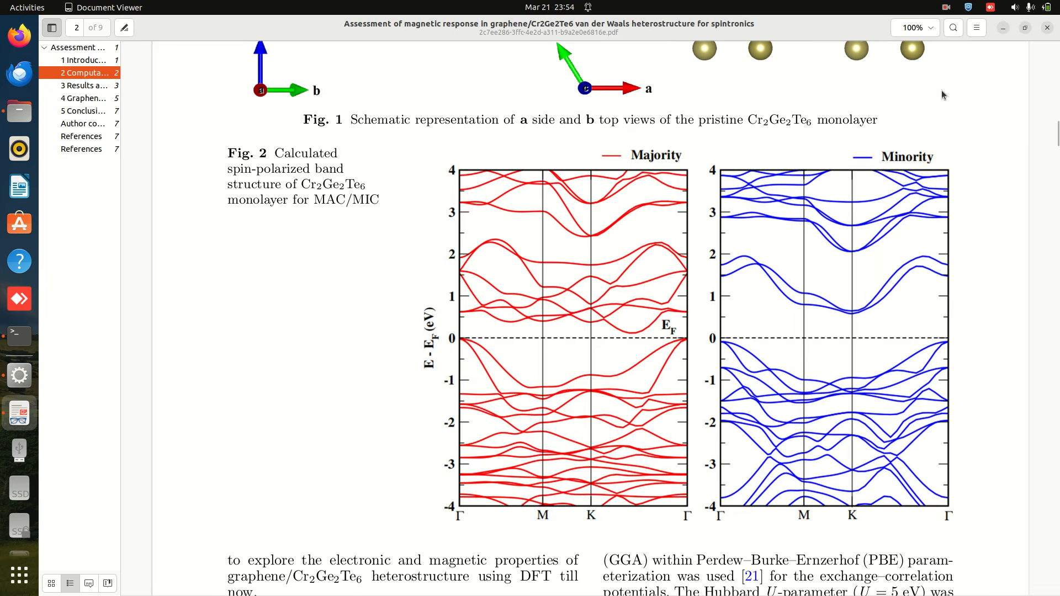
pyautogui.click(1003, 27)
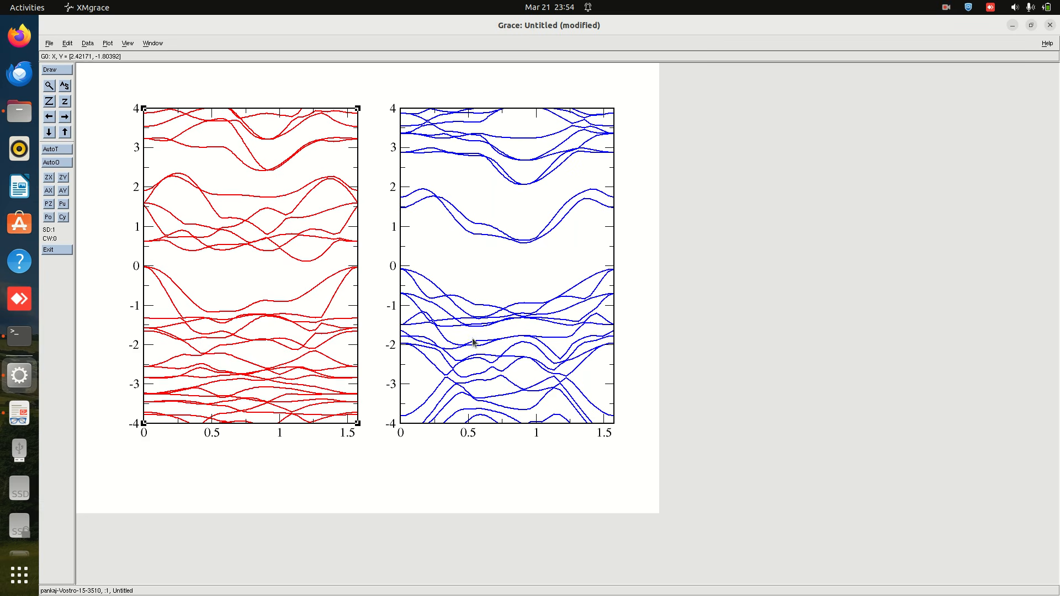
# Activate the left graph's Alt X axis as a zero axis, with tick labels and tick marks hidden, and apply it.
pyautogui.click(108, 43)
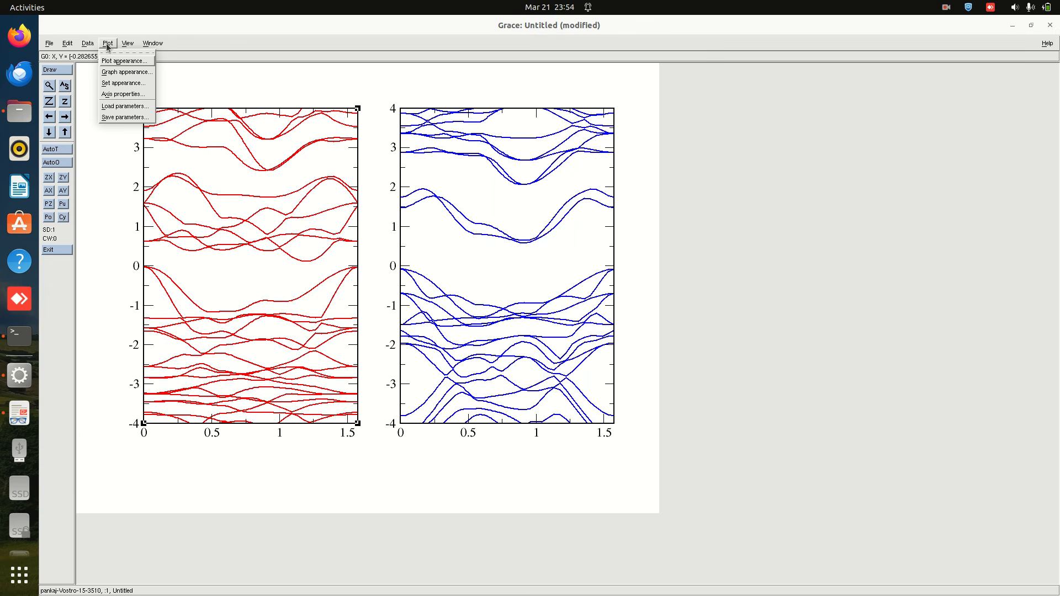
pyautogui.click(132, 95)
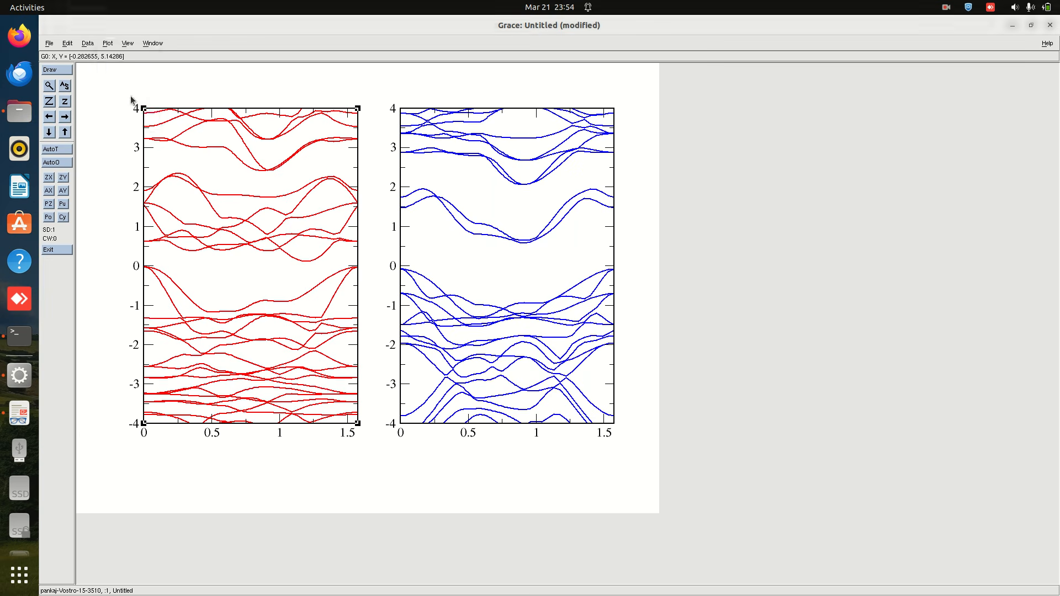
pyautogui.moveTo(550, 99); pyautogui.dragTo(748, 99)
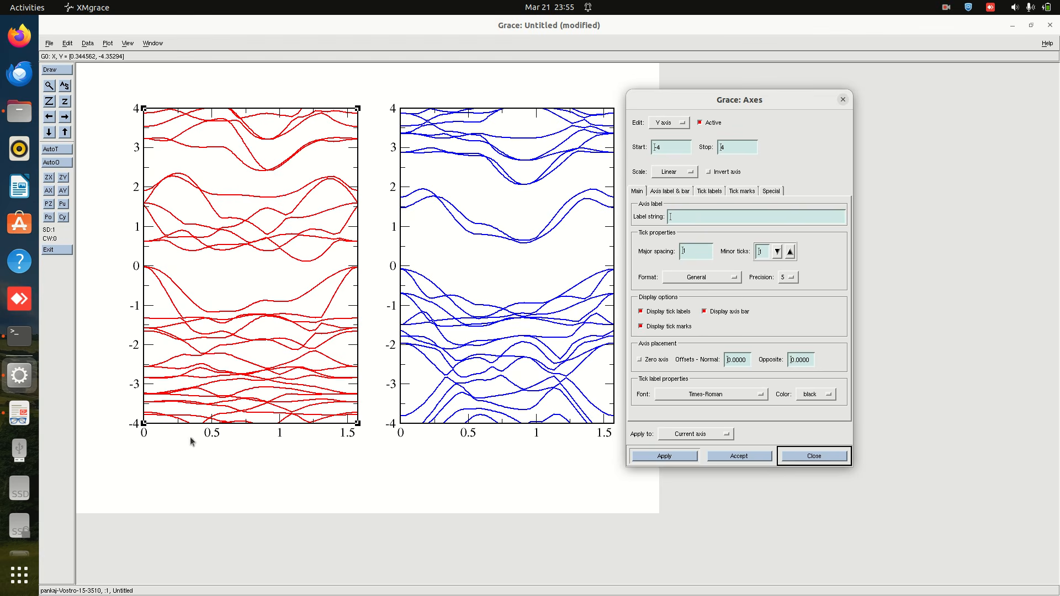
pyautogui.click(665, 122)
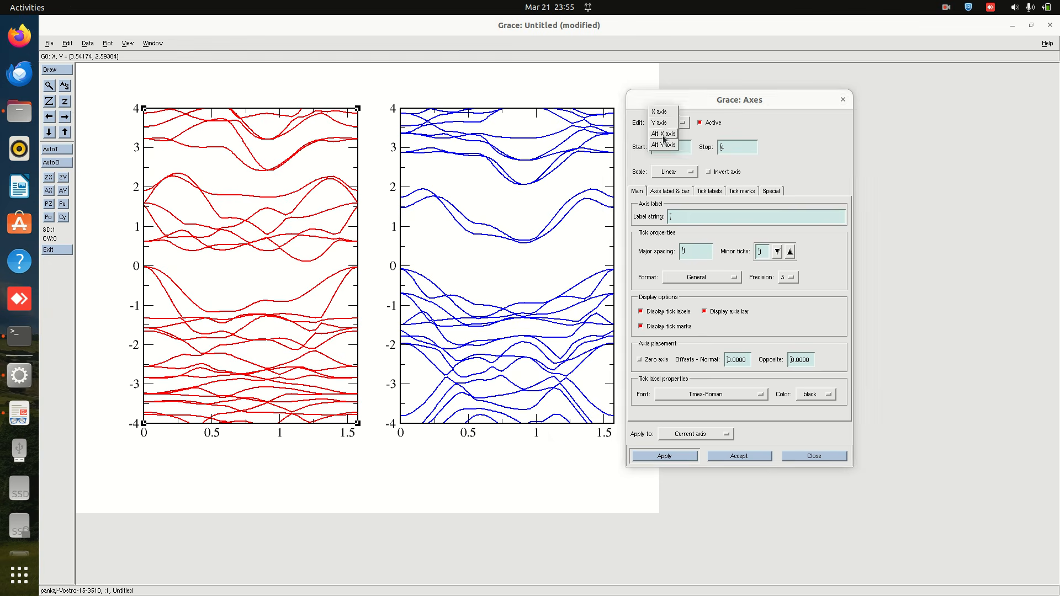
pyautogui.click(665, 135)
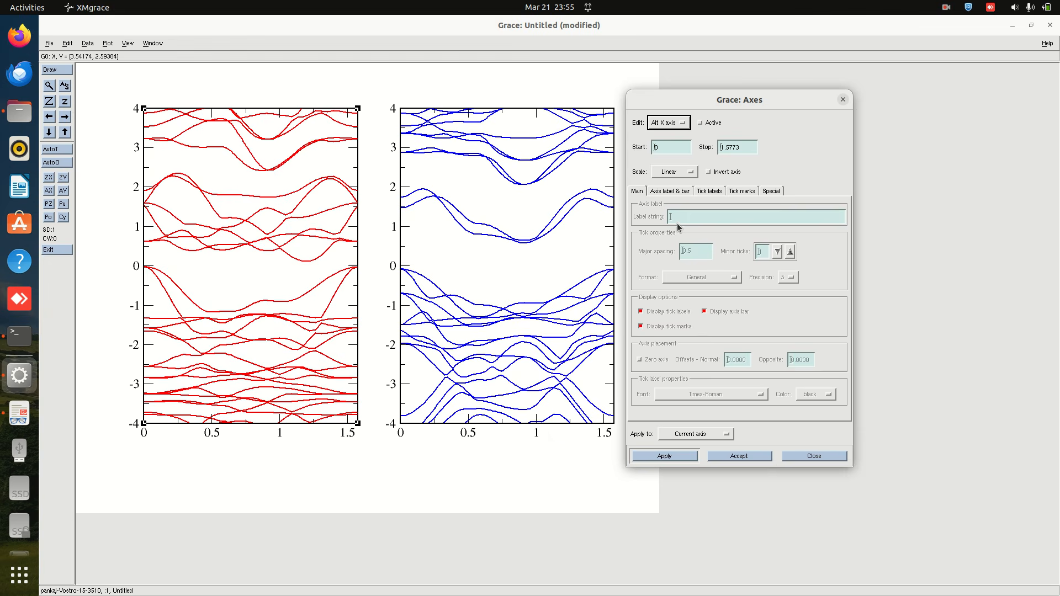
pyautogui.click(702, 124)
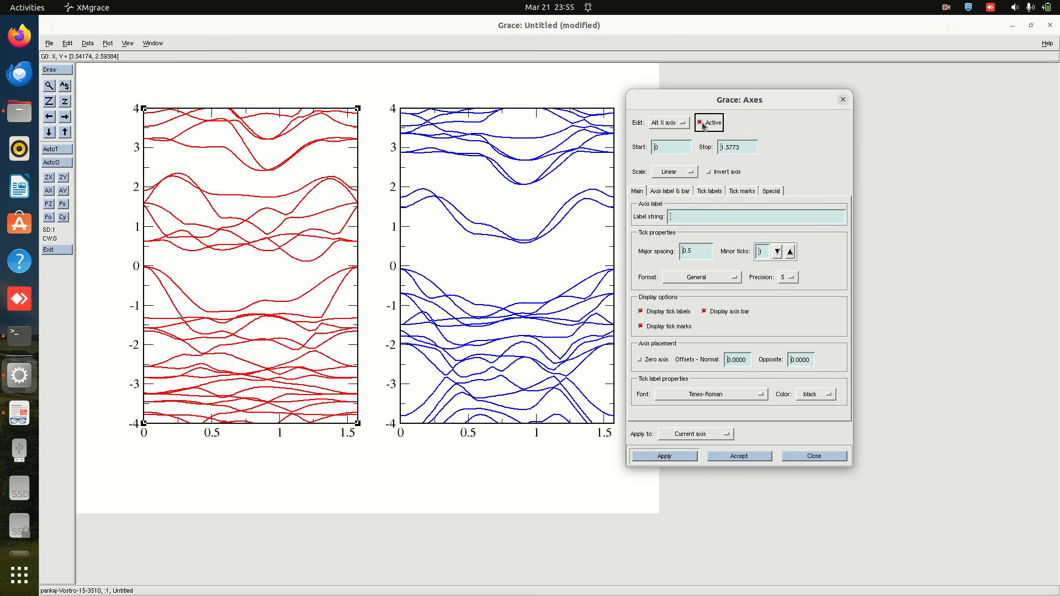
pyautogui.click(654, 313)
pyautogui.click(648, 328)
pyautogui.click(641, 360)
pyautogui.click(665, 459)
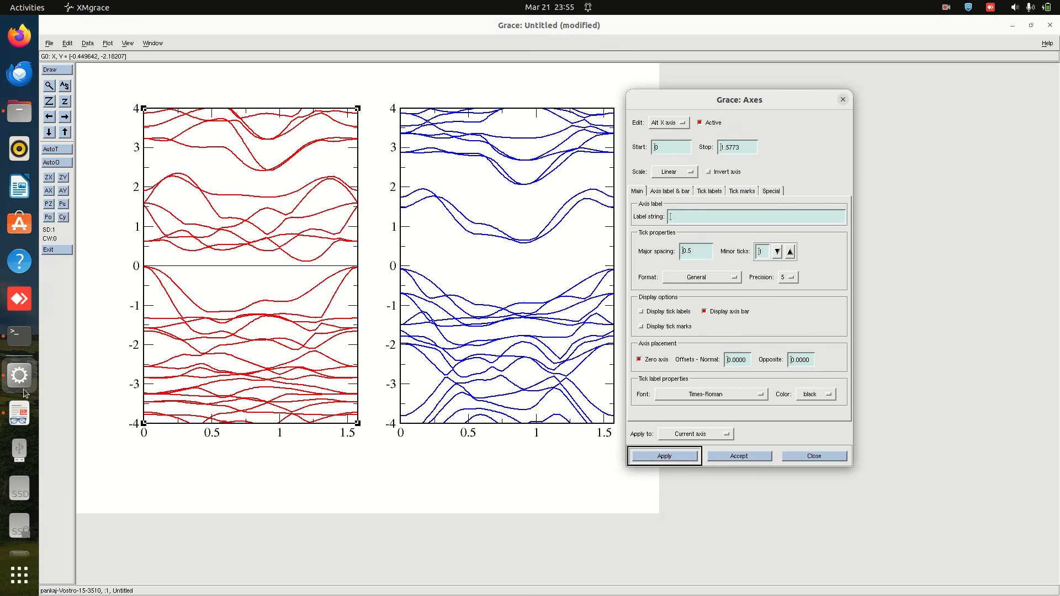
# Check the Fermi line in the paper's Fig. 2 and apply a short-dashed bar line style to the left graph's Alt X axis.
pyautogui.click(19, 414)
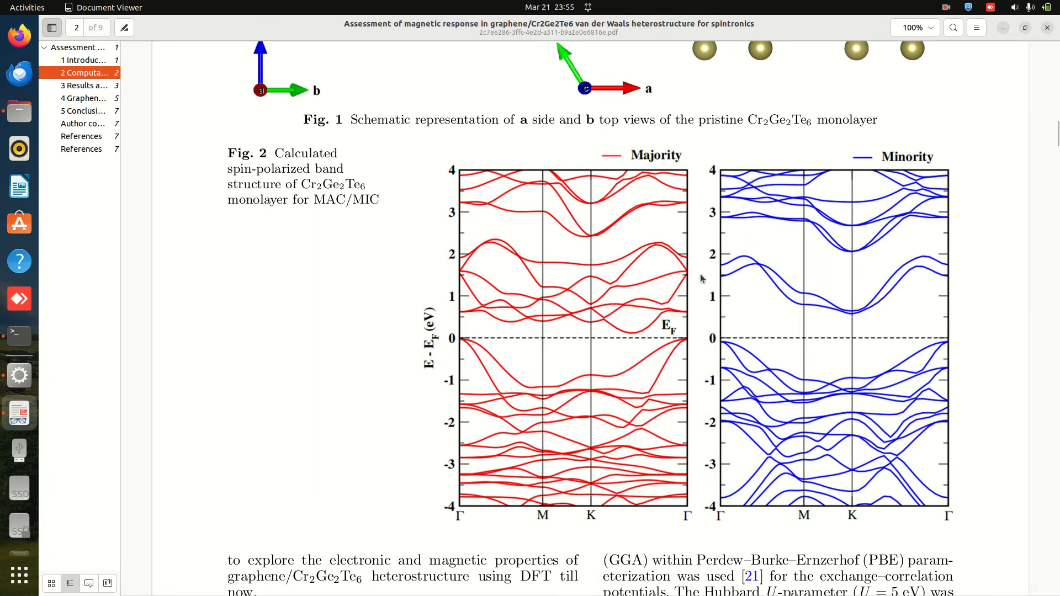
pyautogui.click(1001, 31)
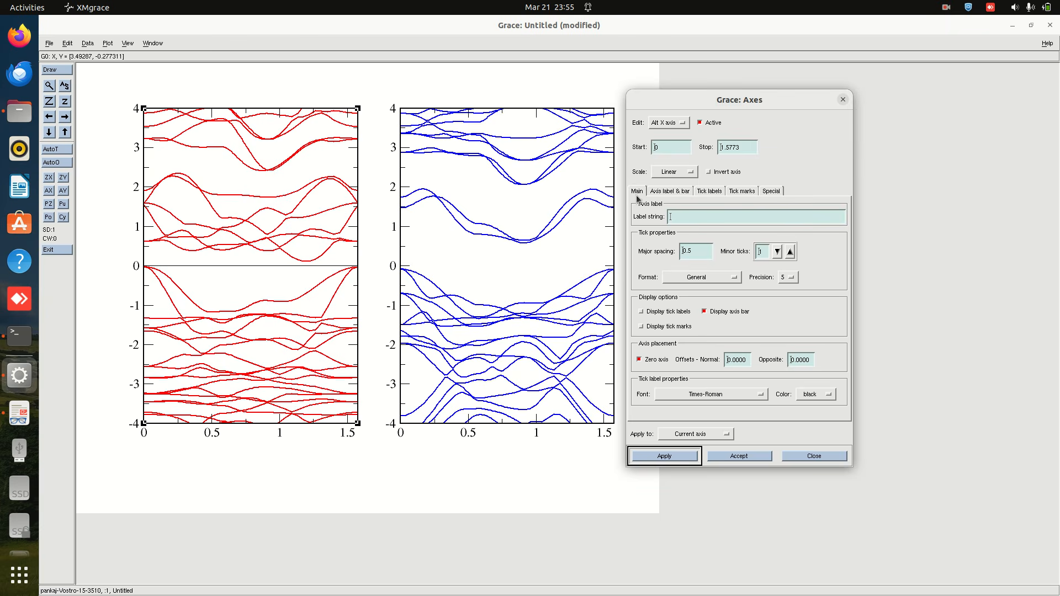
pyautogui.click(685, 193)
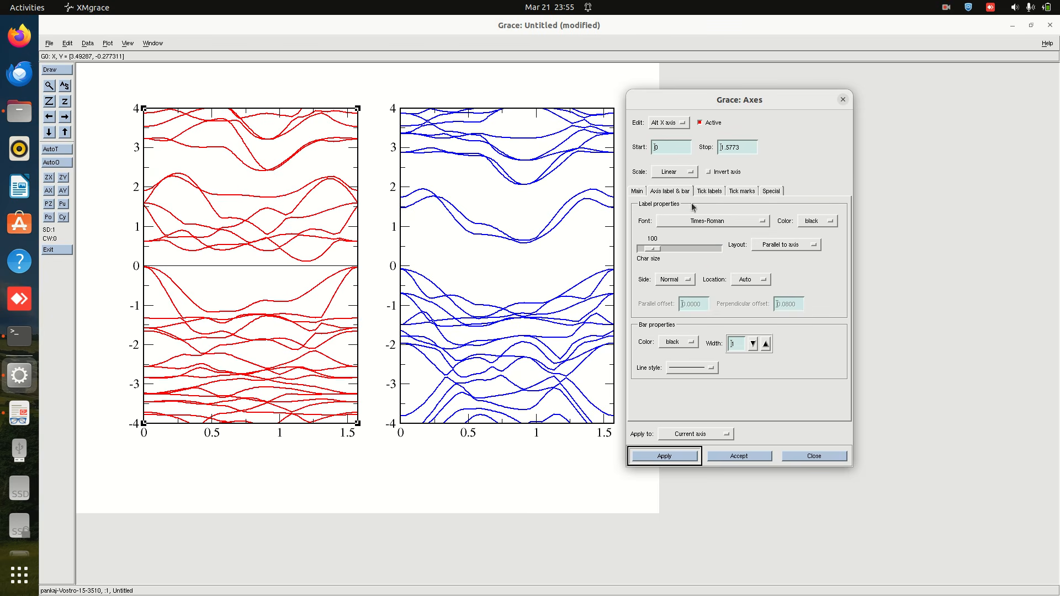
pyautogui.click(682, 370)
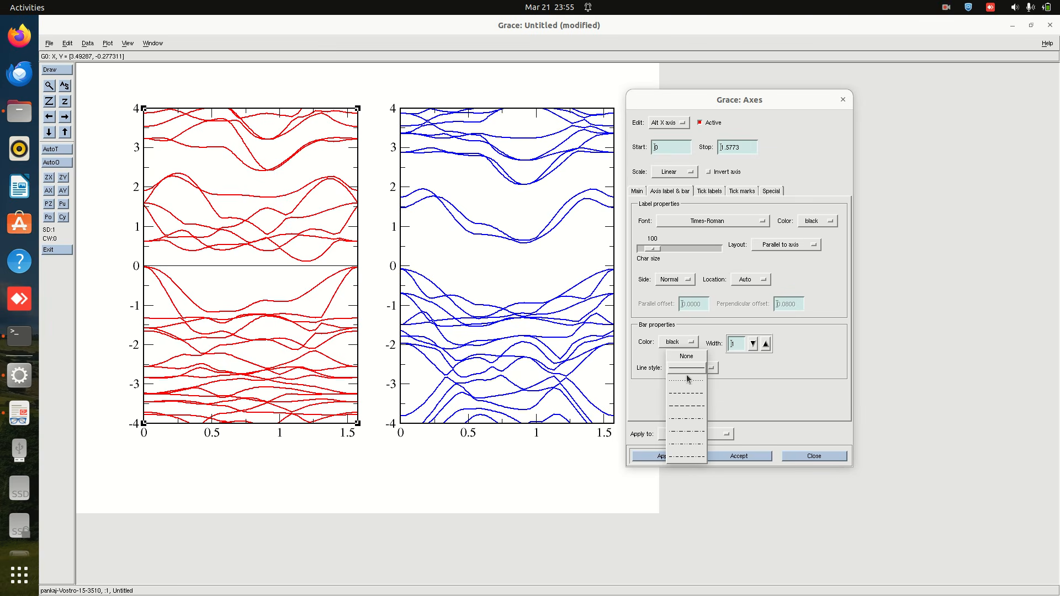
pyautogui.click(687, 398)
pyautogui.click(687, 369)
pyautogui.click(689, 375)
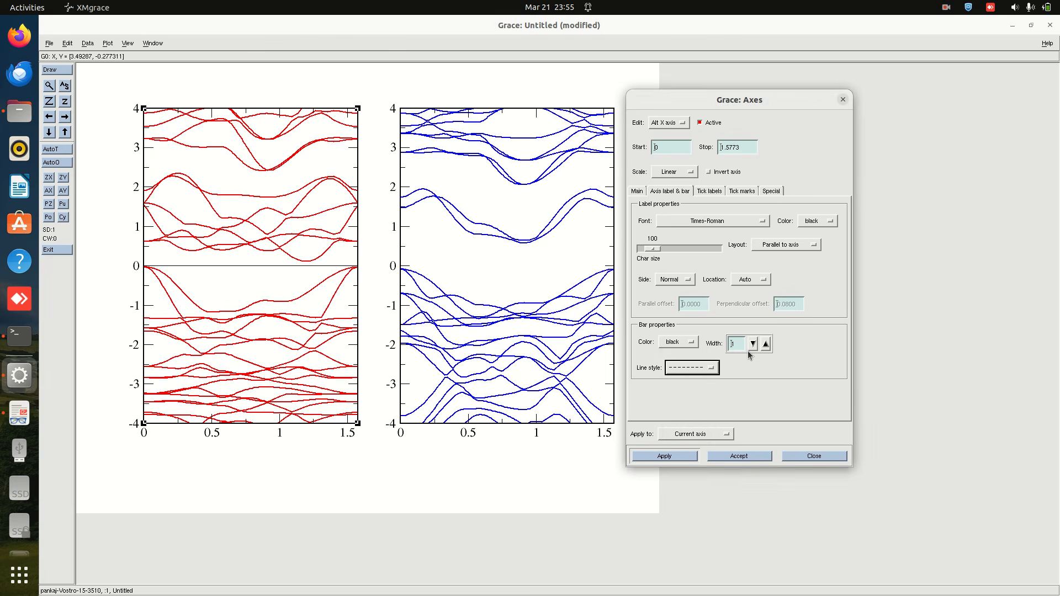
pyautogui.click(664, 456)
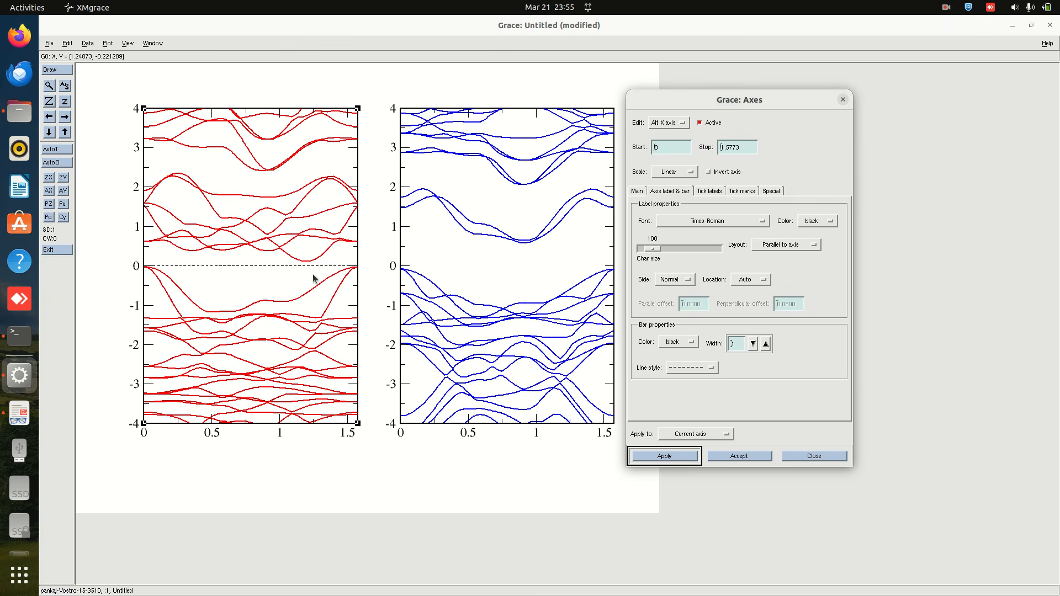
# Activate the right graph's Alt X axis as a zero axis, hide its tick labels and tick marks, and apply it.
pyautogui.moveTo(688, 97); pyautogui.dragTo(760, 100)
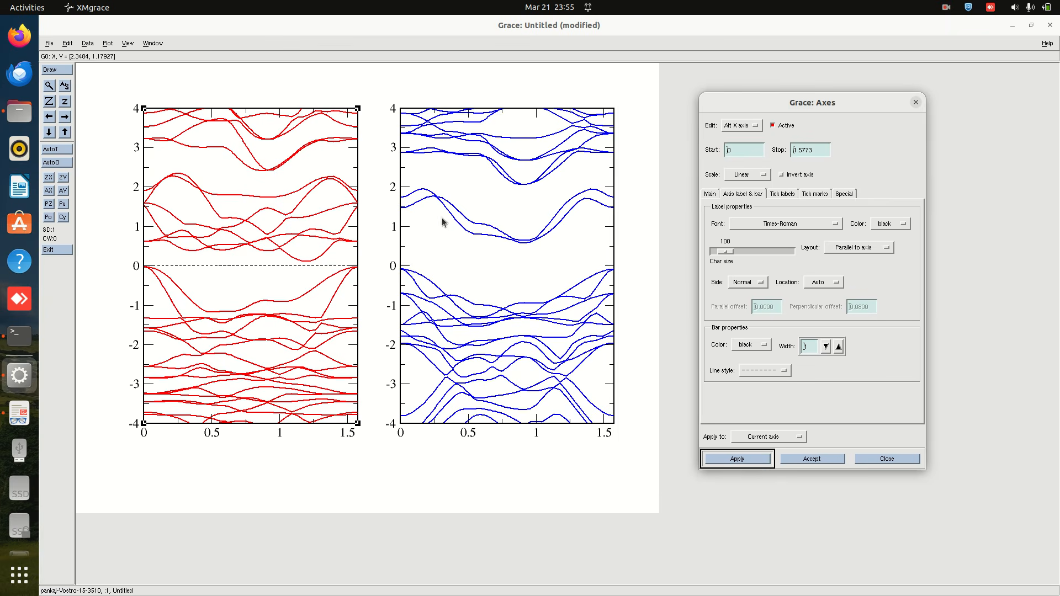
pyautogui.click(511, 254)
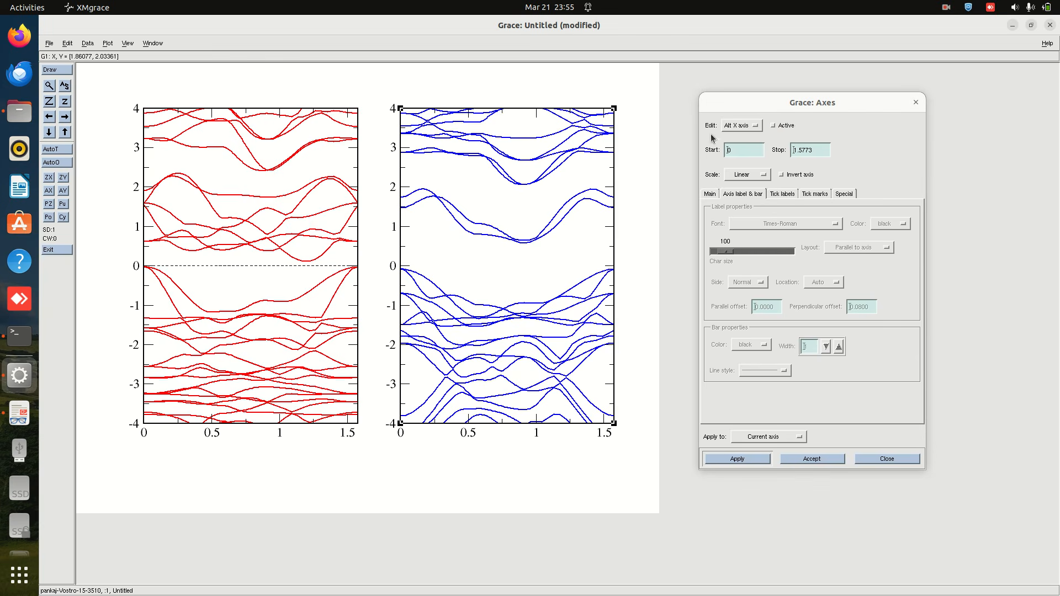
pyautogui.click(739, 128)
pyautogui.click(748, 128)
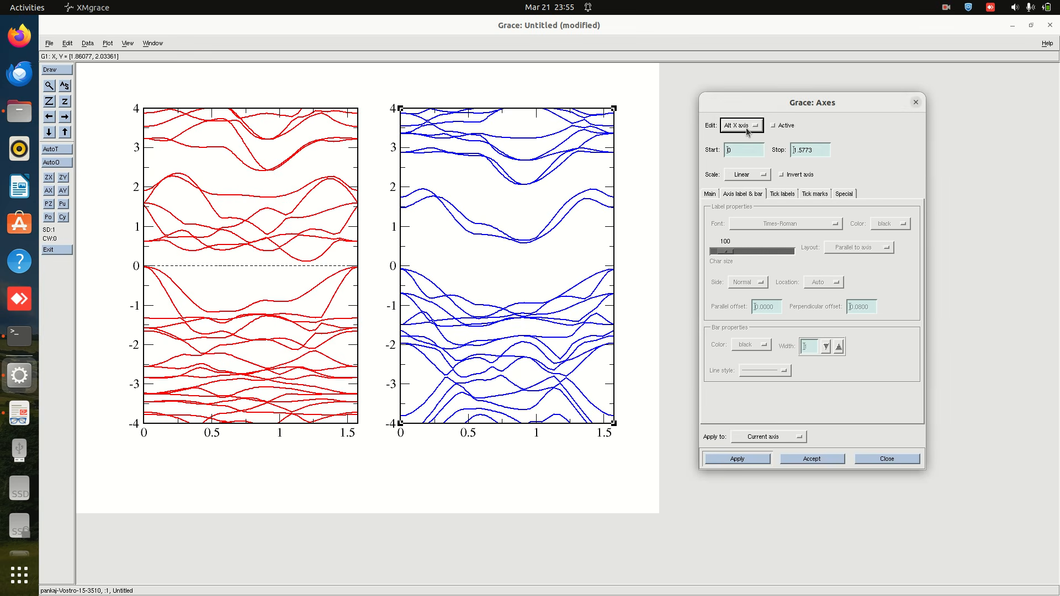
pyautogui.click(779, 126)
pyautogui.click(711, 194)
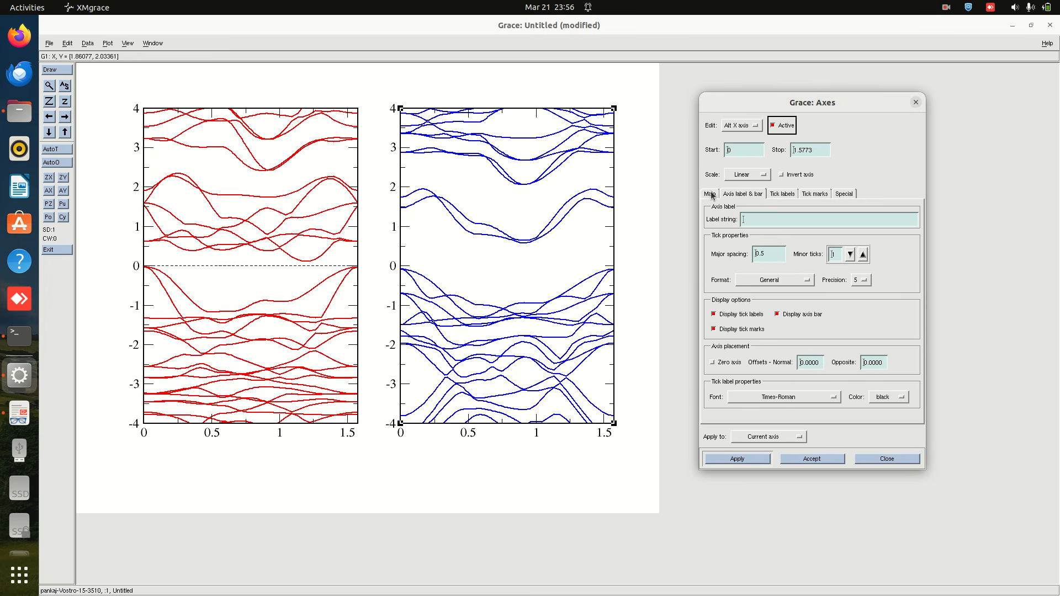
pyautogui.click(721, 314)
pyautogui.click(722, 329)
pyautogui.click(712, 363)
pyautogui.click(732, 460)
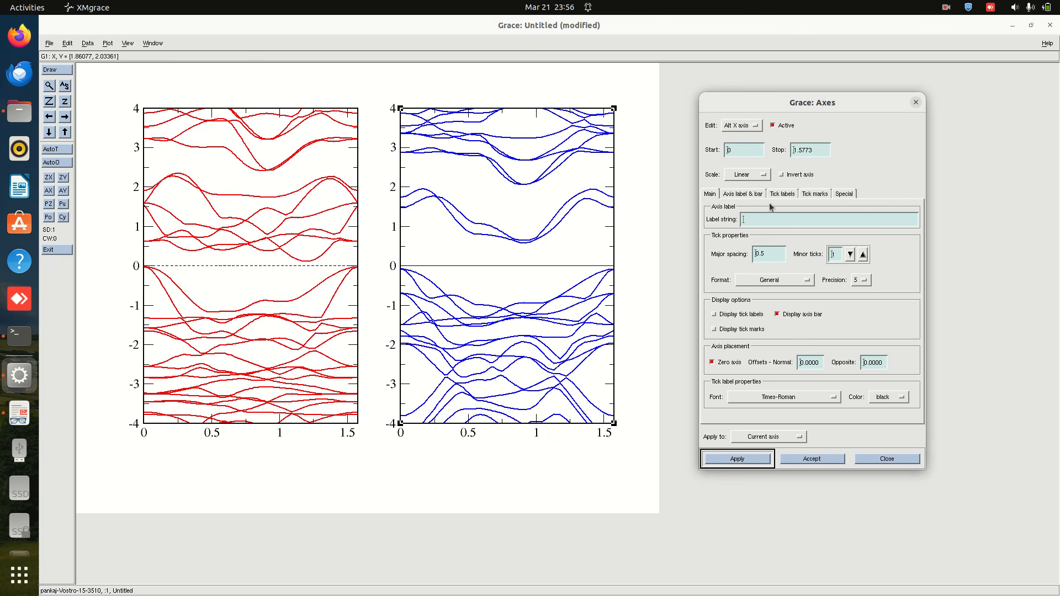
# Apply the short-dashed bar line style to the right graph's Alt X axis and close the axes settings.
pyautogui.click(741, 196)
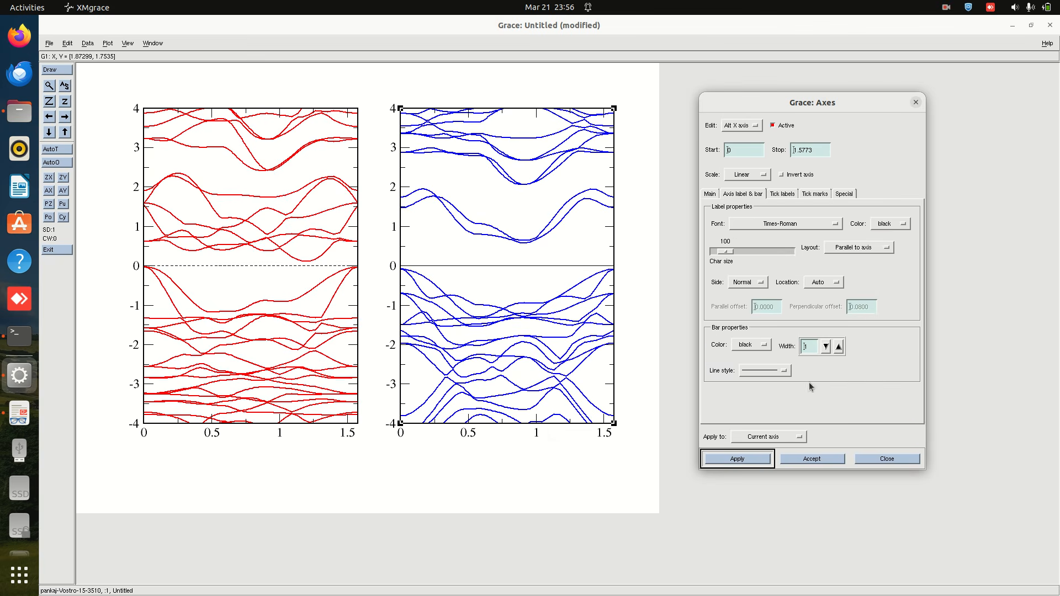
pyautogui.click(749, 374)
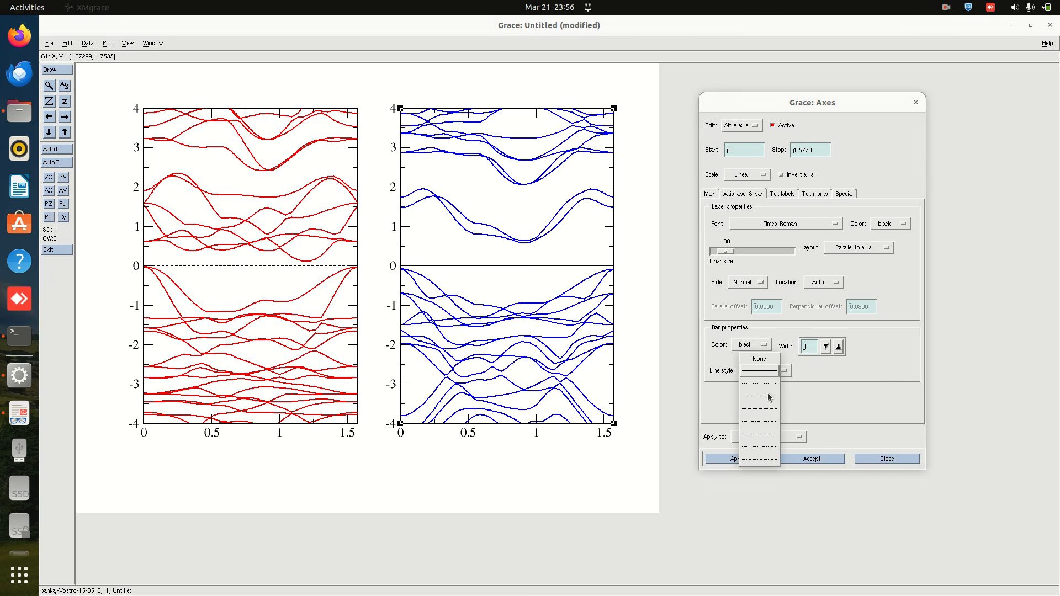
pyautogui.click(761, 399)
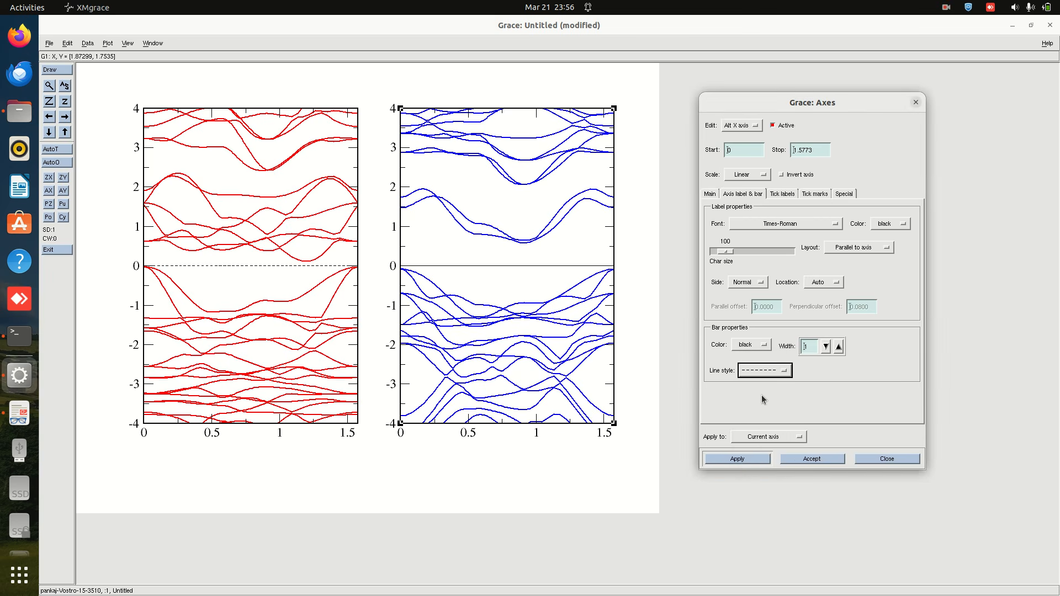
pyautogui.click(739, 459)
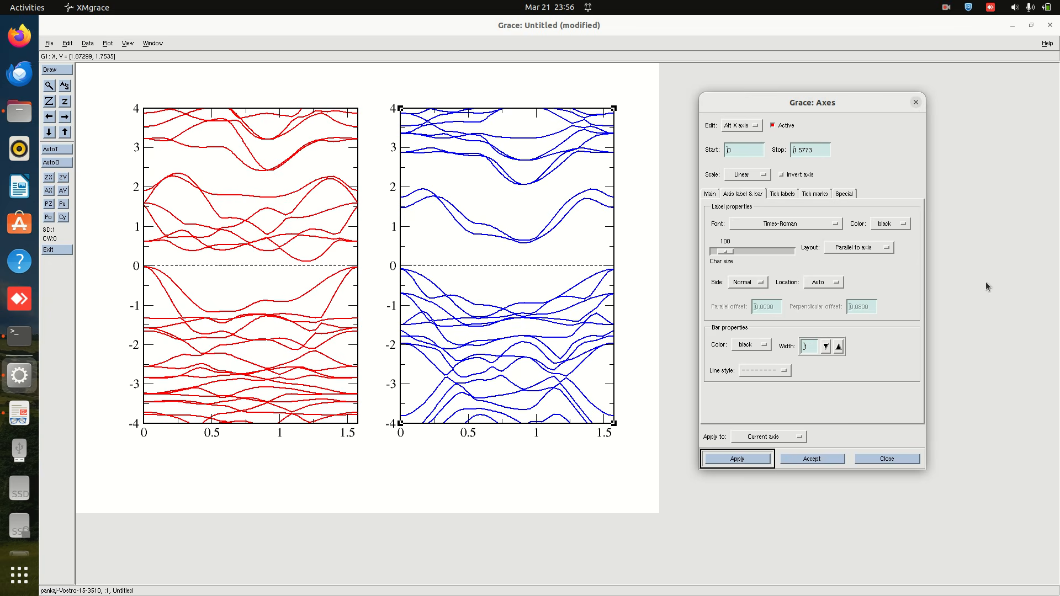
pyautogui.click(887, 458)
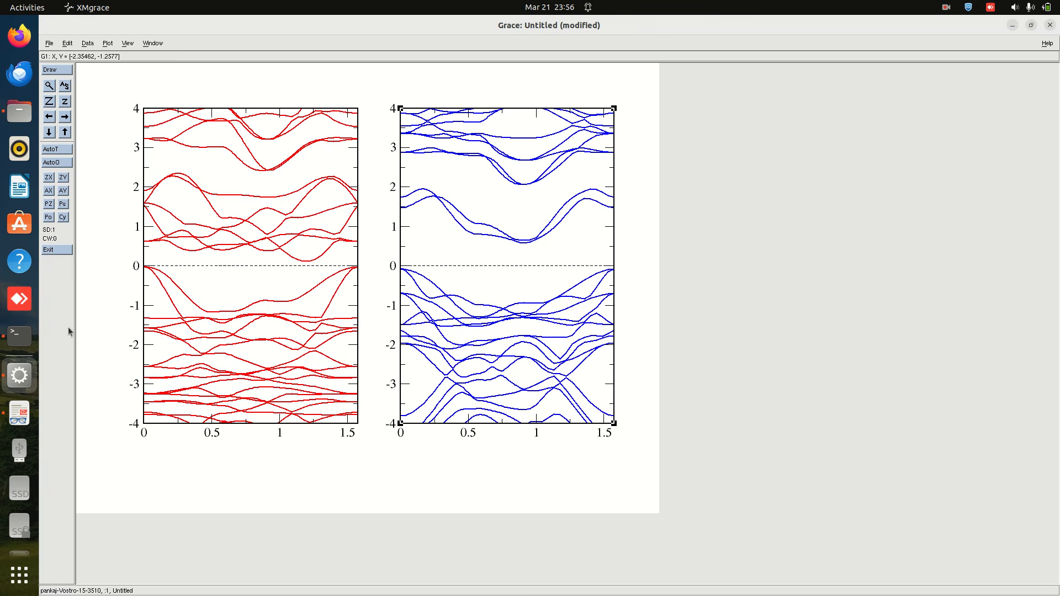
# Check the k-point labels in the paper's Fig. 2 and open band_pp.out from the CGT folder in the file manager.
pyautogui.click(20, 413)
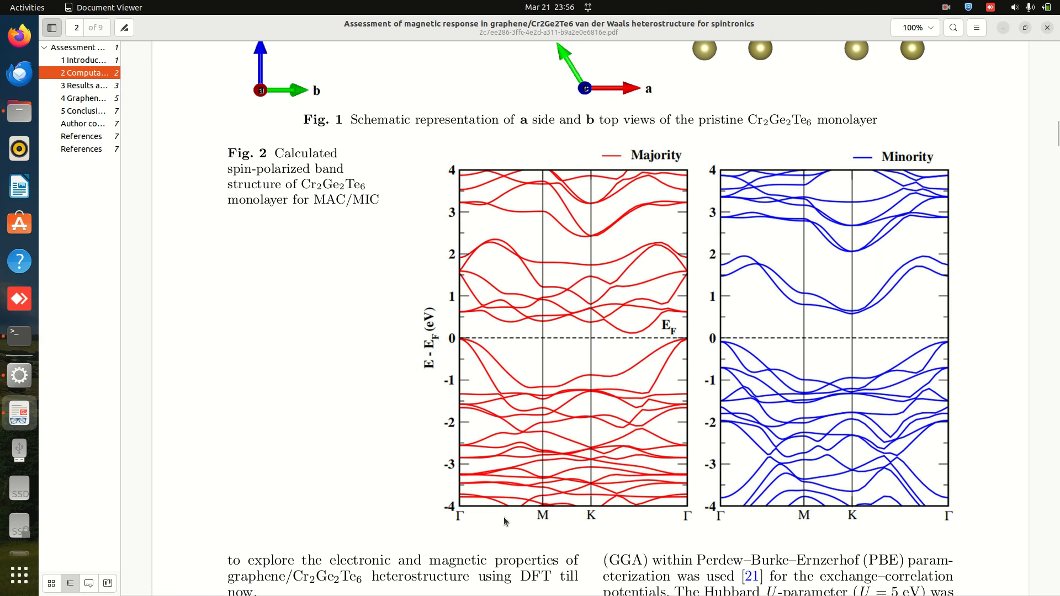
pyautogui.click(1003, 28)
pyautogui.click(1012, 25)
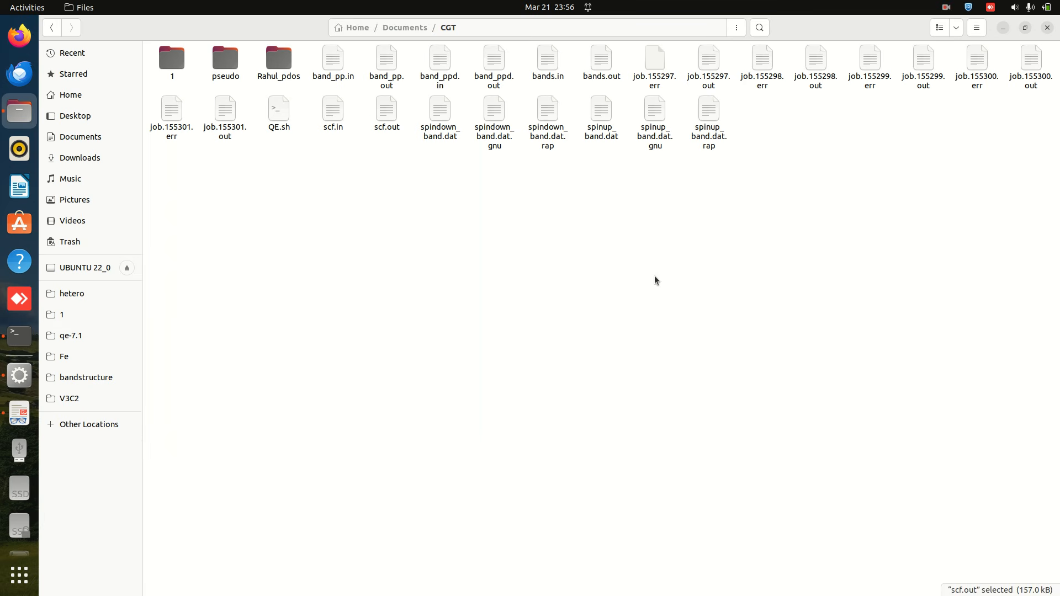
pyautogui.doubleClick(387, 60)
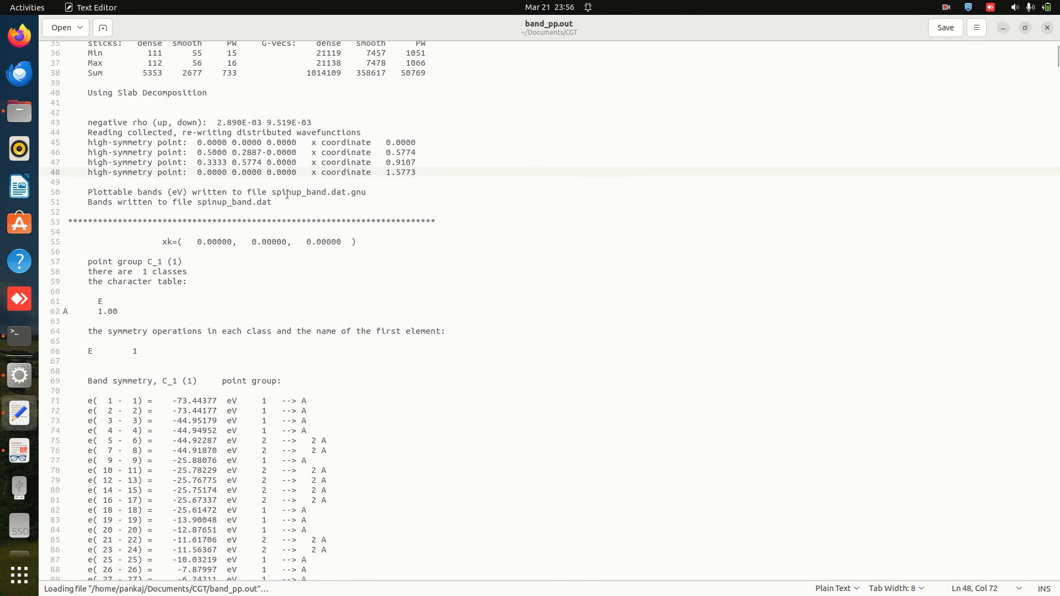
# Highlight and read the x coordinates of the high-symmetry points in band_pp.out.
pyautogui.moveTo(64, 145); pyautogui.dragTo(431, 168)
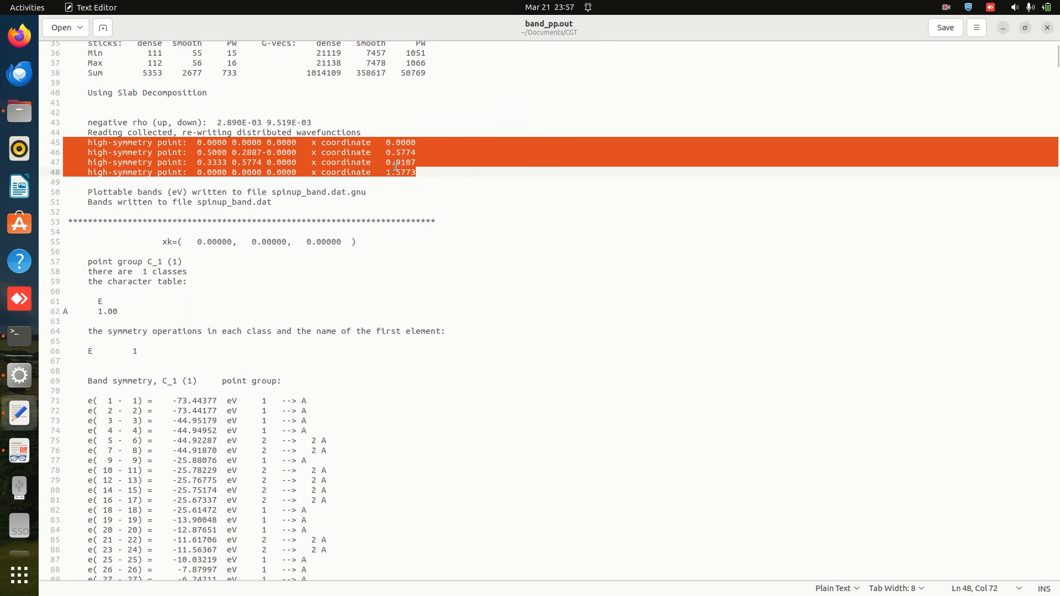
pyautogui.click(424, 171)
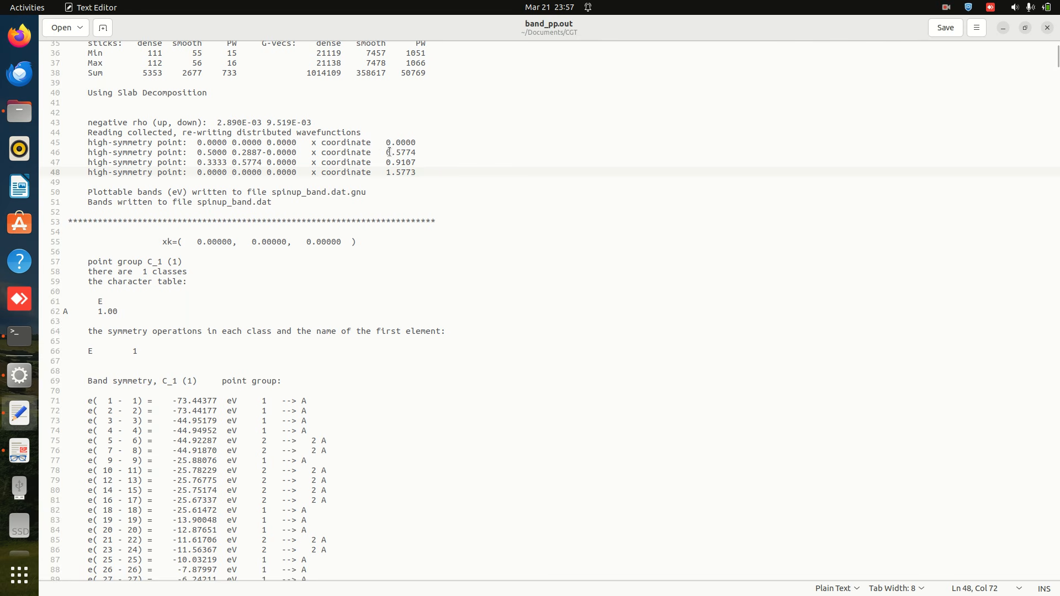
pyautogui.moveTo(416, 172); pyautogui.dragTo(58, 143)
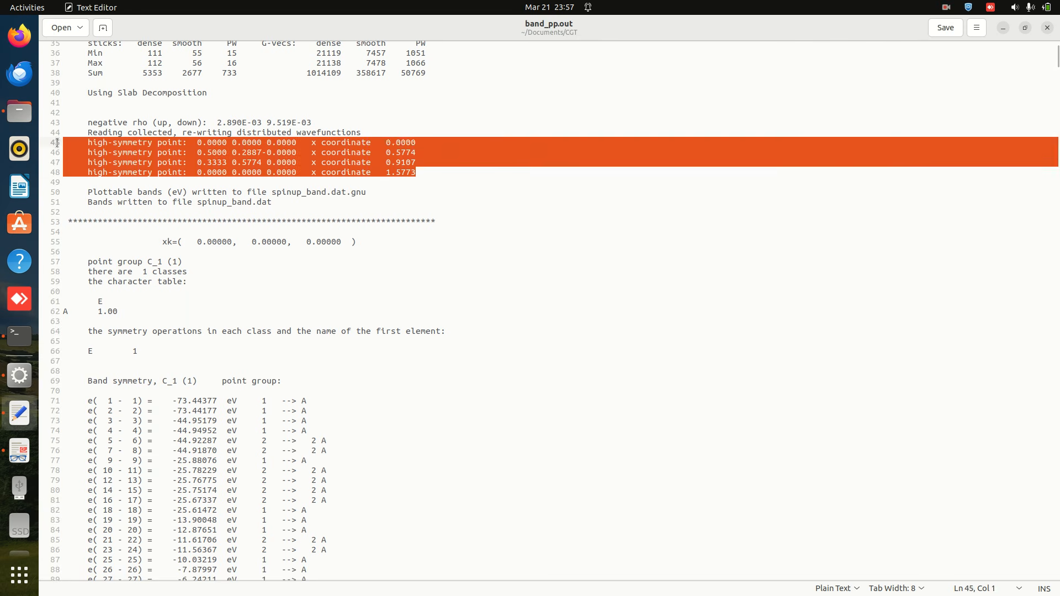
pyautogui.click(442, 173)
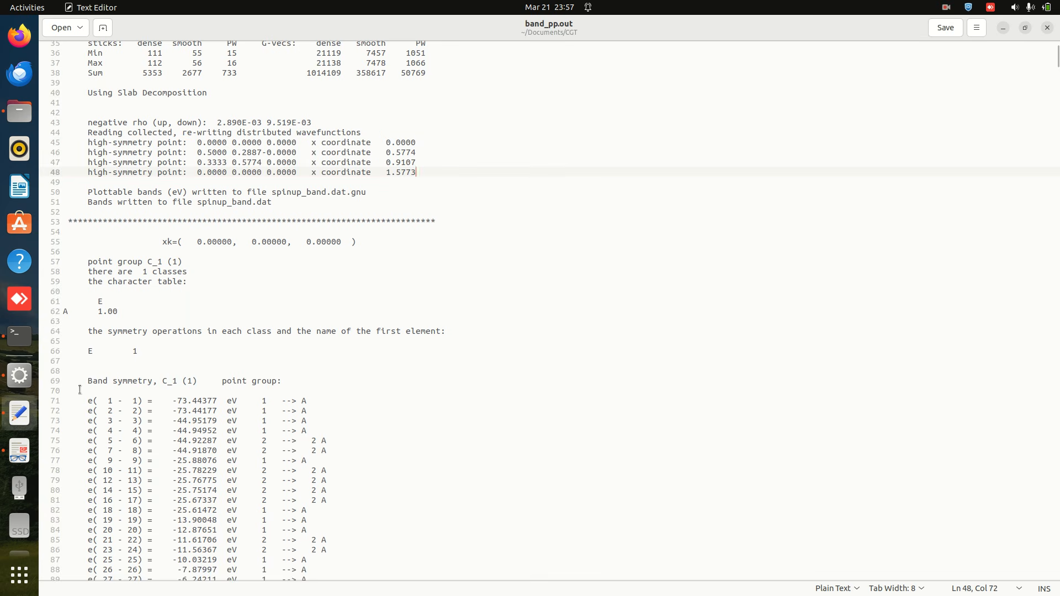
# Switch to XMgrace, restore its window and resize it beside band_pp.out so both graphs and the high-symmetry coordinates are visible.
pyautogui.click(20, 375)
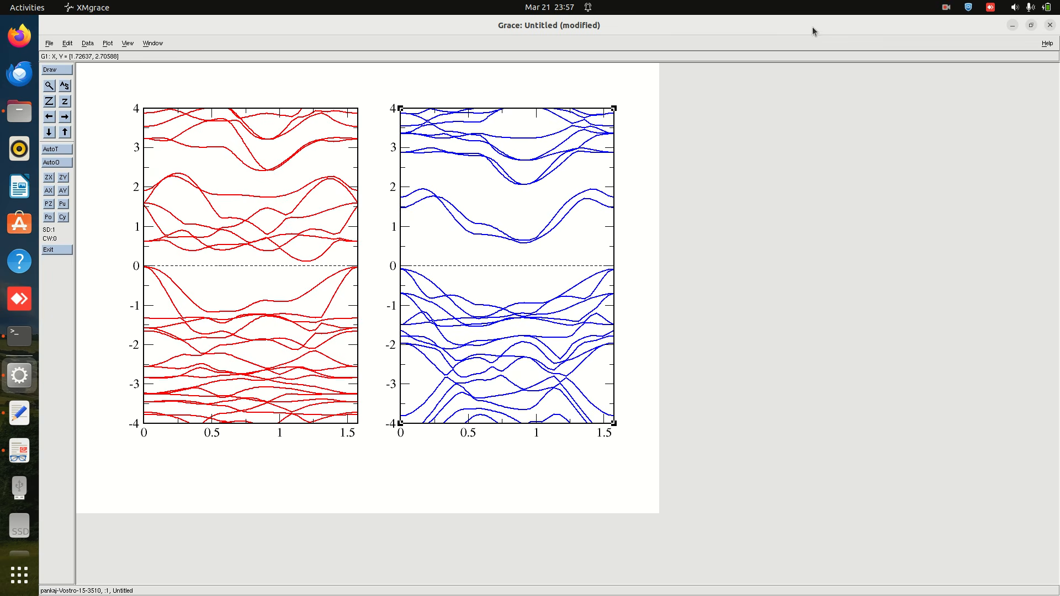
pyautogui.click(1031, 26)
pyautogui.moveTo(343, 30); pyautogui.dragTo(384, 46)
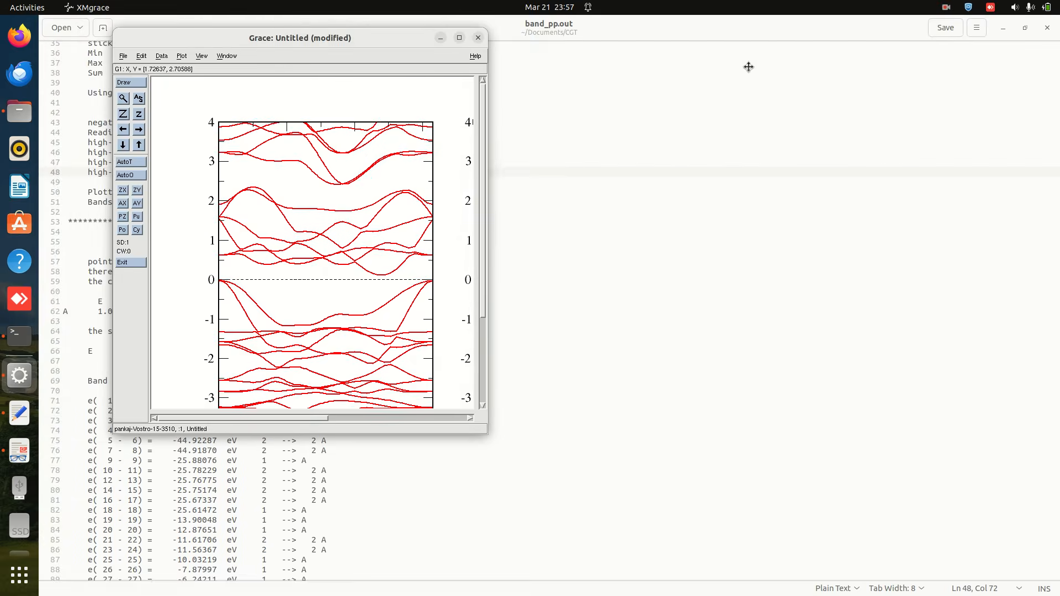
pyautogui.moveTo(748, 67); pyautogui.dragTo(776, 47)
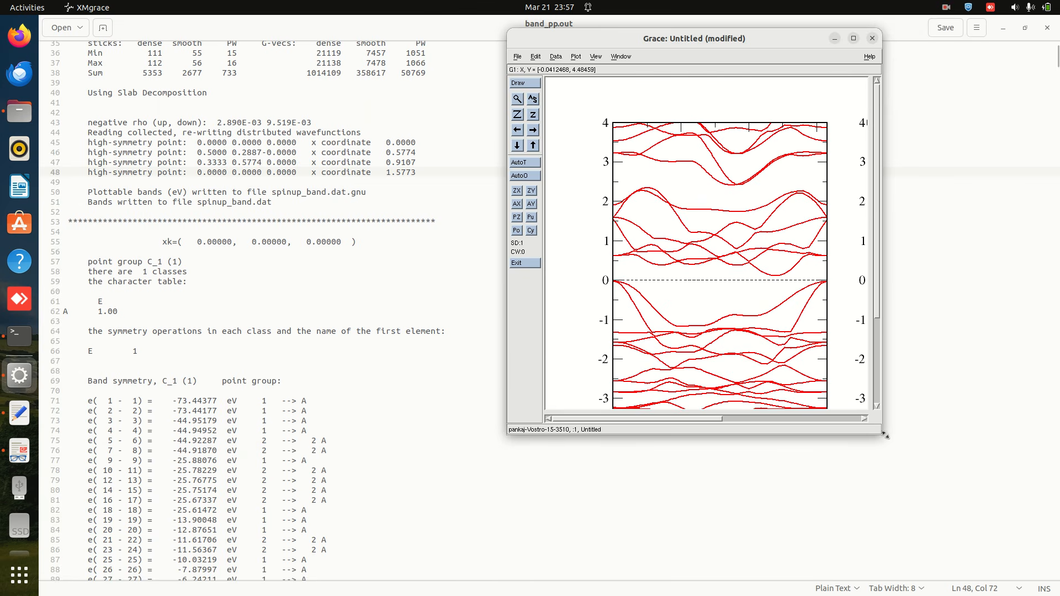
pyautogui.moveTo(885, 436); pyautogui.dragTo(1054, 513)
pyautogui.moveTo(865, 39); pyautogui.dragTo(801, 44)
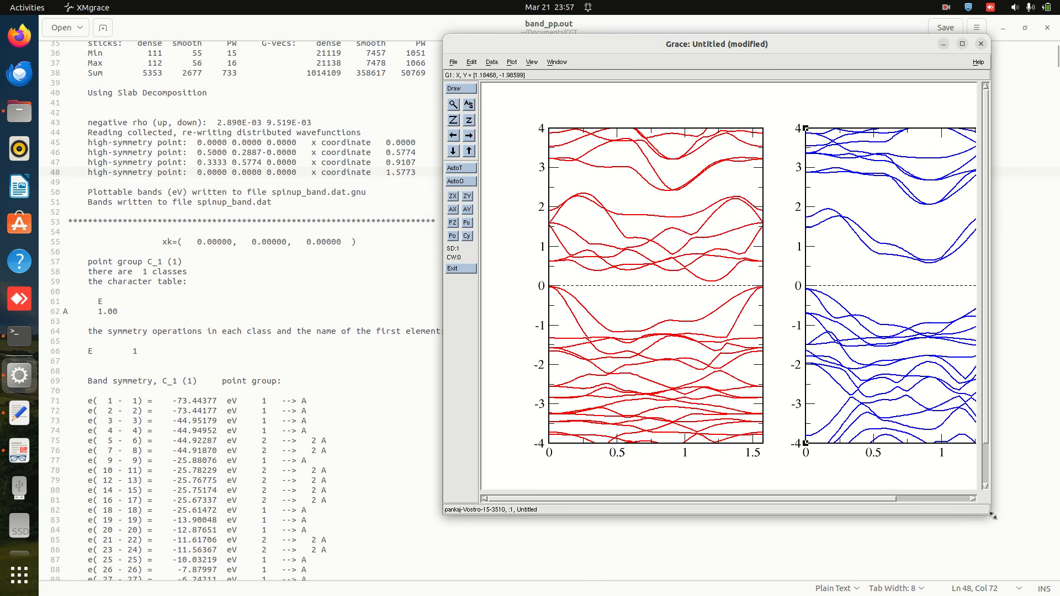
pyautogui.moveTo(993, 516); pyautogui.dragTo(1053, 536)
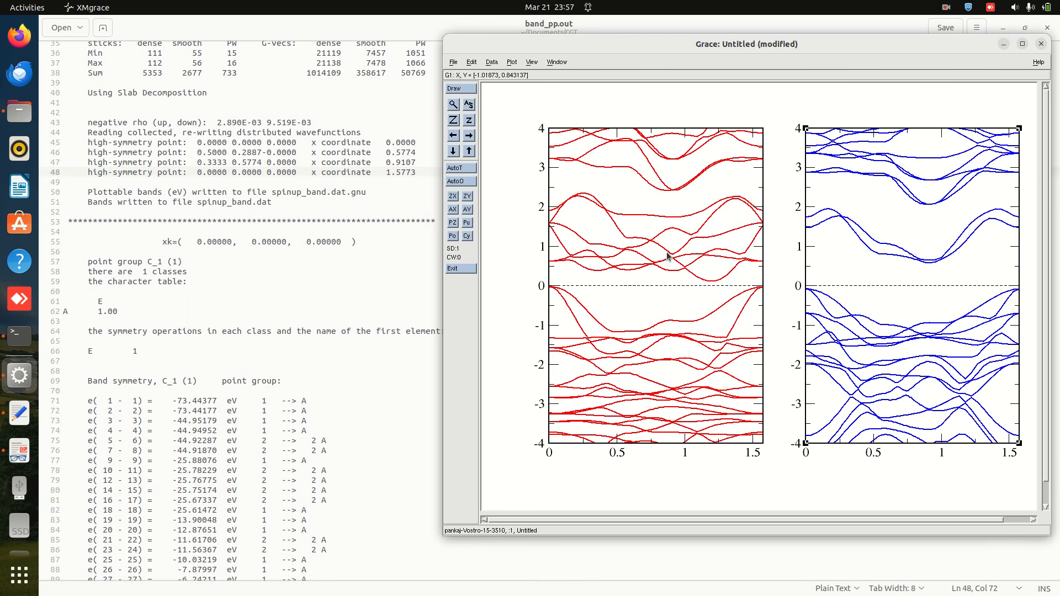
# Open the axis properties for the left graph, move the dialog clear of its bands and choose the X axis for editing.
pyautogui.click(608, 182)
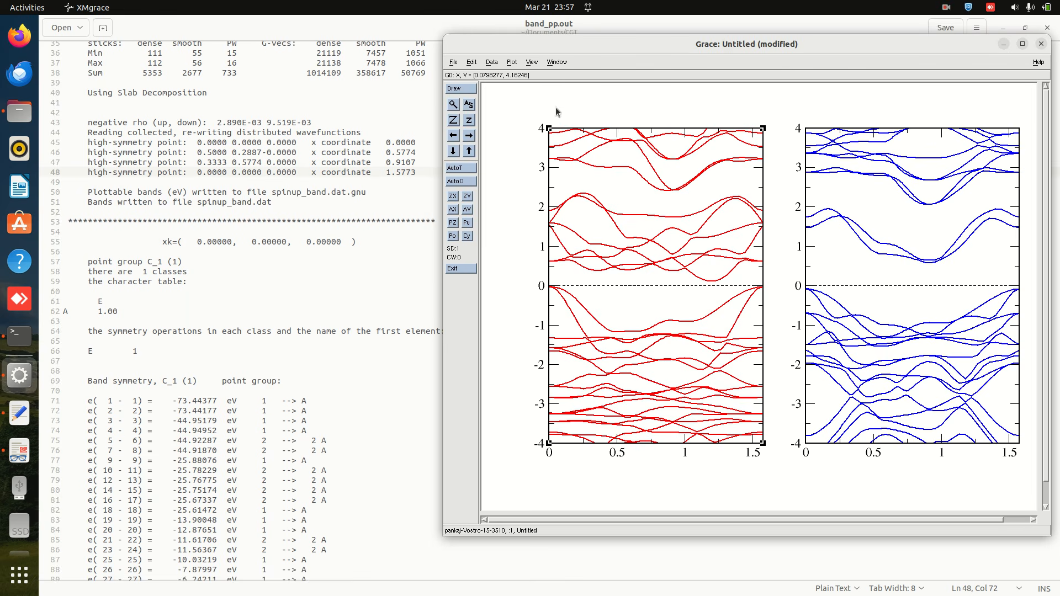
pyautogui.click(512, 63)
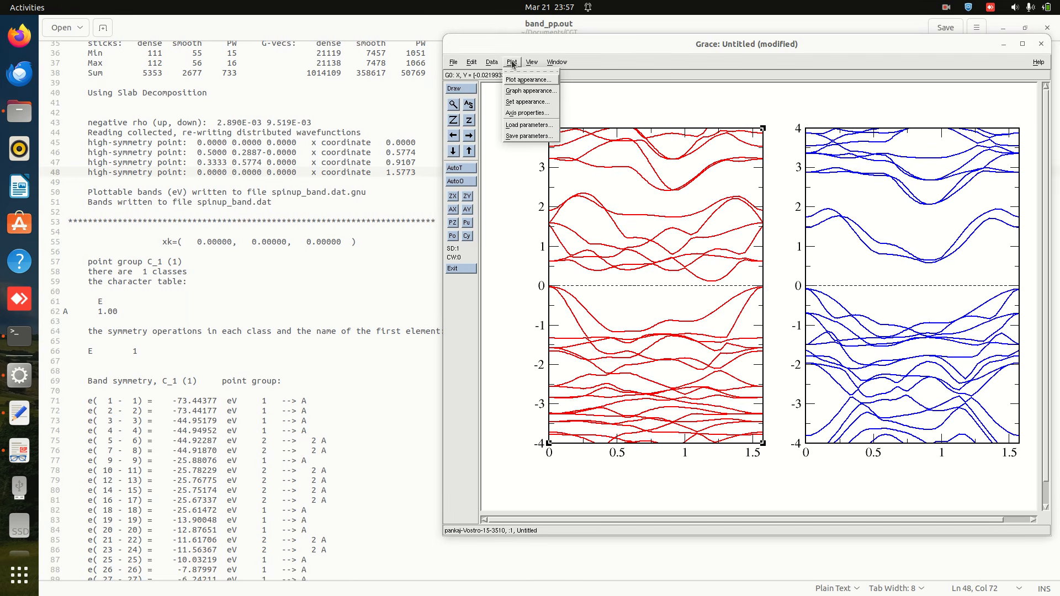
pyautogui.click(523, 116)
pyautogui.moveTo(776, 91); pyautogui.dragTo(945, 102)
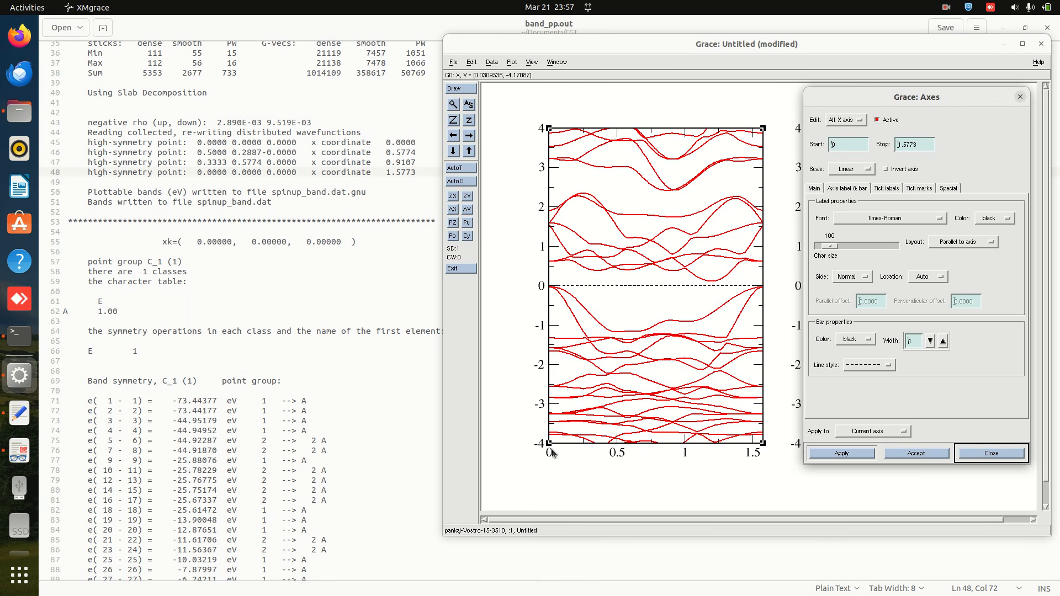
pyautogui.click(845, 119)
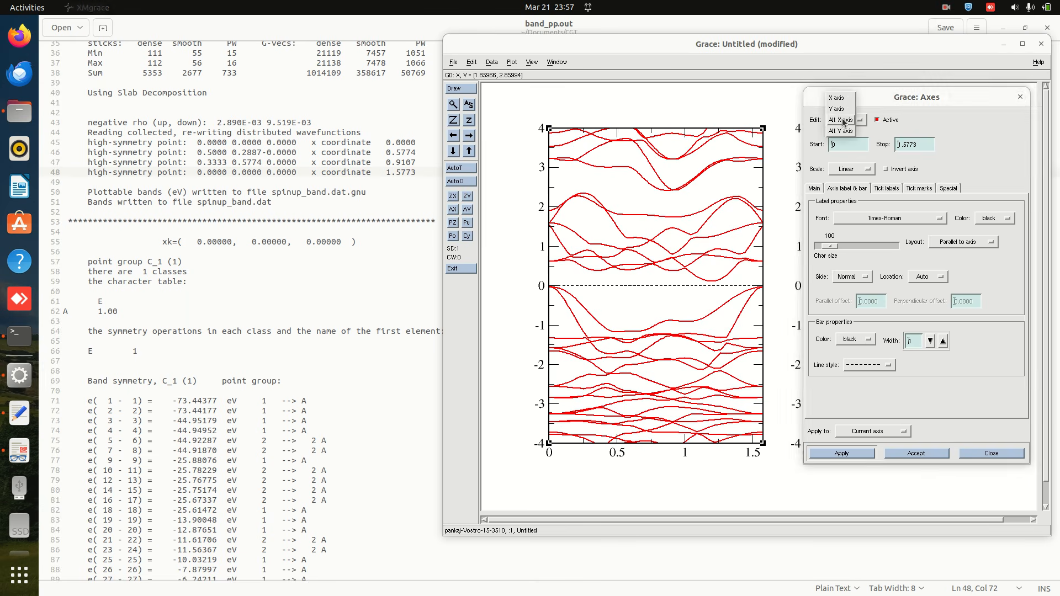
pyautogui.click(841, 100)
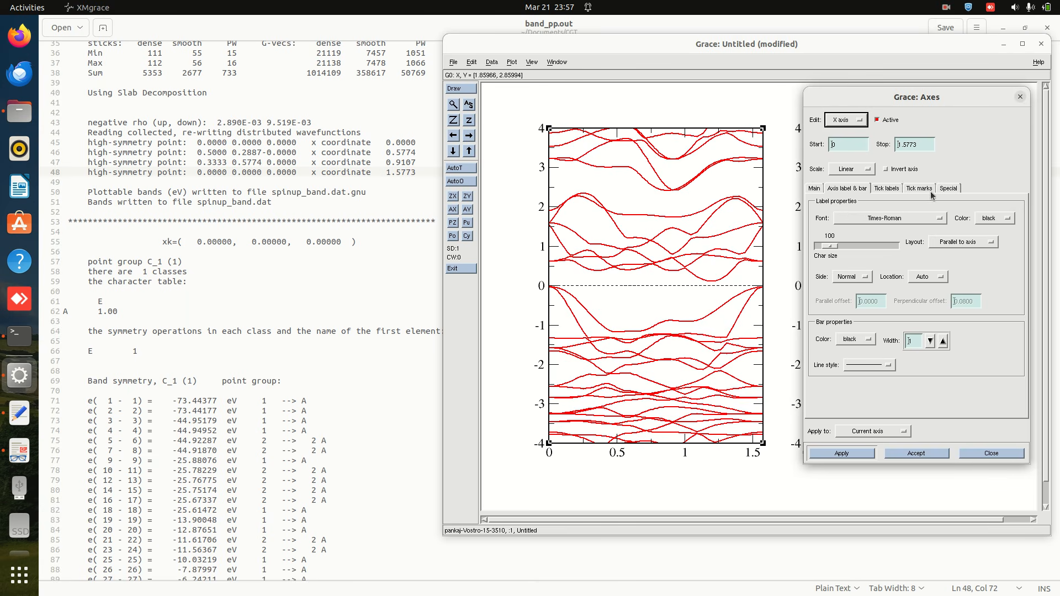
# Enable special tick marks and labels on the left graph's X axis with 4 user ticks.
pyautogui.click(947, 190)
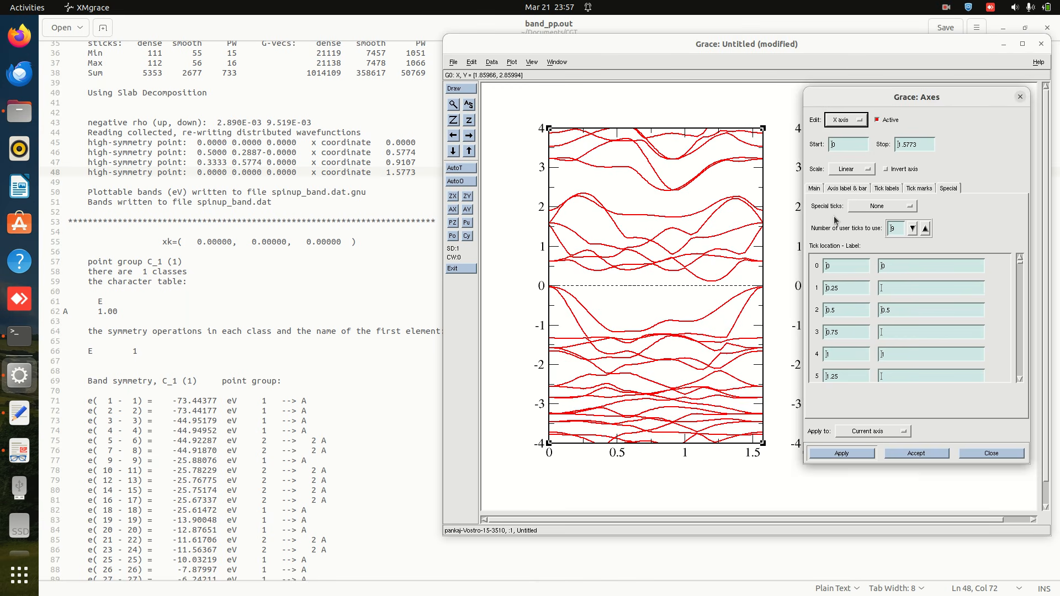
pyautogui.click(862, 211)
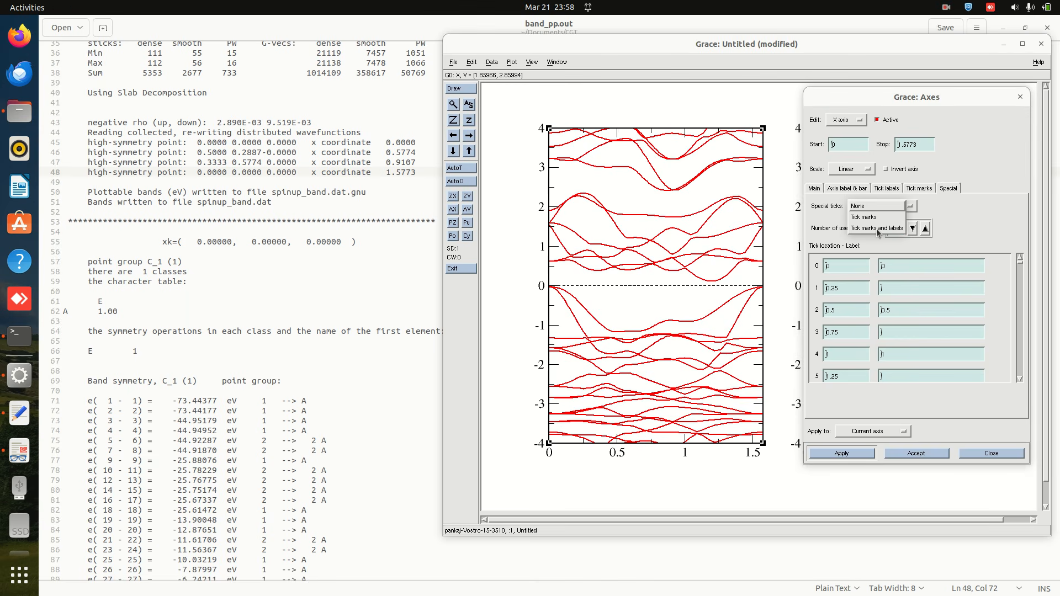
pyautogui.click(878, 228)
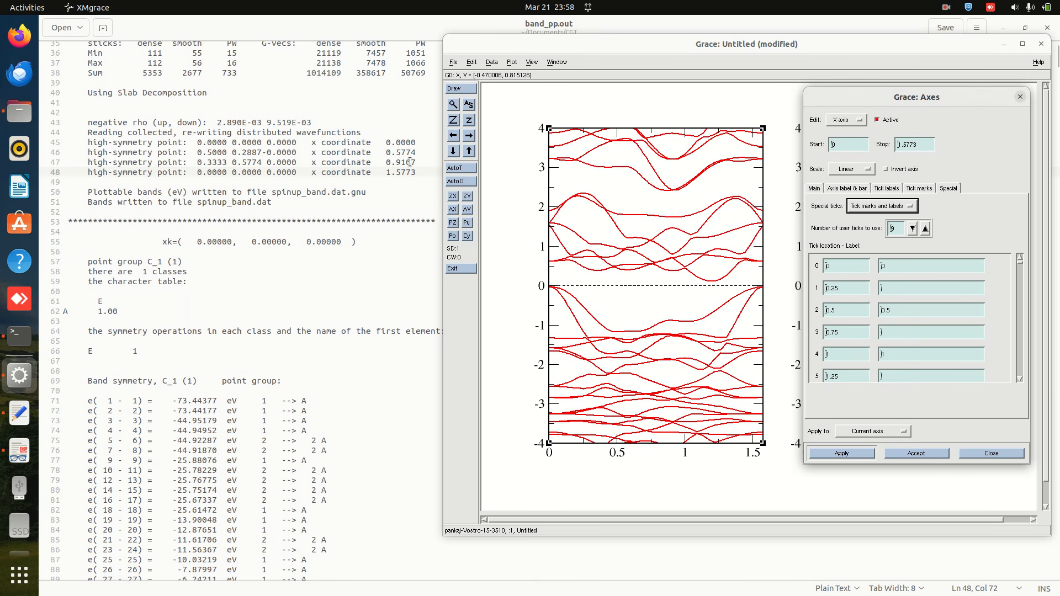
pyautogui.click(912, 229)
pyautogui.click(912, 229)
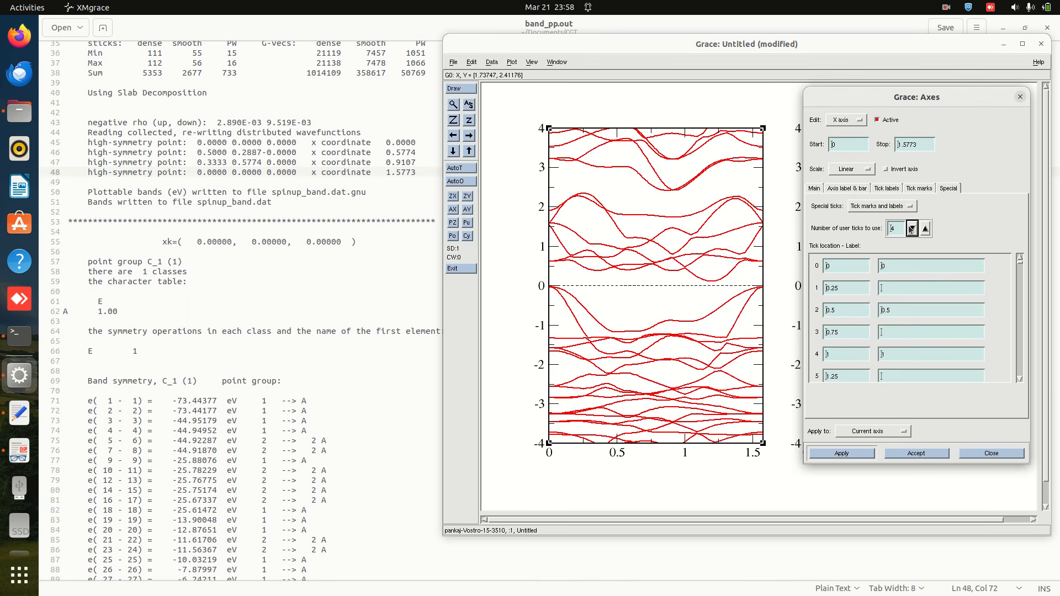
# Check the first high-symmetry coordinate in band_pp.out, then return to XMgrace, label tick 0 at location 0 as \xG and apply it.
pyautogui.click(387, 139)
pyautogui.moveTo(387, 139); pyautogui.dragTo(417, 143)
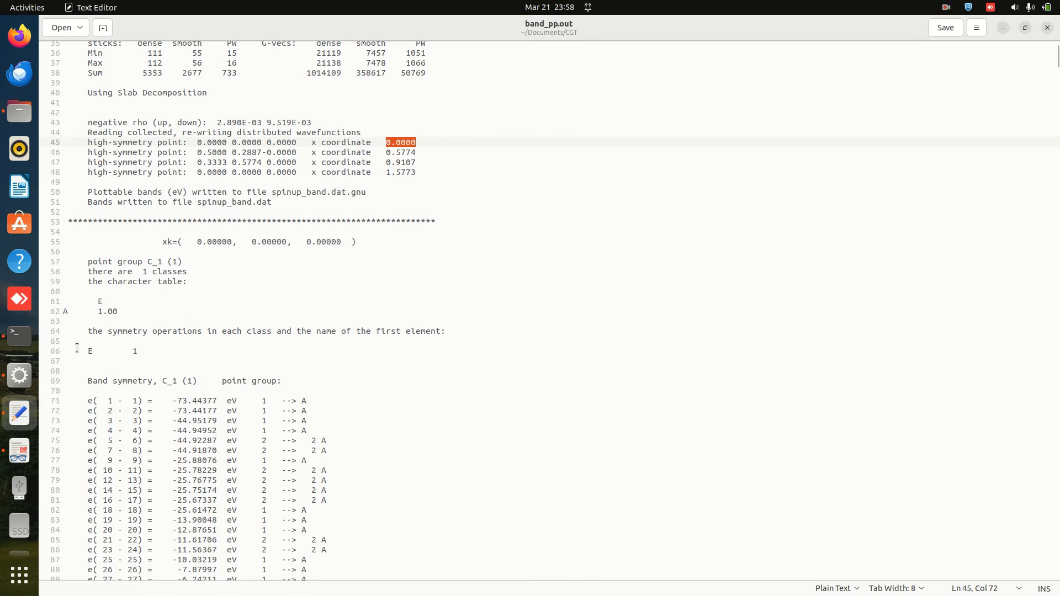
pyautogui.click(19, 375)
pyautogui.click(909, 266)
pyautogui.click(836, 273)
pyautogui.click(898, 267)
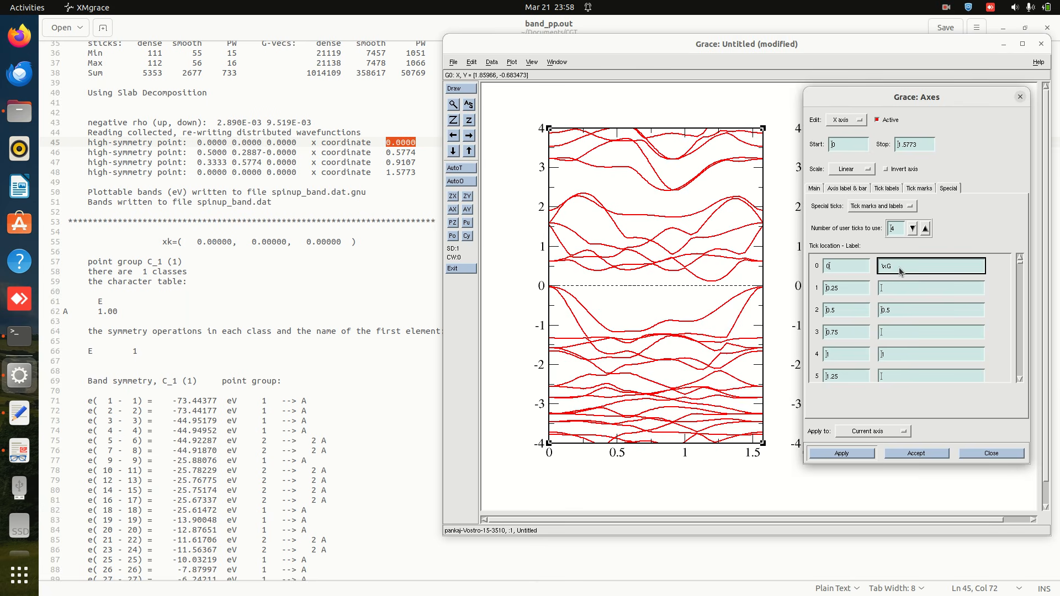
pyautogui.click(828, 457)
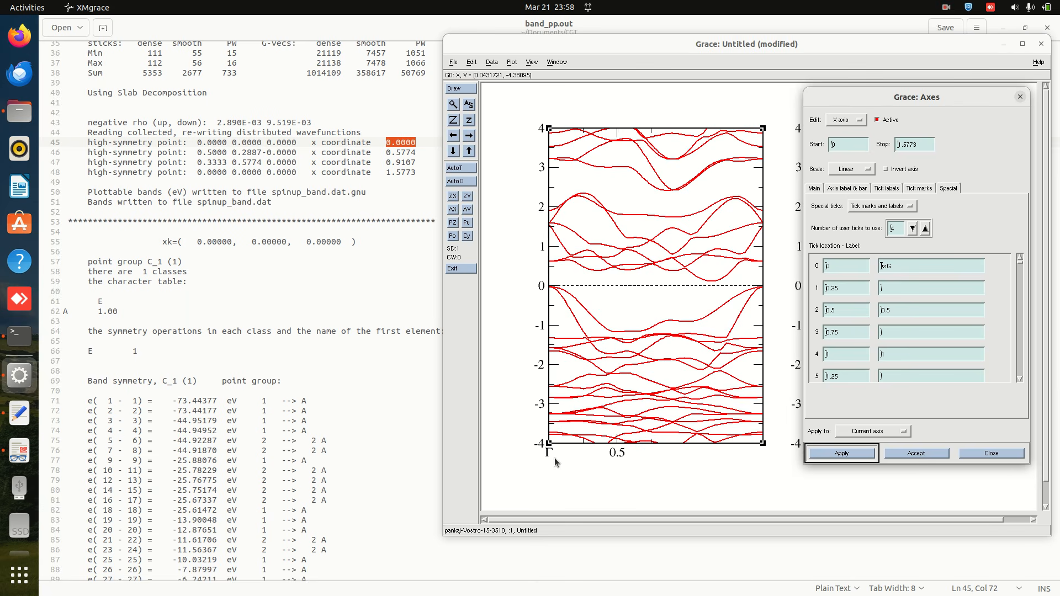
# Set the left graph's remaining X-axis ticks to M at 0.5774, K at 0.9107 and \xG at 1.5773, and apply them.
pyautogui.click(852, 289)
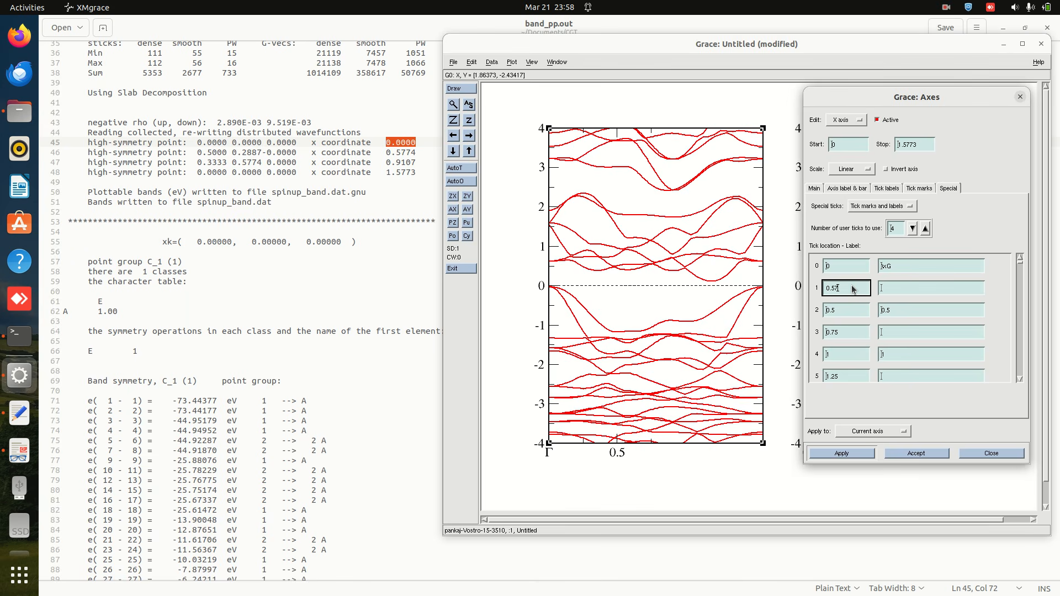
pyautogui.click(903, 286)
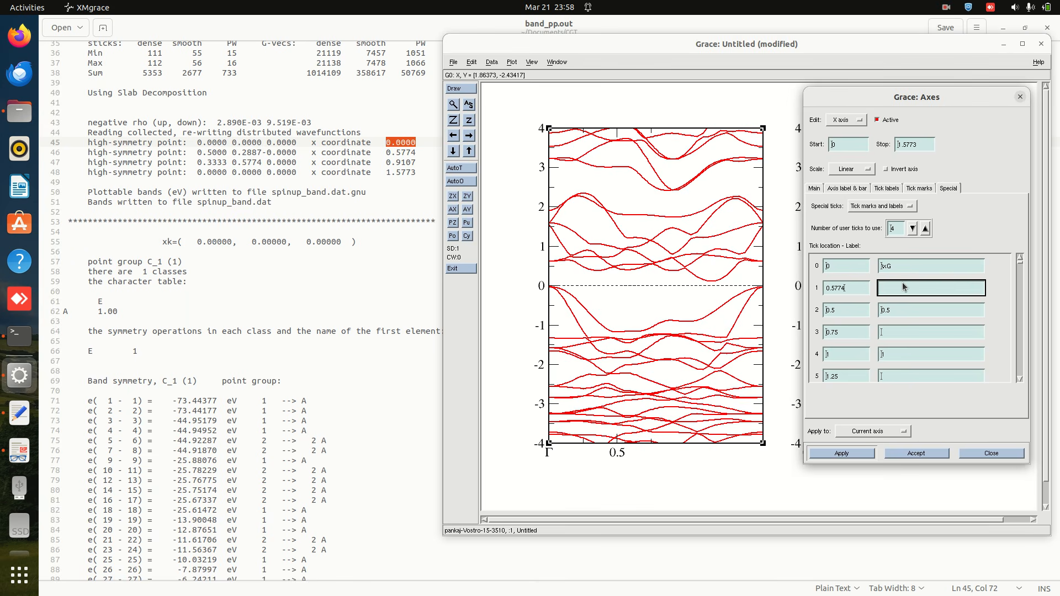
pyautogui.click(853, 312)
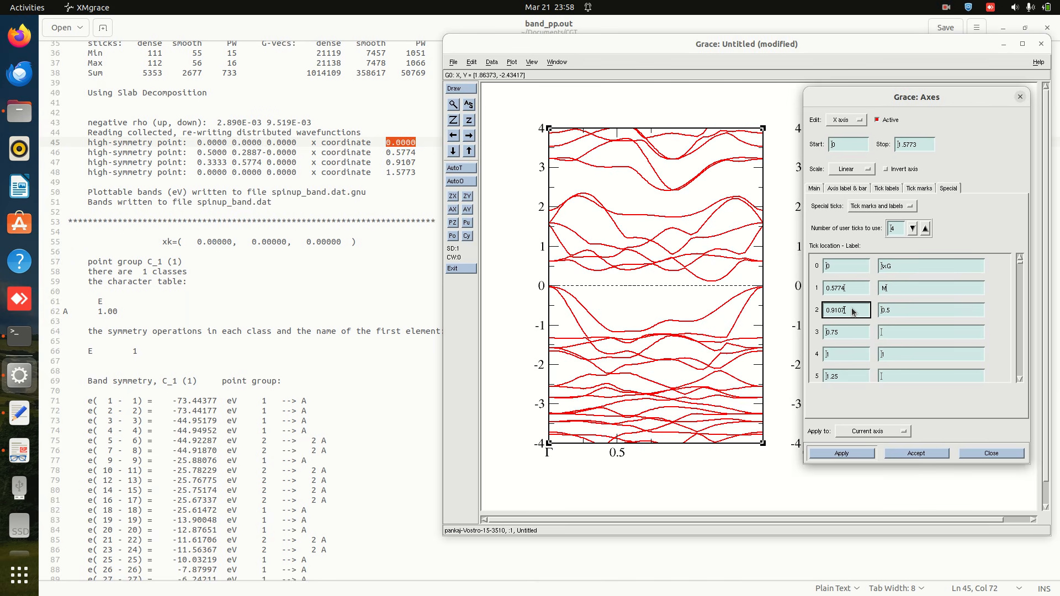
pyautogui.click(923, 308)
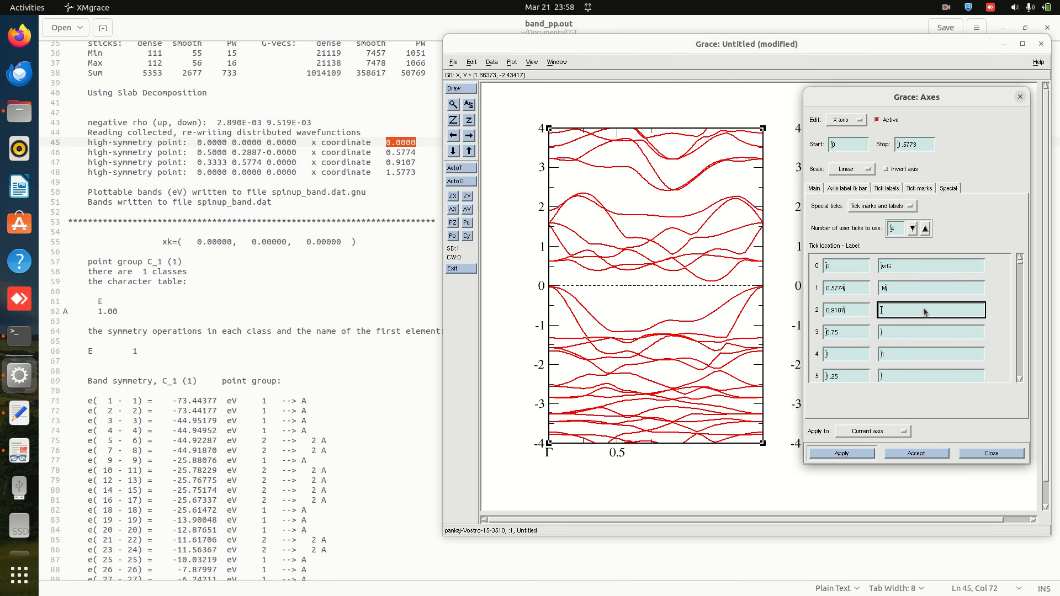
pyautogui.click(849, 333)
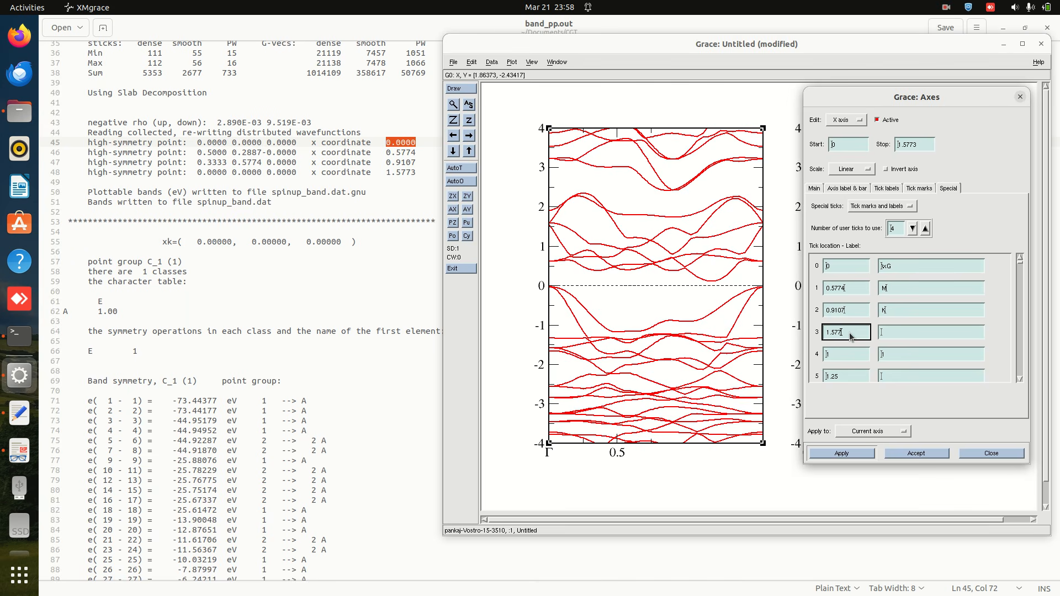
pyautogui.click(907, 334)
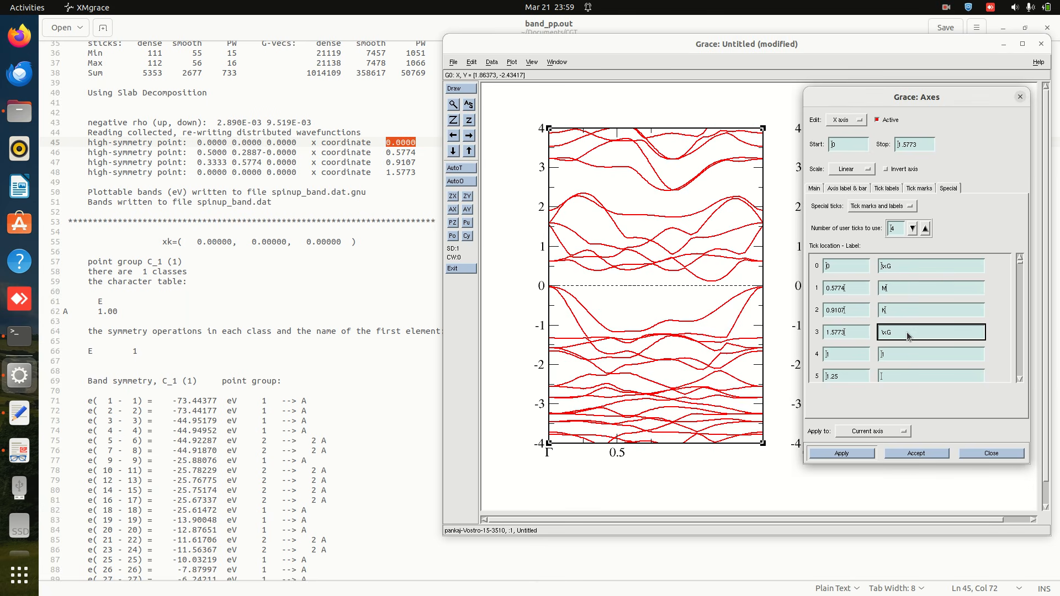
pyautogui.click(833, 455)
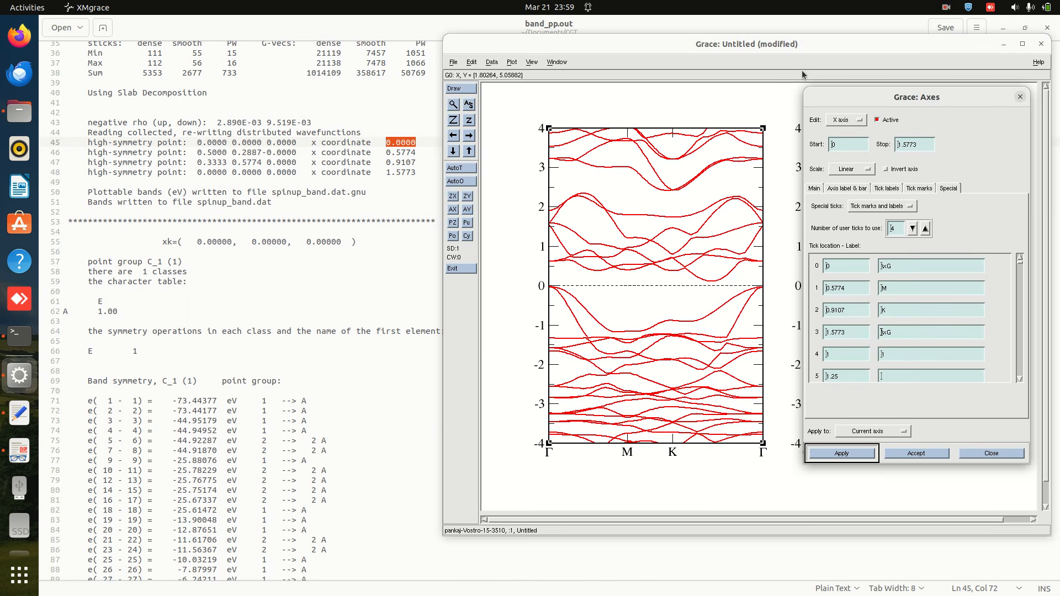
# Move the main graph window clear of the axes dialog and select the right graph for axis editing.
pyautogui.moveTo(817, 46); pyautogui.dragTo(561, 42)
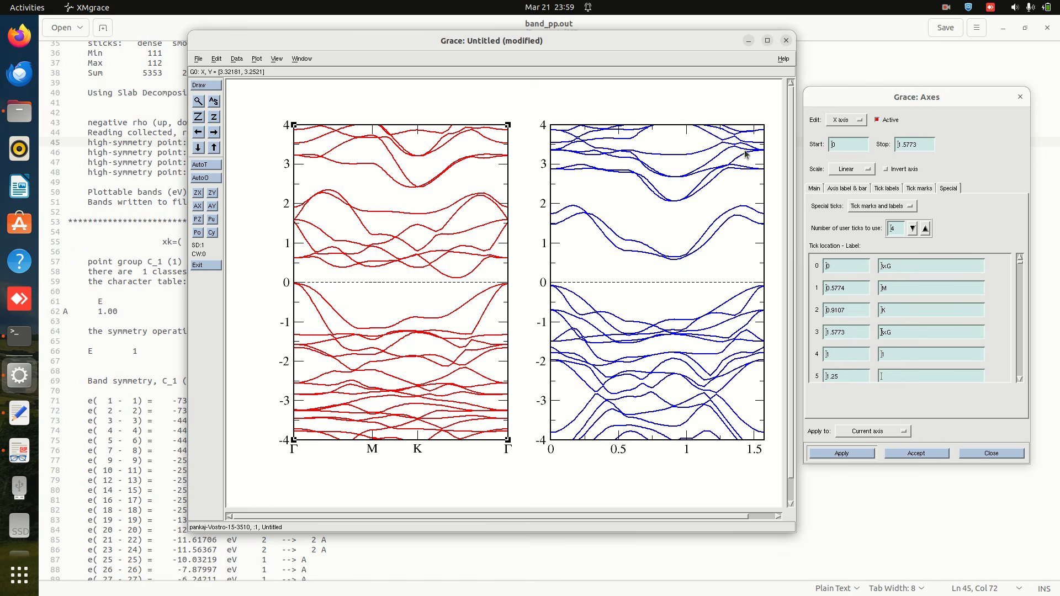
pyautogui.moveTo(664, 40); pyautogui.dragTo(635, 35)
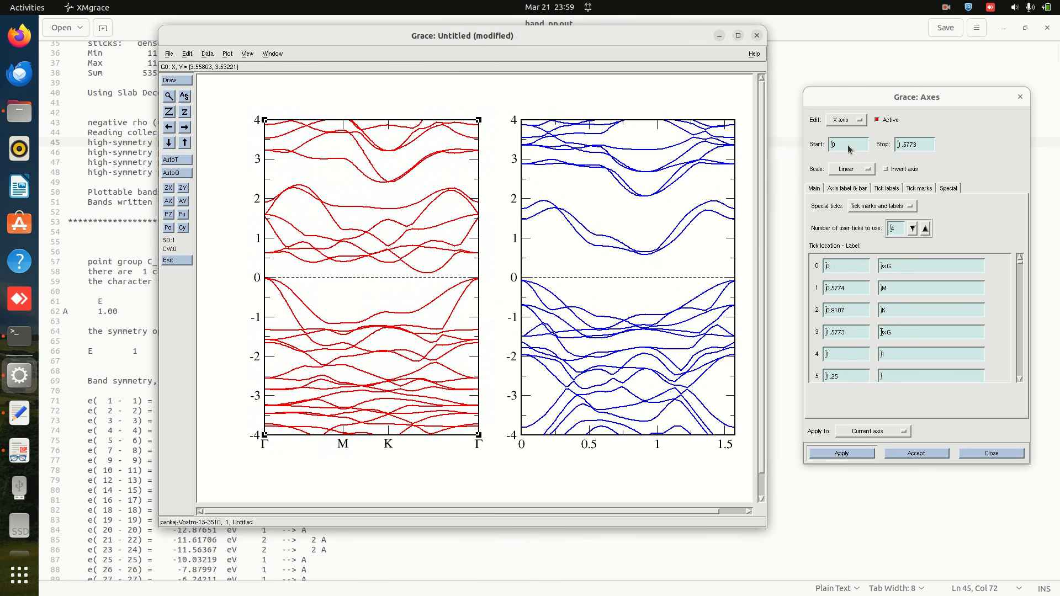
pyautogui.click(657, 219)
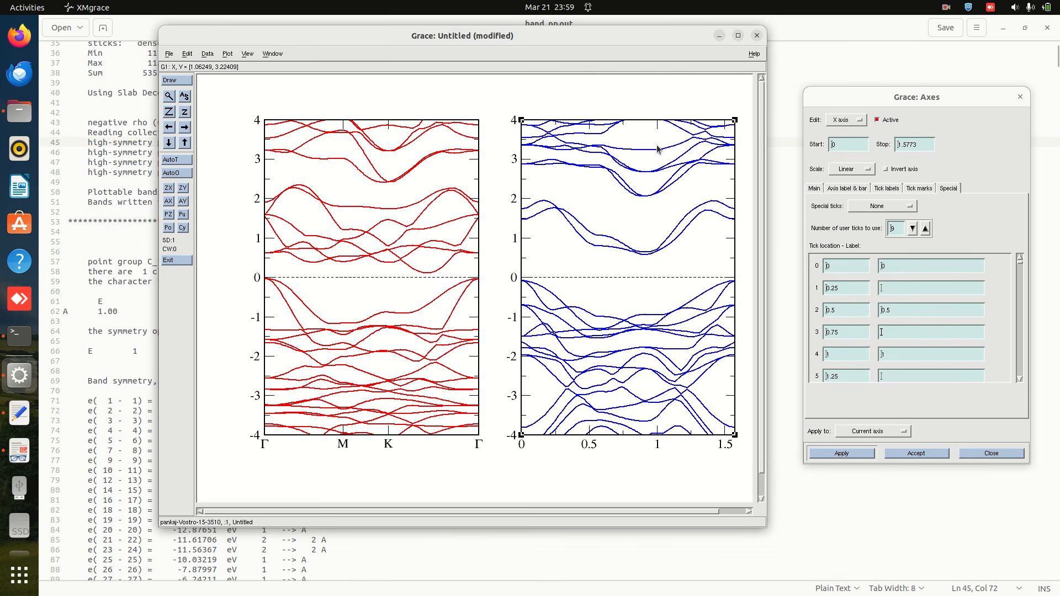
# Rearrange the plot window and Axes dialog so the high-symmetry point coordinates in band_pp.out are readable beside them.
pyautogui.moveTo(591, 45); pyautogui.dragTo(640, 127)
pyautogui.moveTo(894, 95); pyautogui.dragTo(431, 180)
pyautogui.moveTo(598, 125); pyautogui.dragTo(835, 45)
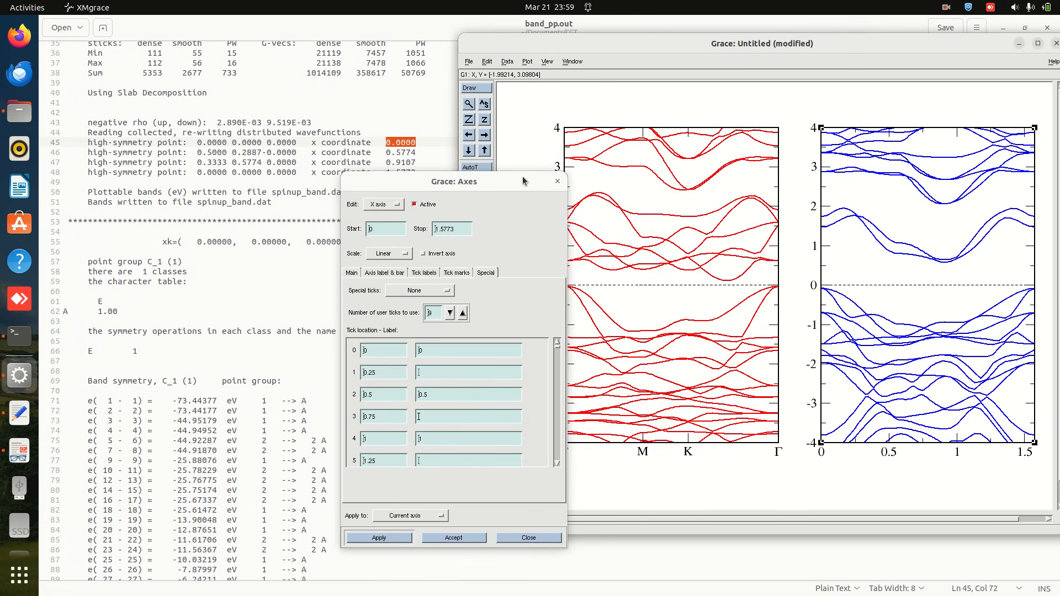
pyautogui.moveTo(473, 185); pyautogui.dragTo(675, 123)
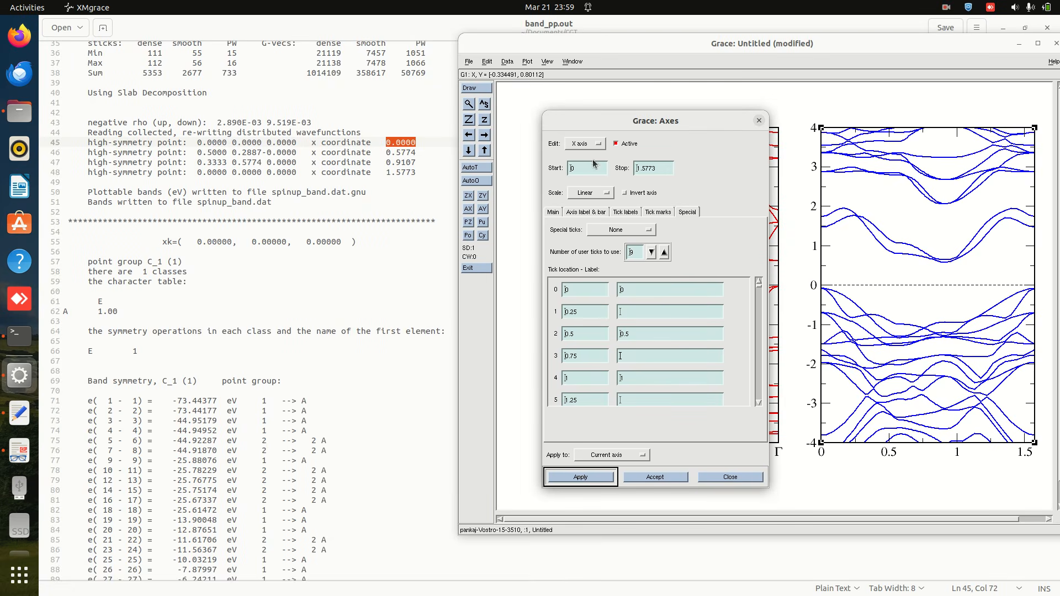
# Set the blue graph's X axis special ticks to Tick marks and labels, with 4 user ticks.
pyautogui.click(904, 191)
pyautogui.click(591, 145)
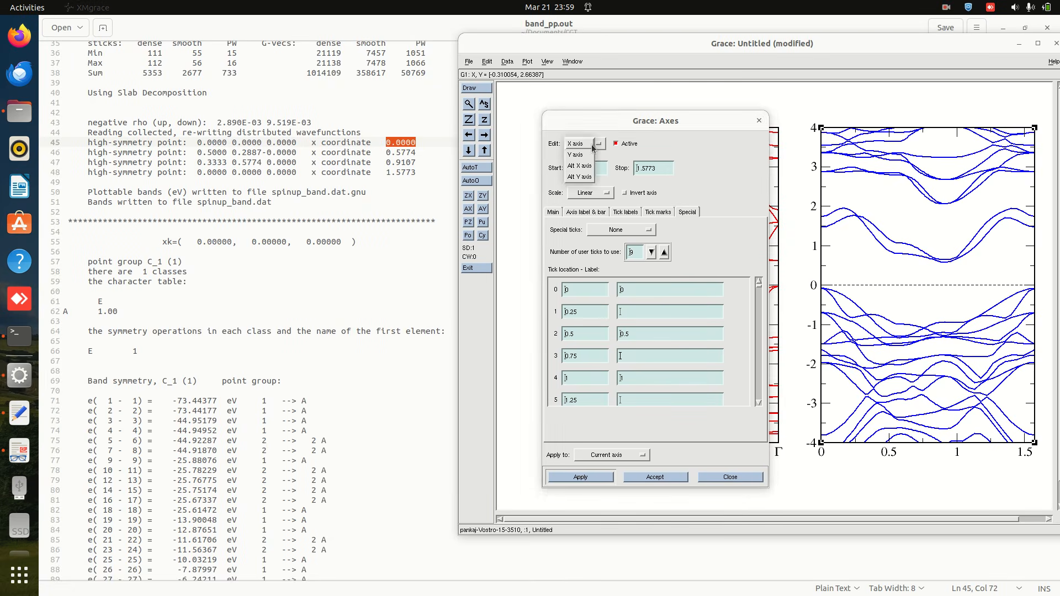
pyautogui.click(581, 144)
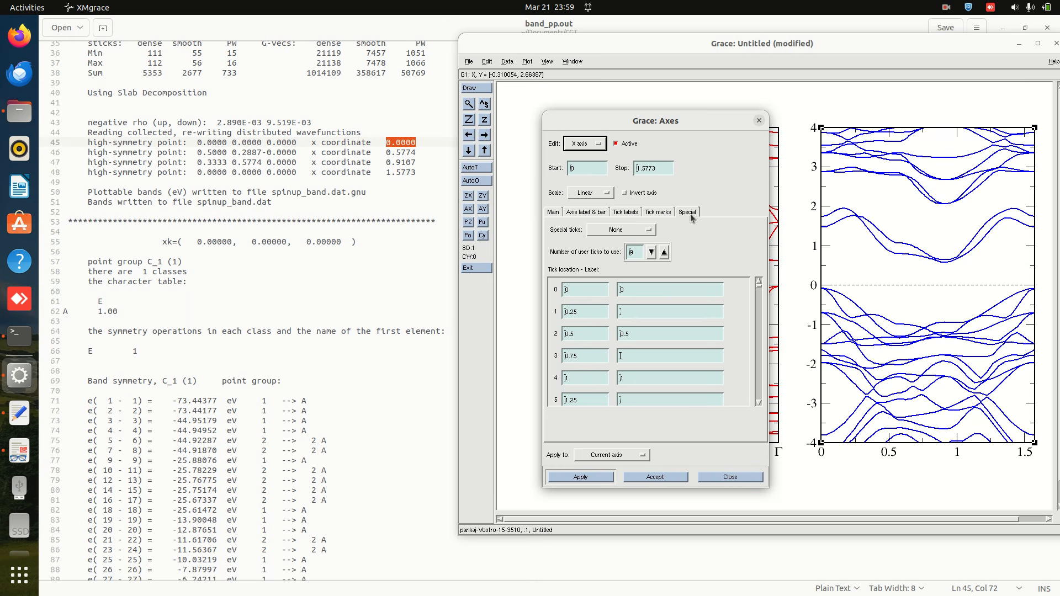
pyautogui.click(613, 233)
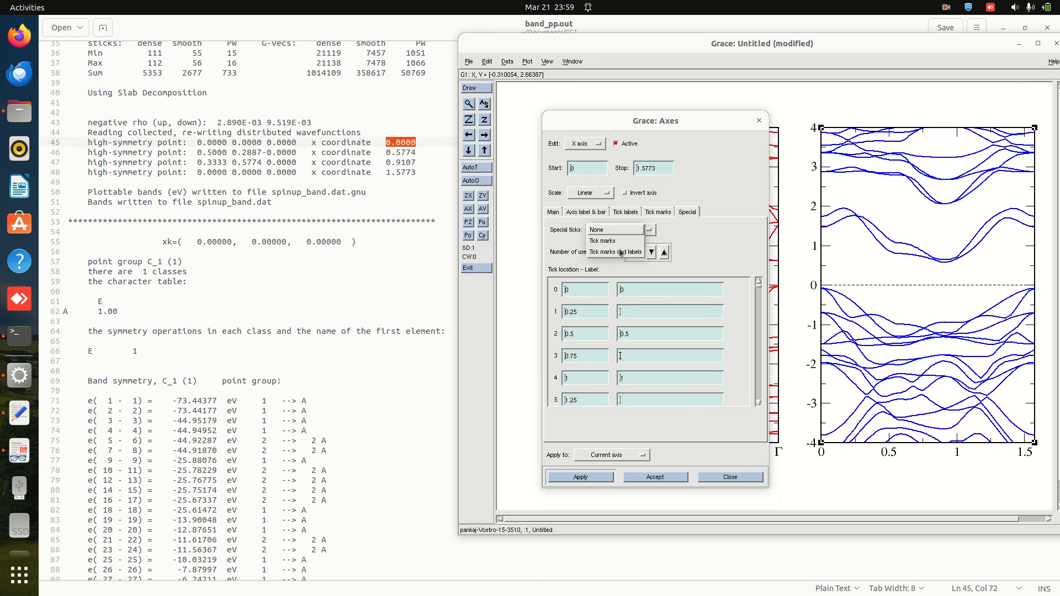
pyautogui.click(621, 252)
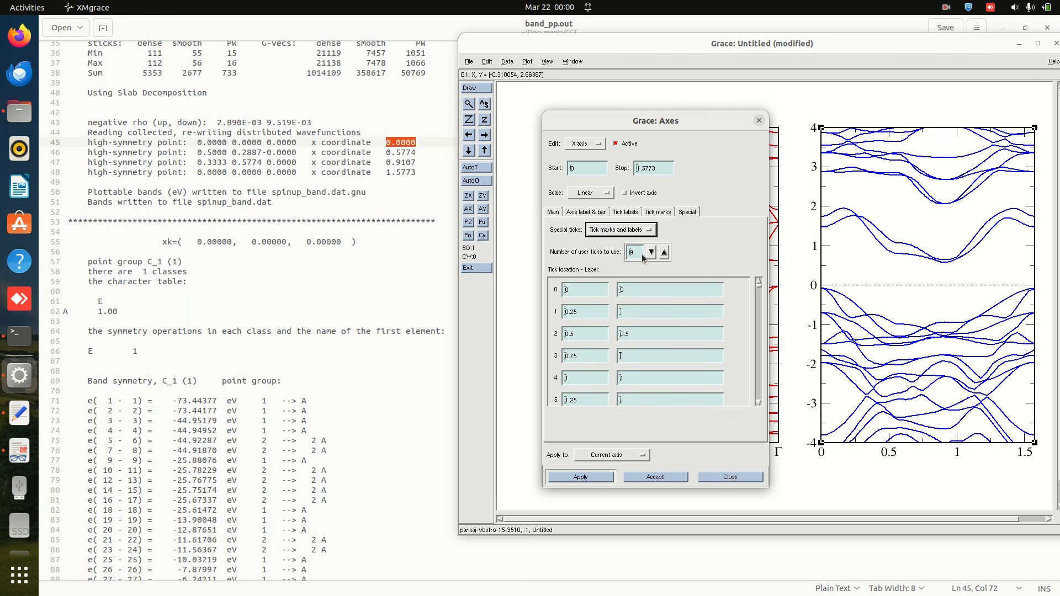
pyautogui.click(652, 253)
pyautogui.click(652, 253)
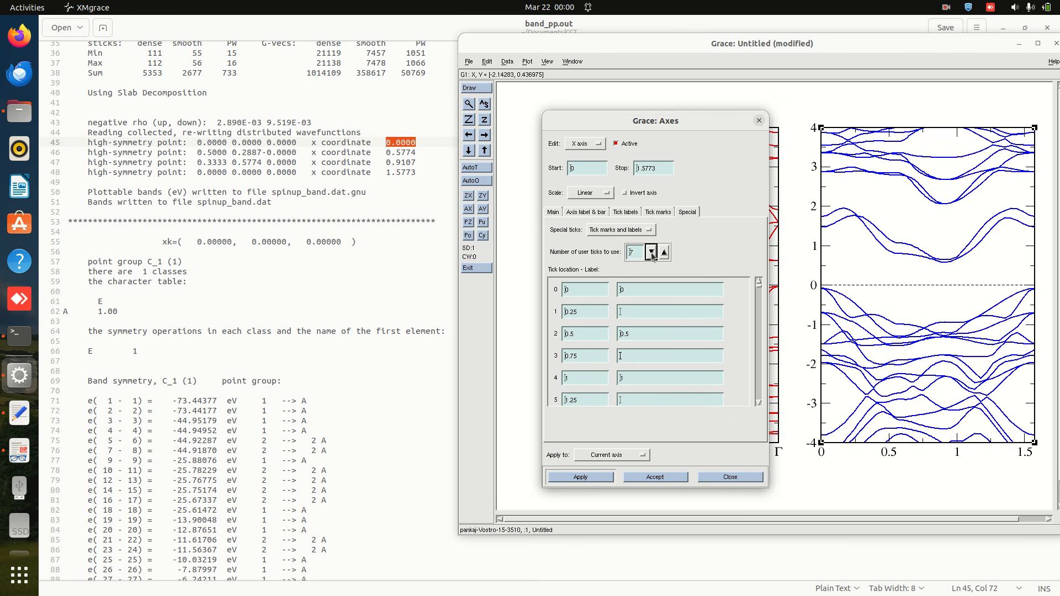
pyautogui.click(655, 254)
# Define tick 0 at 0 with label \xG and tick 1 at 0.5774 with label M.
pyautogui.click(589, 292)
pyautogui.click(637, 292)
pyautogui.write('\\xG')
pyautogui.click(591, 313)
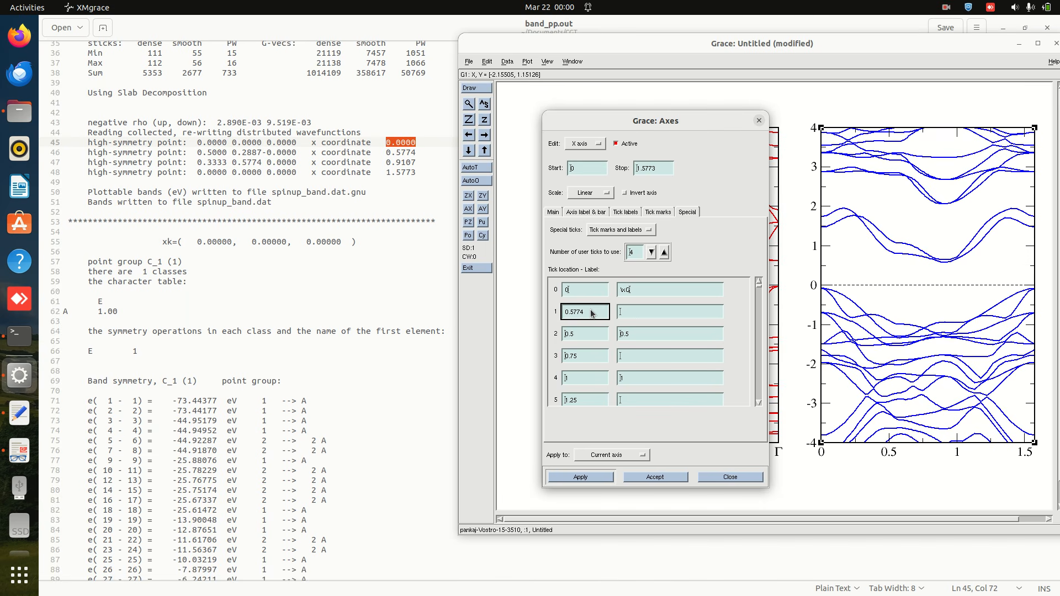
pyautogui.click(638, 312)
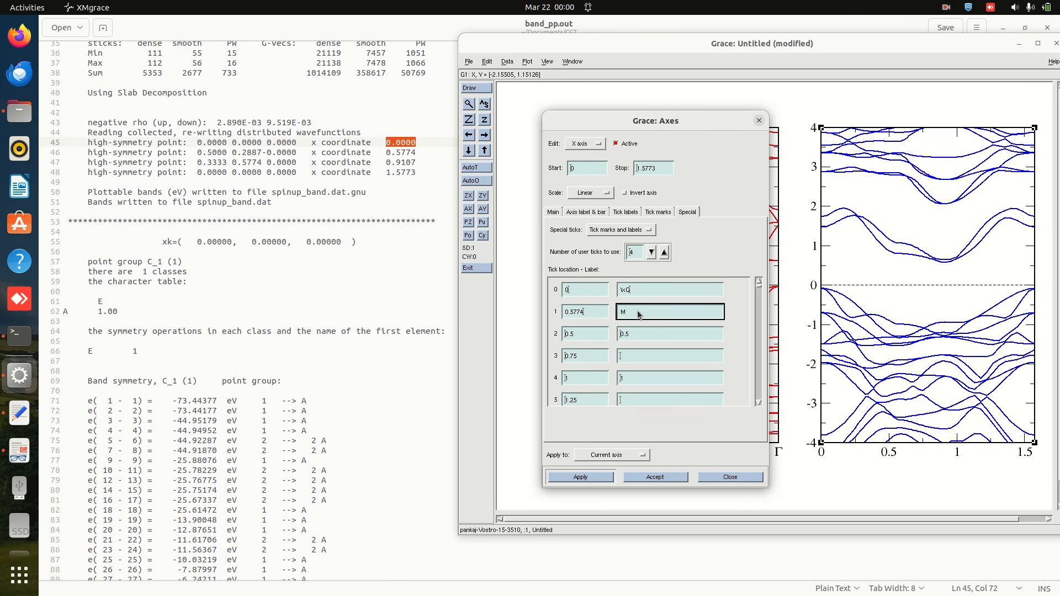
# Define tick 2 at 0.9107 with label K and tick 3 at 1.5773 with label \xG, and apply the ticks.
pyautogui.click(577, 336)
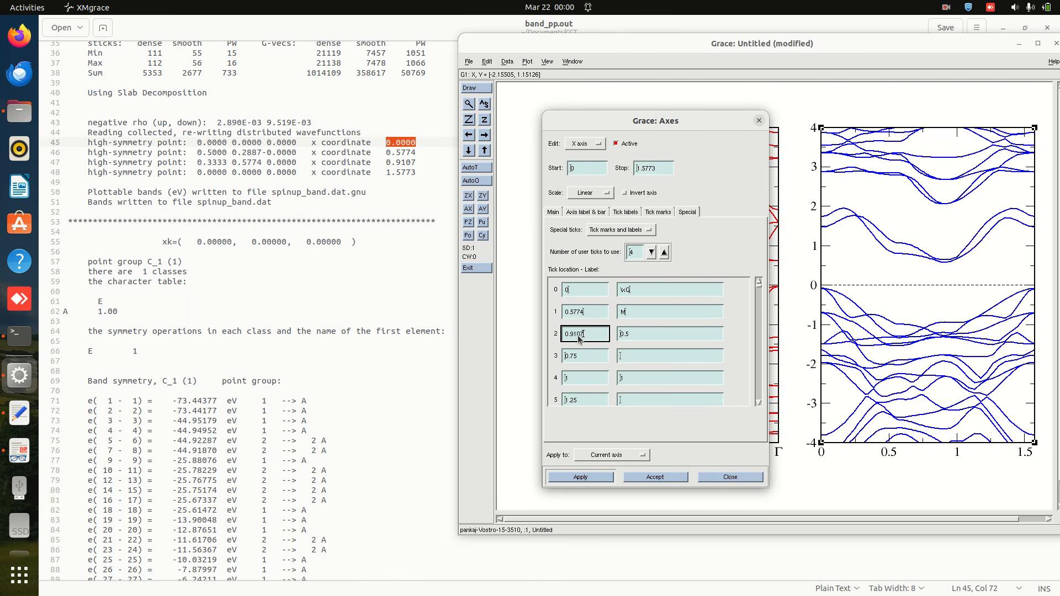
pyautogui.click(644, 334)
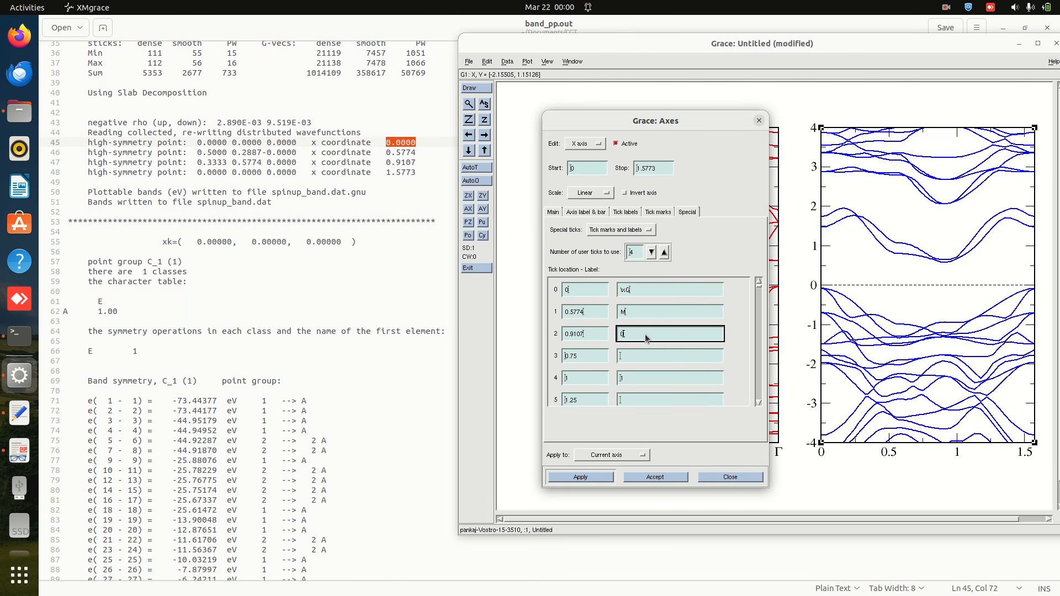
pyautogui.write('K')
pyautogui.click(592, 359)
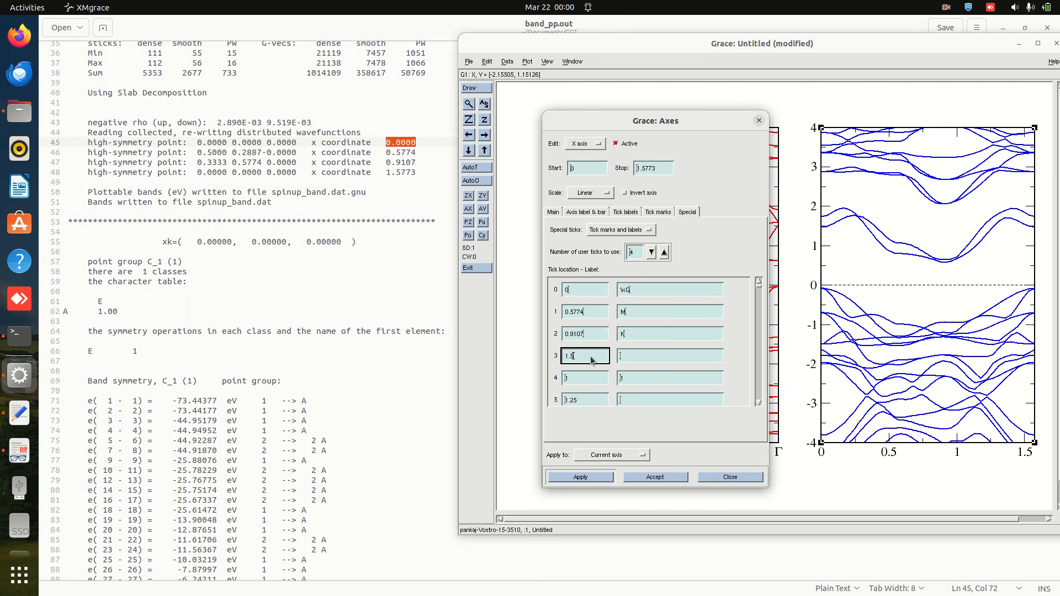
pyautogui.click(641, 358)
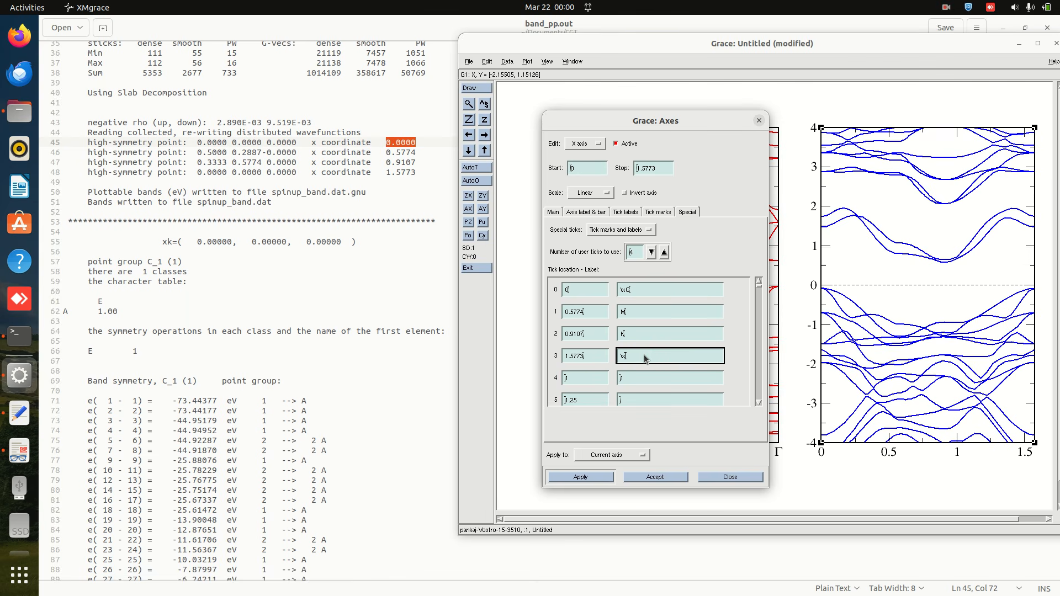
pyautogui.click(580, 477)
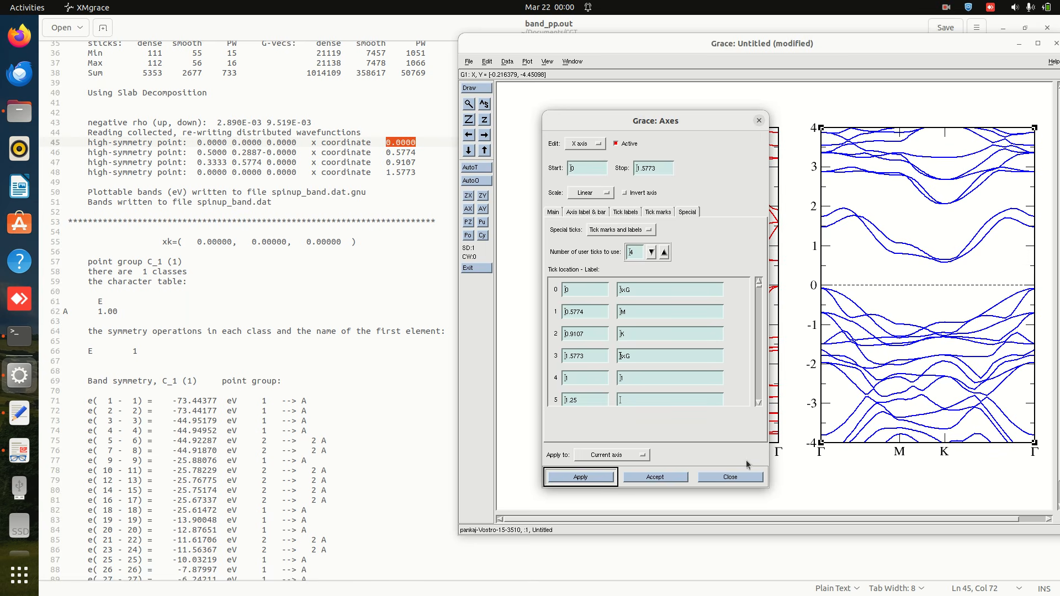
# Close the Axes dialog and maximize the plot window.
pyautogui.click(725, 476)
pyautogui.moveTo(1040, 51); pyautogui.dragTo(1015, 48)
pyautogui.click(1011, 44)
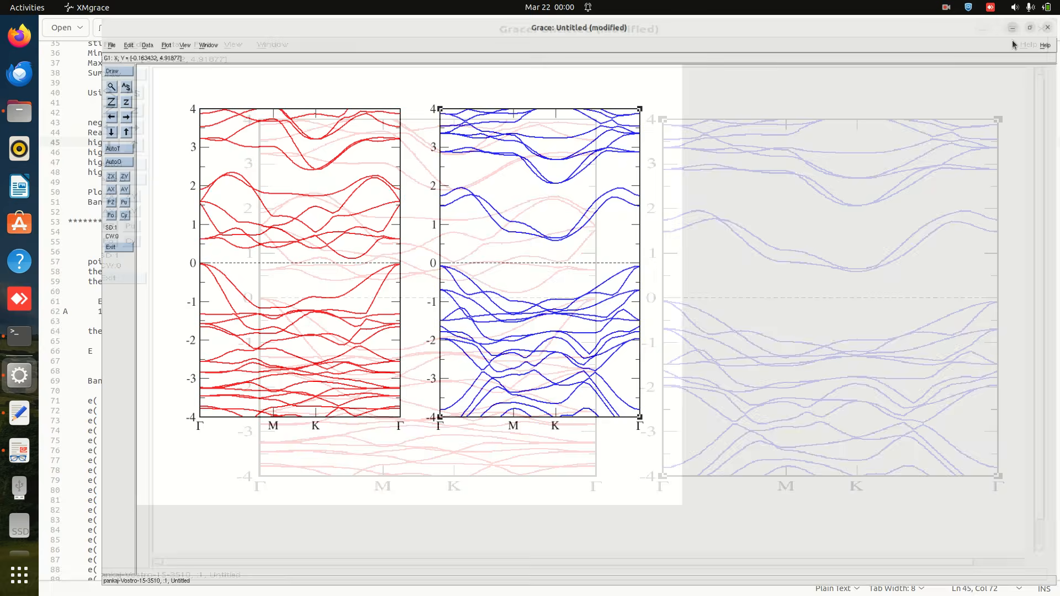
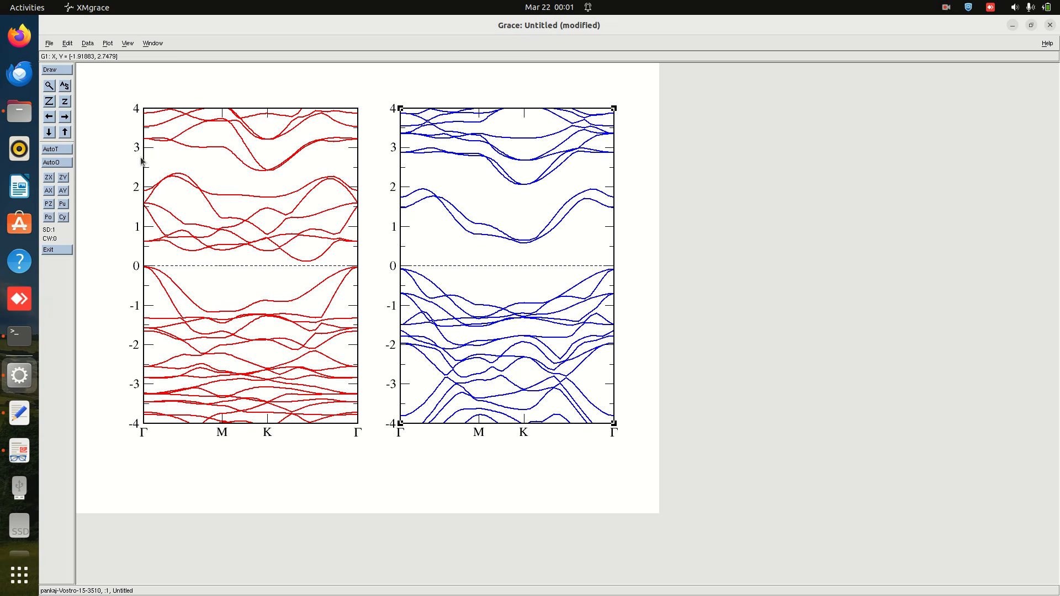
# Open the main axis properties of the blue graph and place the dialog clear of the red graph.
pyautogui.click(108, 44)
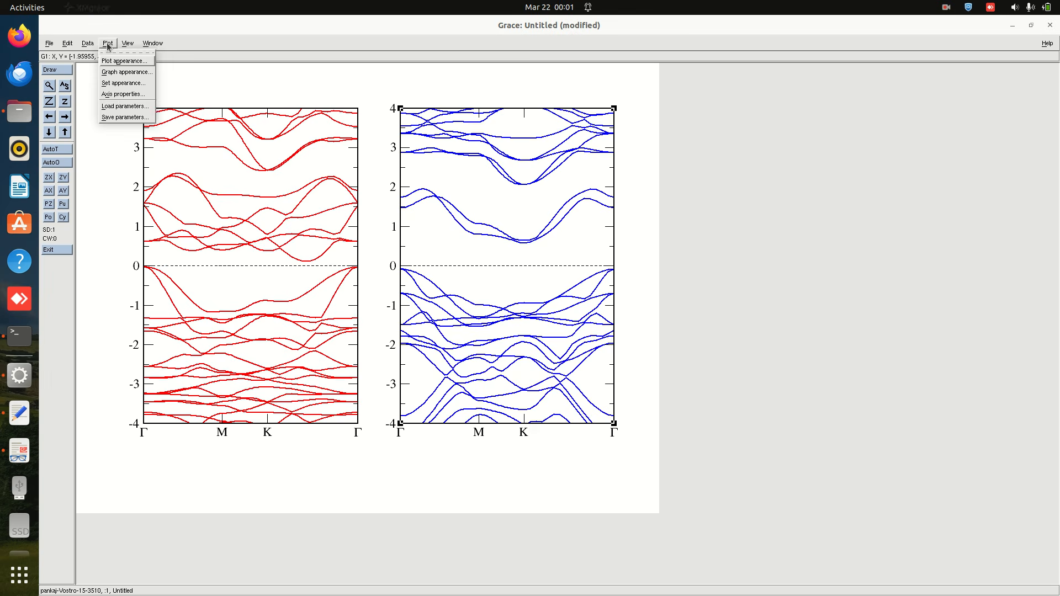
pyautogui.click(122, 95)
pyautogui.moveTo(562, 92); pyautogui.dragTo(740, 92)
pyautogui.click(625, 186)
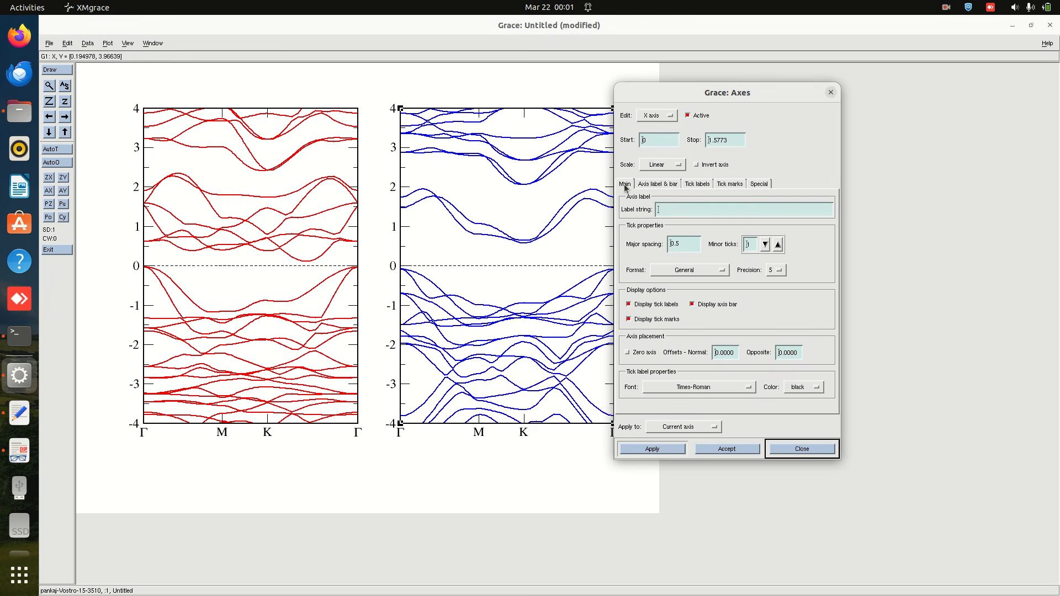
# Set the blue graph's X axis tick label font to Times-Bold and apply it.
pyautogui.click(705, 392)
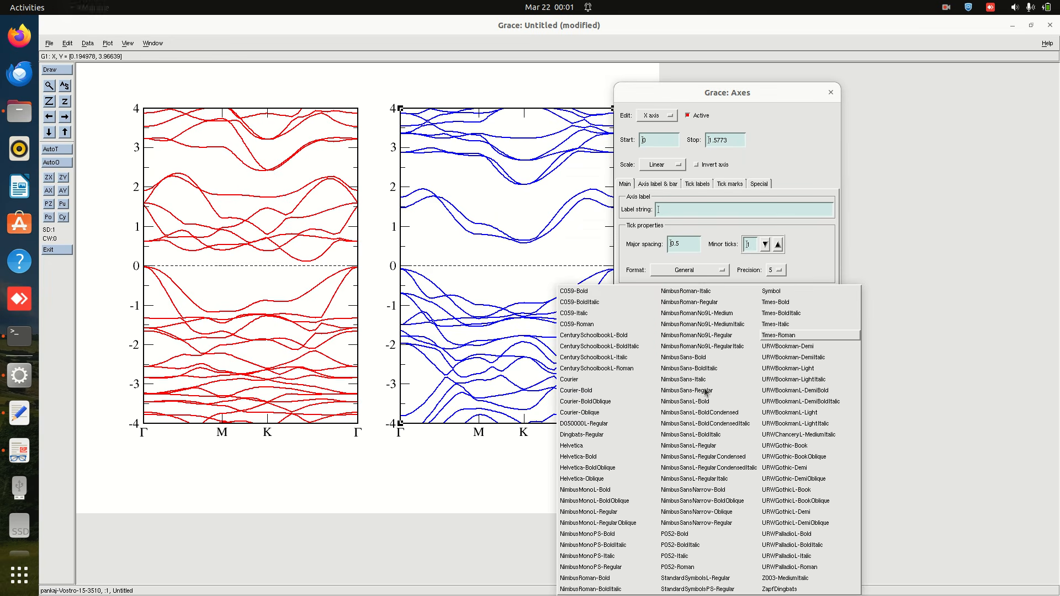
pyautogui.click(899, 234)
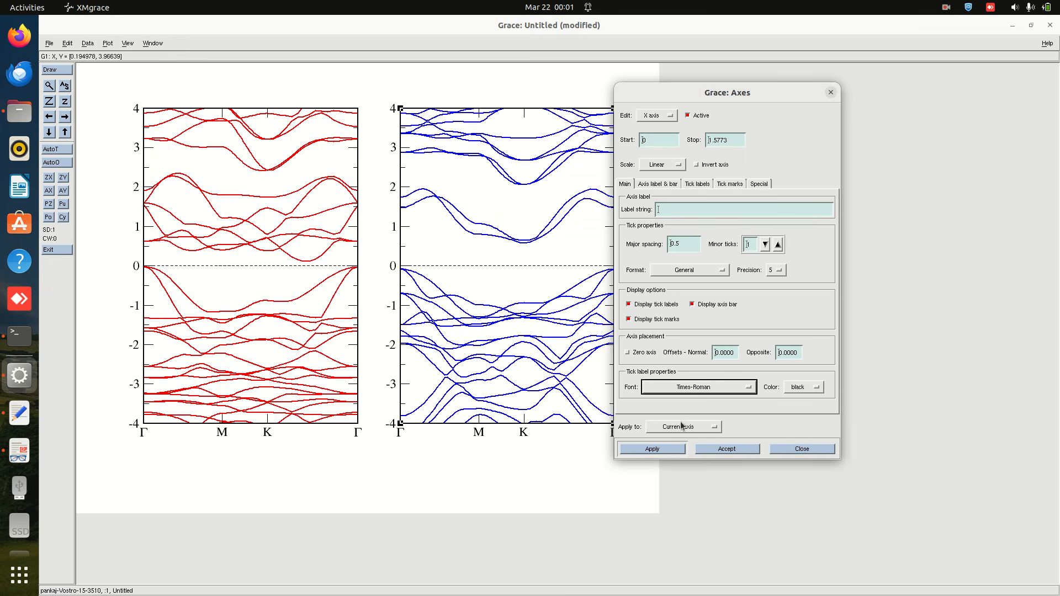
pyautogui.click(698, 389)
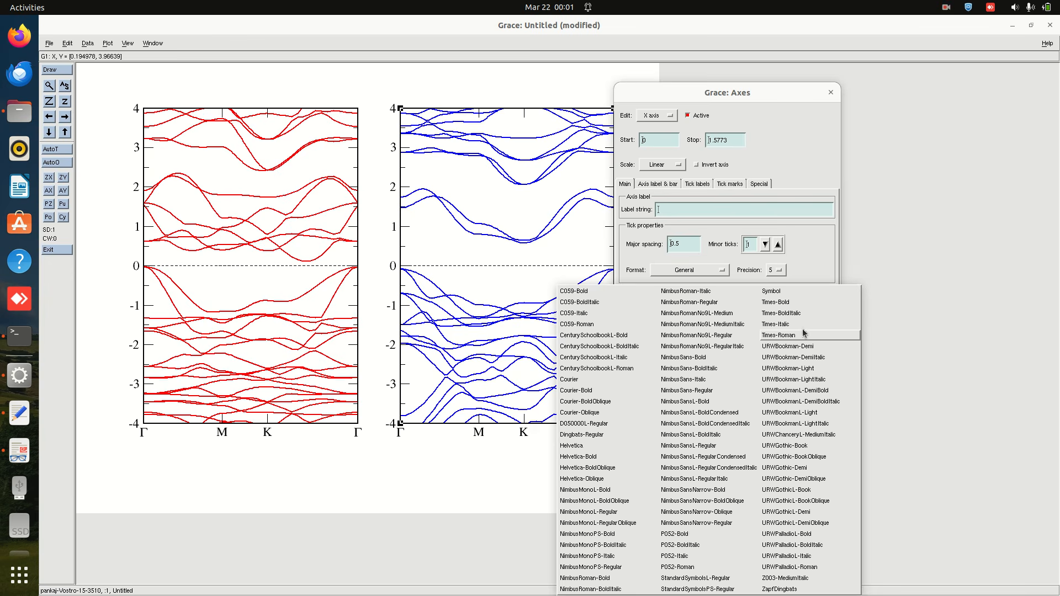
pyautogui.click(785, 305)
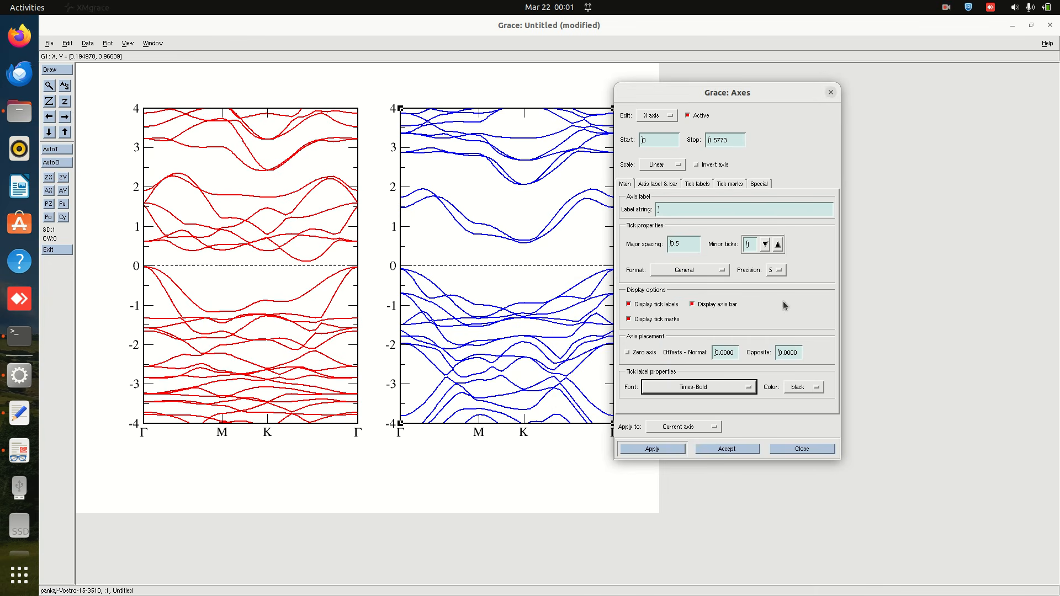
pyautogui.click(658, 449)
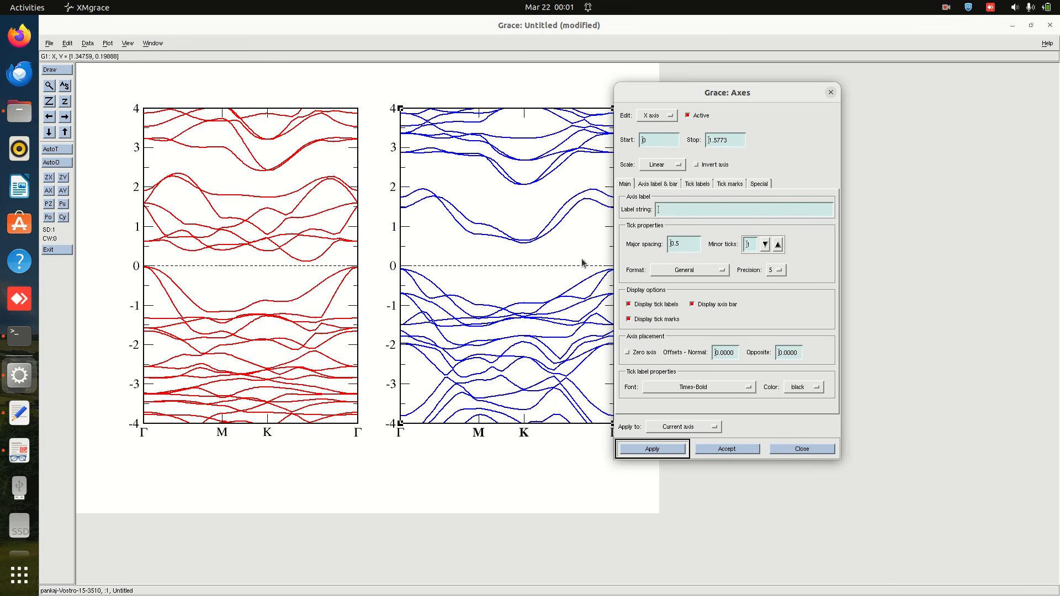
# Try Times-Bold as the blue graph's X axis label font and restore it to Times-Roman.
pyautogui.click(655, 187)
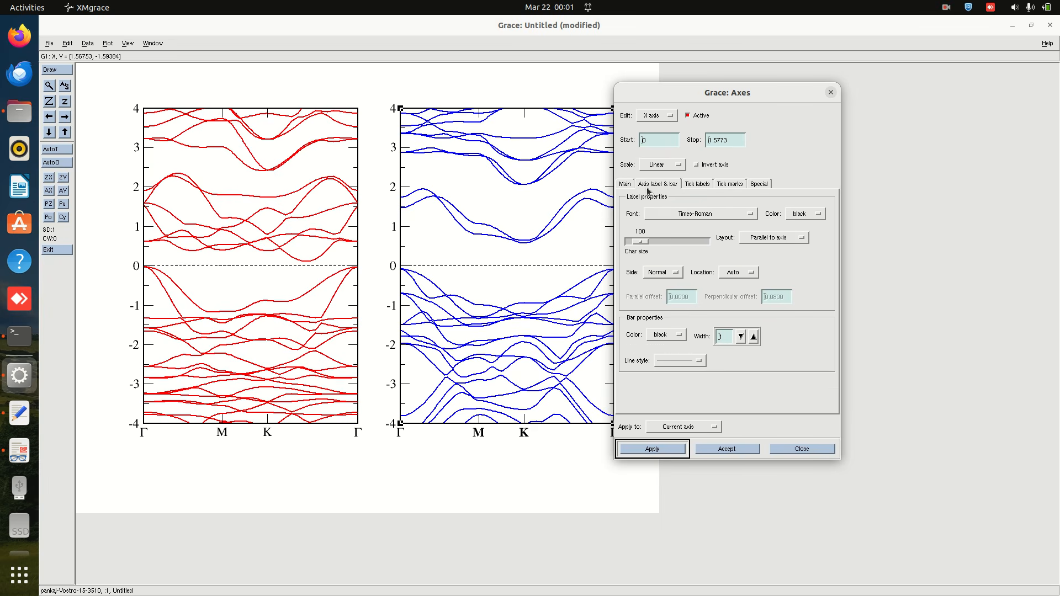
pyautogui.click(687, 219)
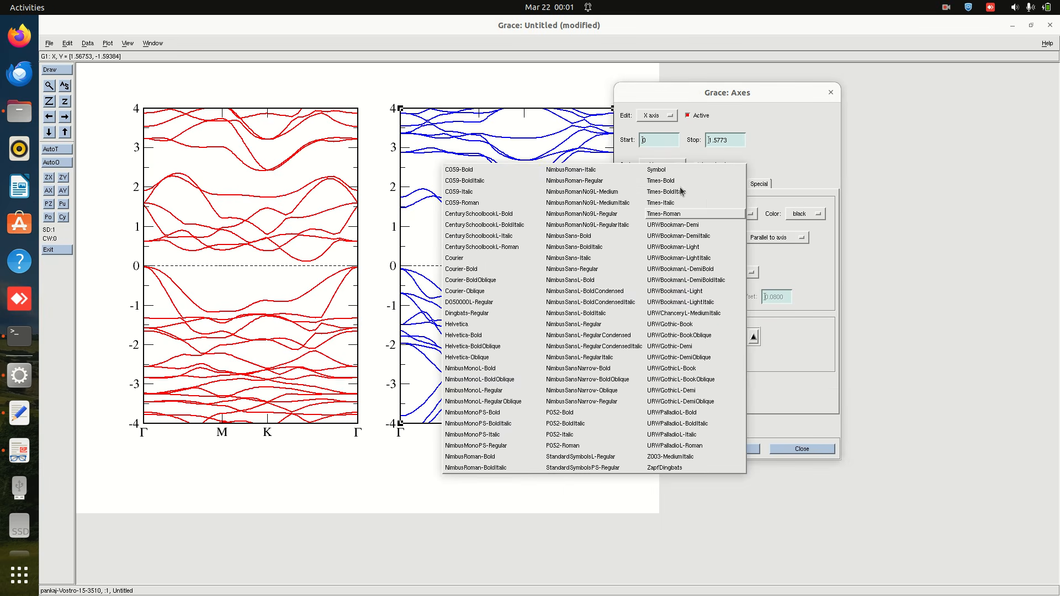
pyautogui.click(675, 182)
pyautogui.click(667, 451)
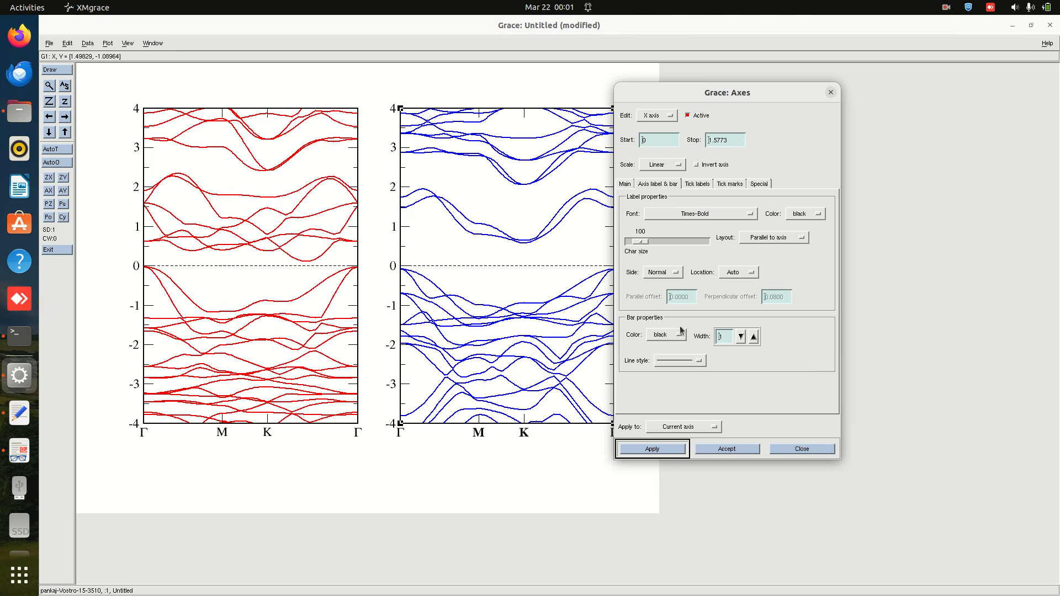
pyautogui.click(691, 215)
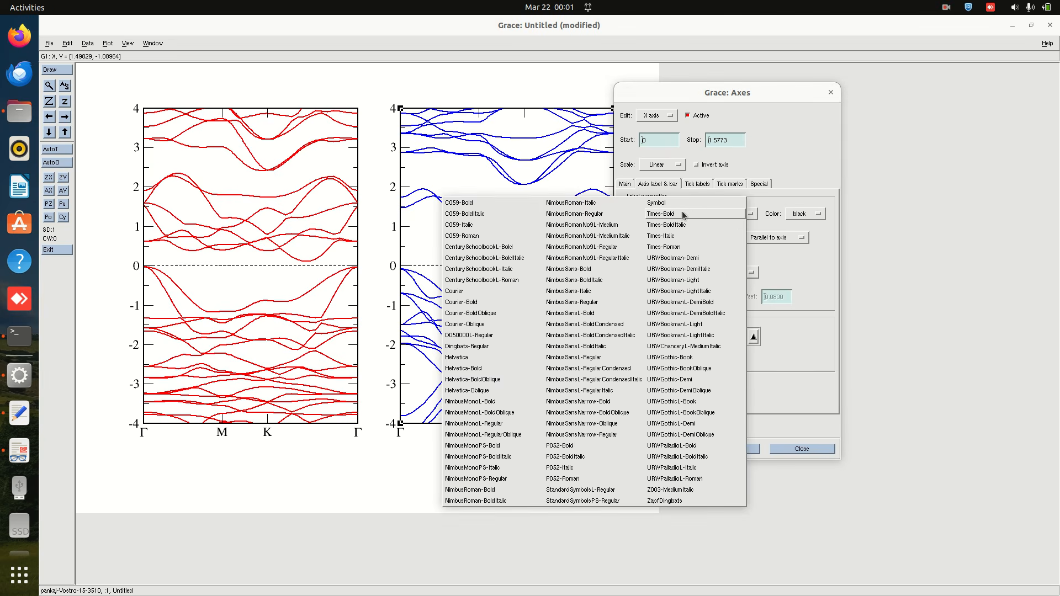
pyautogui.click(685, 247)
pyautogui.click(652, 449)
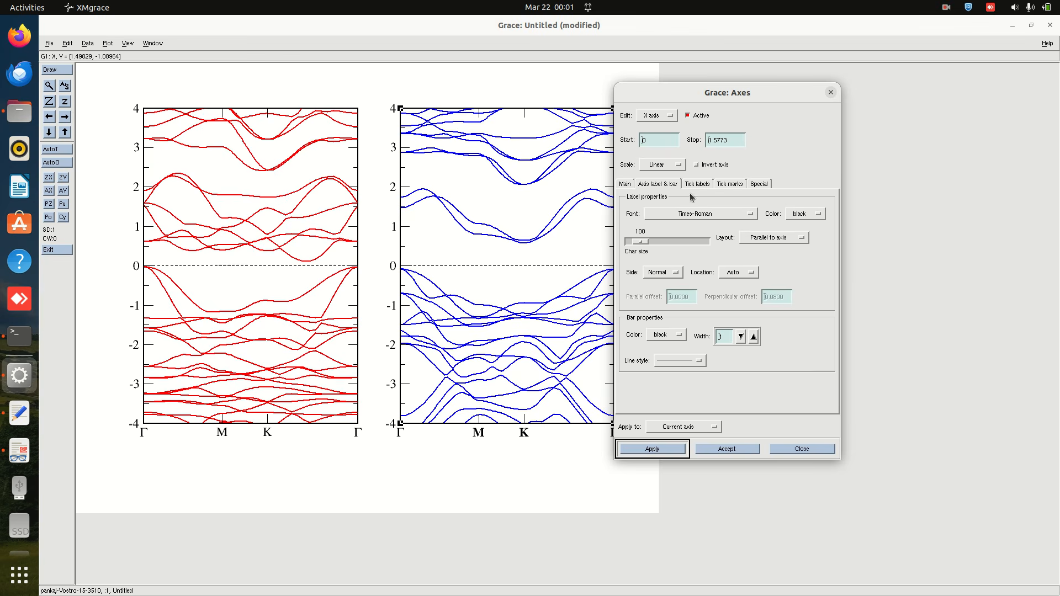
# Restore the blue graph's X axis tick label font to Times-Roman and apply it.
pyautogui.click(626, 186)
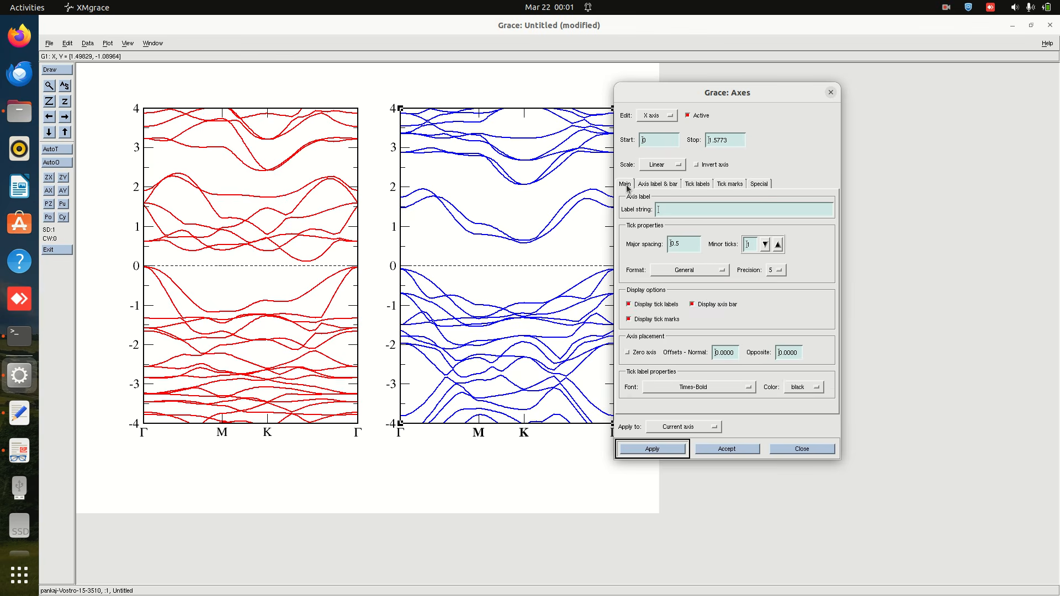
pyautogui.click(690, 387)
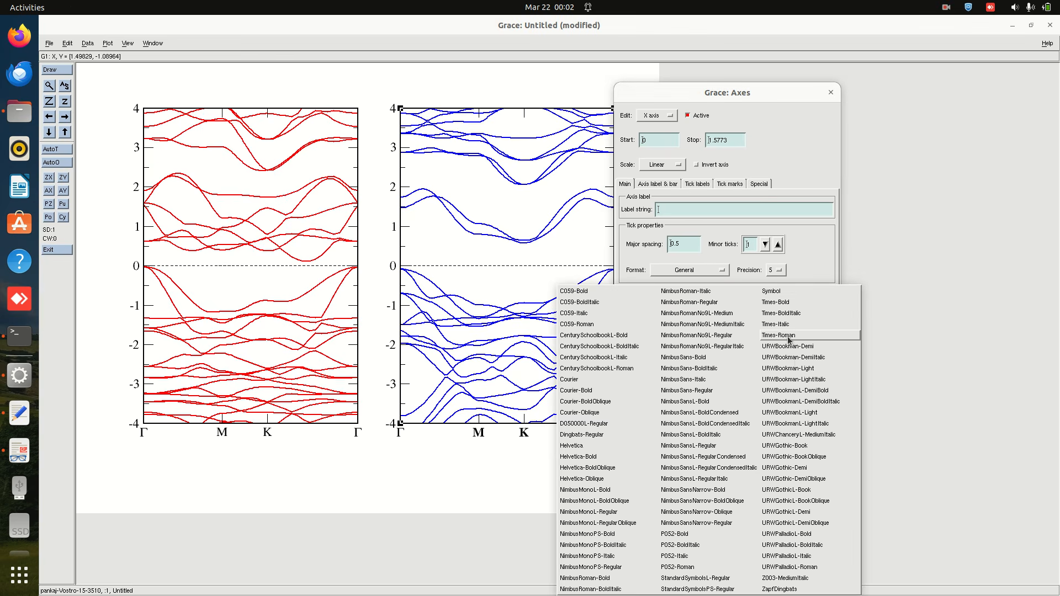
pyautogui.click(789, 336)
pyautogui.click(652, 449)
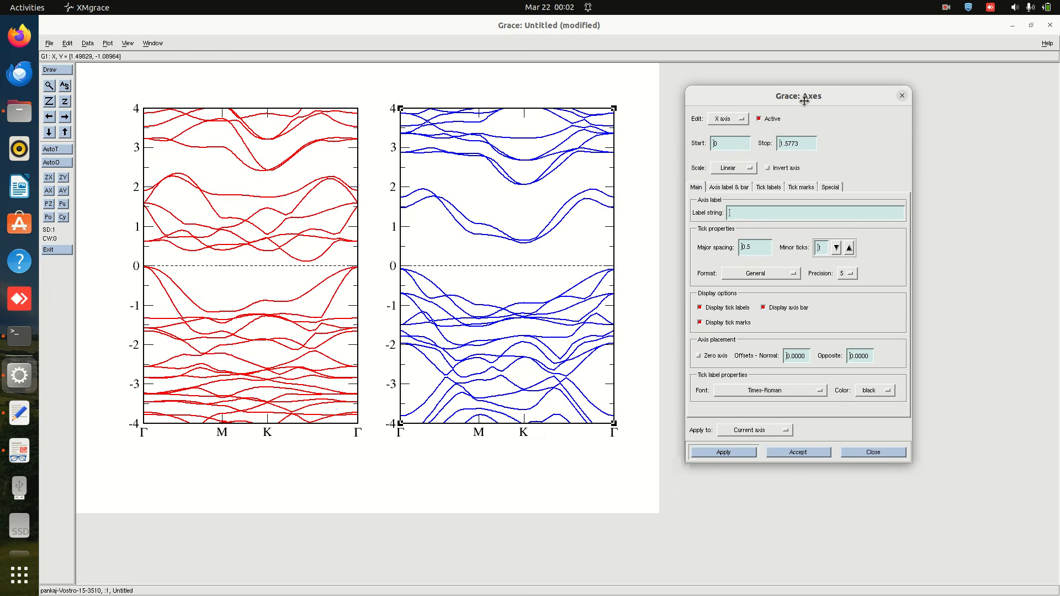
# Set the red graph's Y axis tick label font to Times-Bold and apply it.
pyautogui.click(225, 251)
pyautogui.click(728, 120)
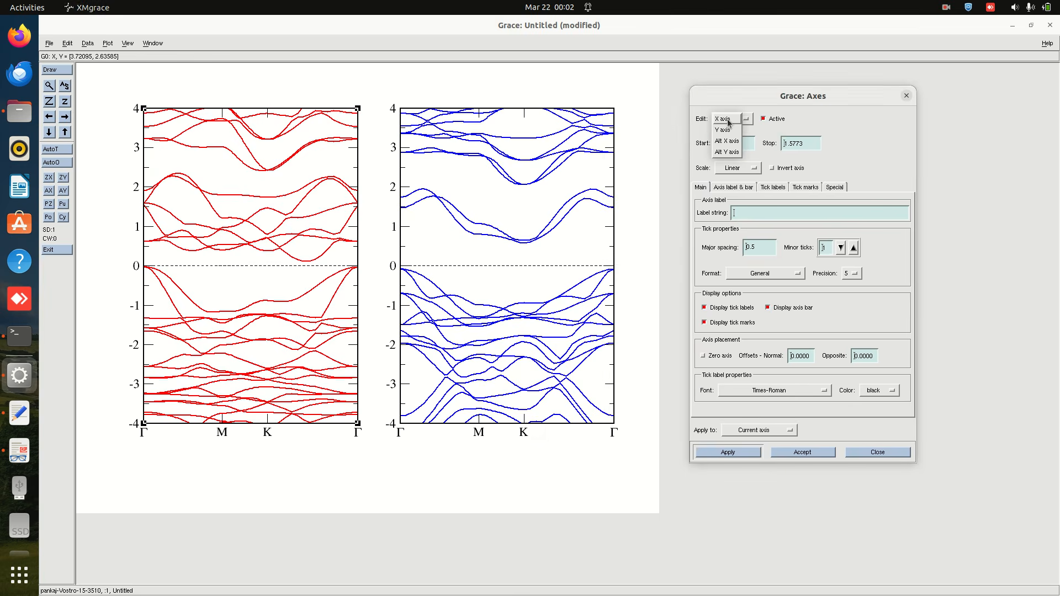
pyautogui.click(728, 121)
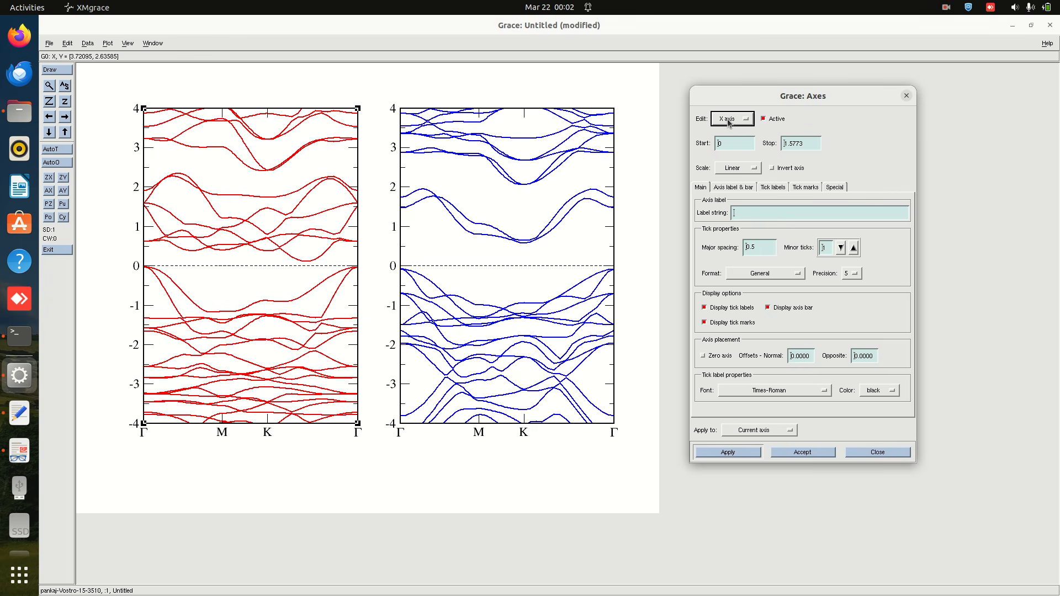
pyautogui.click(729, 121)
pyautogui.click(726, 130)
pyautogui.click(733, 121)
pyautogui.click(733, 122)
pyautogui.click(776, 393)
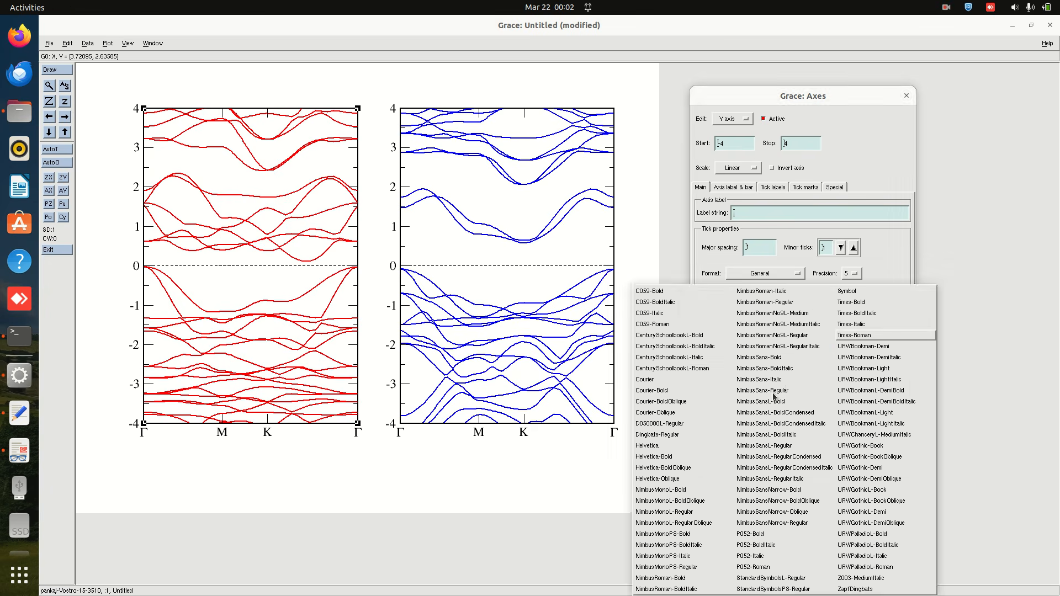
pyautogui.click(871, 304)
pyautogui.click(723, 454)
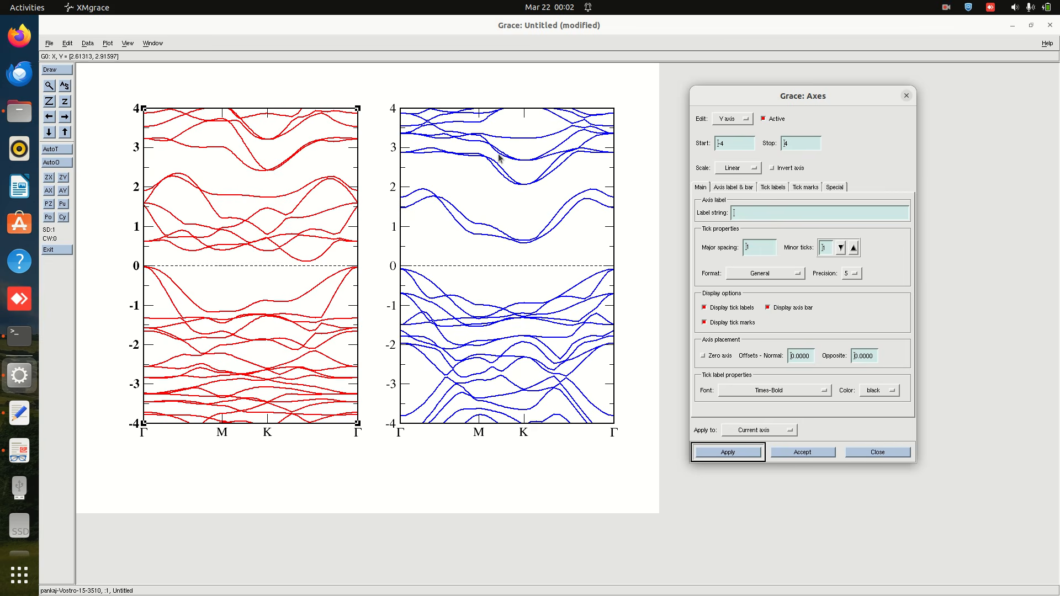
# Set the blue graph's Y axis tick label font to Times-Bold and apply it.
pyautogui.click(479, 256)
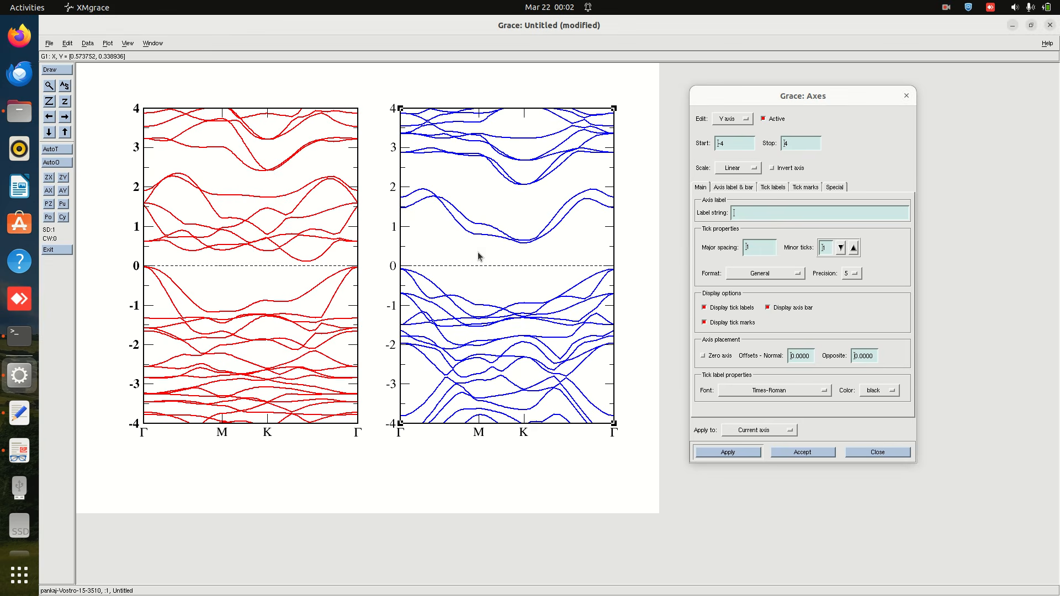
pyautogui.click(767, 395)
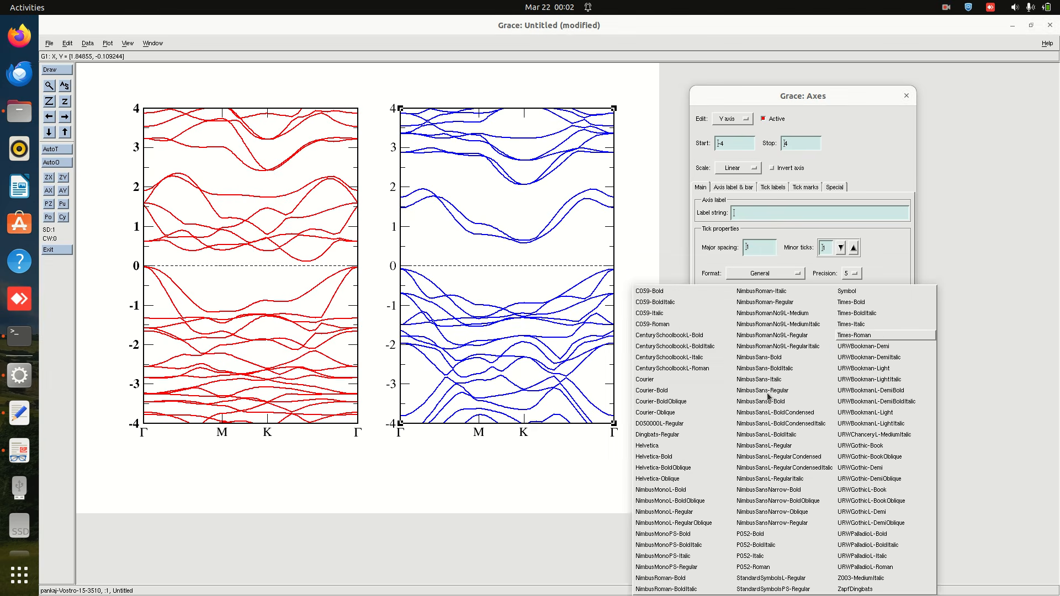
pyautogui.click(866, 302)
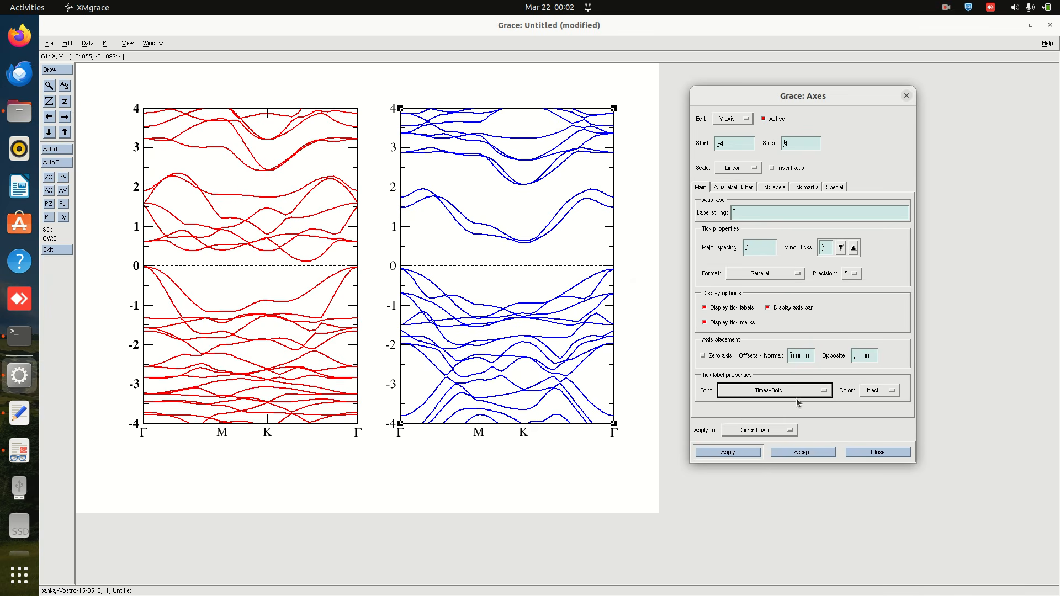
pyautogui.click(729, 452)
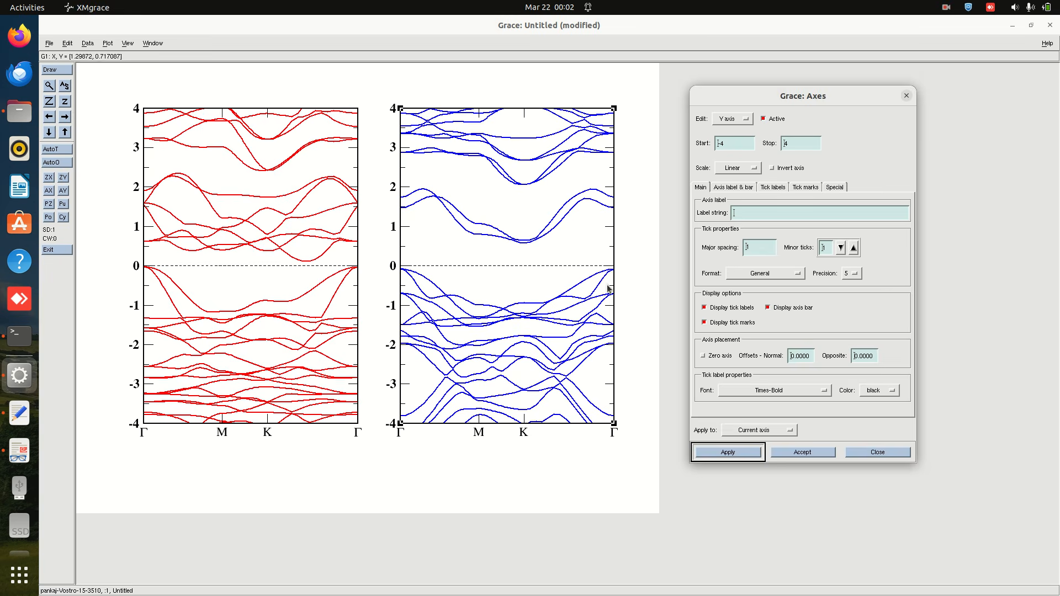
# Try Times-BoldItalic as the blue graph's Y axis tick label font.
pyautogui.click(750, 393)
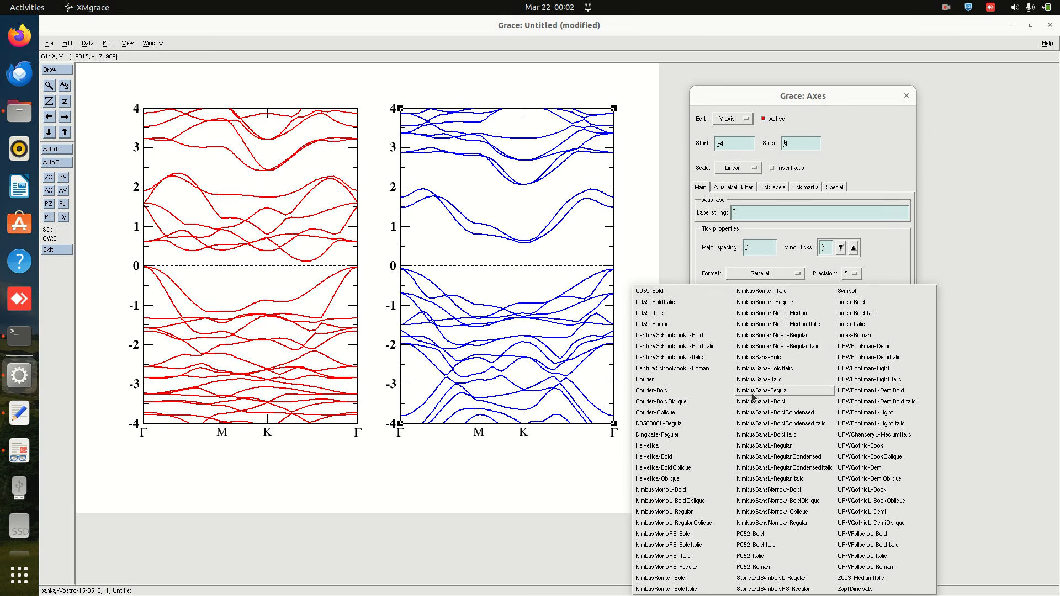
pyautogui.click(875, 315)
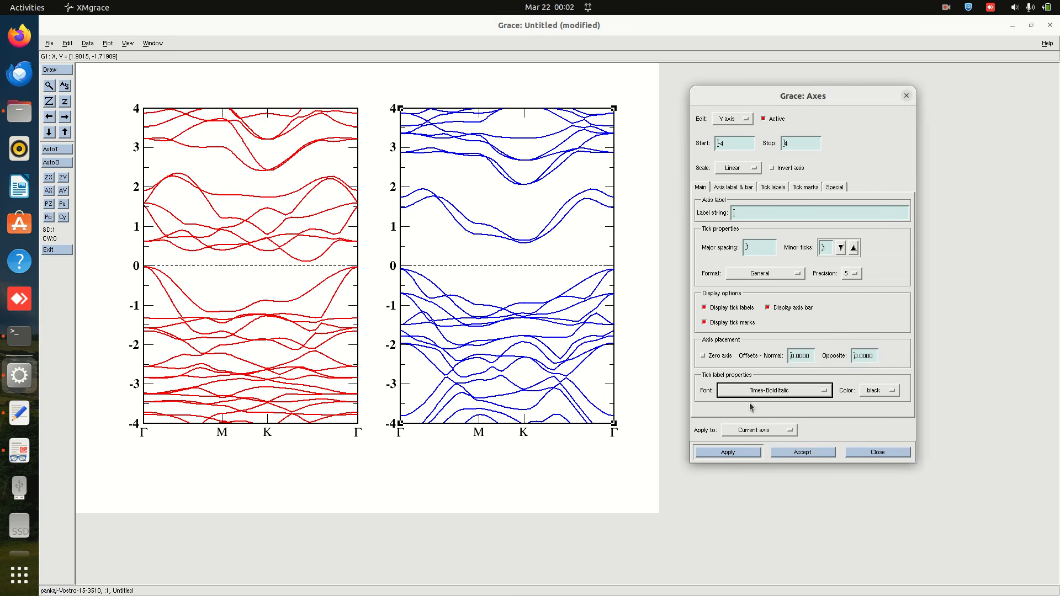
pyautogui.click(721, 453)
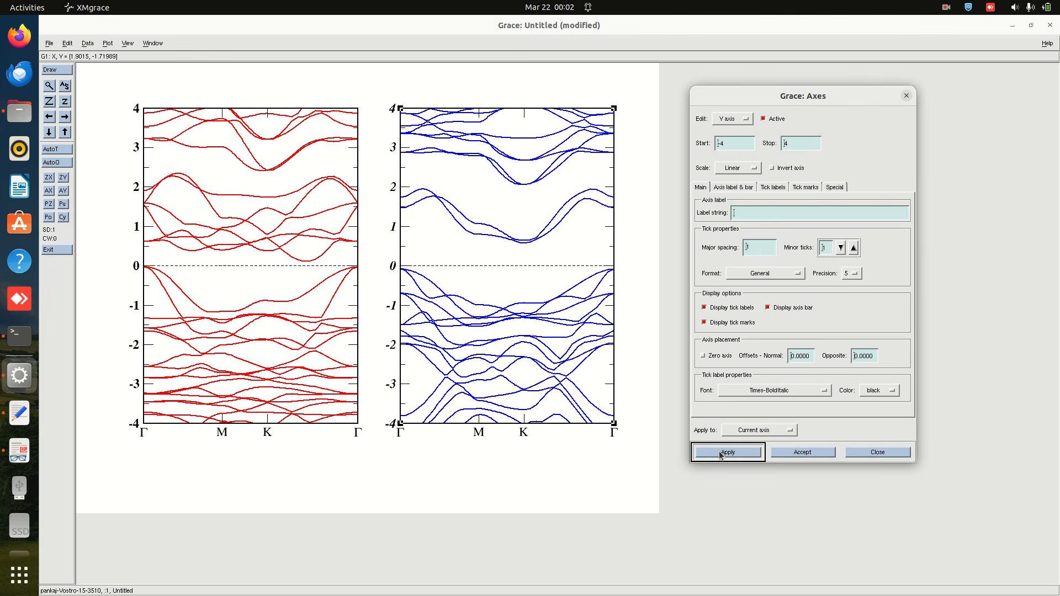
# Try NimbusSans-BoldItalic as the blue graph's Y axis tick label font.
pyautogui.click(780, 393)
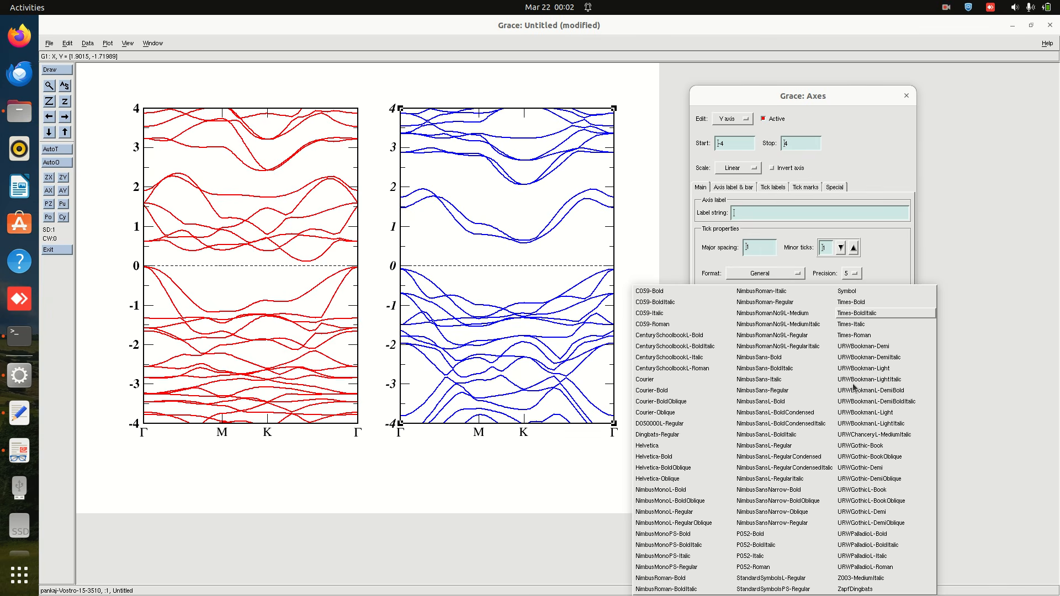
pyautogui.click(862, 468)
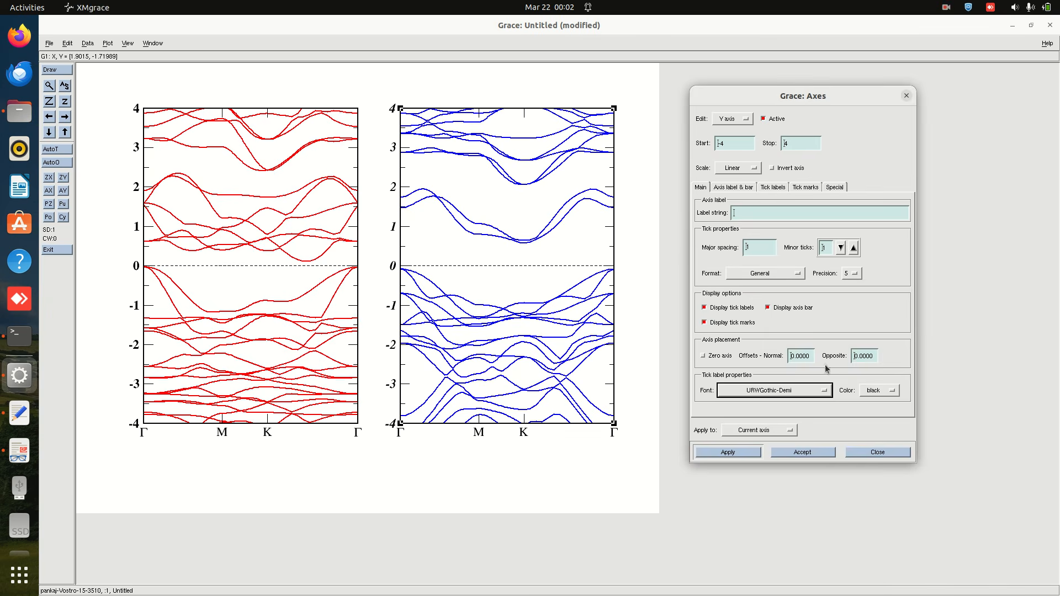
pyautogui.click(795, 401)
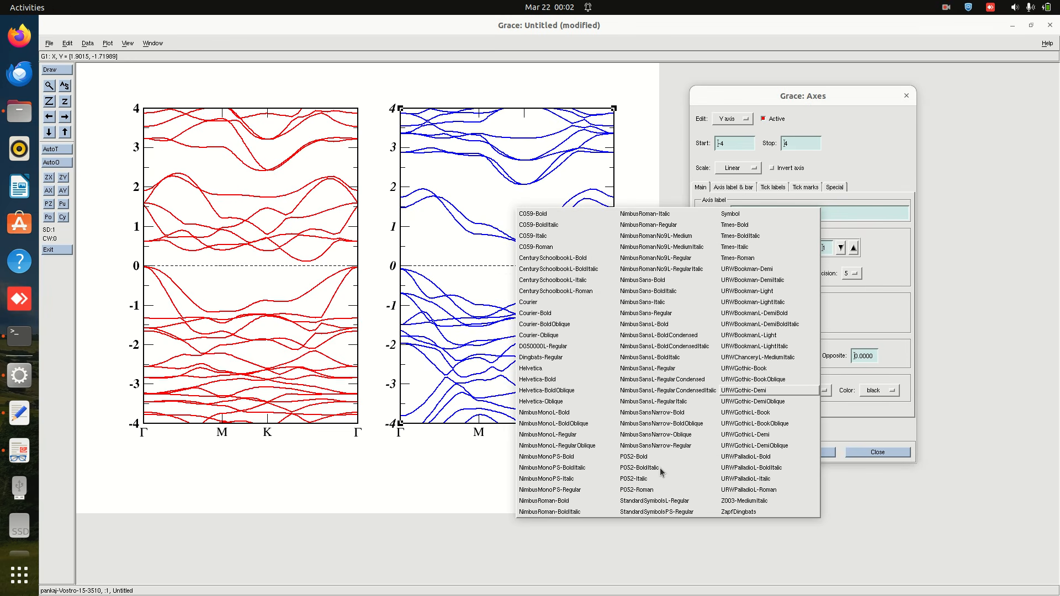
pyautogui.click(667, 294)
pyautogui.click(734, 451)
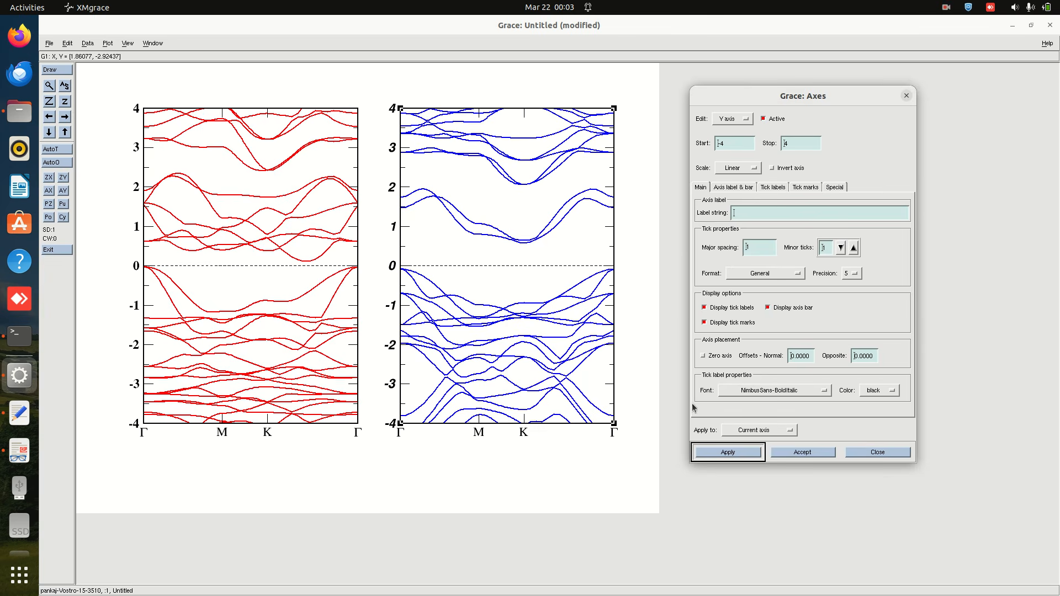
# Restore the blue graph's Y axis tick label font to Times-Bold, apply it and close the axes settings.
pyautogui.click(794, 392)
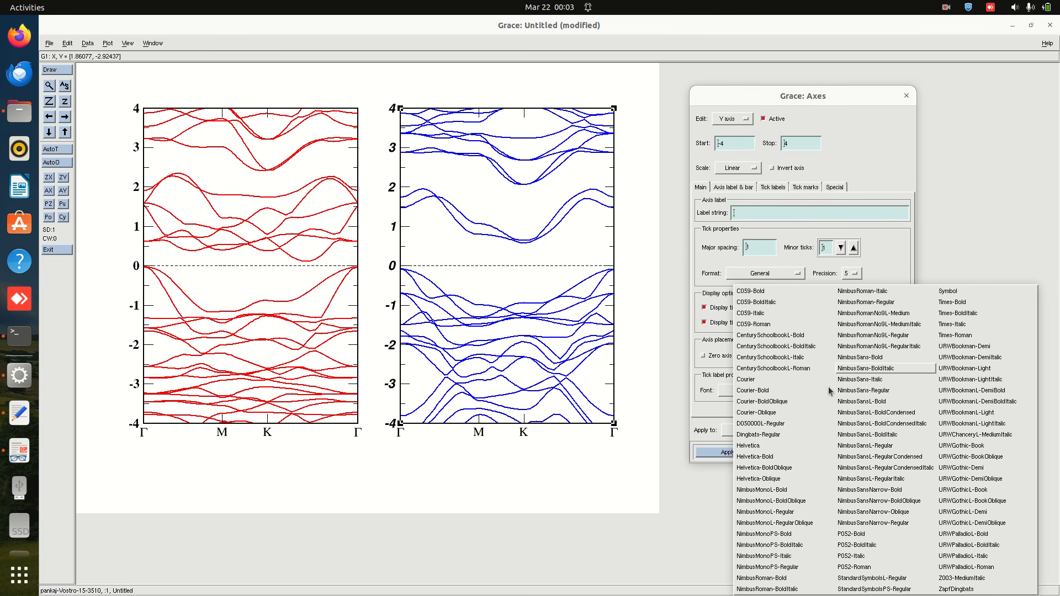
pyautogui.click(961, 305)
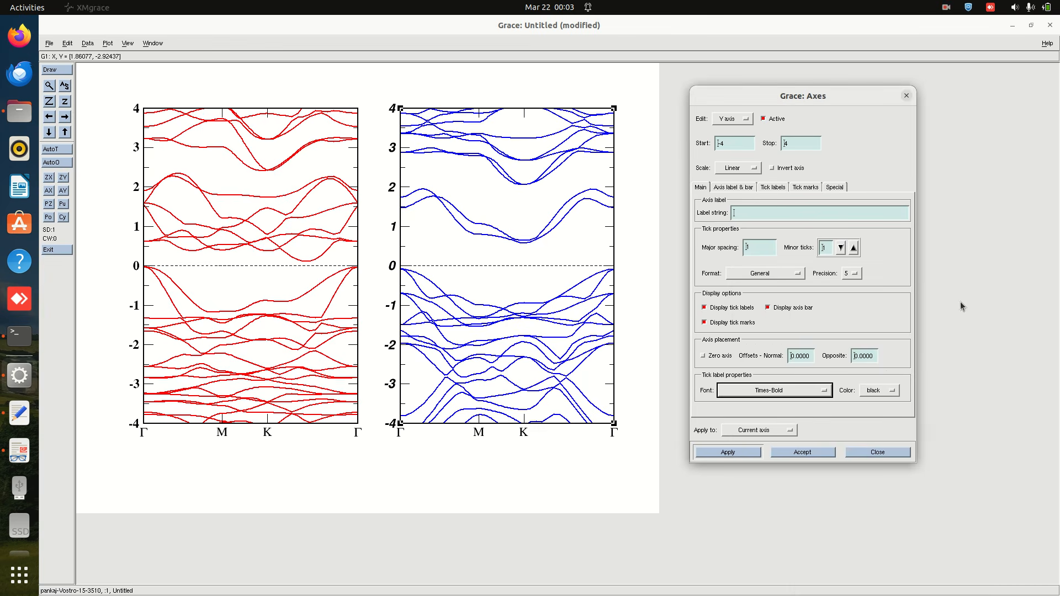
pyautogui.click(737, 456)
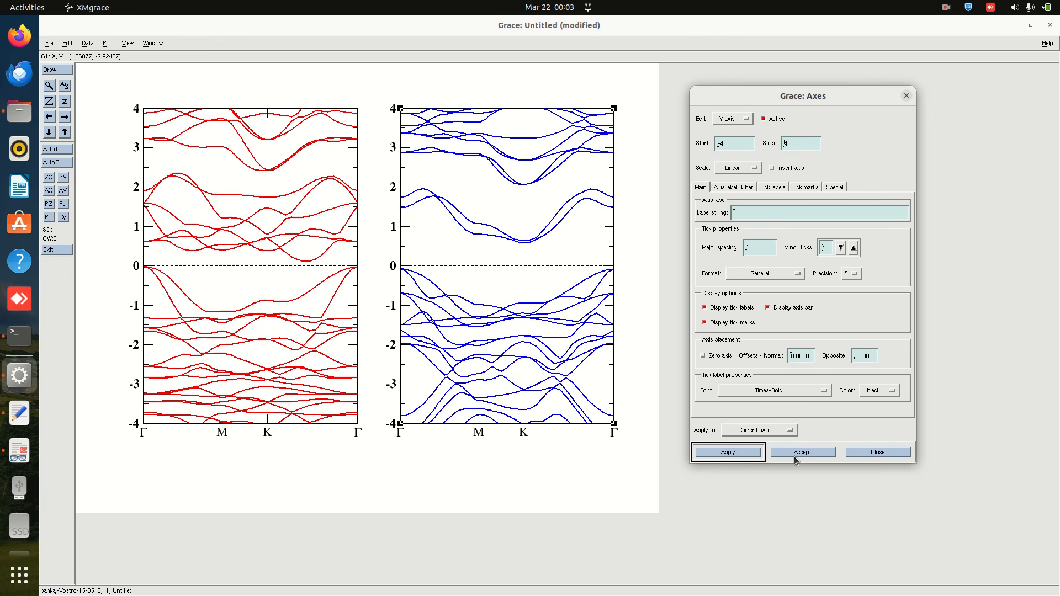
pyautogui.click(878, 452)
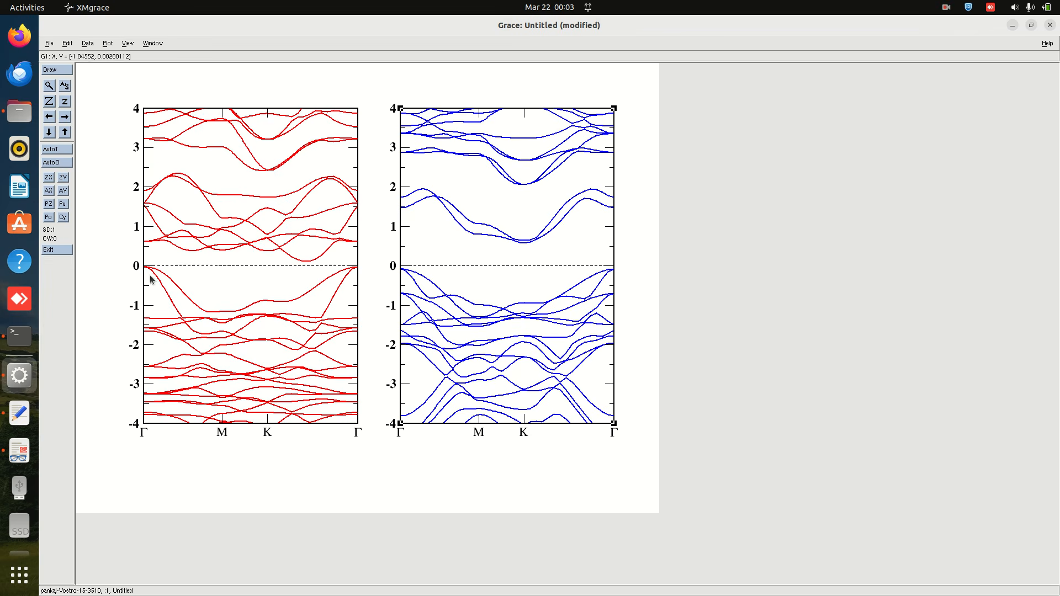
# Check the paper's Fig. 2 in Document Viewer, return to Grace, and set the red graph's Y axis label to "E - E\sF".
pyautogui.click(19, 451)
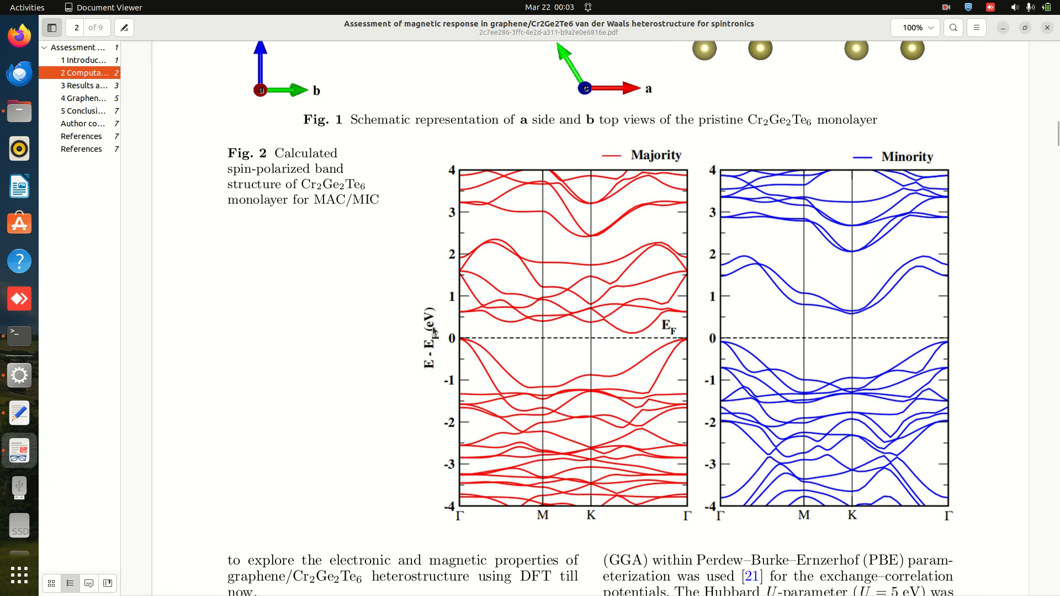
pyautogui.click(1003, 27)
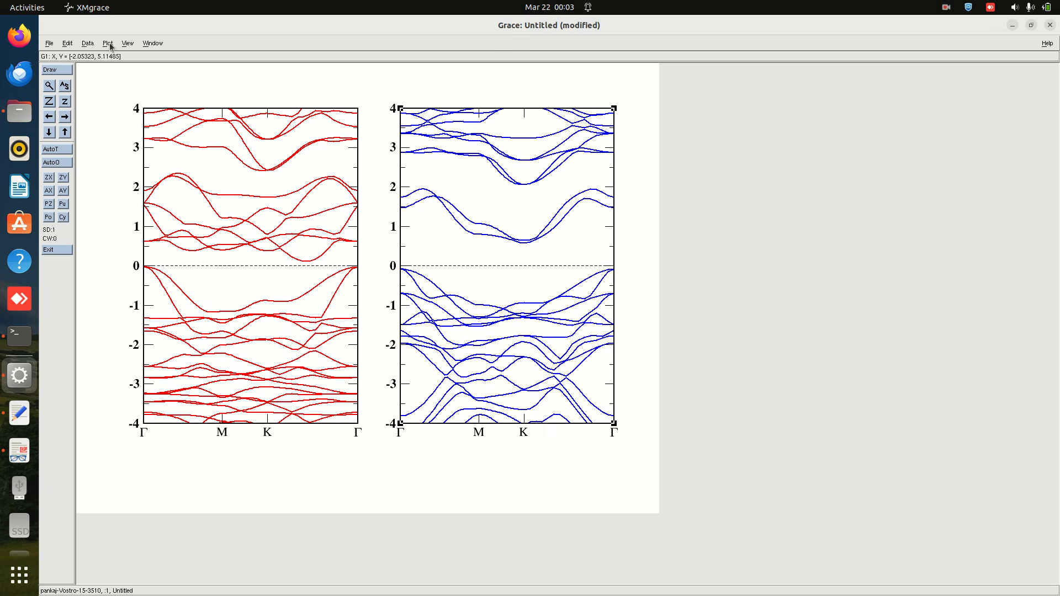
pyautogui.click(109, 44)
pyautogui.click(119, 98)
pyautogui.moveTo(527, 85); pyautogui.dragTo(727, 105)
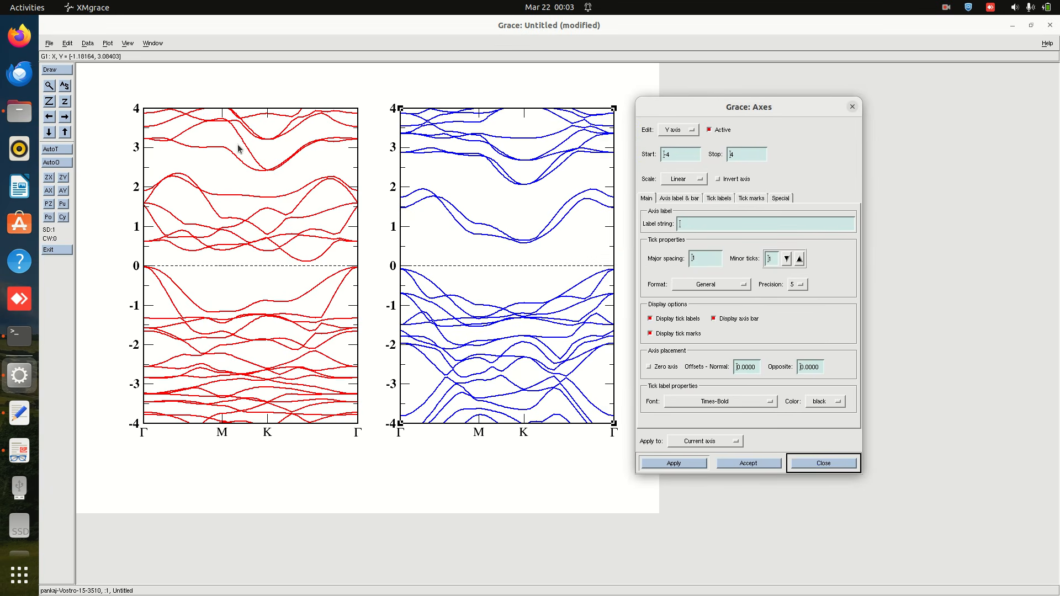
pyautogui.click(208, 164)
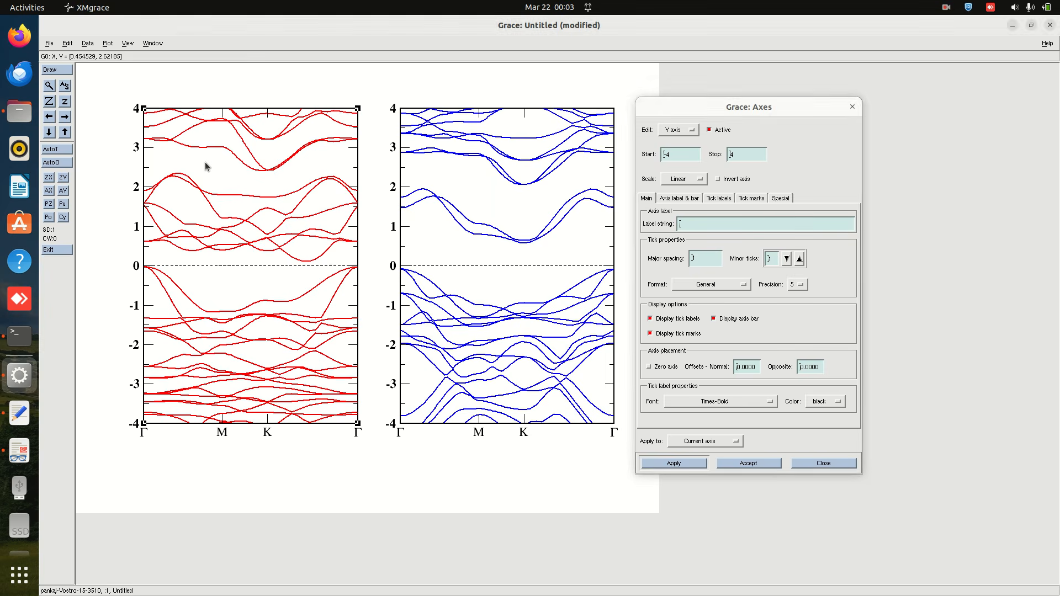
pyautogui.click(673, 133)
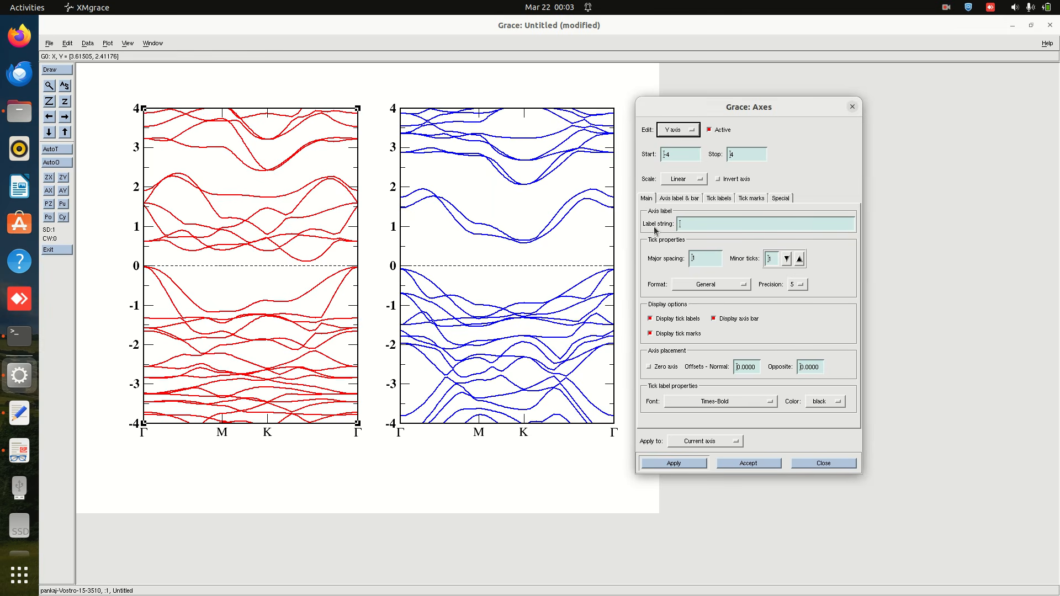
pyautogui.click(710, 229)
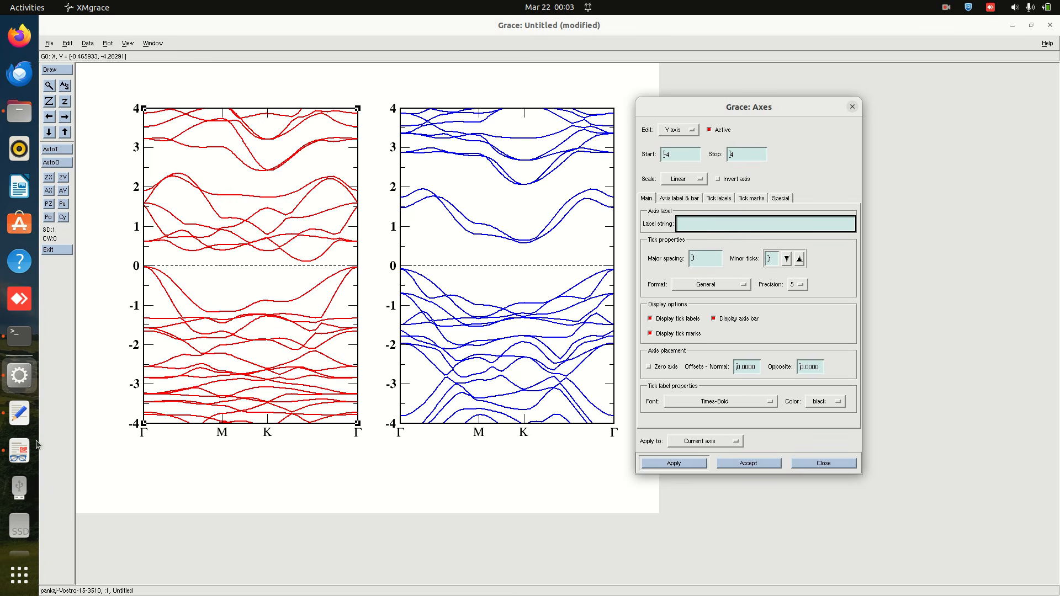
pyautogui.click(16, 382)
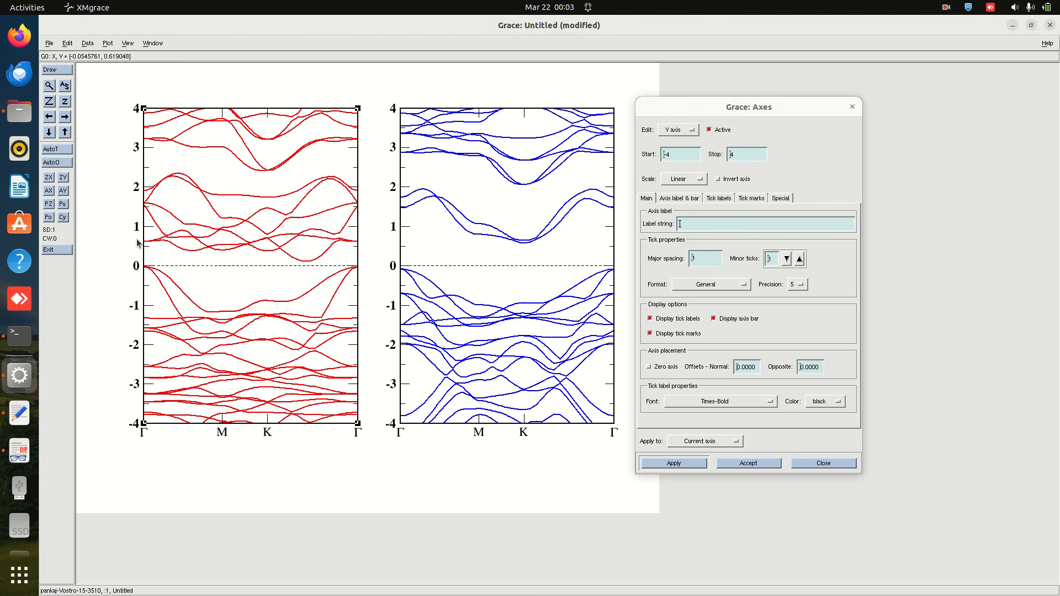
pyautogui.click(698, 229)
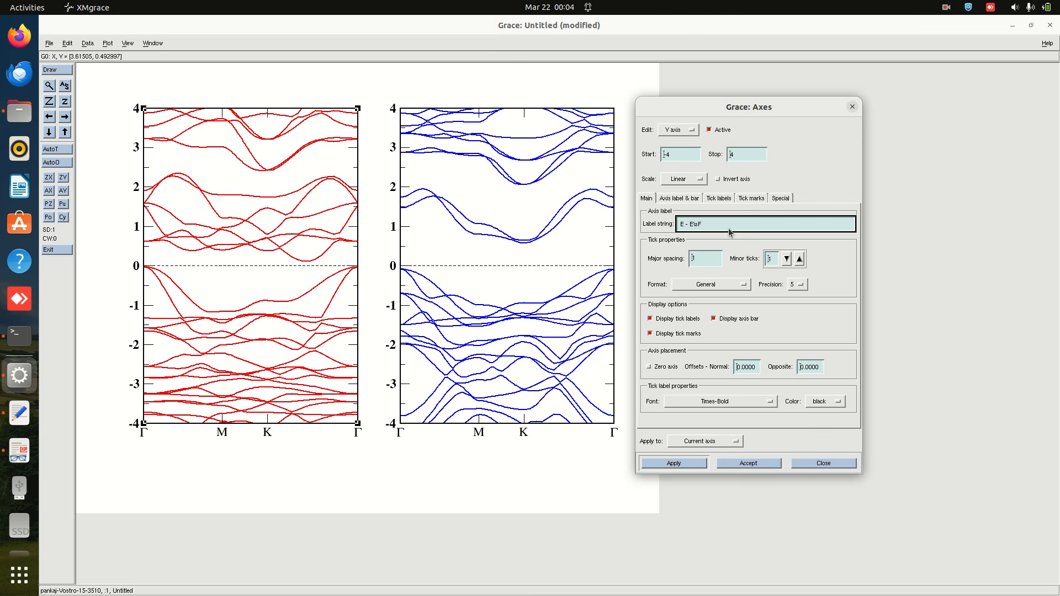
pyautogui.click(682, 466)
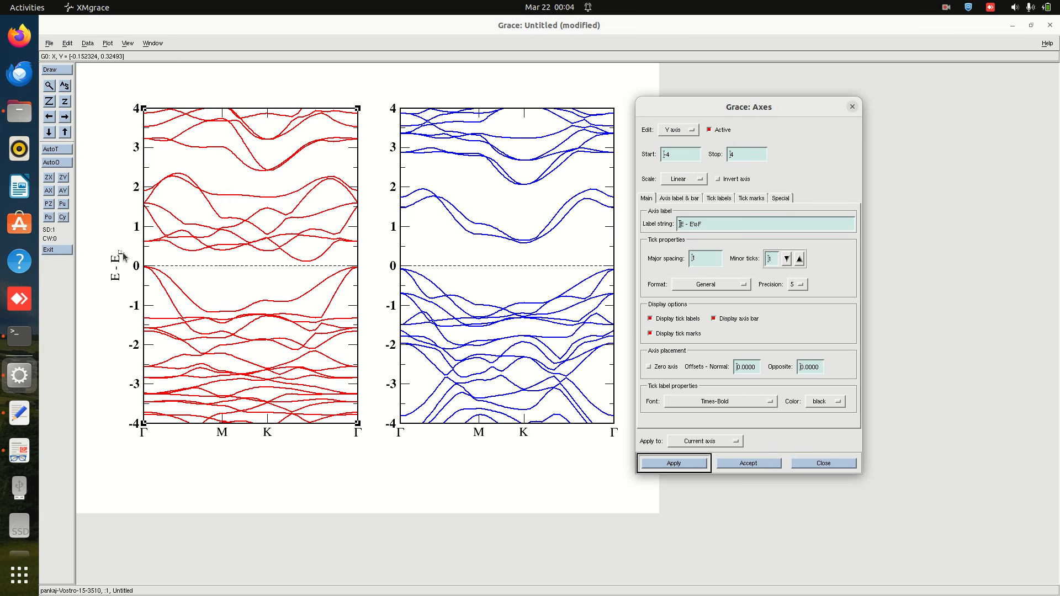
# Extend the red graph's Y axis label to "E - E\sF \N (eV)" so the unit is at normal text level, and apply it.
pyautogui.click(709, 225)
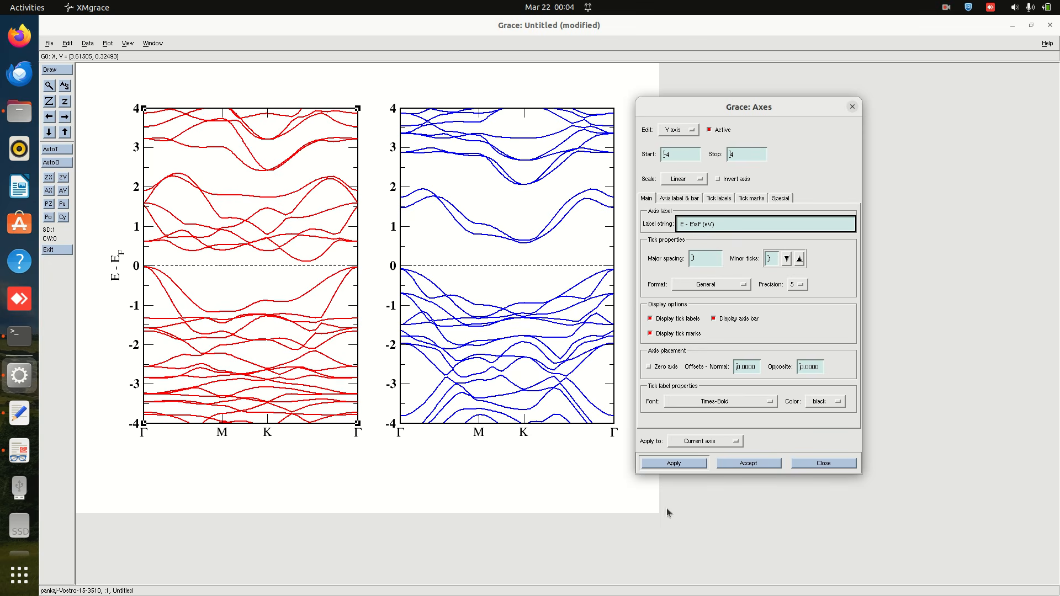
pyautogui.click(673, 464)
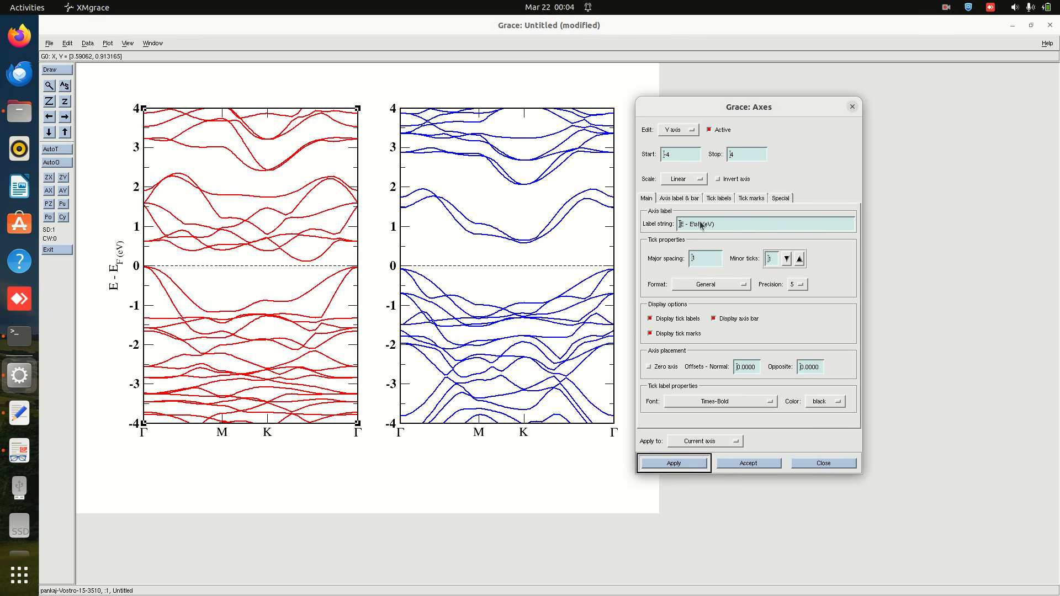
pyautogui.click(724, 226)
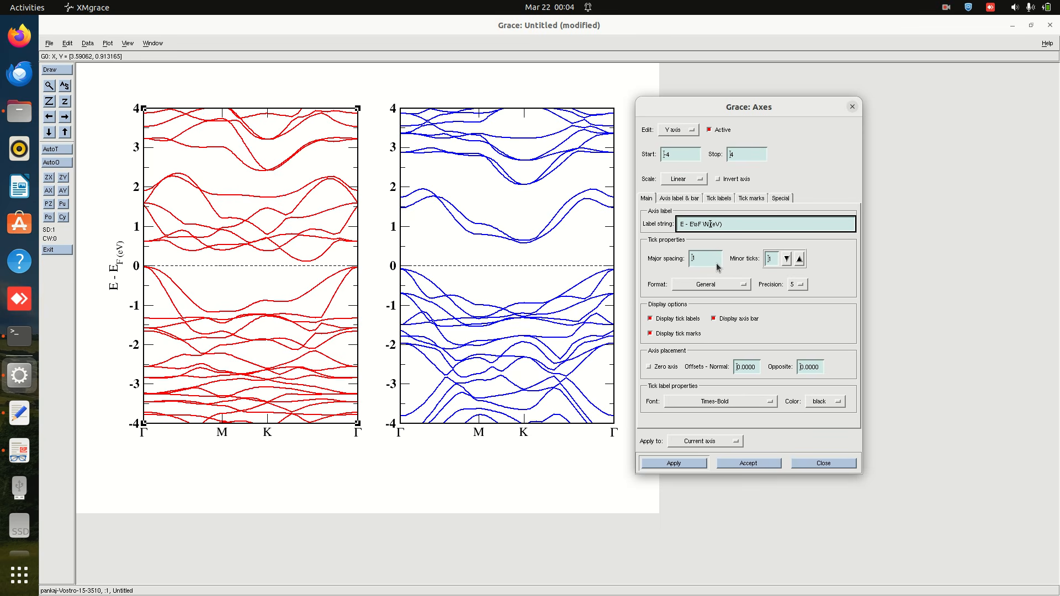
pyautogui.click(687, 466)
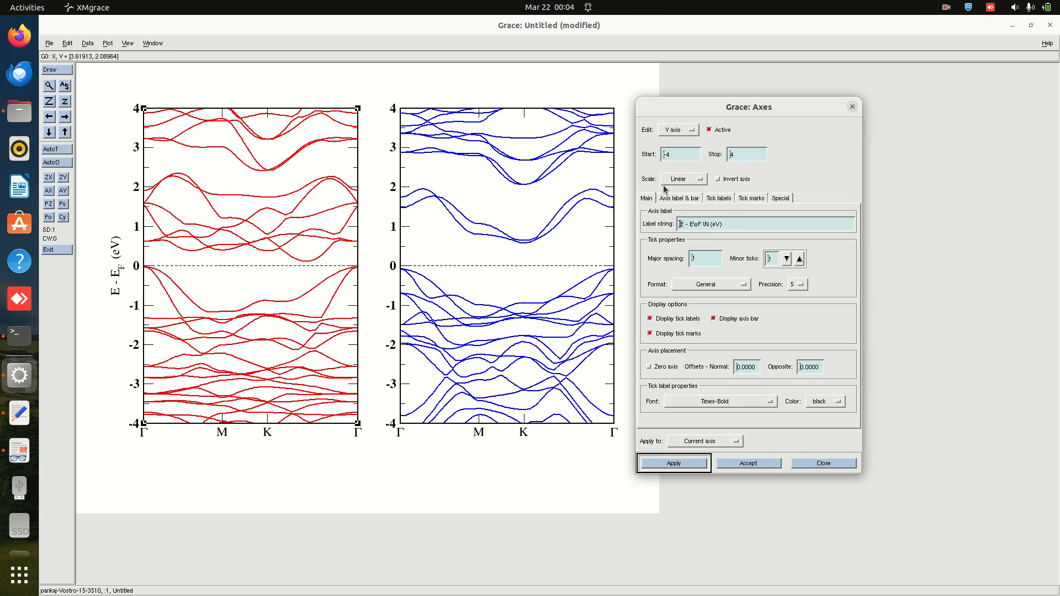
# Set the font of the red graph's Y axis label to Times-Bold and apply it.
pyautogui.click(678, 199)
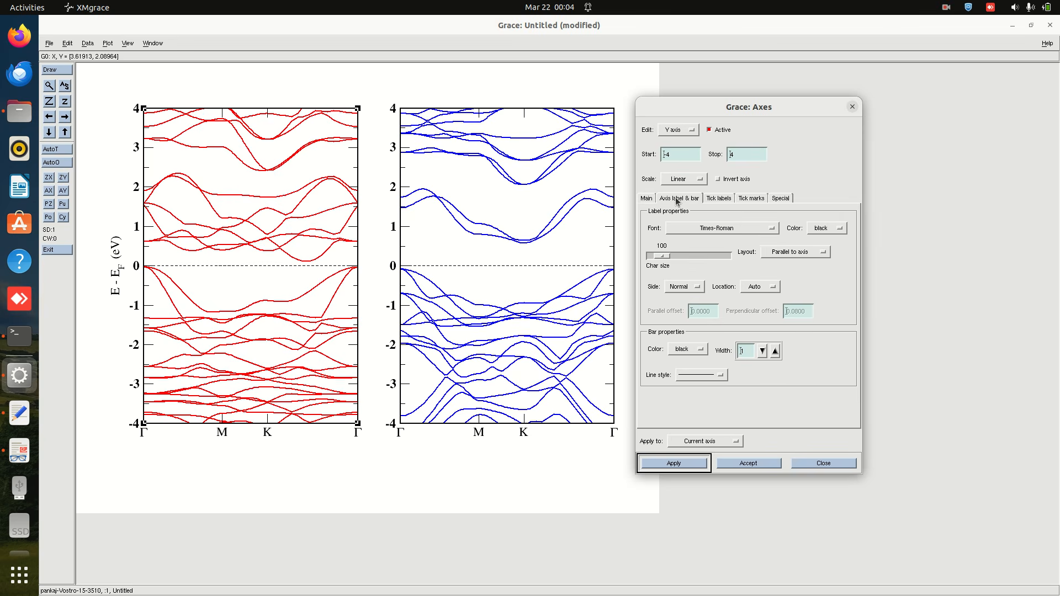
pyautogui.click(718, 232)
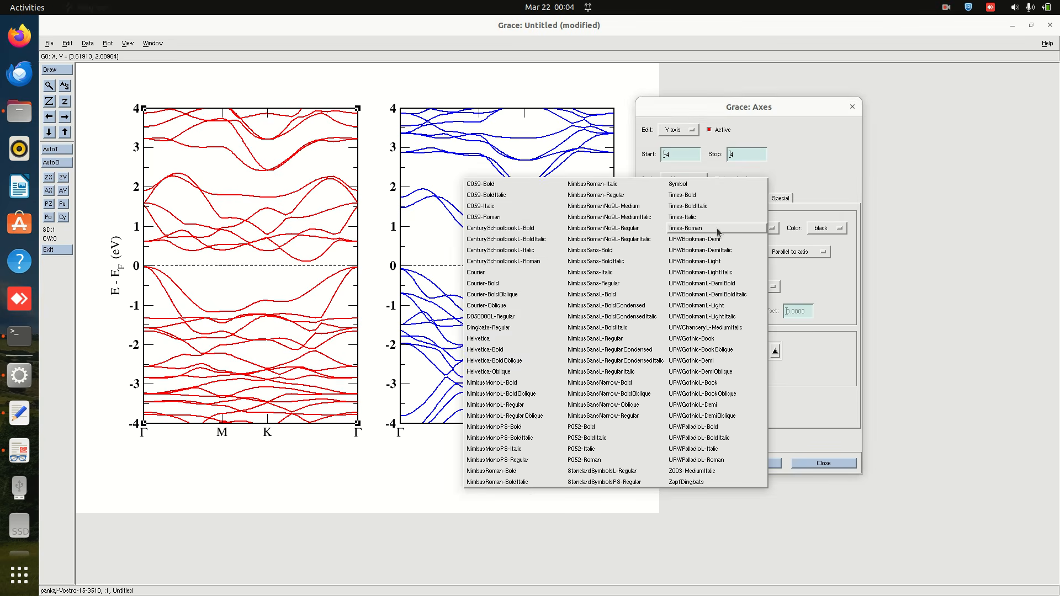
pyautogui.click(696, 201)
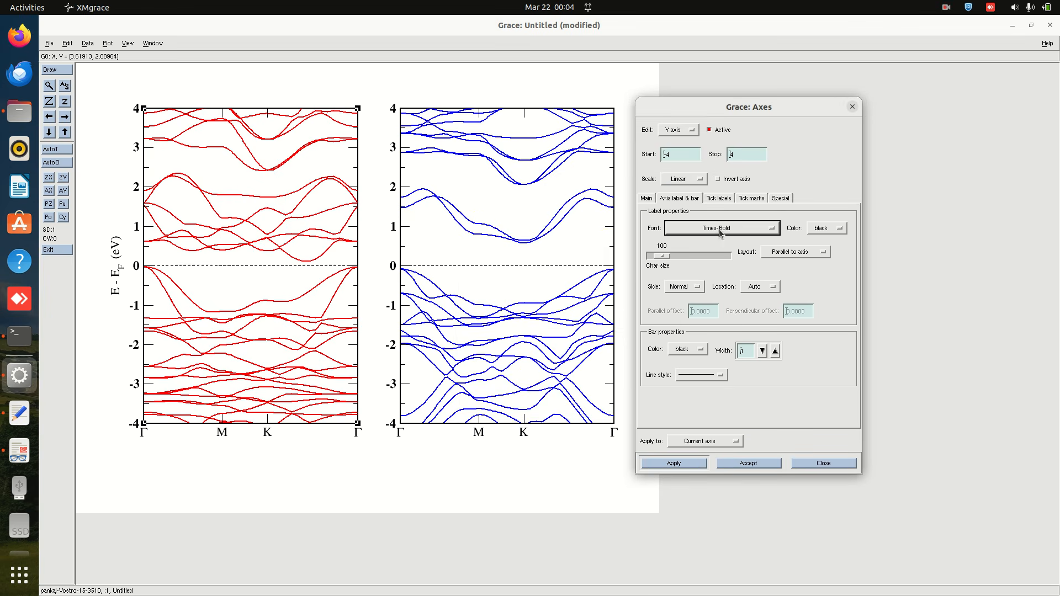
pyautogui.click(689, 467)
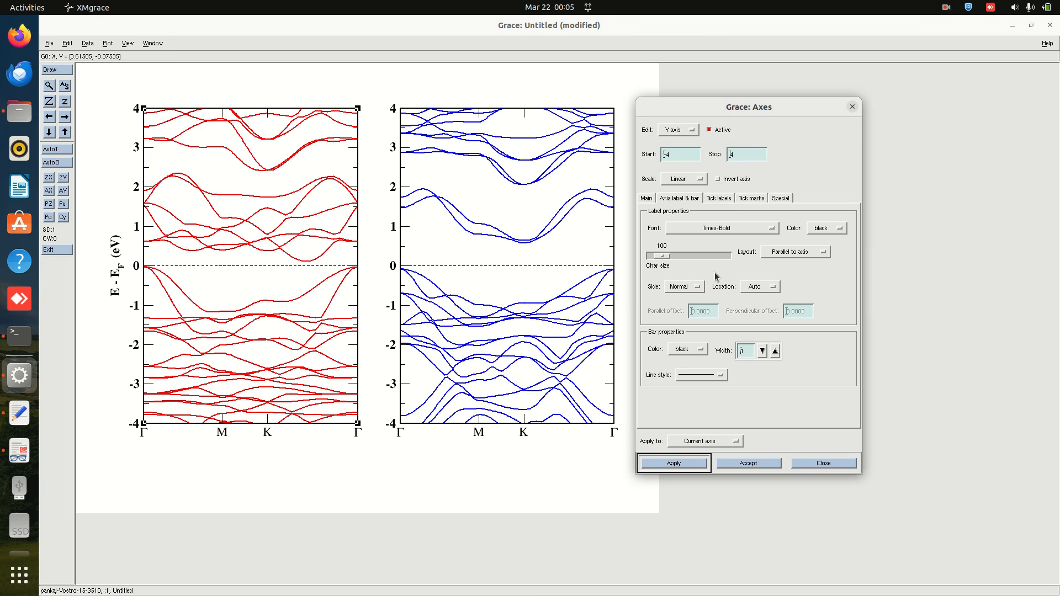
# Set the character size of the red graph's Y axis label to 125, apply it and close the axes settings.
pyautogui.click(677, 257)
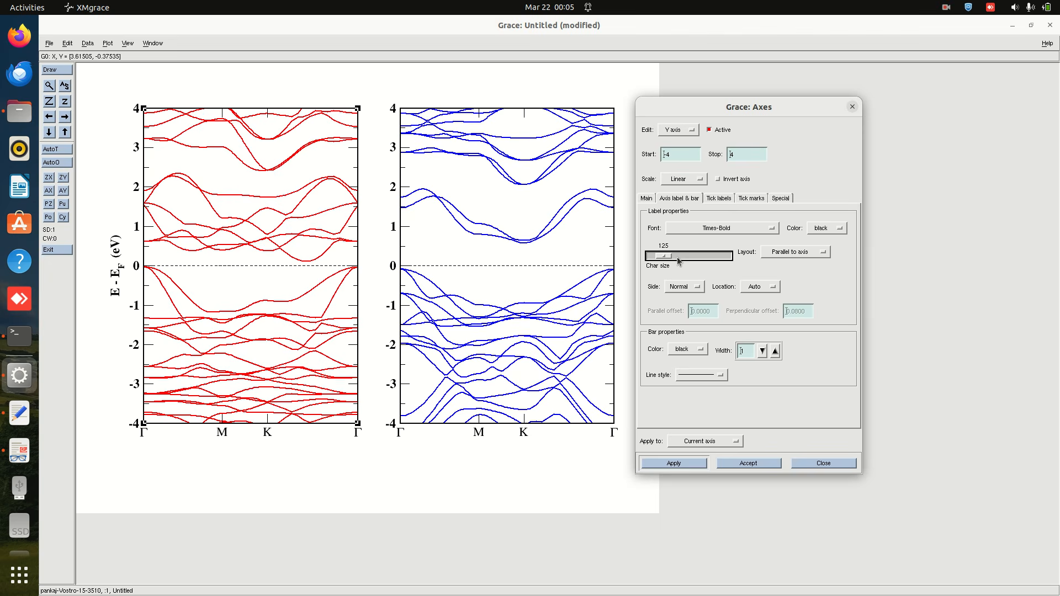
pyautogui.click(674, 464)
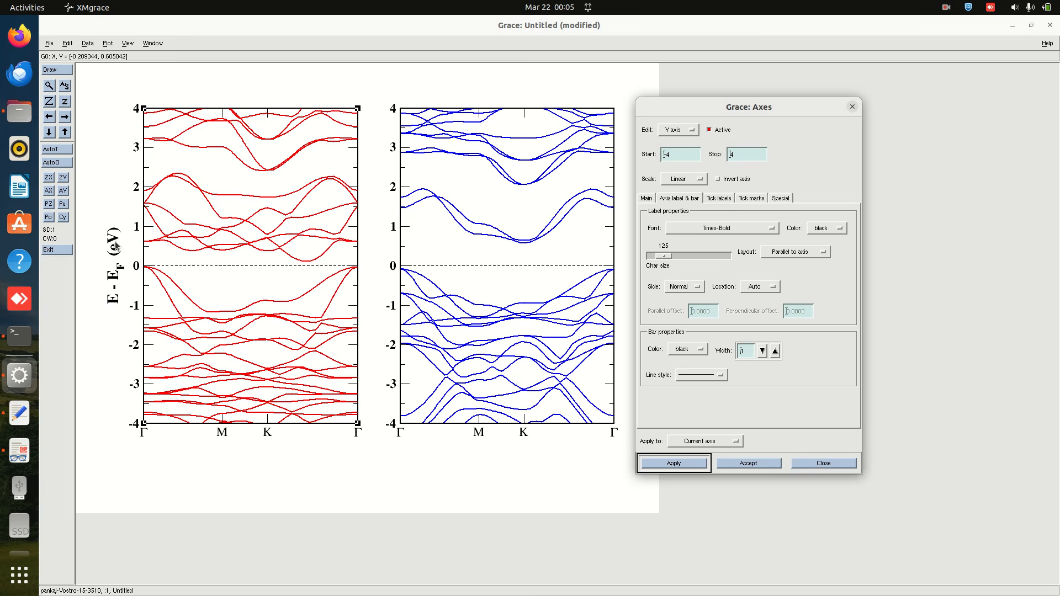
pyautogui.click(853, 107)
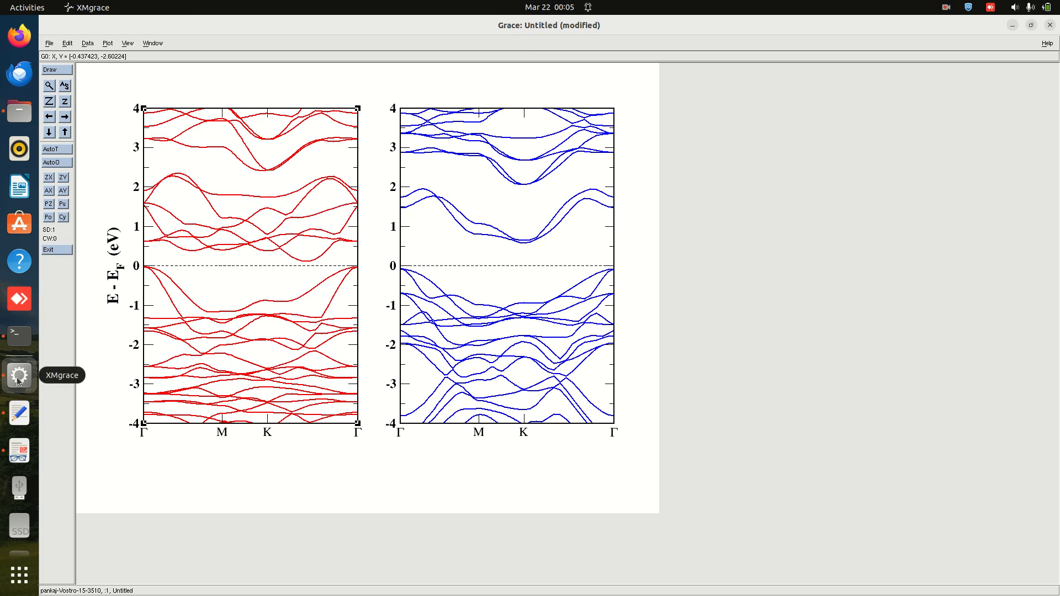
# Check the paper's Fig. 2, return to Grace, and draw a full-height vertical line from 4 to -4 just before M in the red graph.
pyautogui.click(19, 451)
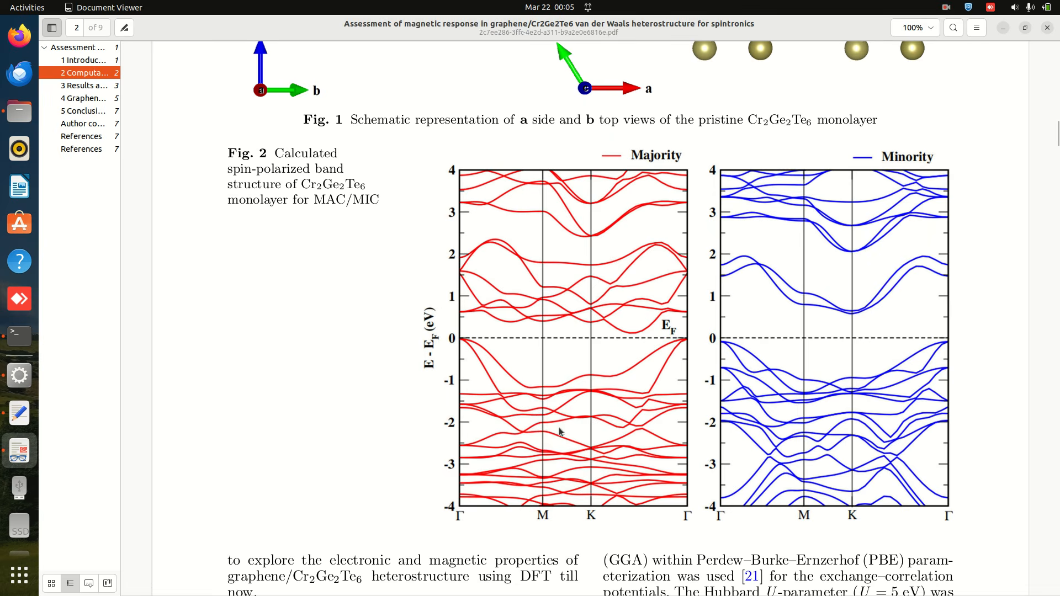
pyautogui.click(1003, 28)
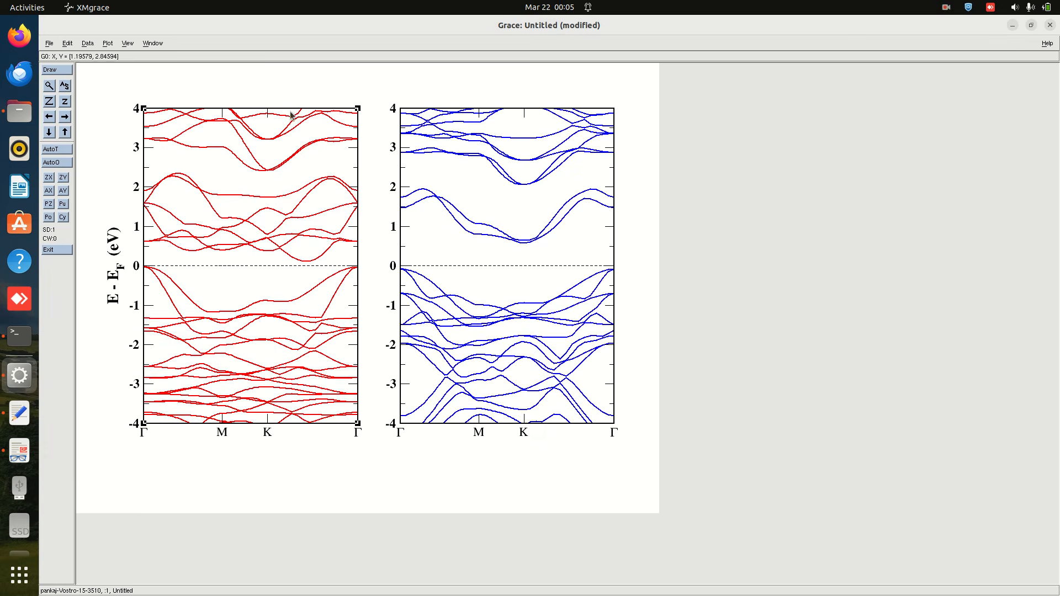
pyautogui.click(152, 44)
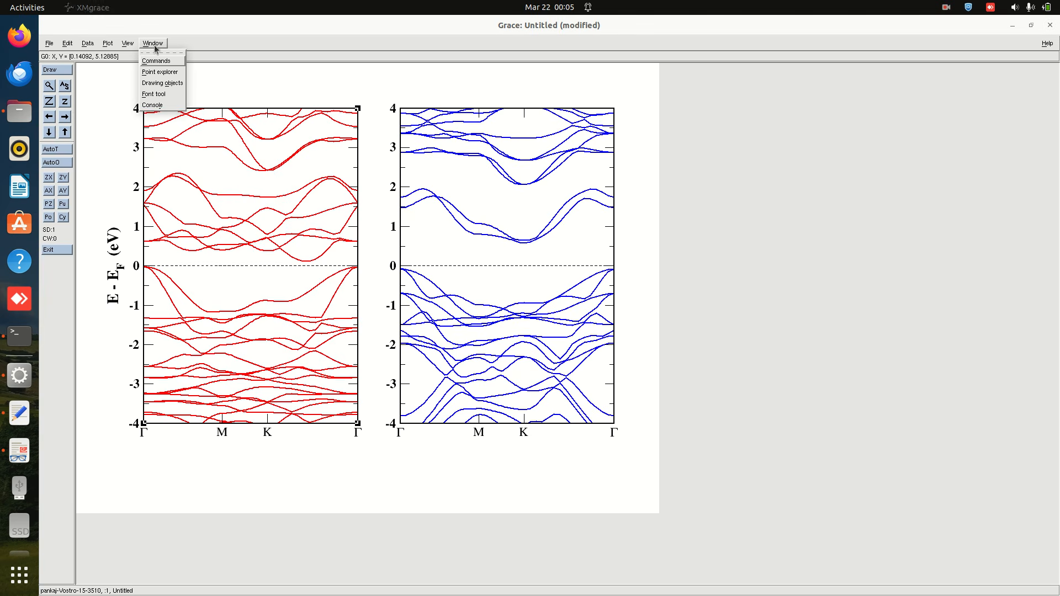
pyautogui.click(169, 84)
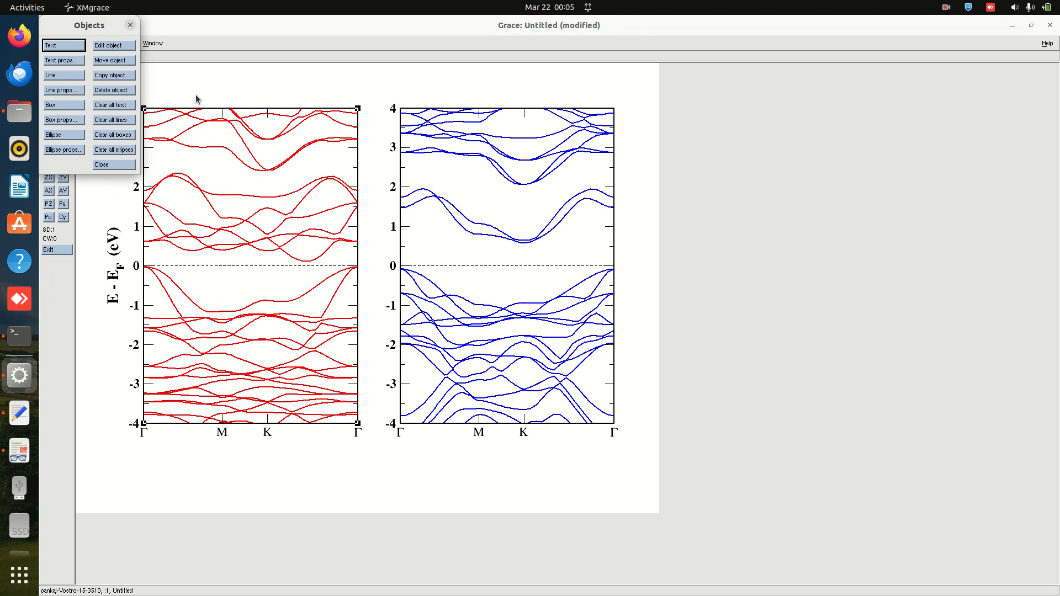
pyautogui.moveTo(87, 25); pyautogui.dragTo(736, 97)
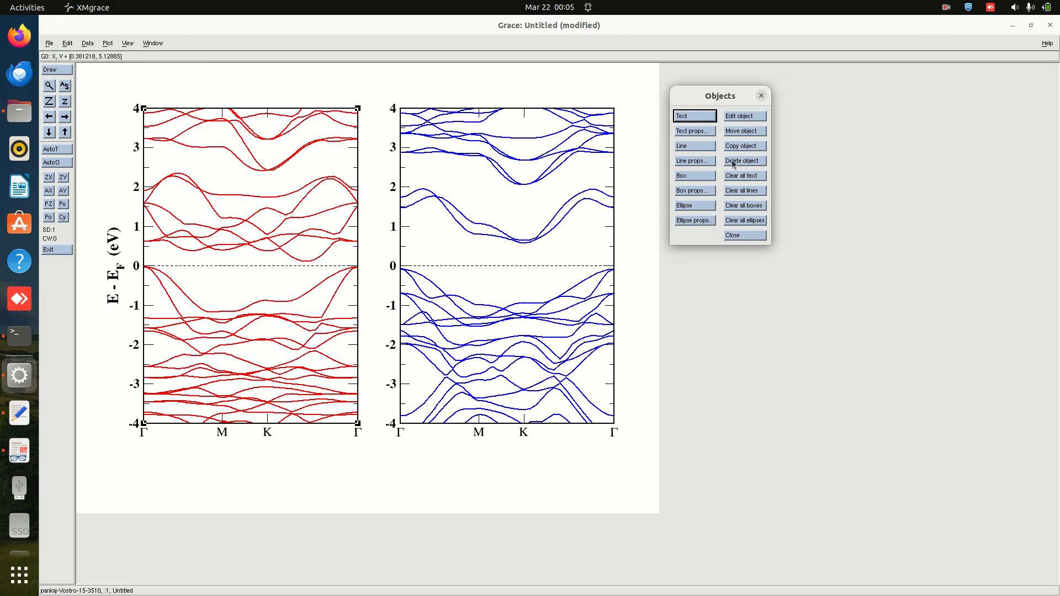
pyautogui.click(694, 147)
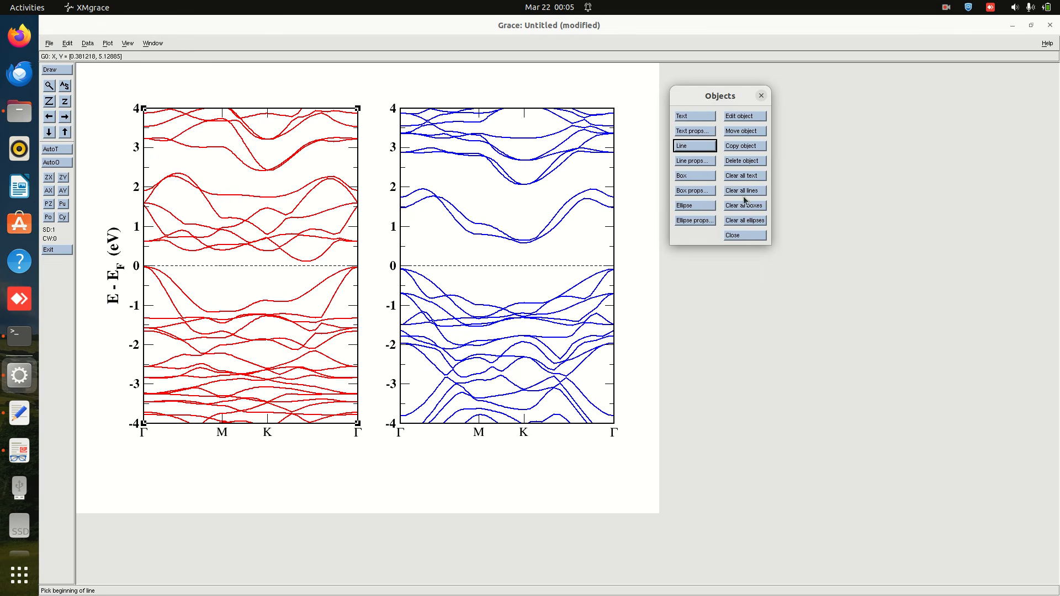
pyautogui.click(211, 107)
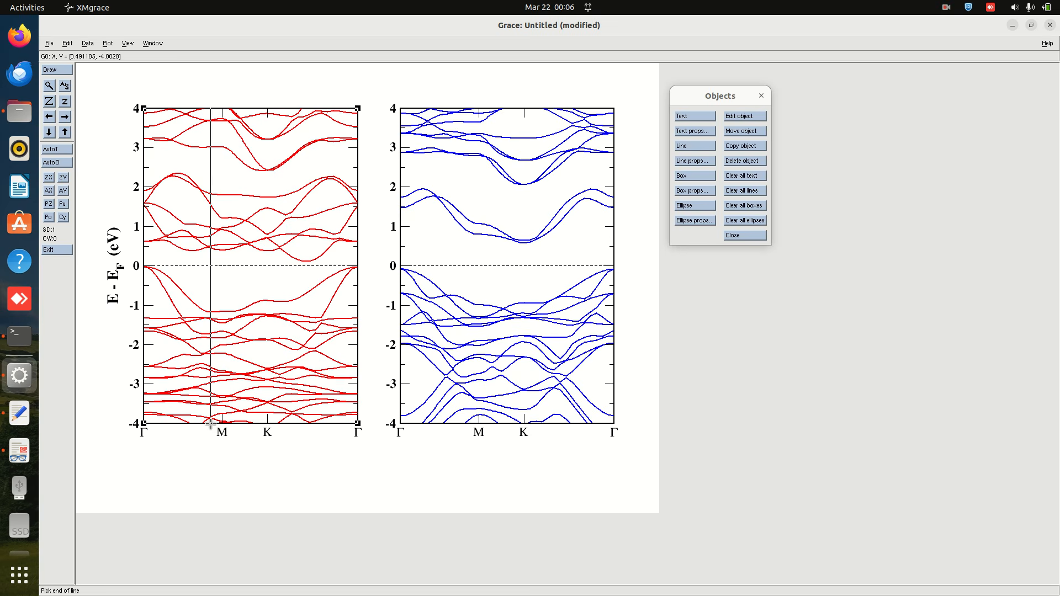
pyautogui.click(210, 422)
# Move the vertical line onto the M tick of the red graph and fine-tune its alignment.
pyautogui.click(748, 137)
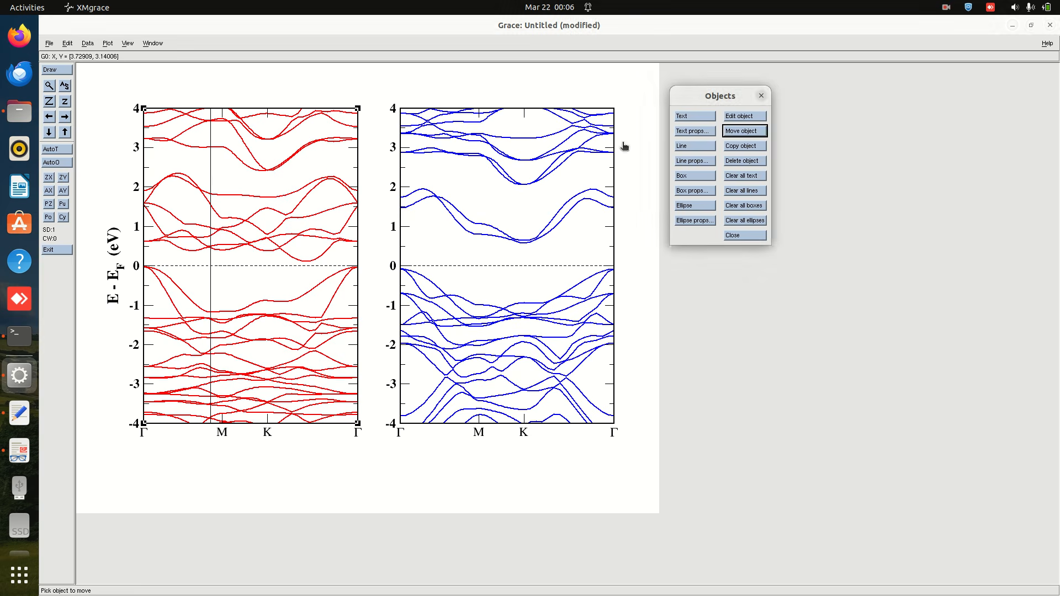
pyautogui.click(211, 185)
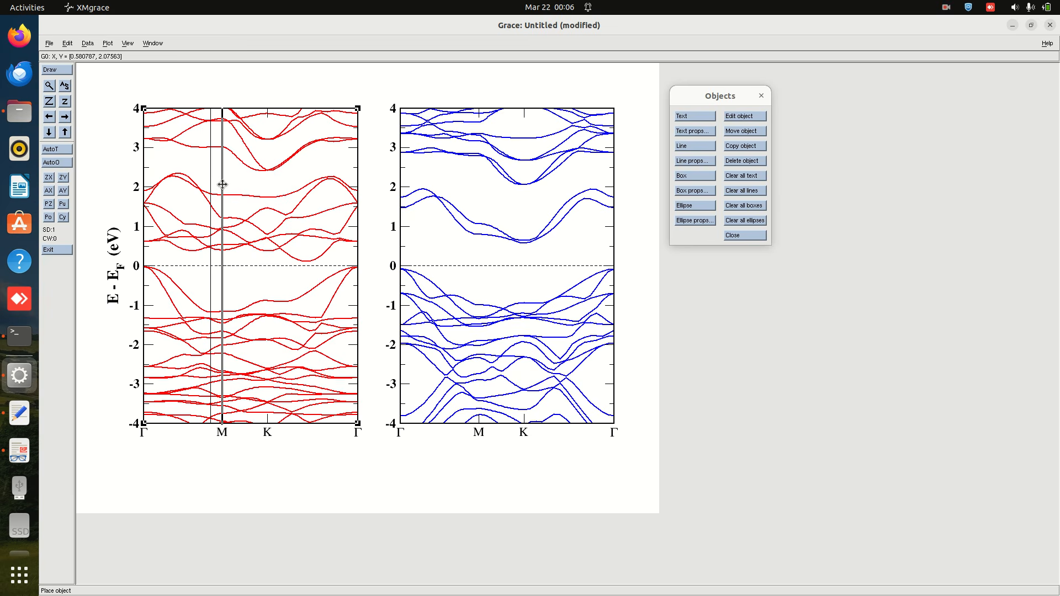
pyautogui.click(222, 184)
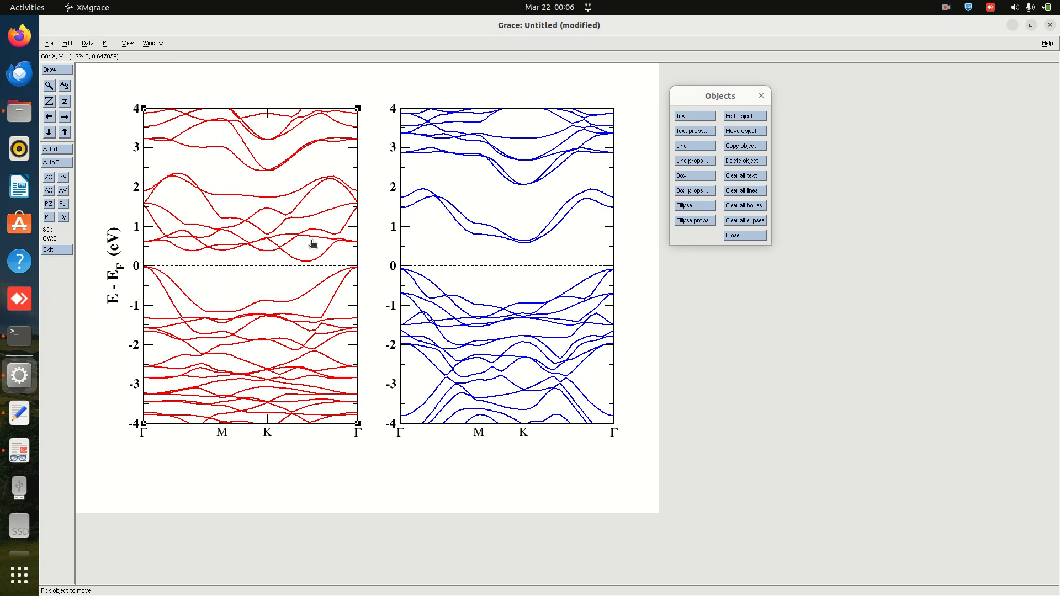
pyautogui.click(221, 181)
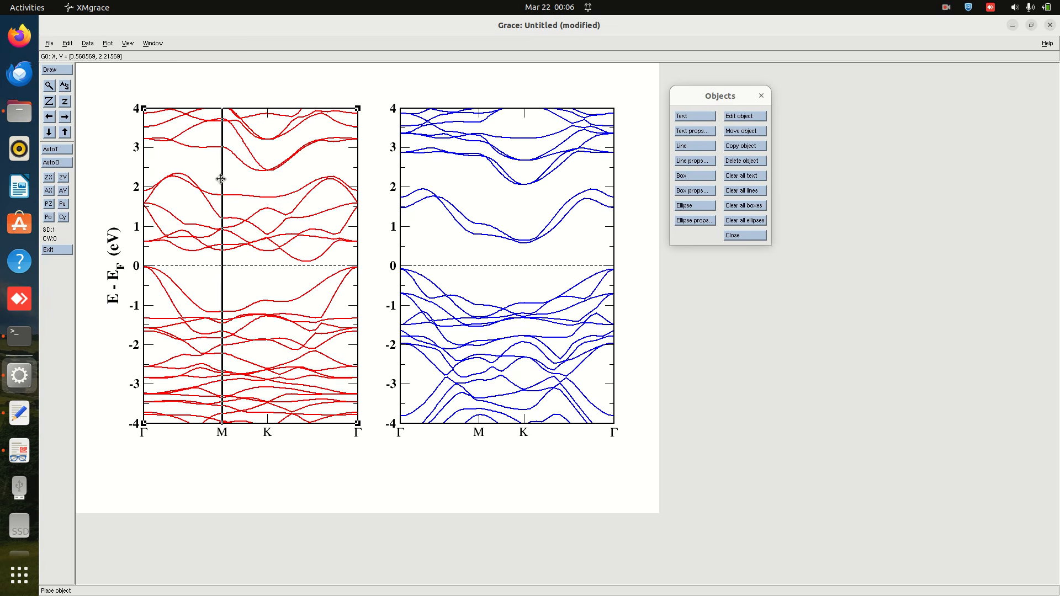
pyautogui.click(222, 180)
pyautogui.click(223, 182)
pyautogui.click(222, 181)
pyautogui.click(220, 177)
pyautogui.click(219, 177)
pyautogui.click(222, 180)
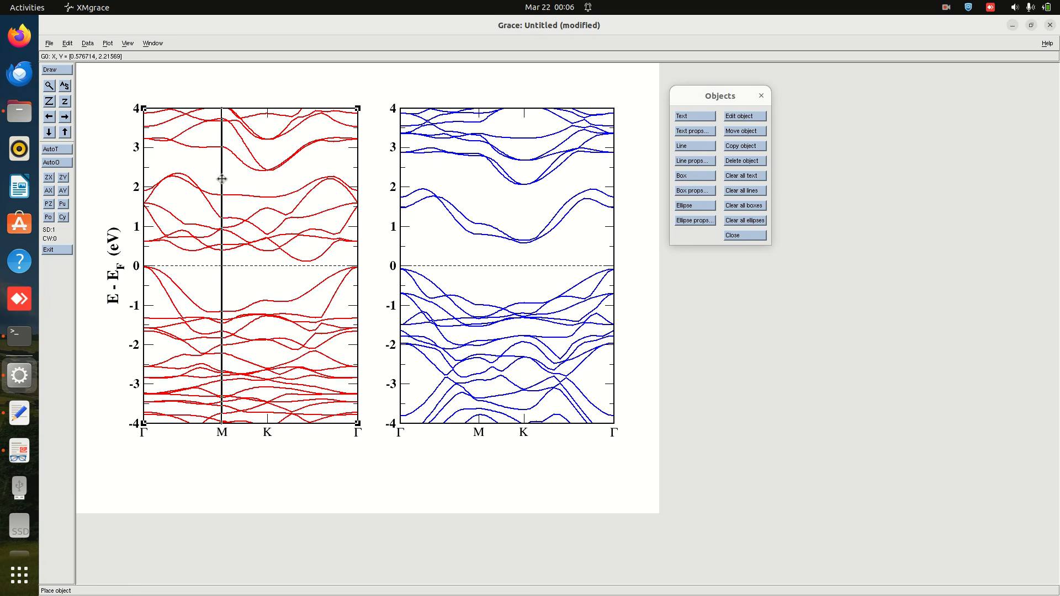
pyautogui.click(223, 178)
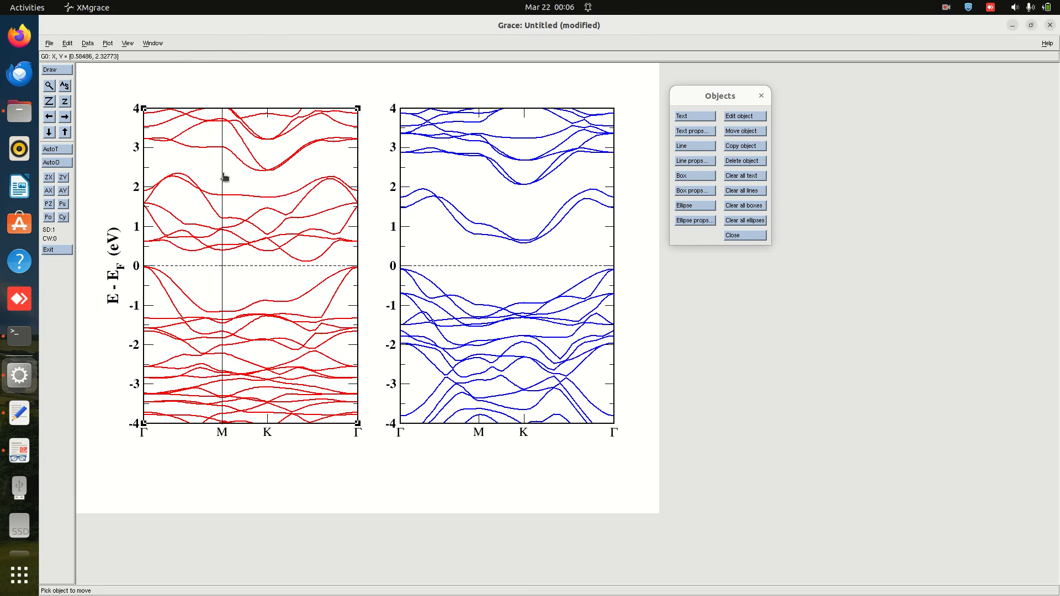
pyautogui.click(221, 174)
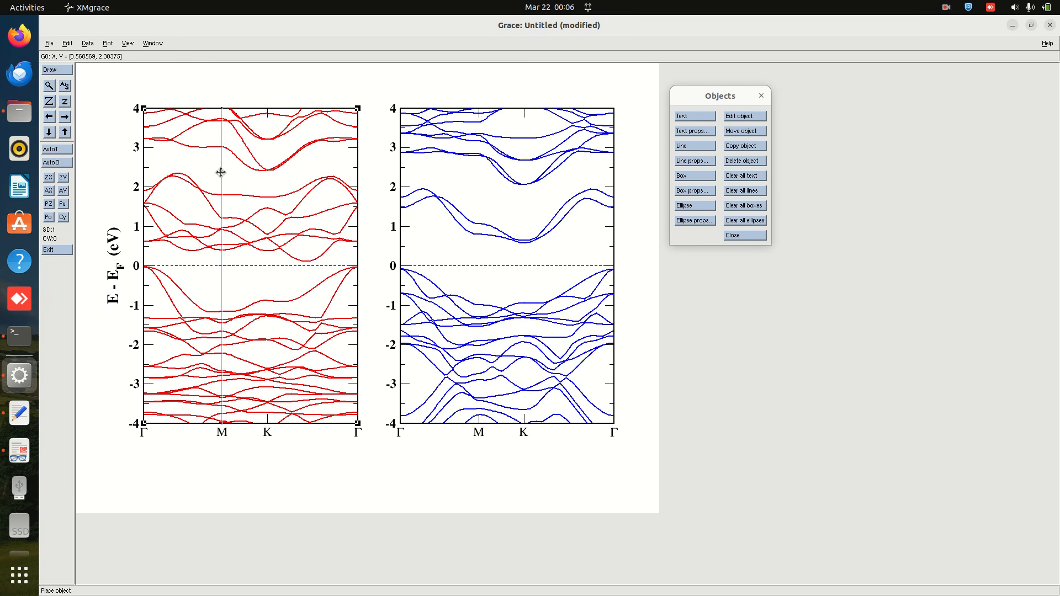
pyautogui.click(221, 173)
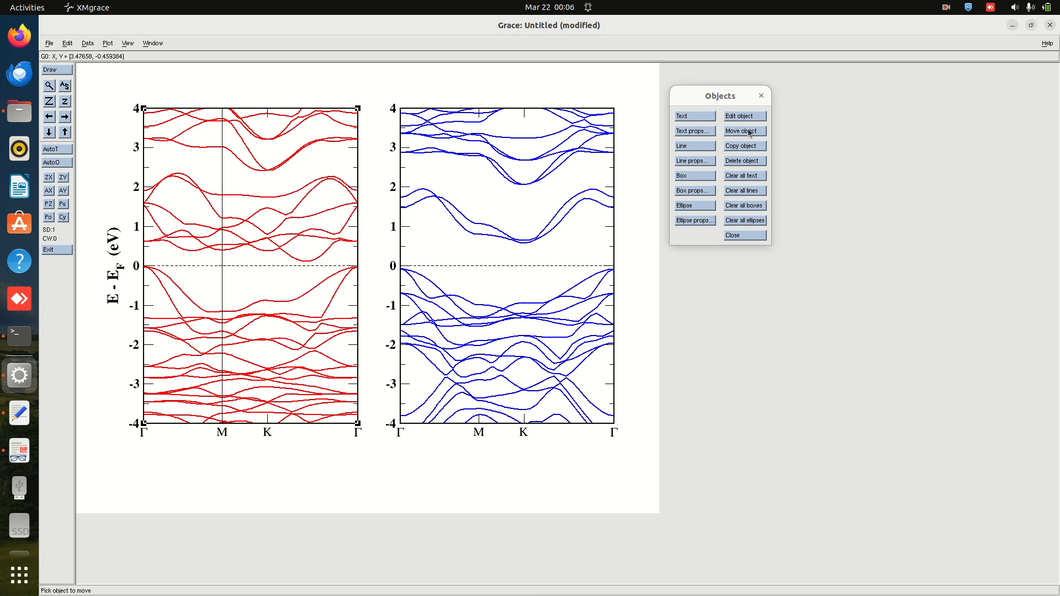
# Copy the vertical line at M to the K tick of the red graph.
pyautogui.click(741, 148)
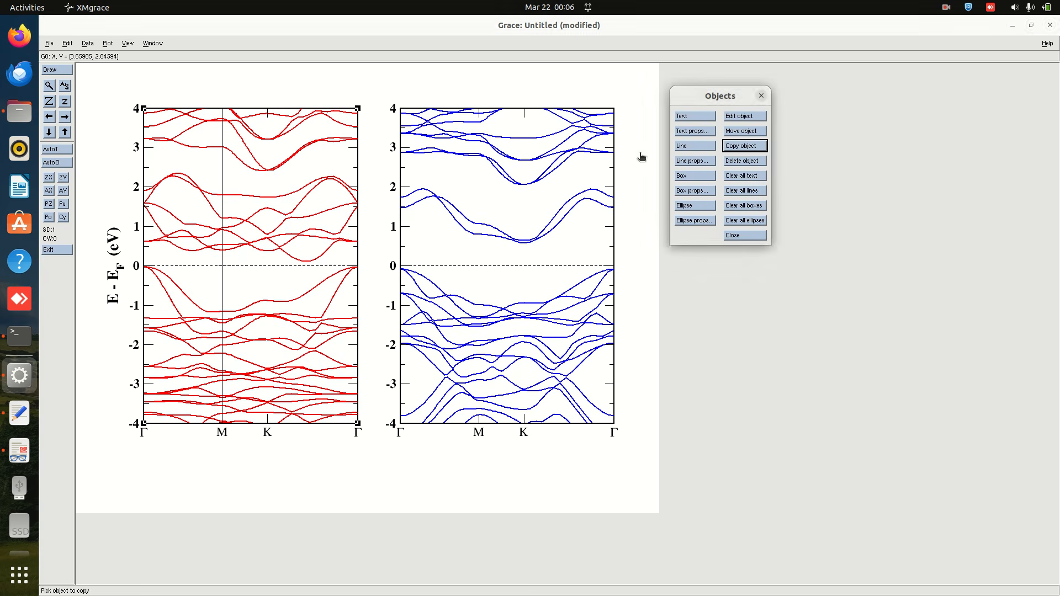
pyautogui.click(222, 173)
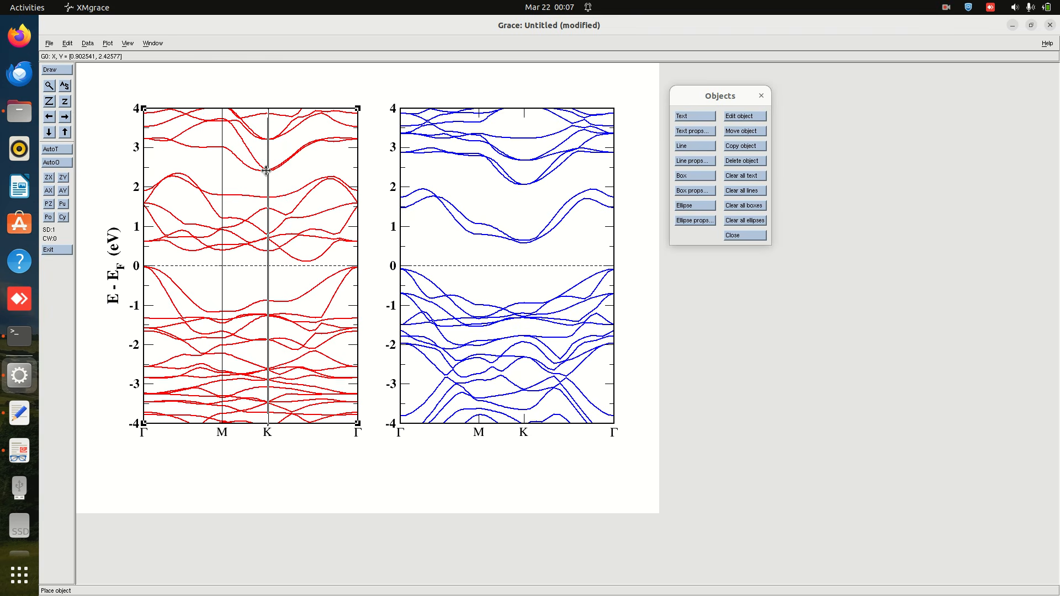
pyautogui.click(267, 171)
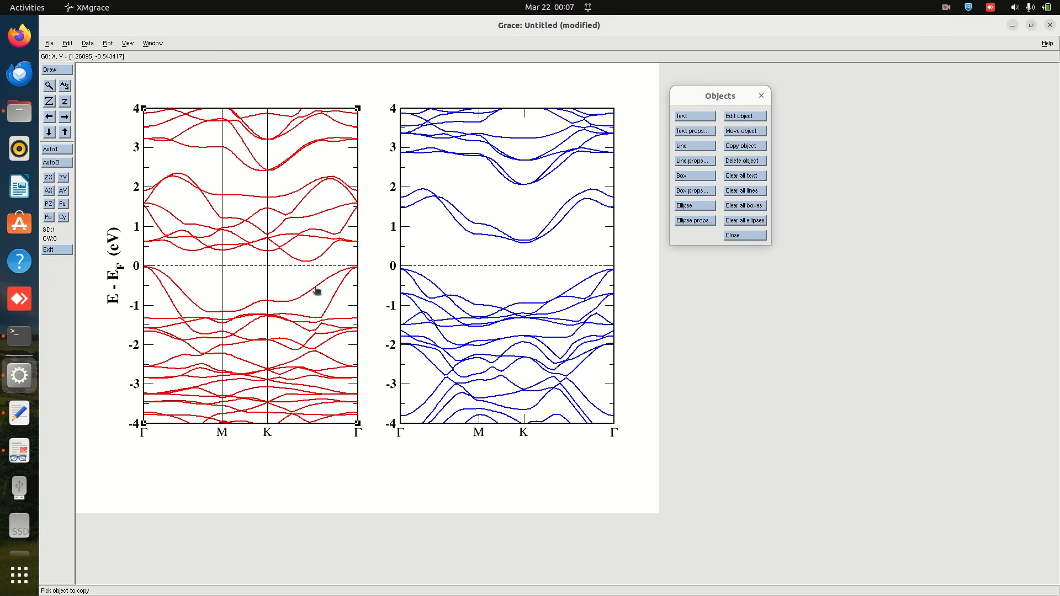
# Copy the vertical line to the M and K ticks of the blue graph.
pyautogui.click(266, 182)
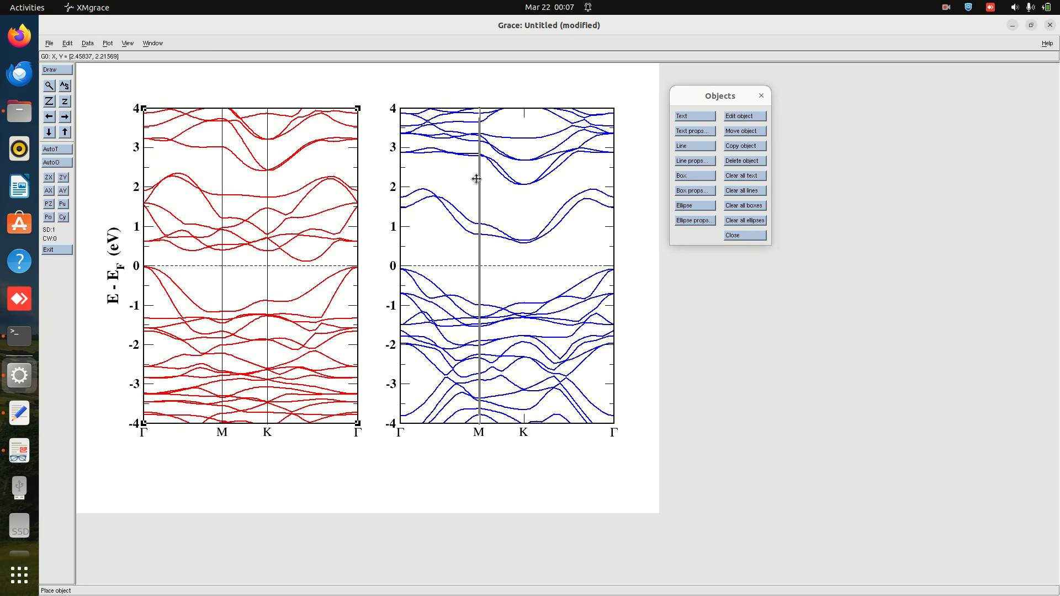
pyautogui.click(477, 178)
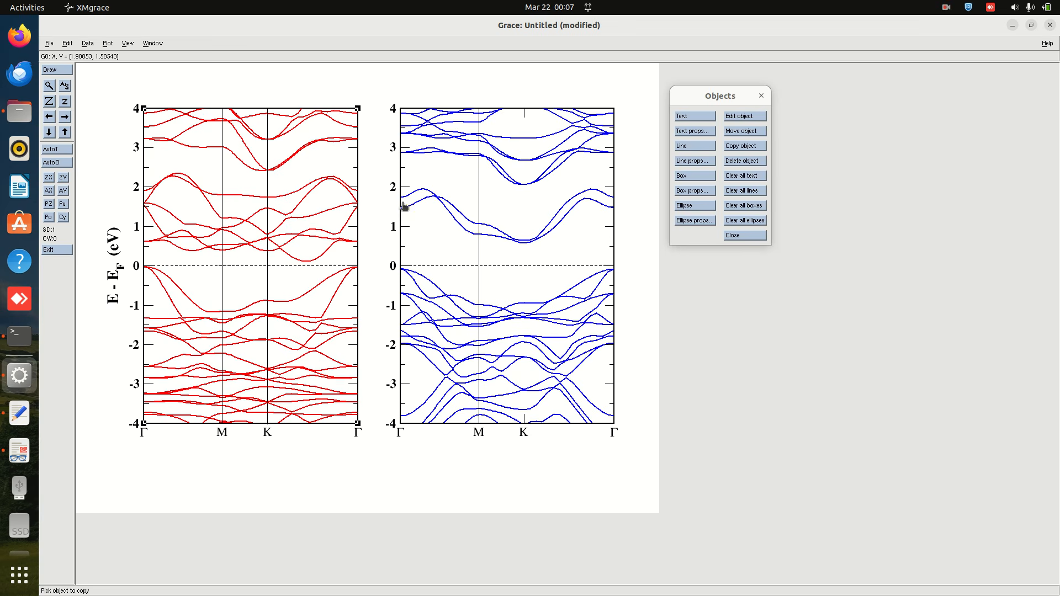
pyautogui.click(478, 197)
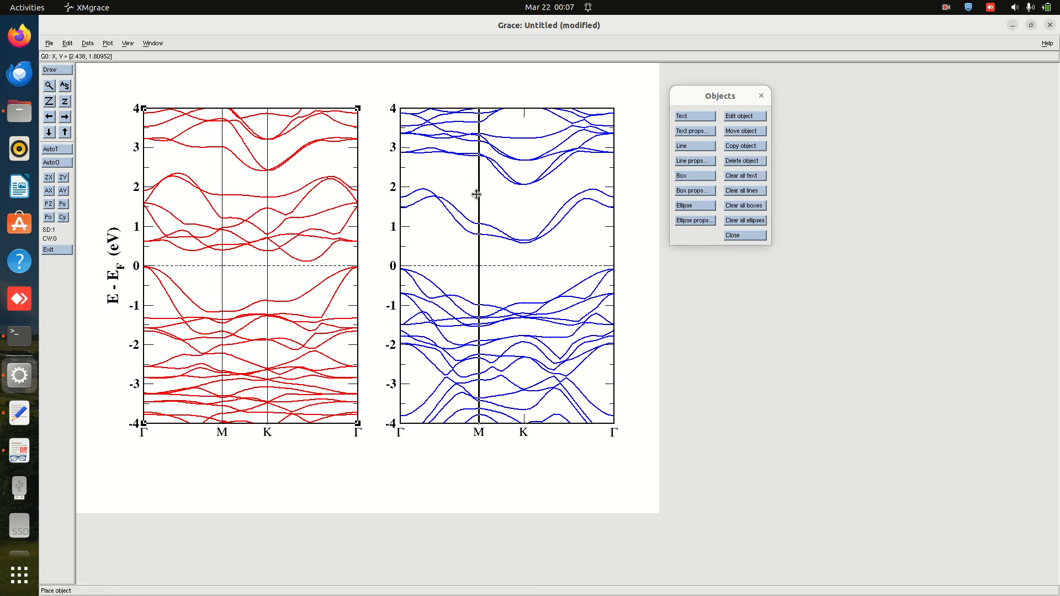
pyautogui.click(519, 195)
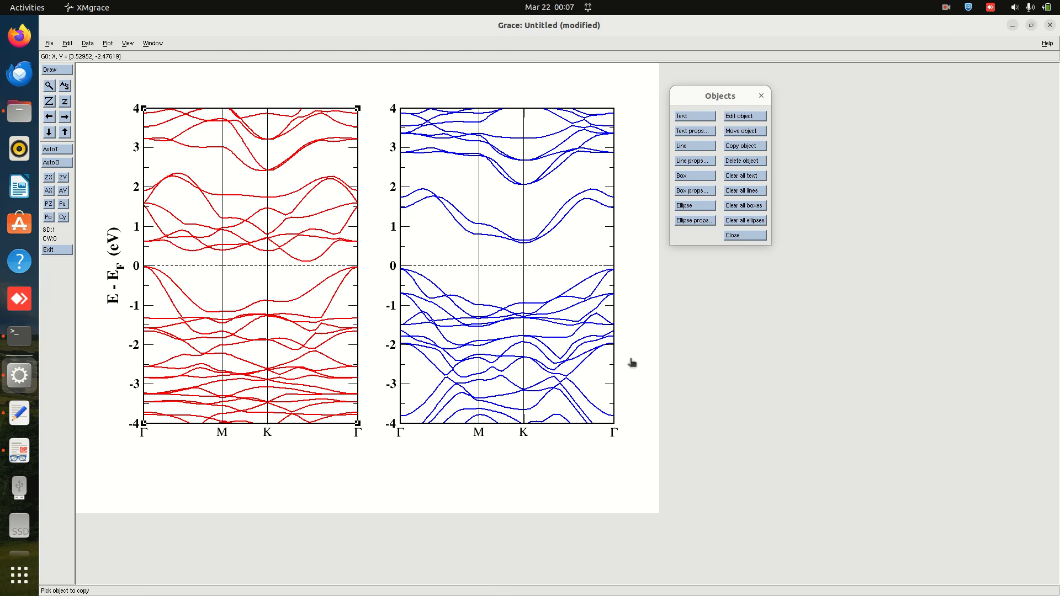
# Move the K line of the blue graph so it spans the frame from 4 to -4, and close the drawing objects dialog.
pyautogui.click(755, 133)
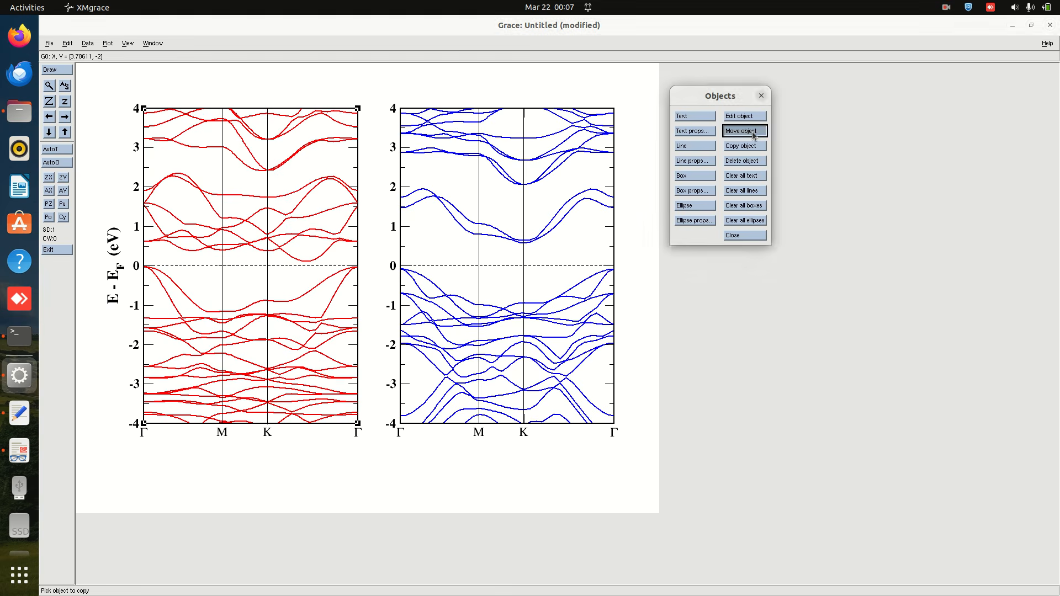
pyautogui.click(519, 217)
pyautogui.click(520, 219)
pyautogui.click(519, 222)
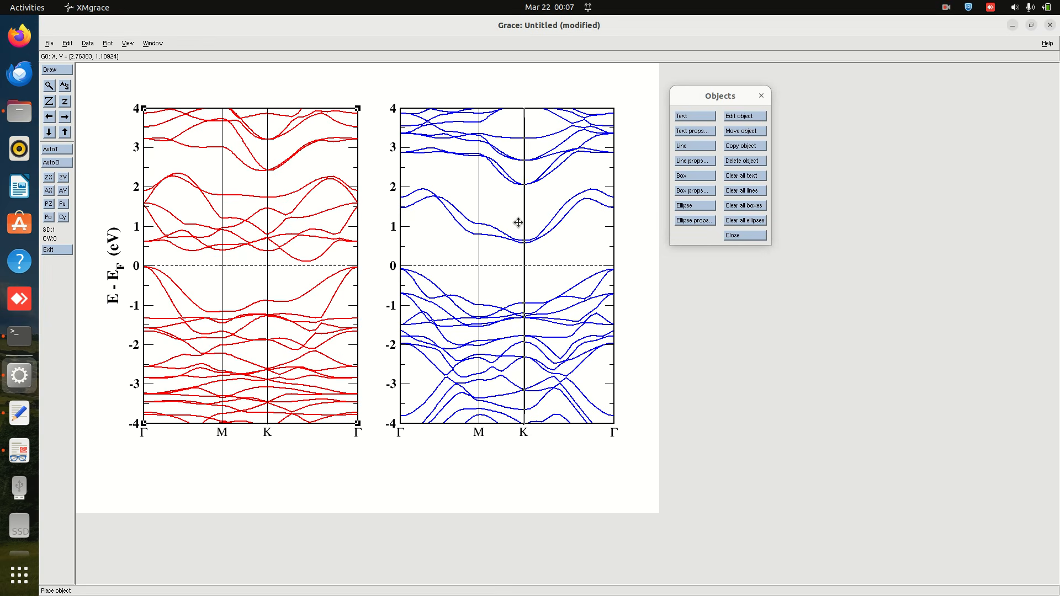
pyautogui.click(519, 223)
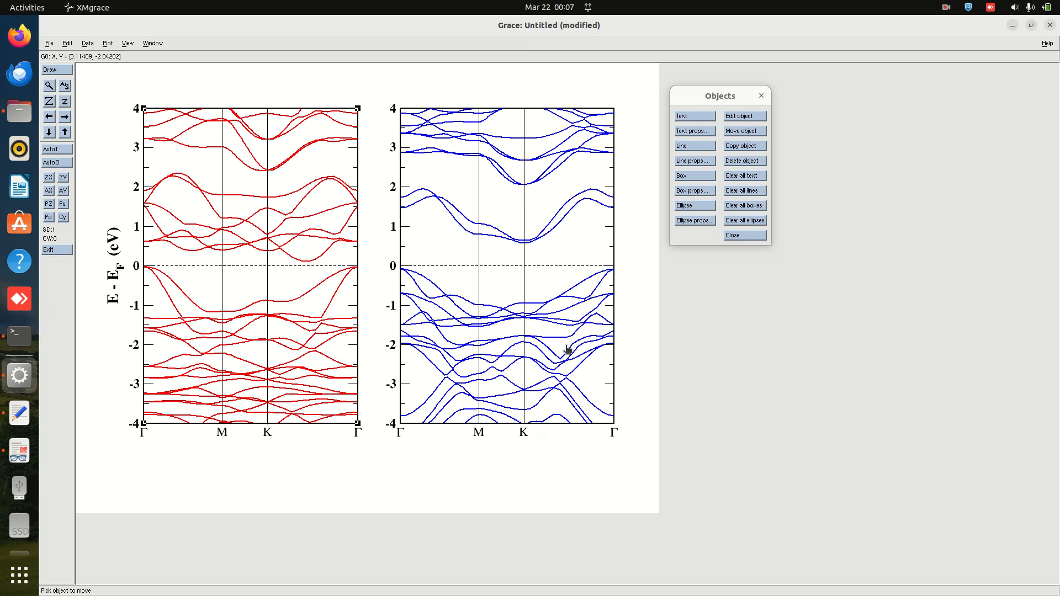
pyautogui.click(748, 235)
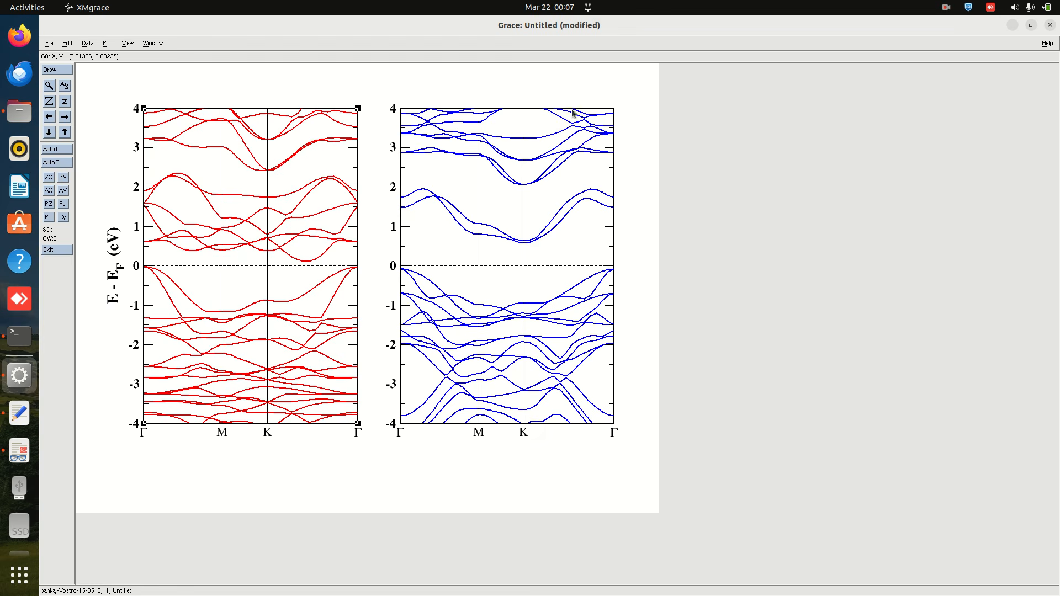
# Switch to the paper in Document Viewer, make it a smaller floating window, and set its zoom to 100%.
pyautogui.click(21, 454)
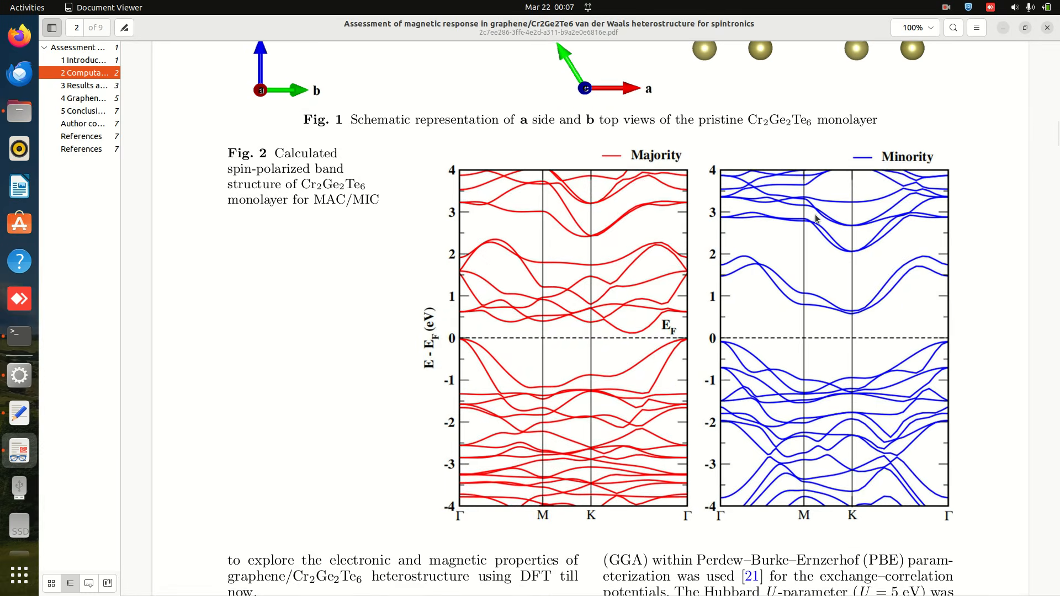
pyautogui.click(1025, 28)
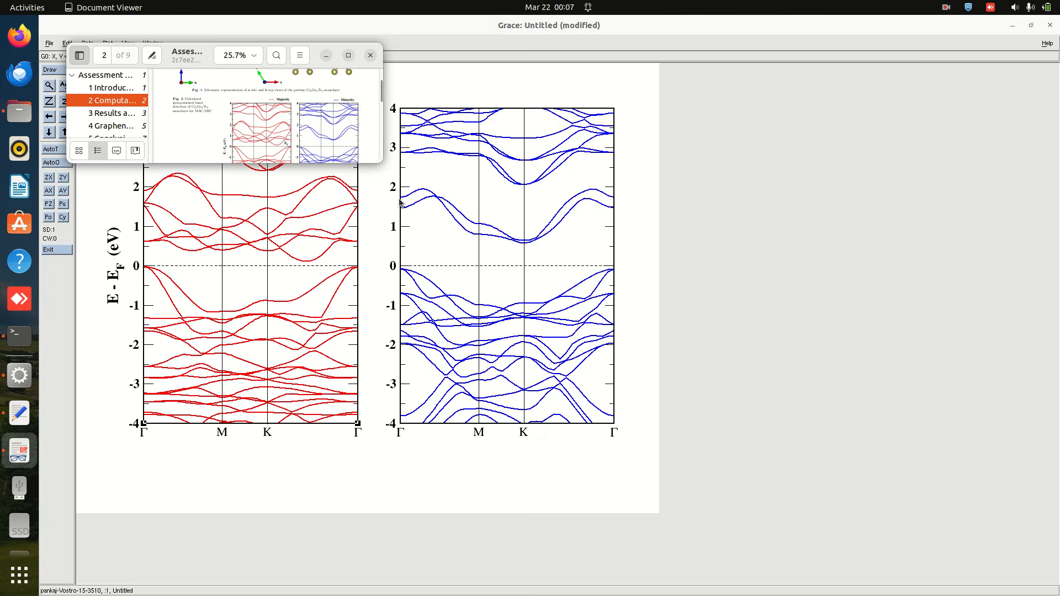
pyautogui.moveTo(378, 164); pyautogui.dragTo(756, 519)
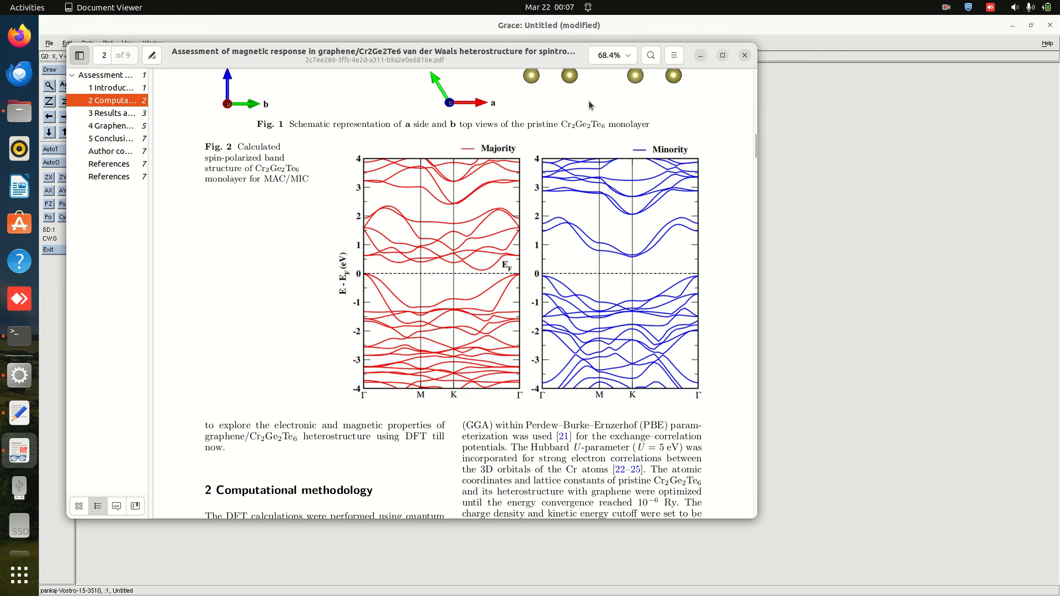
pyautogui.click(628, 54)
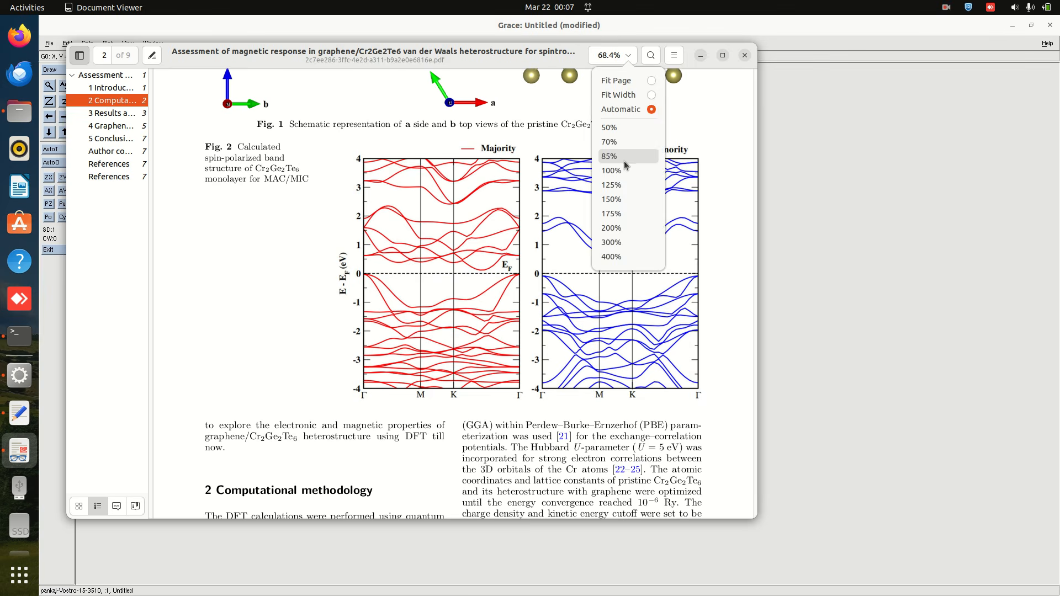
pyautogui.click(624, 161)
pyautogui.click(633, 56)
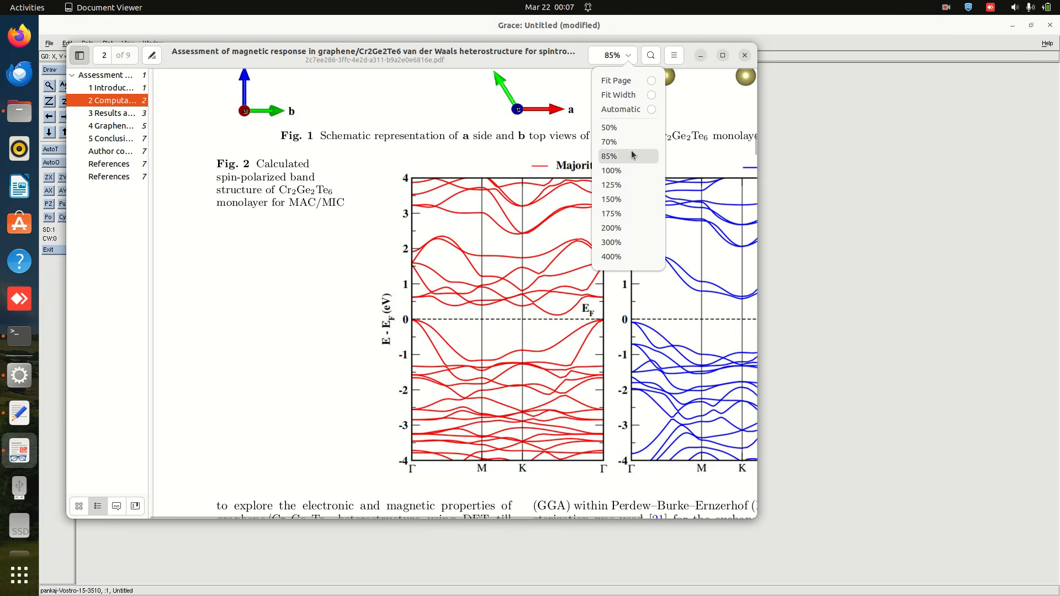
pyautogui.click(624, 176)
# Narrow the paper's window and place it in the empty area beside the blue graph, leaving both Grace plots uncovered.
pyautogui.moveTo(295, 516); pyautogui.dragTo(486, 508)
pyautogui.moveTo(754, 148)
pyautogui.mouseDown()
pyautogui.moveTo(754, 167)
pyautogui.moveTo(757, 152)
pyautogui.mouseUp()
pyautogui.moveTo(756, 518); pyautogui.dragTo(571, 434)
pyautogui.moveTo(342, 54); pyautogui.dragTo(798, 73)
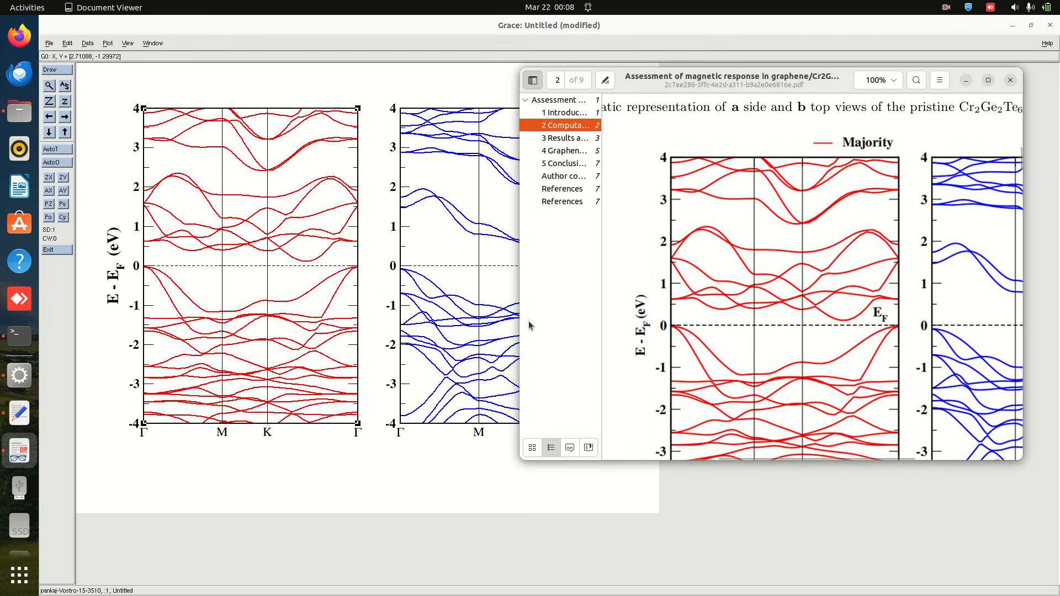
pyautogui.moveTo(519, 330); pyautogui.dragTo(648, 330)
pyautogui.moveTo(795, 83); pyautogui.dragTo(785, 85)
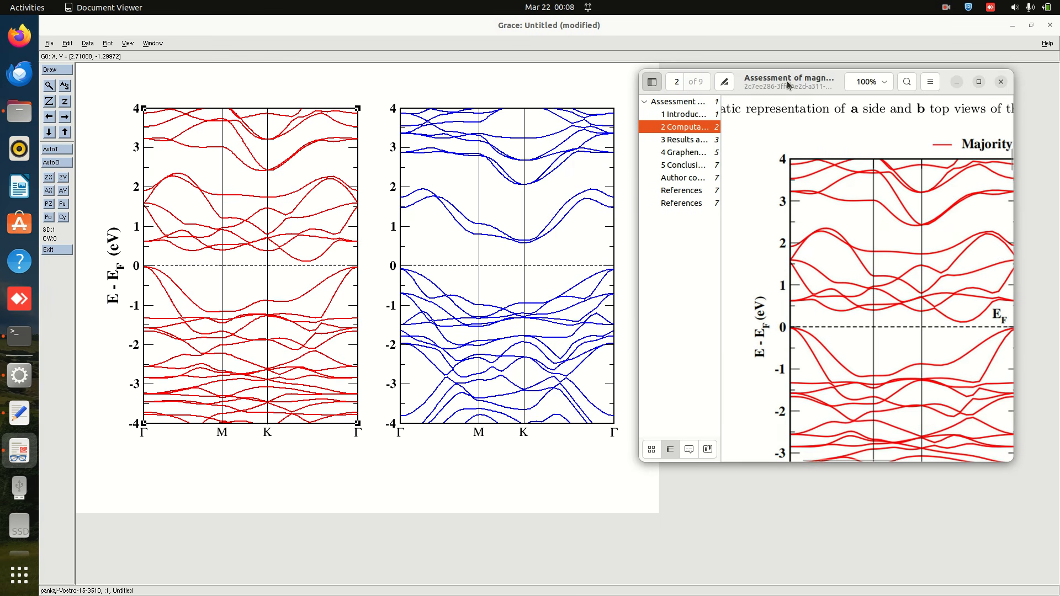
# Reduce the paper's zoom to 70% and enlarge its window to fit more of the Majority and Minority band plots.
pyautogui.click(885, 82)
pyautogui.click(881, 157)
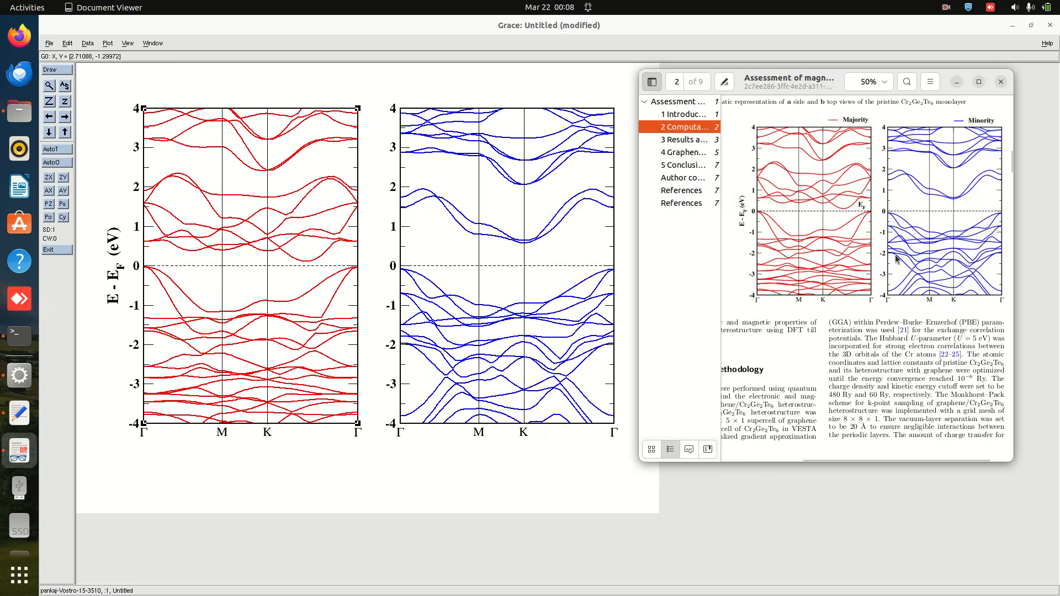
pyautogui.click(883, 82)
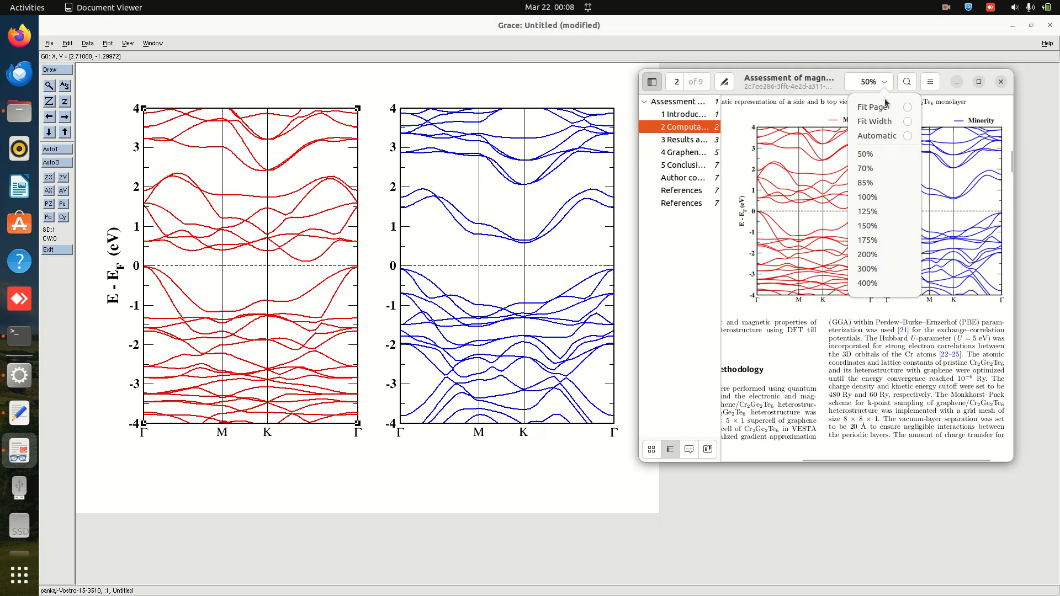
pyautogui.click(879, 160)
pyautogui.moveTo(834, 459); pyautogui.dragTo(864, 457)
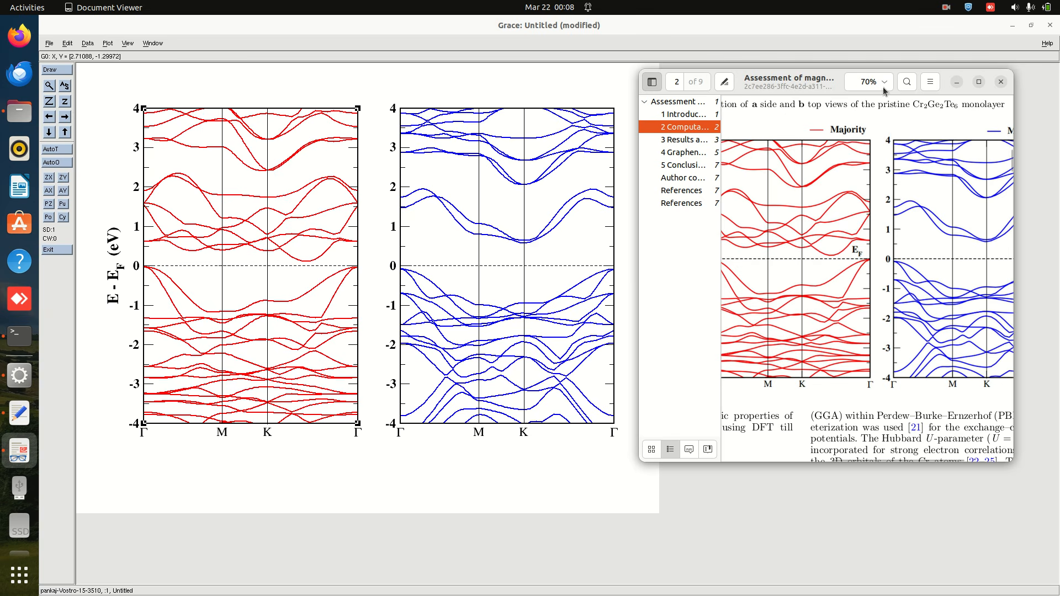
pyautogui.moveTo(1012, 462); pyautogui.dragTo(1055, 492)
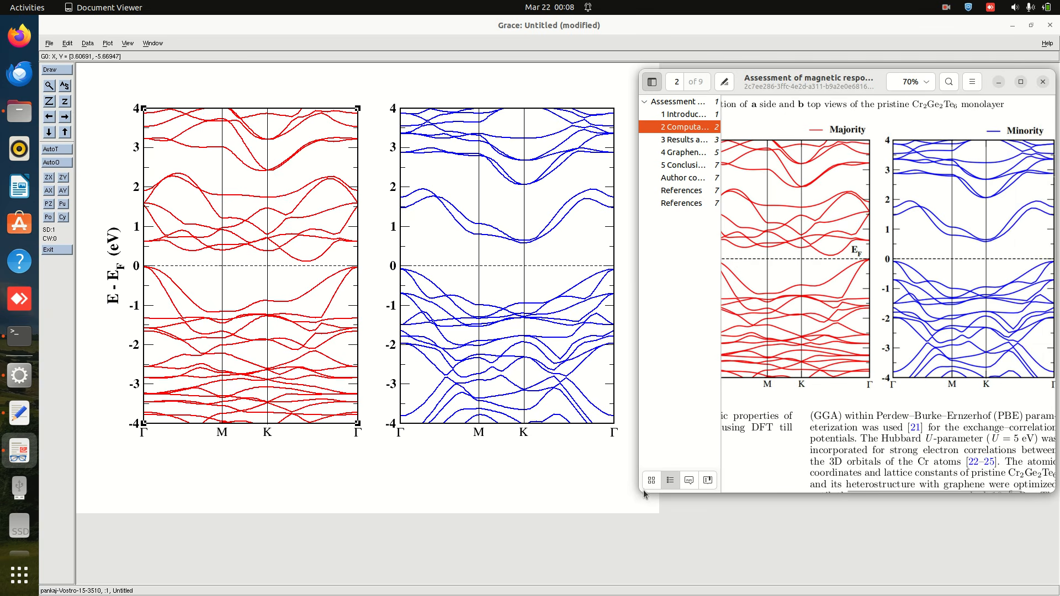
pyautogui.moveTo(644, 493); pyautogui.dragTo(620, 501)
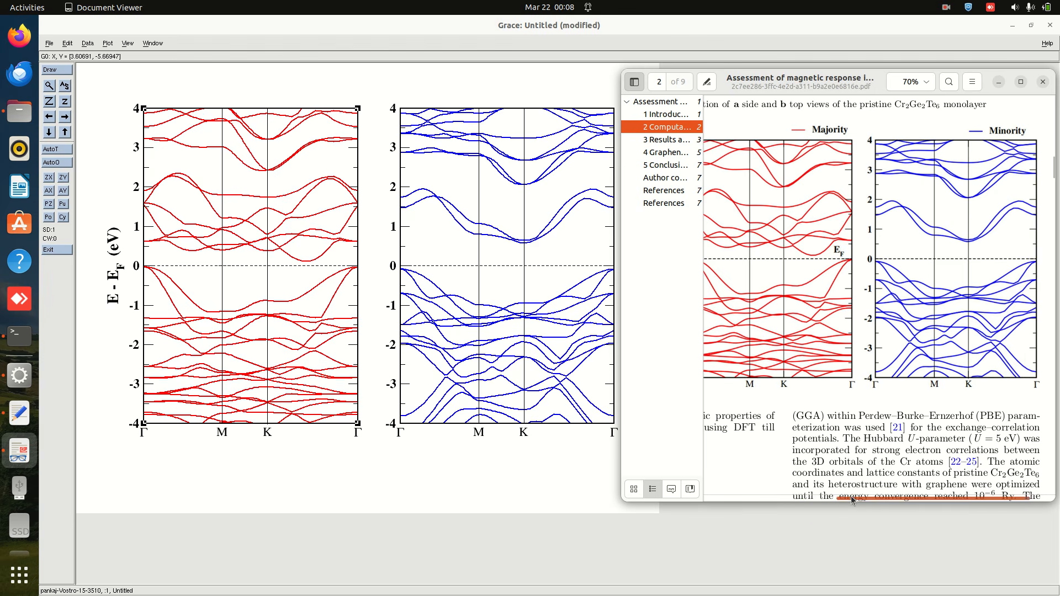
pyautogui.hscroll(-2, 828, 431)
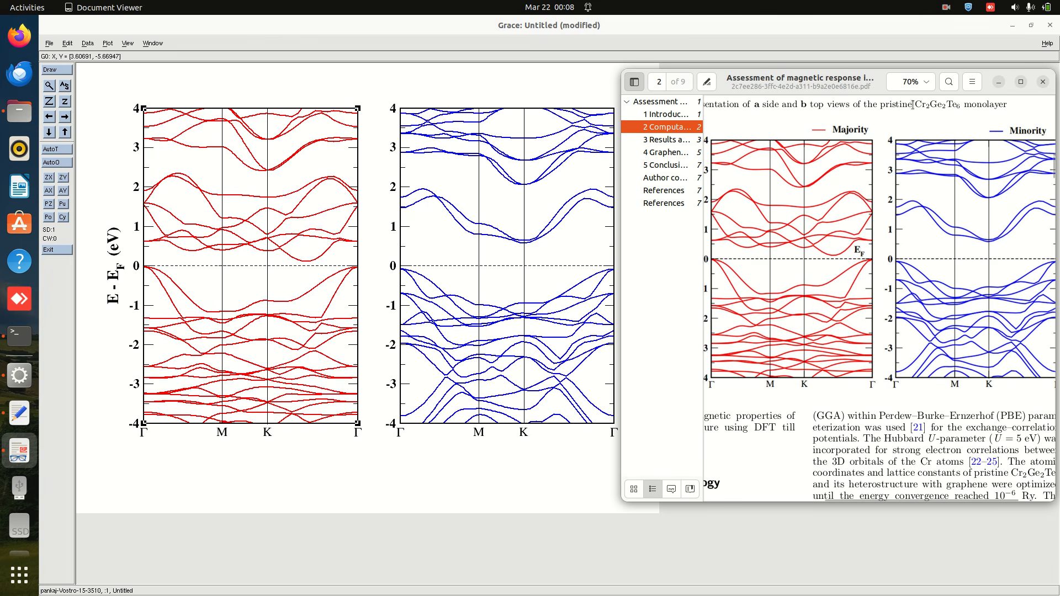
# Set the paper's zoom to 65% and shift the page to compare both complete published plots with the Grace graphs.
pyautogui.click(910, 81)
pyautogui.press('Return')
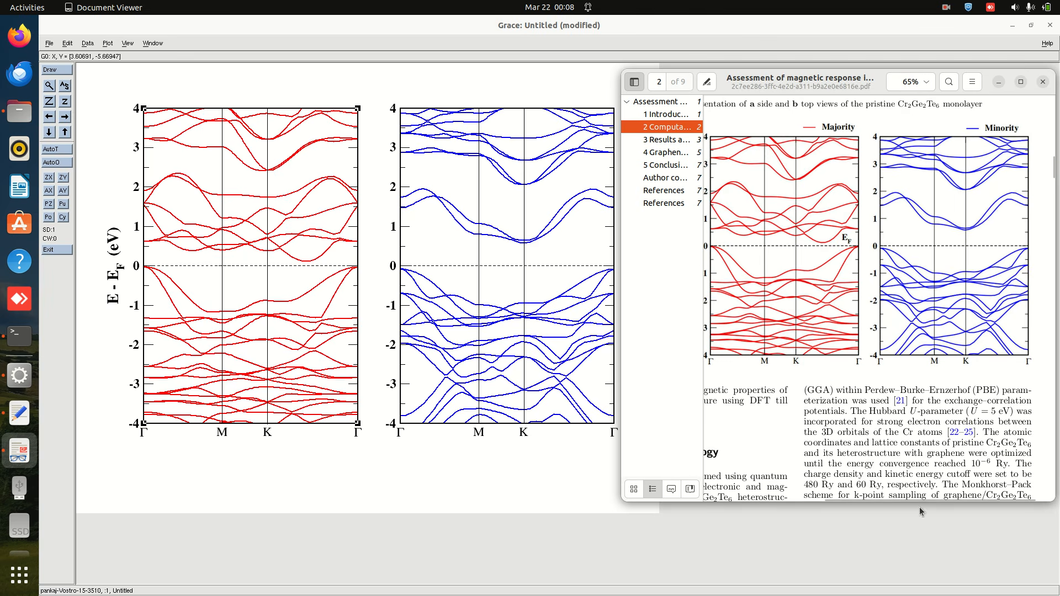
pyautogui.moveTo(923, 498); pyautogui.dragTo(913, 502)
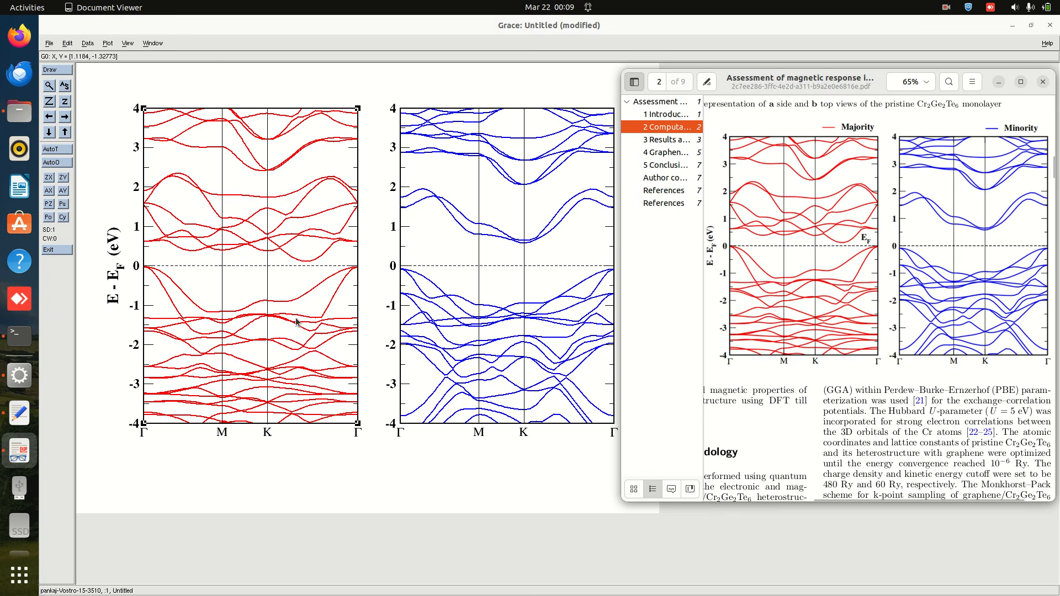
# Minimise the paper and the Grace plot, and close the window behind them to get to the CGT folder in Files.
pyautogui.click(999, 82)
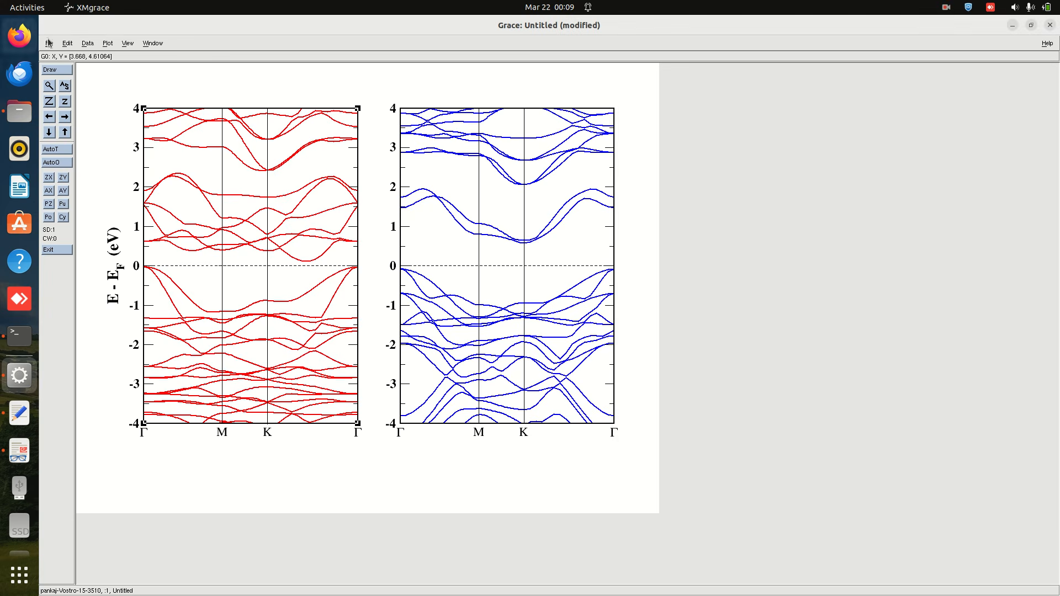
pyautogui.click(1014, 26)
pyautogui.click(1047, 28)
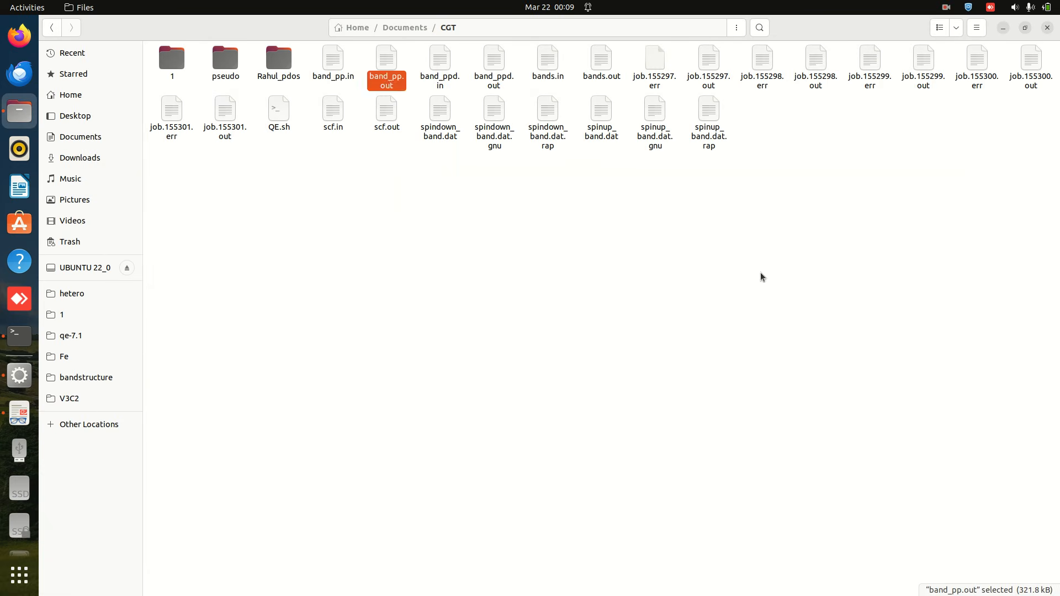
# Duplicate scf.in within the CGT folder.
pyautogui.click(328, 118)
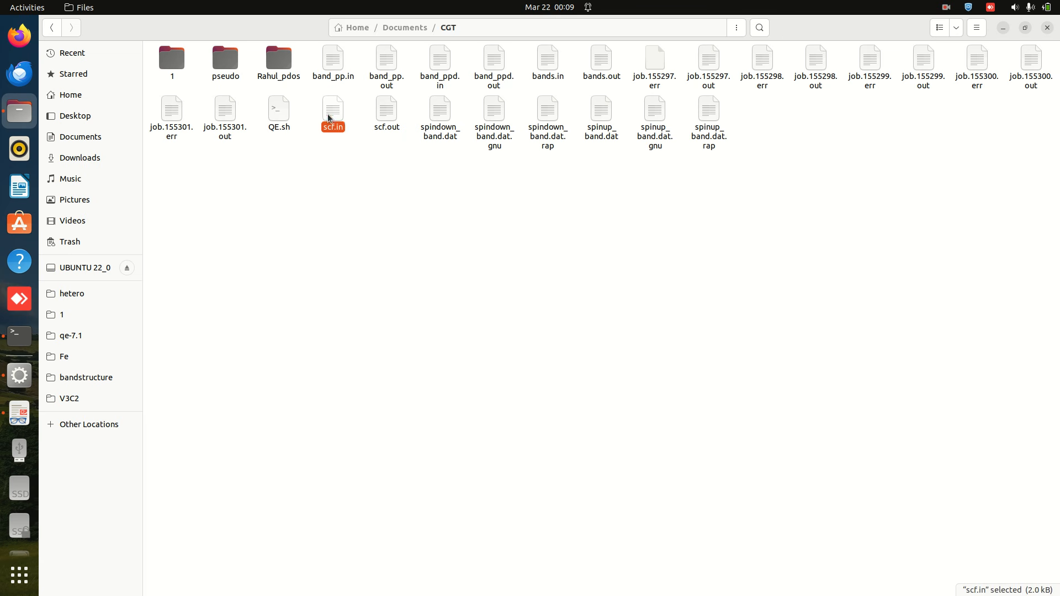
pyautogui.rightClick(329, 118)
pyautogui.click(350, 182)
pyautogui.rightClick(324, 208)
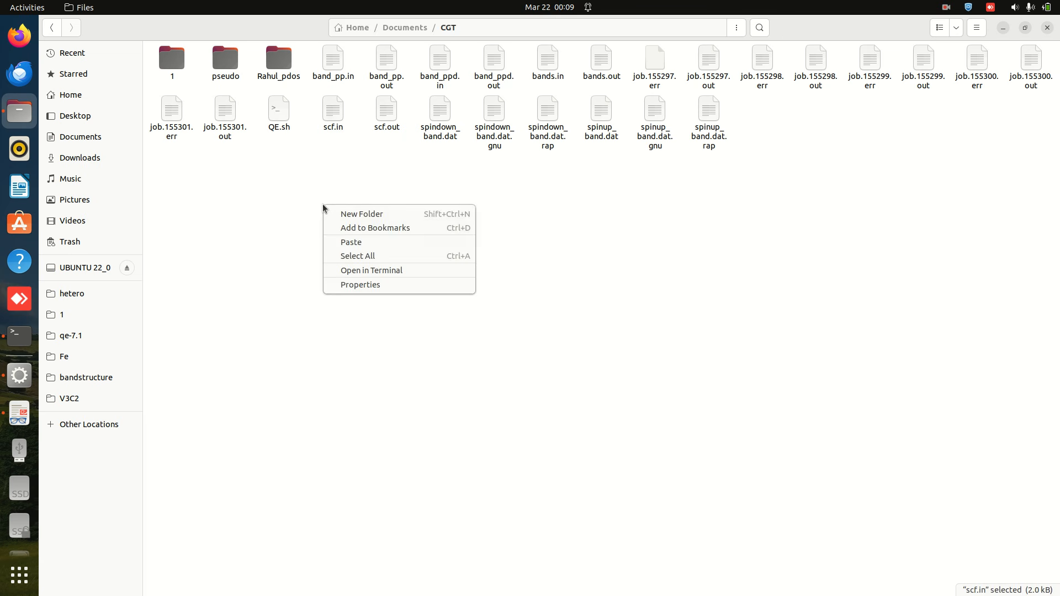
pyautogui.click(351, 242)
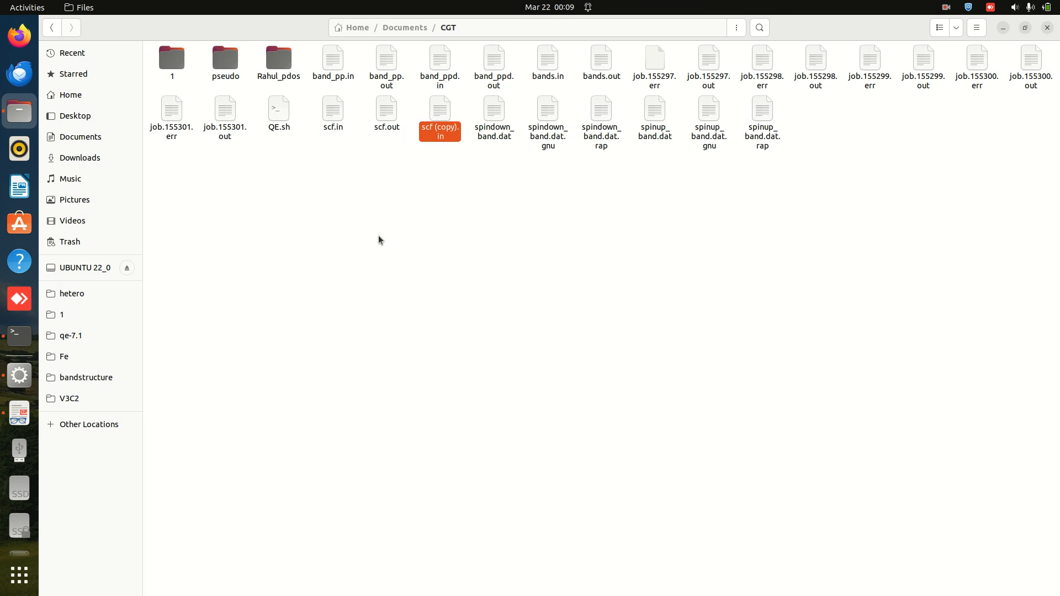
# Rename the copied scf file to Graph.in.
pyautogui.rightClick(438, 143)
pyautogui.click(479, 257)
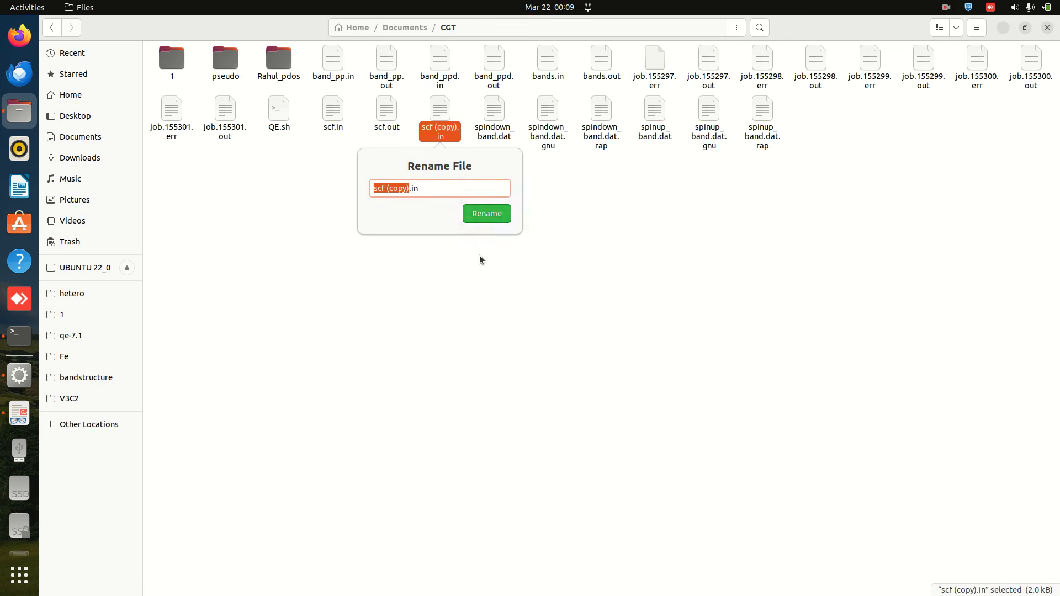
pyautogui.press('BackSpace')
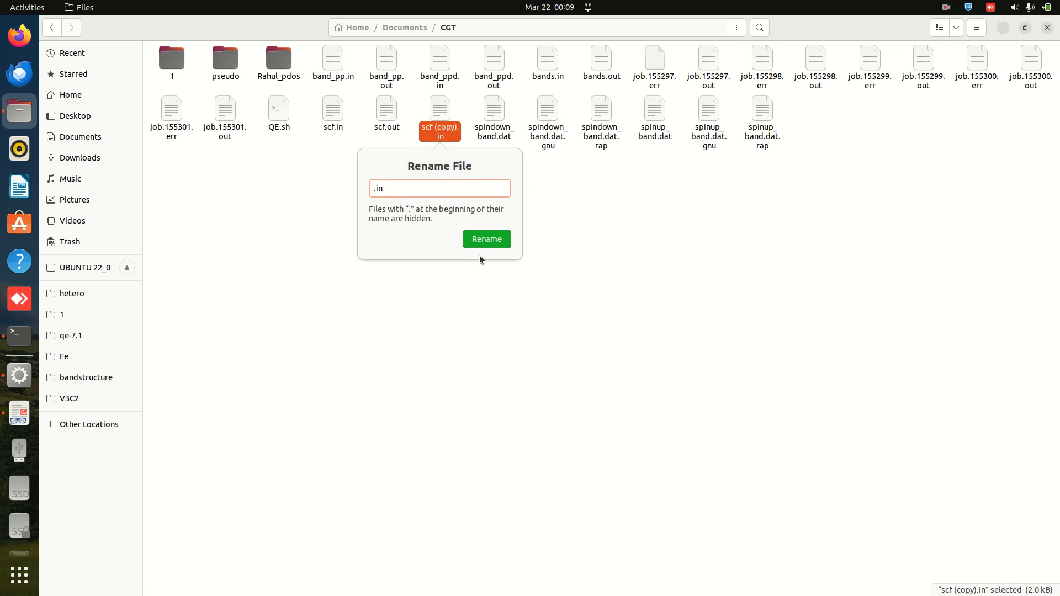
pyautogui.write('Graph')
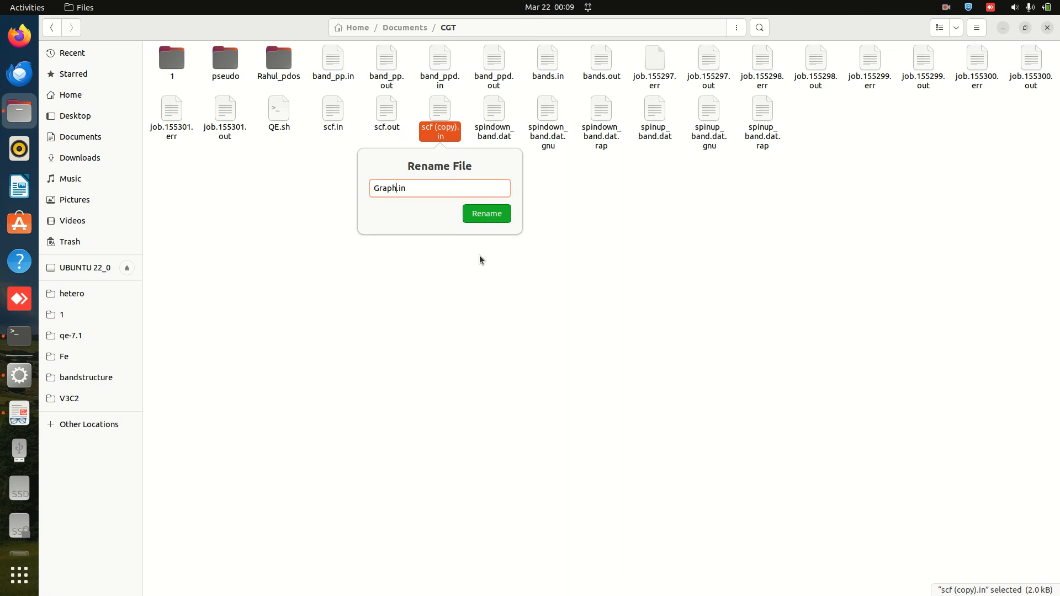
pyautogui.press('Return')
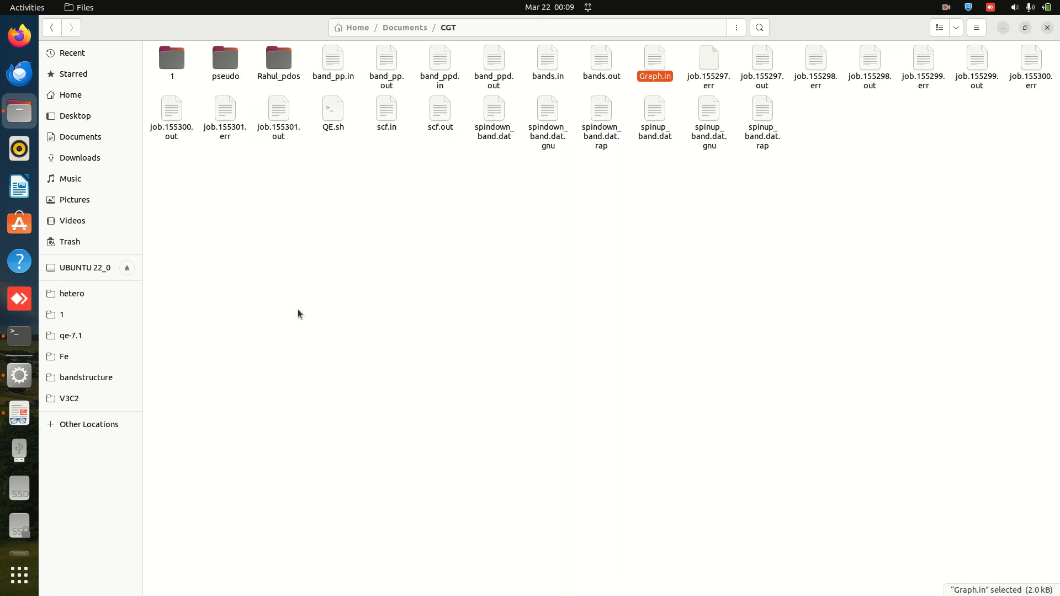
# Switch back to Grace and save the project over Graph.in in the CGT folder, filtering the file list to *.in.
pyautogui.click(19, 375)
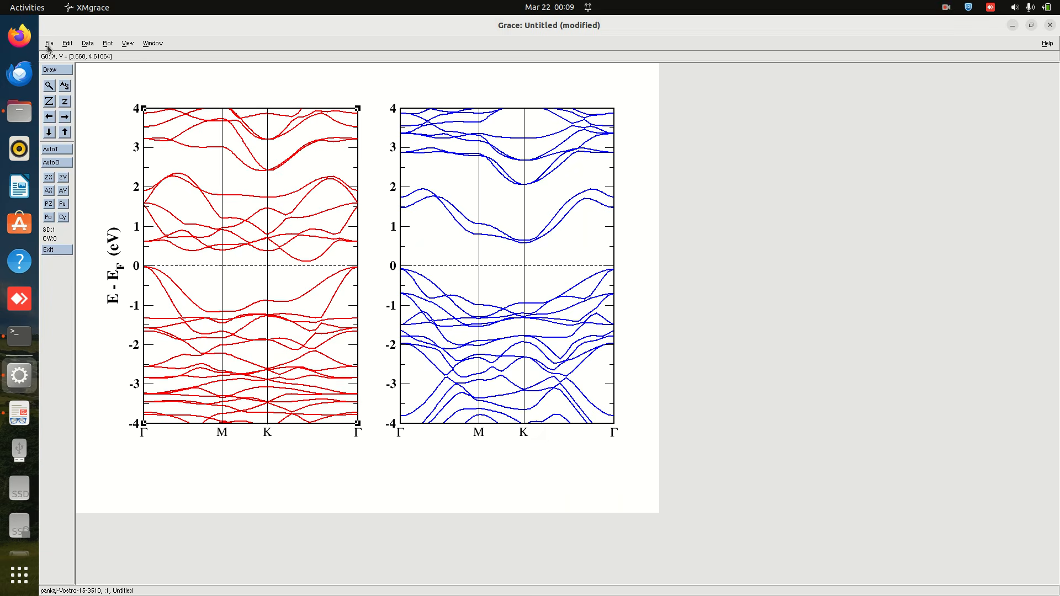
pyautogui.click(49, 44)
pyautogui.click(51, 83)
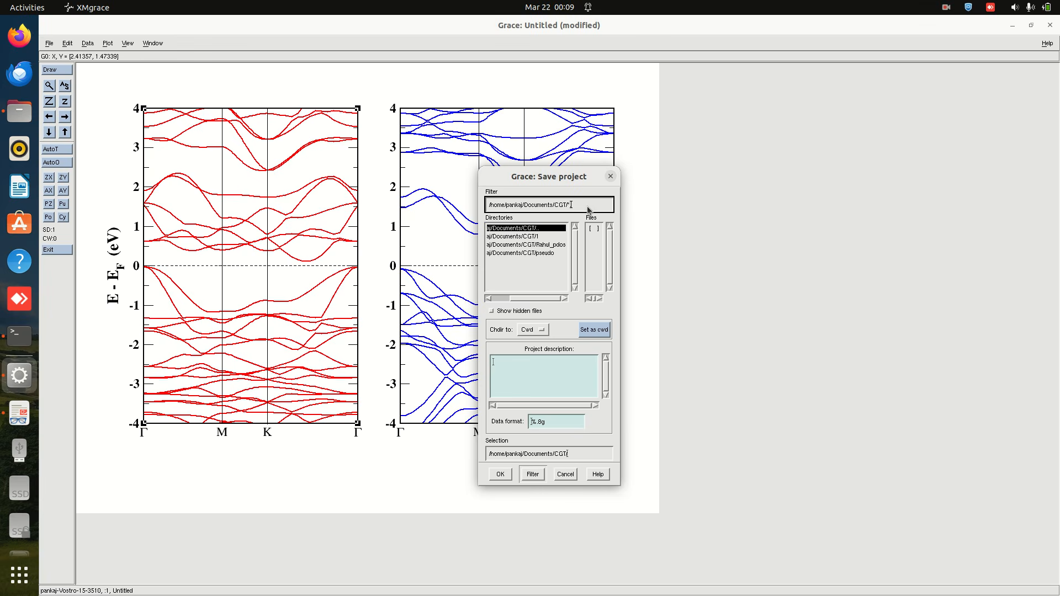
pyautogui.press('Return')
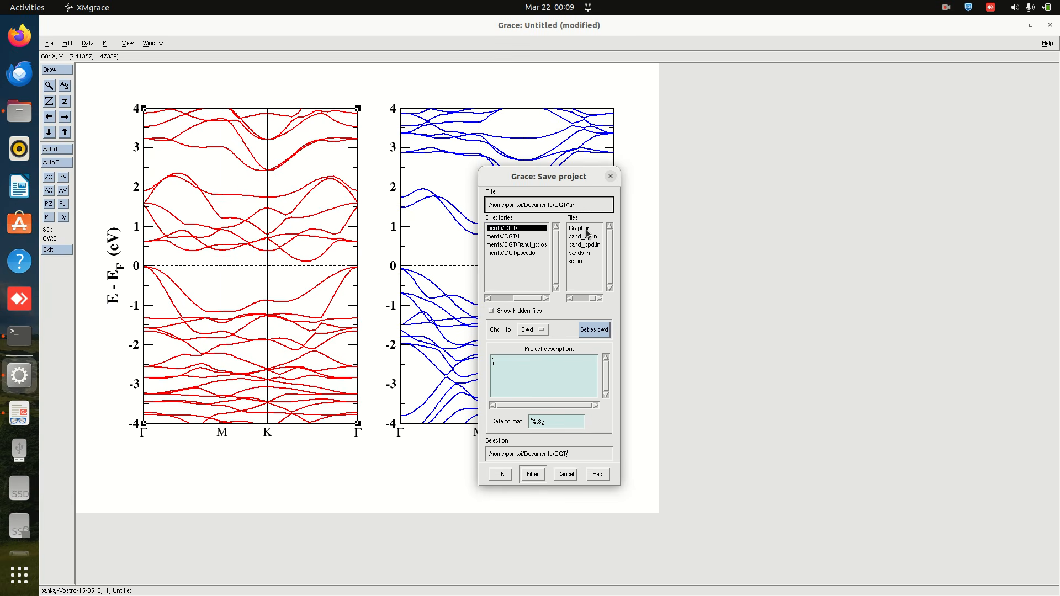
pyautogui.click(585, 228)
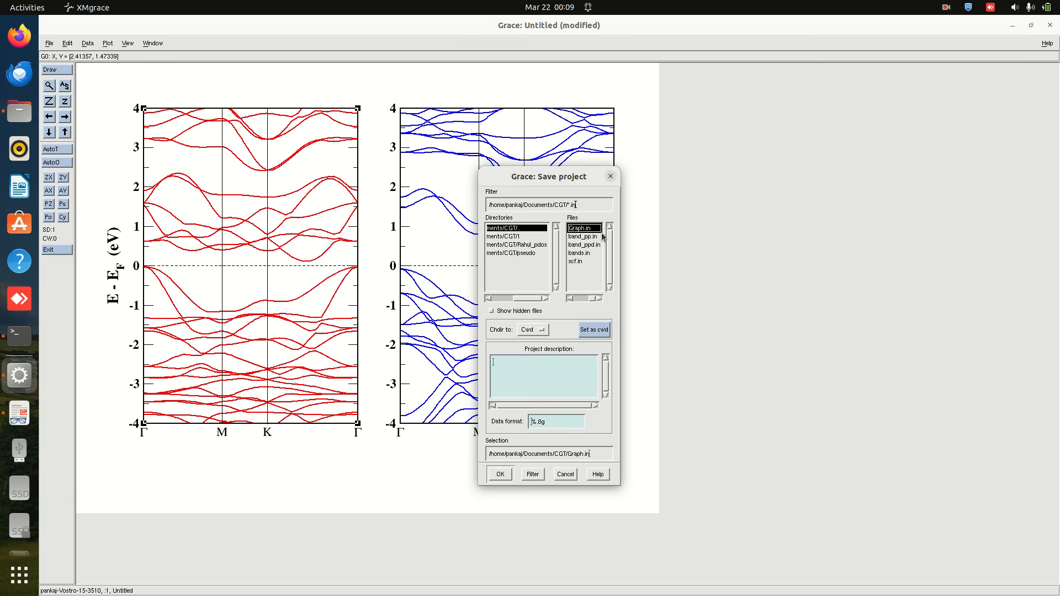
pyautogui.click(496, 470)
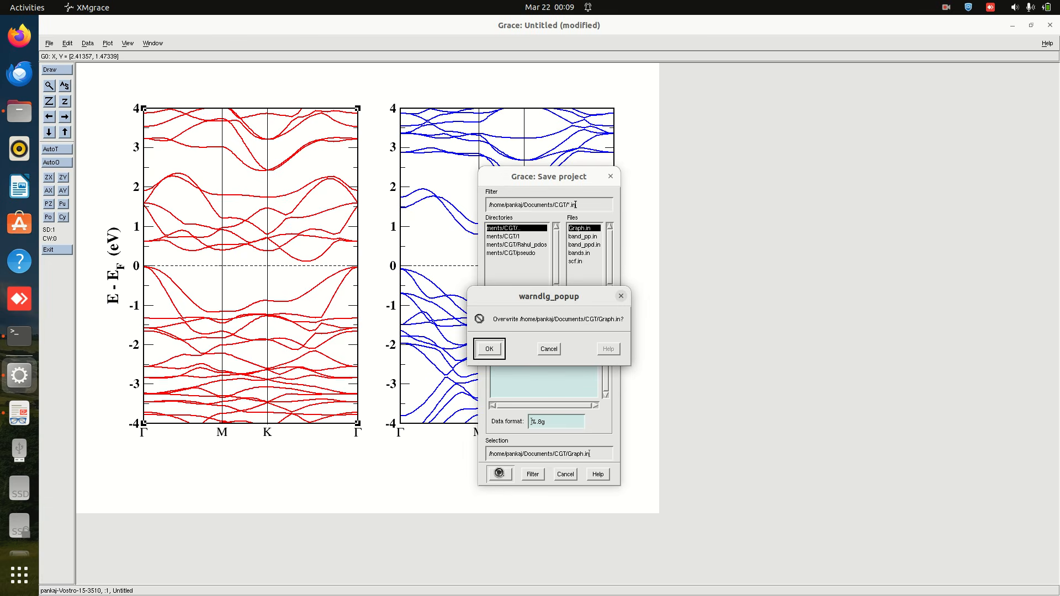
pyautogui.click(490, 349)
# Open the saved Graph.in from the CGT folder in an enlarged Grace window to check it, and close that window.
pyautogui.click(1013, 25)
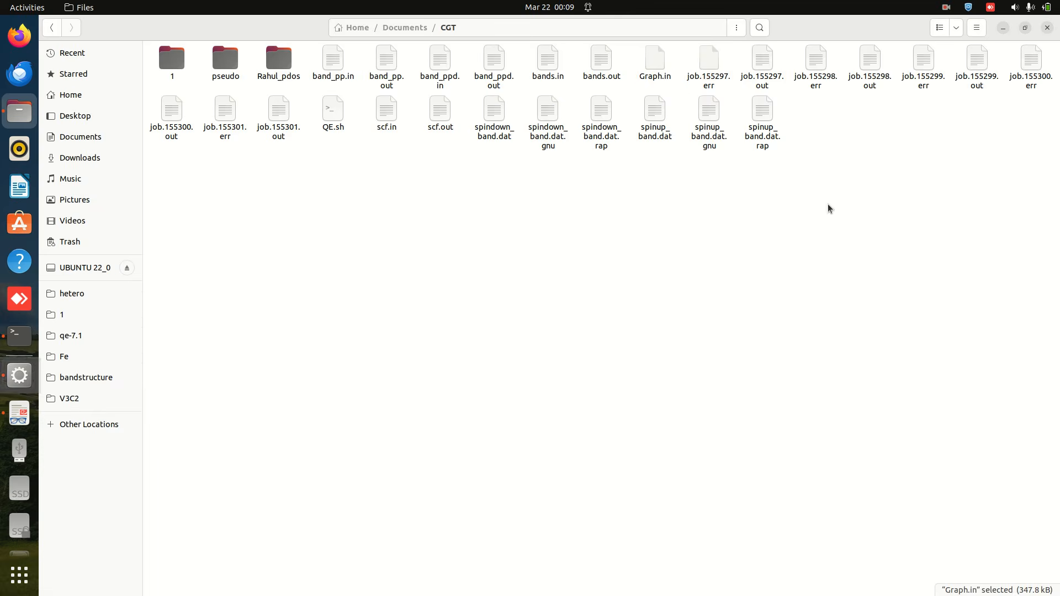
pyautogui.doubleClick(655, 63)
pyautogui.doubleClick(386, 25)
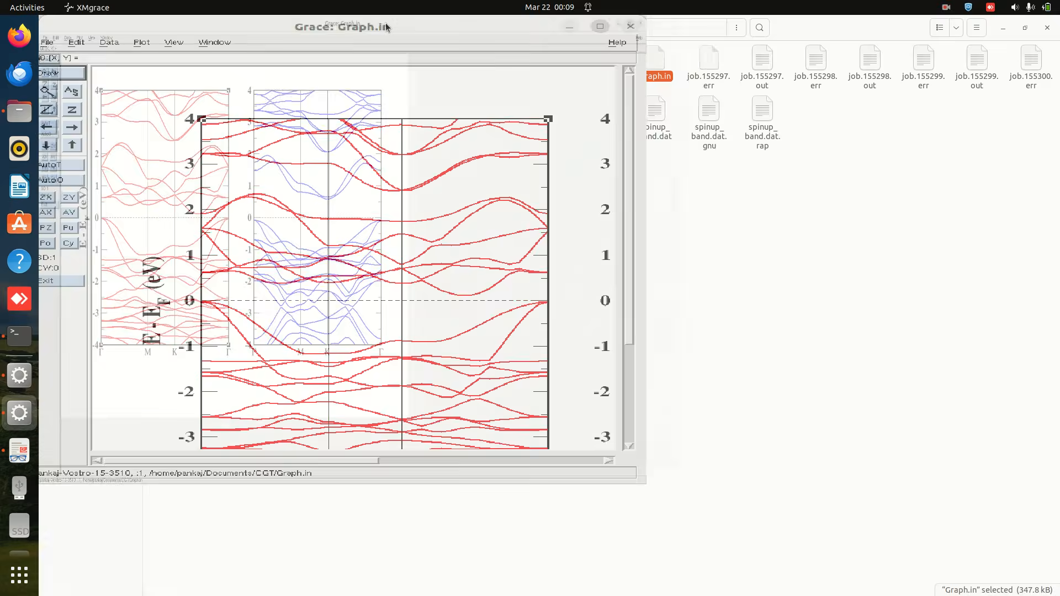
pyautogui.click(1047, 26)
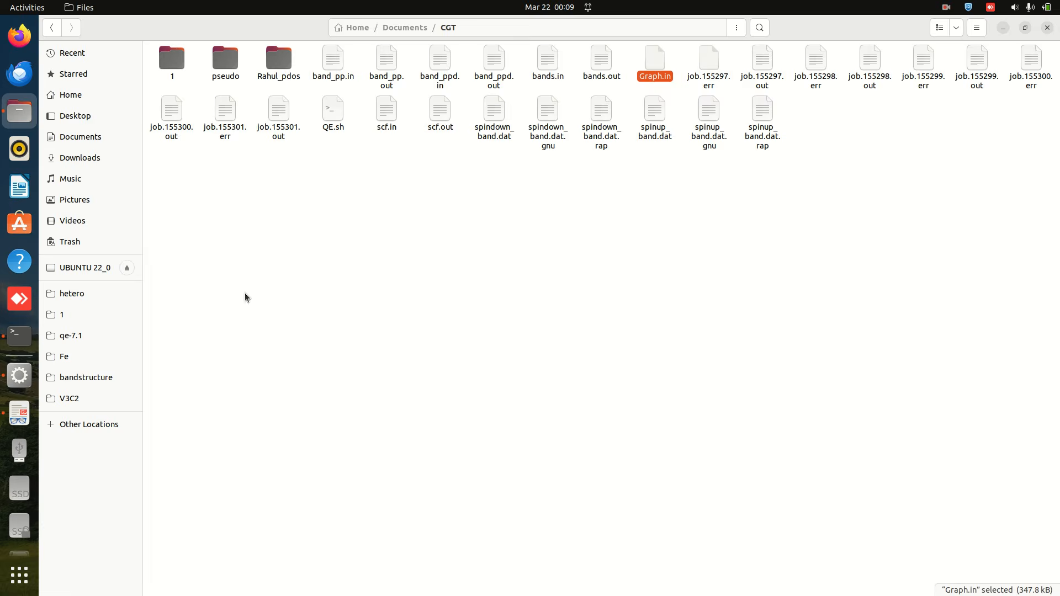
# Close the original Grace session, reopen Graph.in from the CGT folder, and maximise its window.
pyautogui.click(22, 375)
pyautogui.click(1048, 27)
pyautogui.click(748, 338)
pyautogui.doubleClick(657, 62)
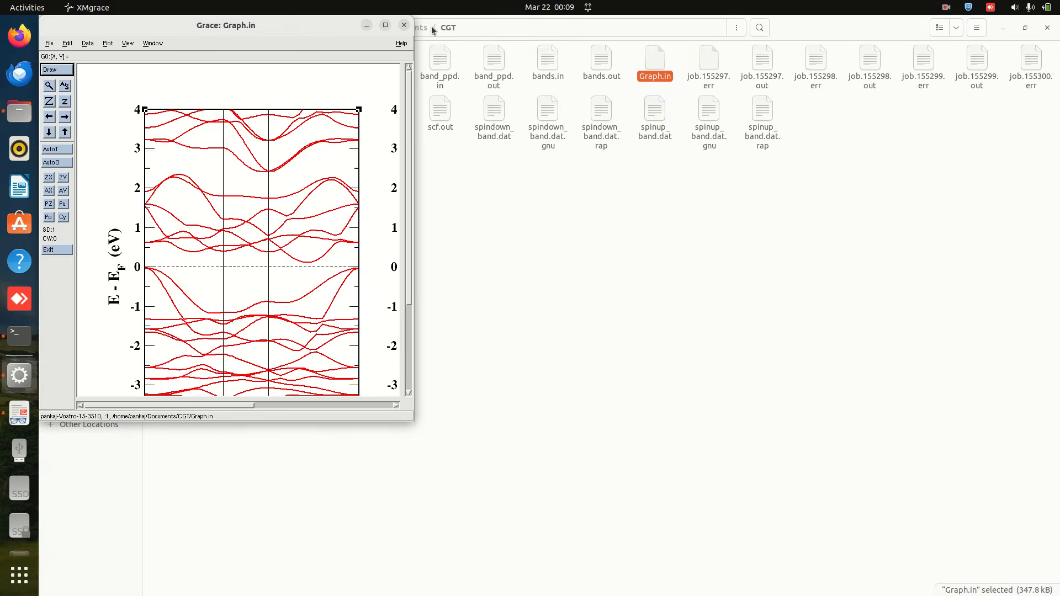
pyautogui.click(385, 25)
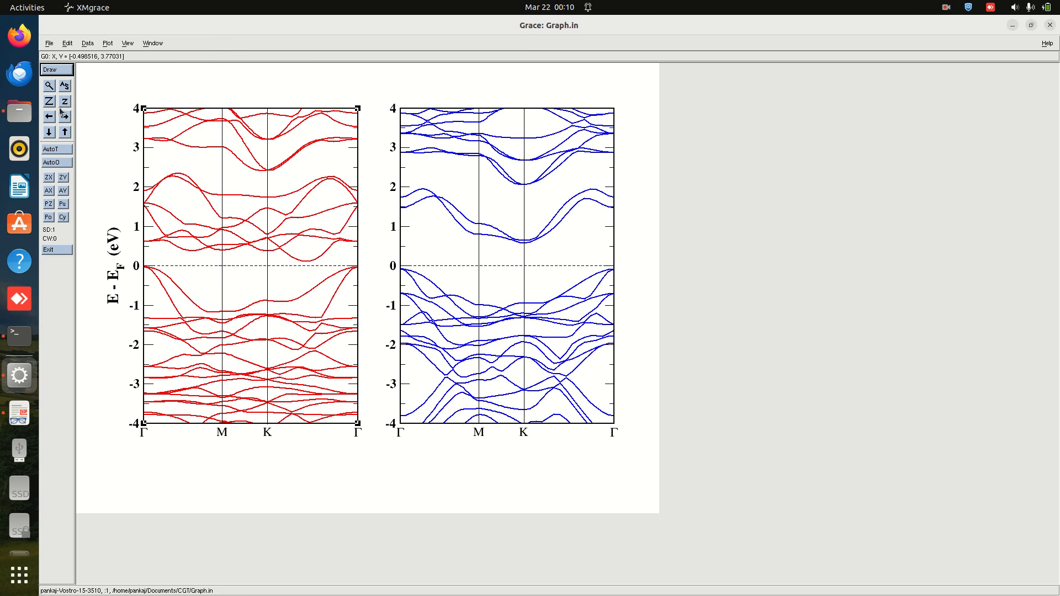
# Set the print output device to SVG with the file name Graph.svg, apply it, and close the device setup.
pyautogui.click(49, 44)
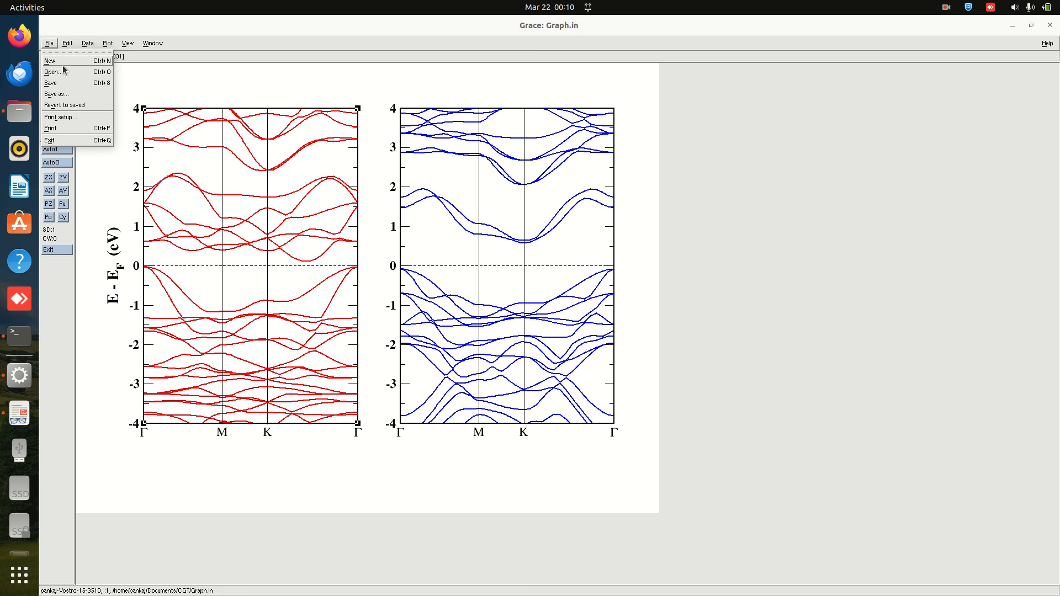
pyautogui.click(62, 117)
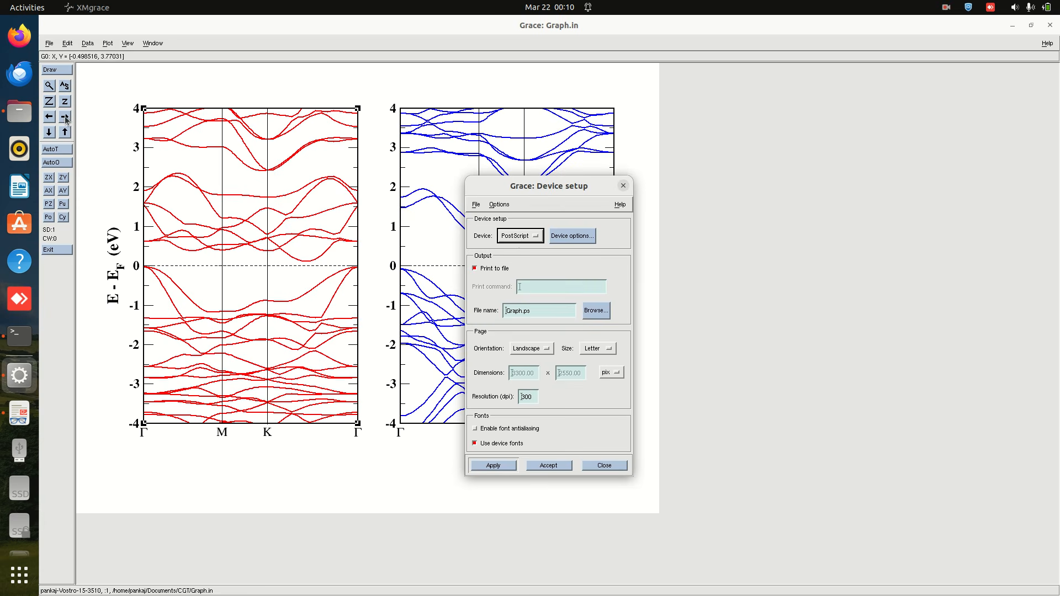
pyautogui.click(517, 237)
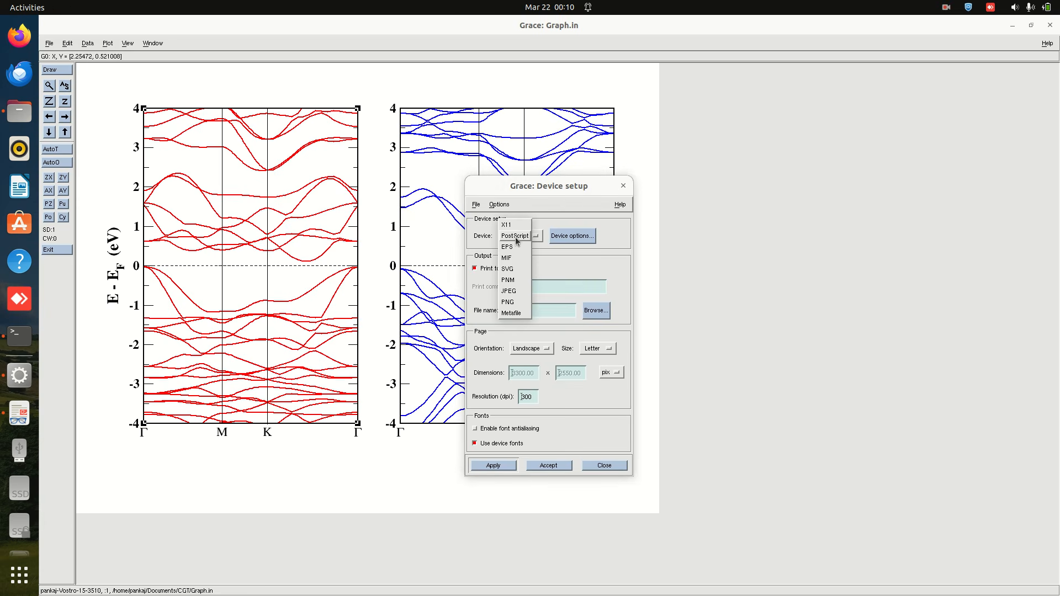
pyautogui.click(509, 269)
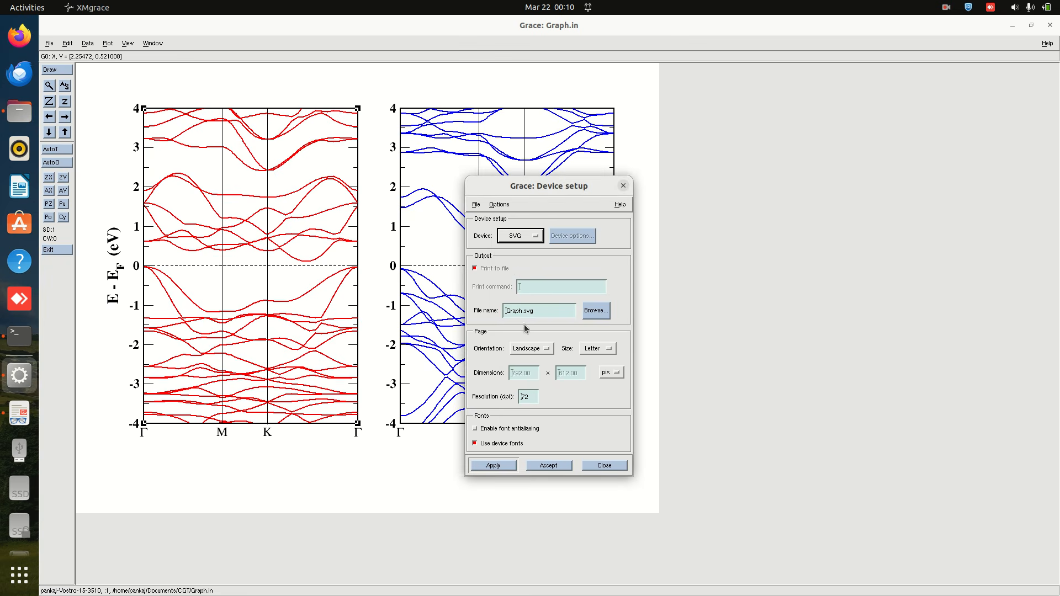
pyautogui.click(486, 469)
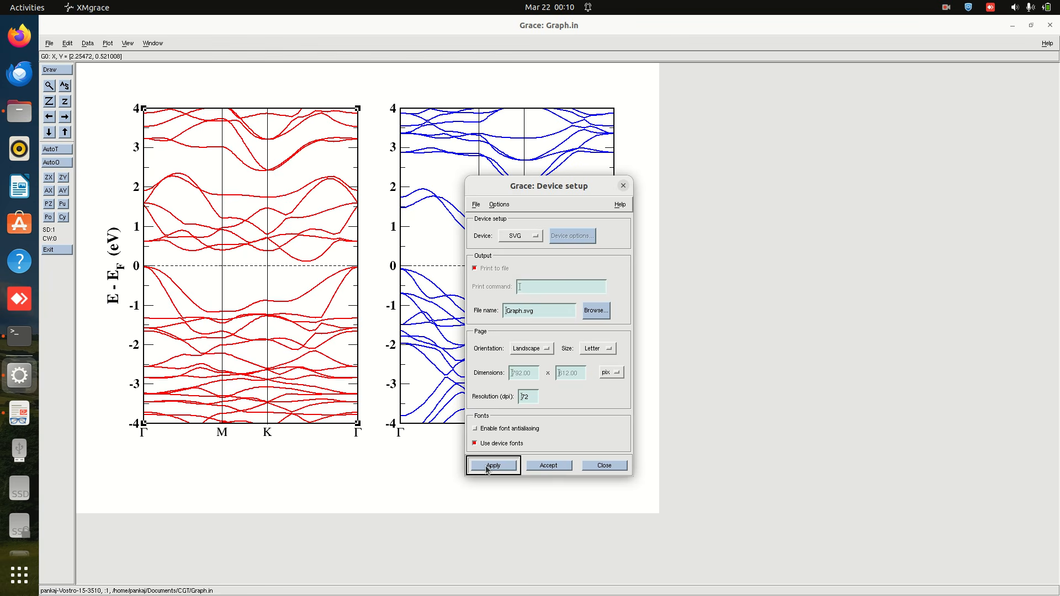
pyautogui.click(594, 468)
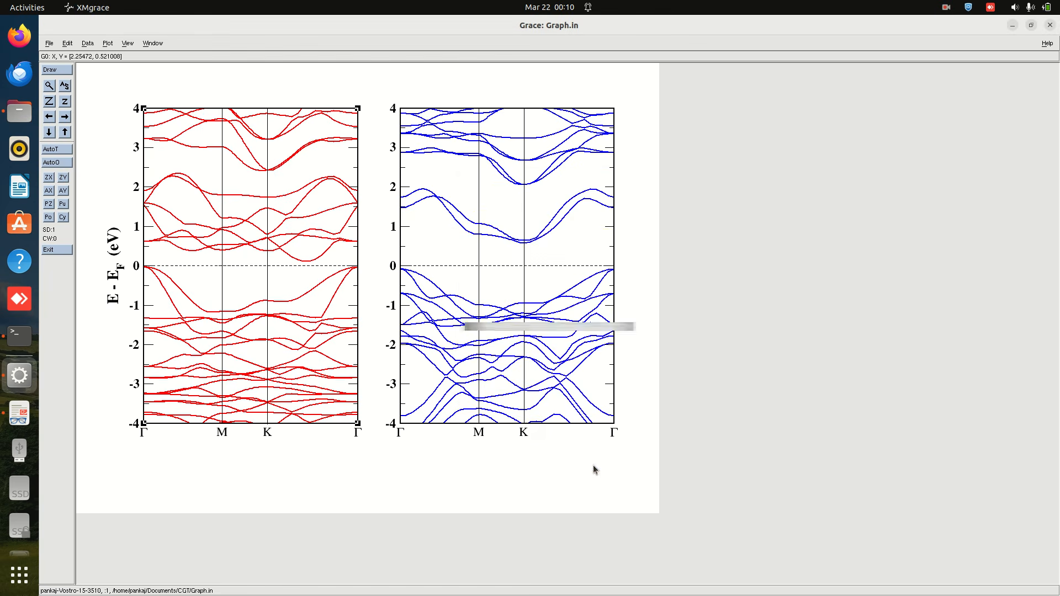
# Print the graph to Graph.svg, overwriting the existing file.
pyautogui.click(48, 43)
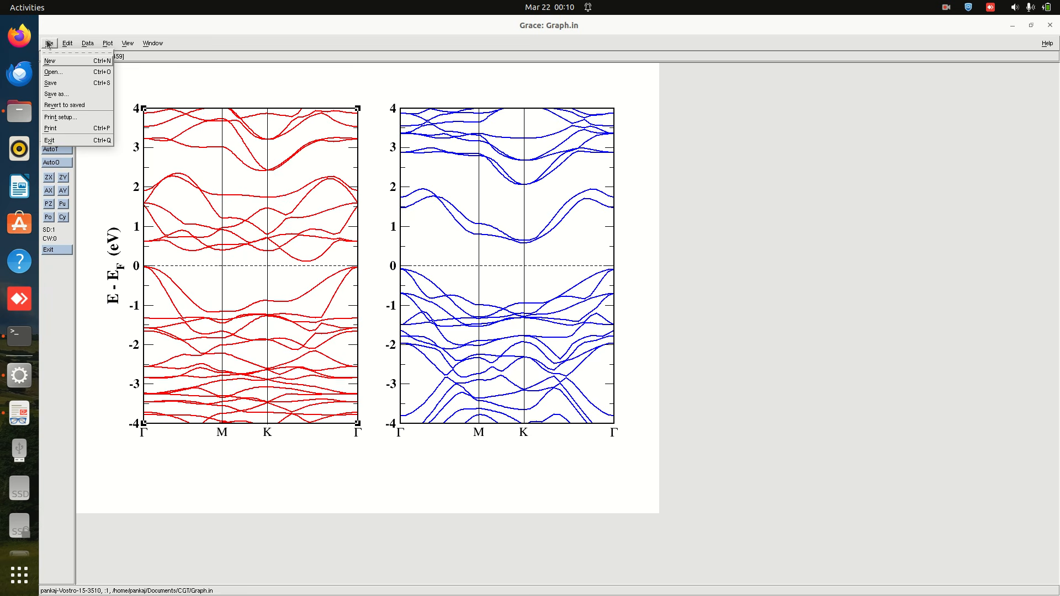
pyautogui.click(53, 130)
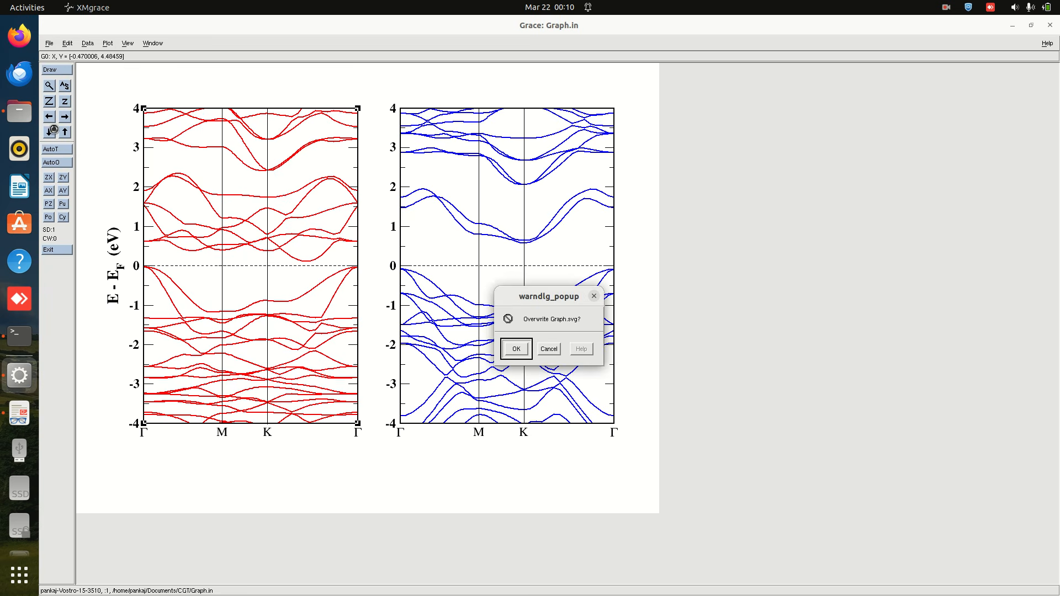
pyautogui.click(518, 351)
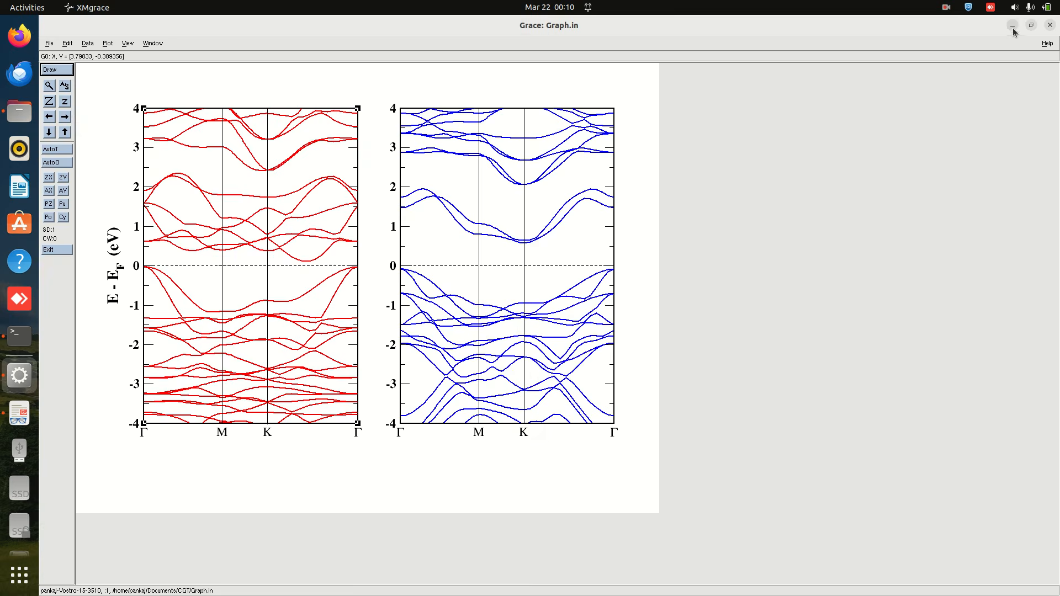
# Minimise Grace, open Graph.svg from the Home folder in Image Viewer, and enlarge it to about 122% in a maximised window.
pyautogui.click(1013, 26)
pyautogui.click(806, 276)
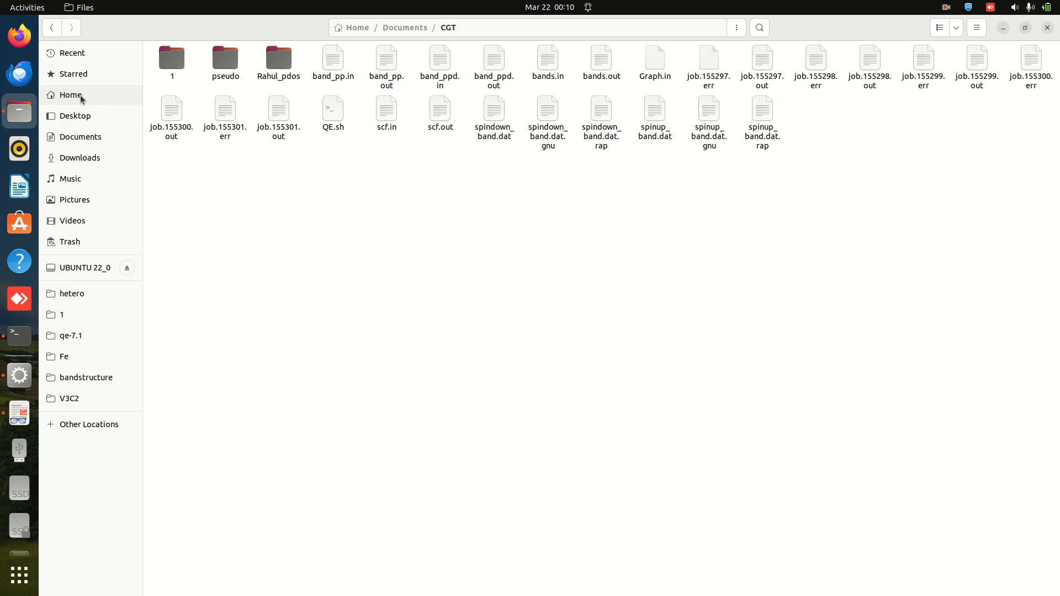
pyautogui.click(71, 95)
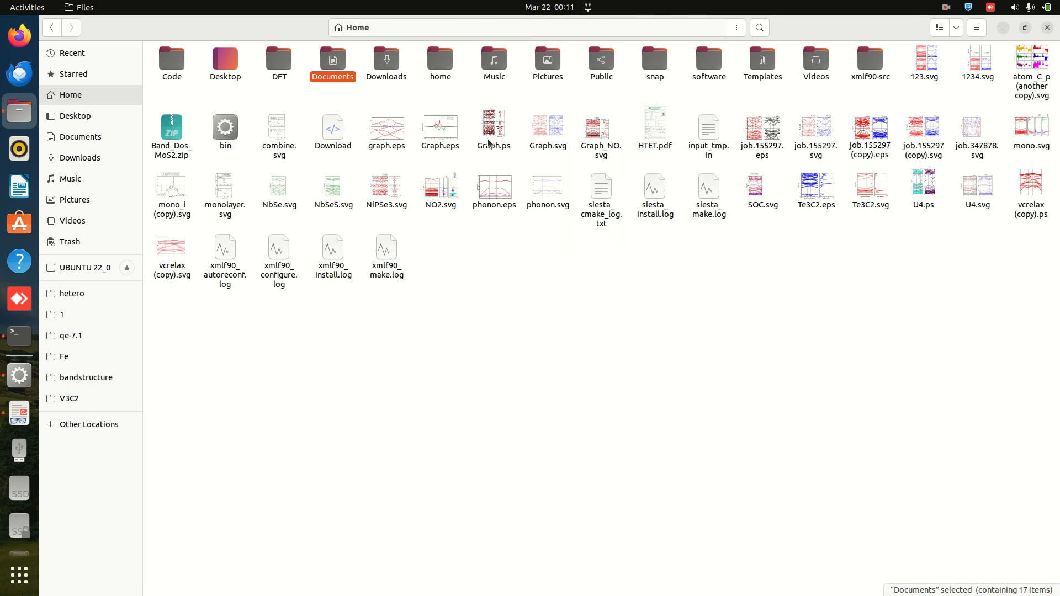
pyautogui.click(551, 135)
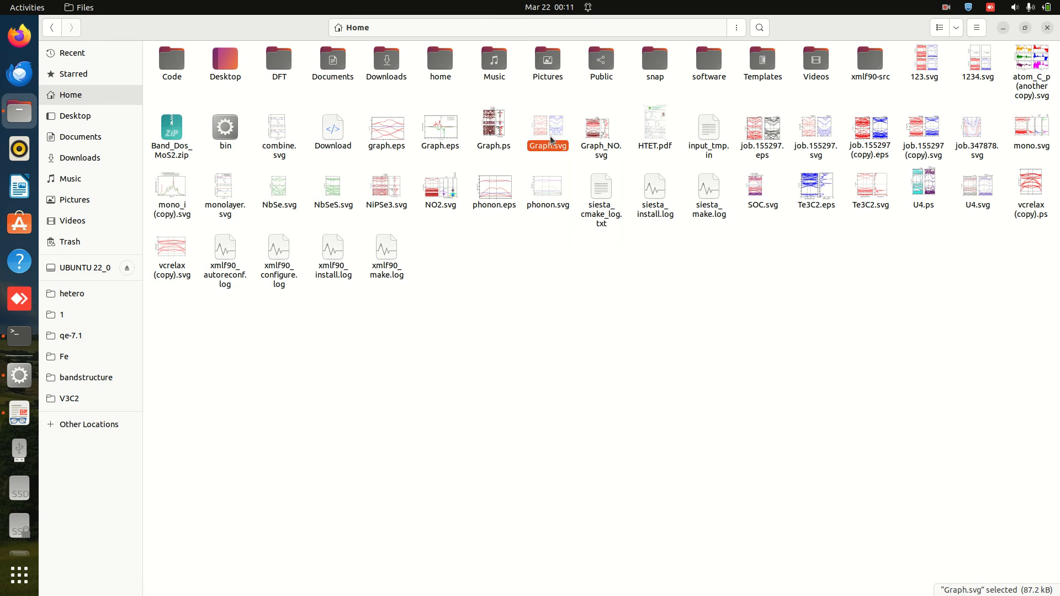
pyautogui.doubleClick(551, 138)
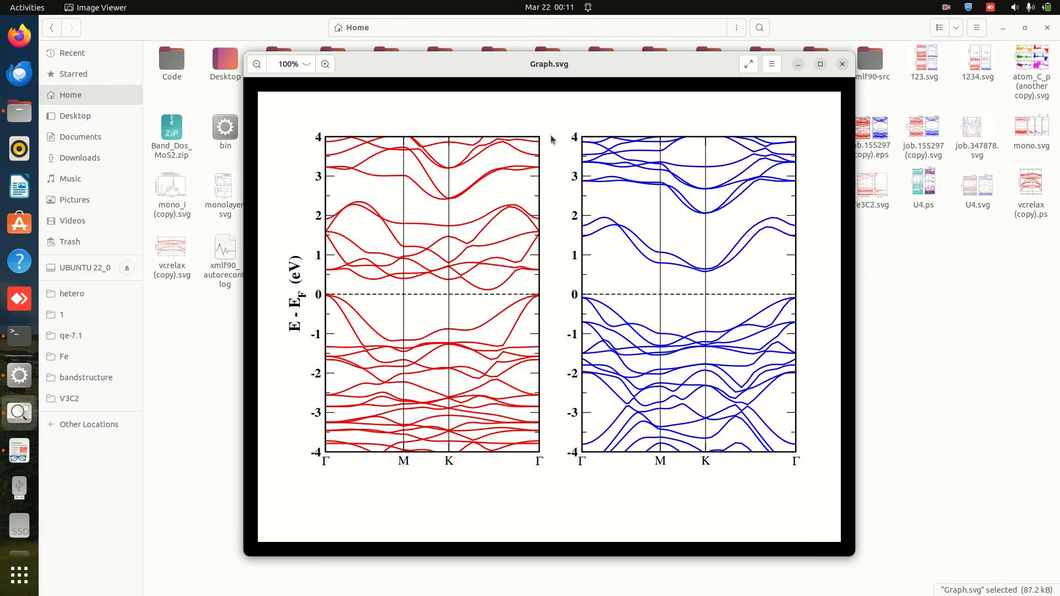
pyautogui.click(821, 64)
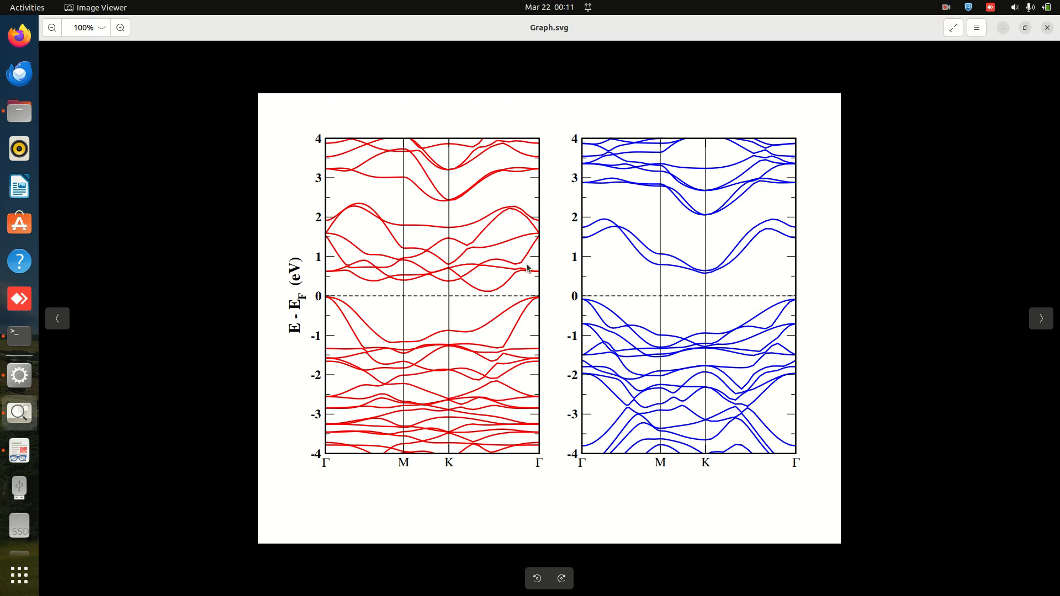
pyautogui.scroll(3, 527, 268)
pyautogui.scroll(-2, 527, 268)
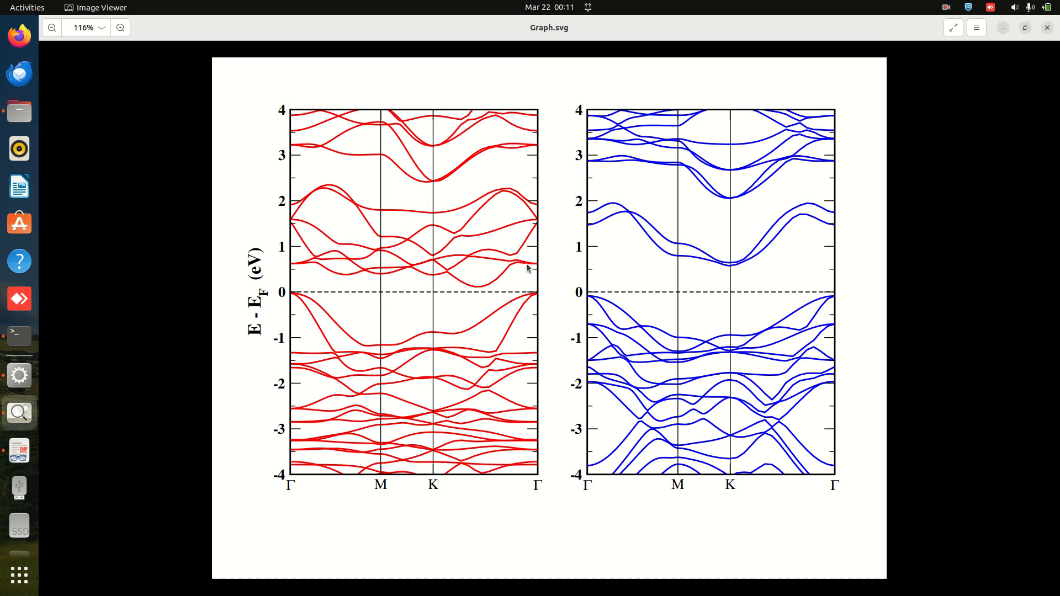
pyautogui.scroll(1, 519, 278)
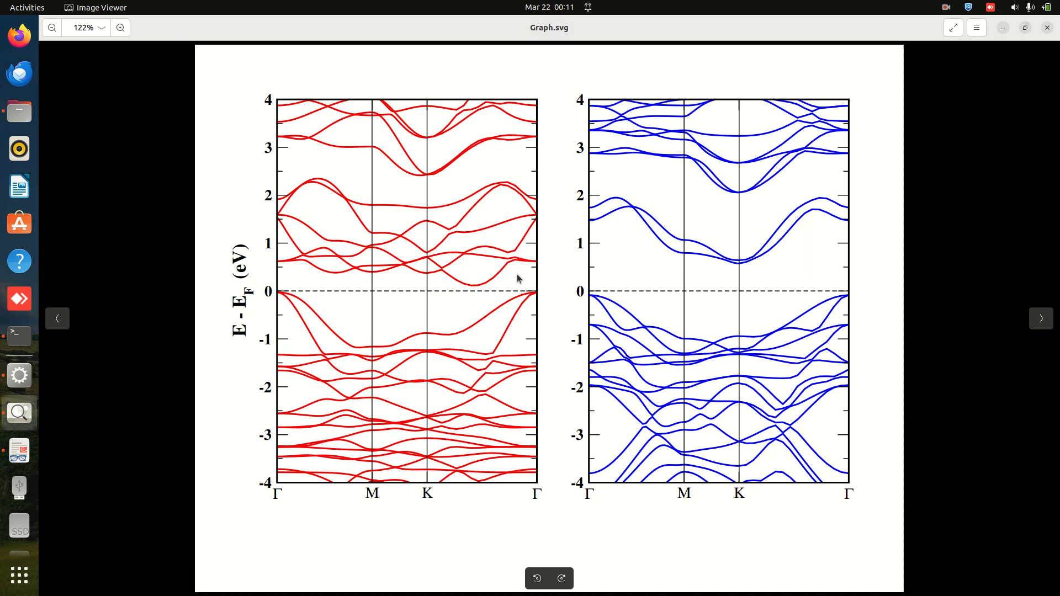
# Search the installed applications for "scr" and start the screenshot tool.
pyautogui.click(19, 575)
pyautogui.write('sl')
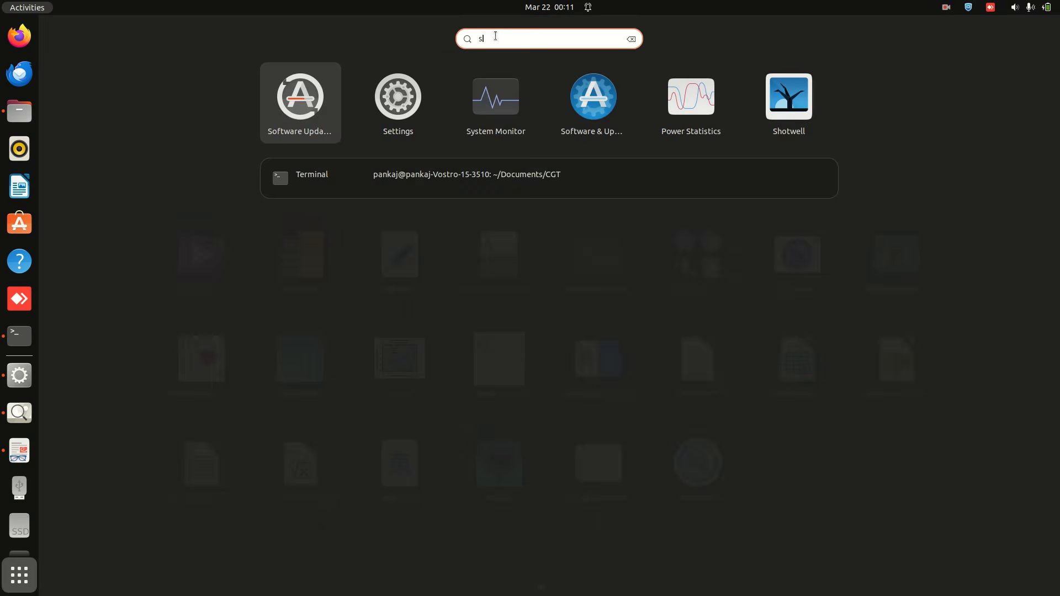
pyautogui.write('d')
pyautogui.write('r')
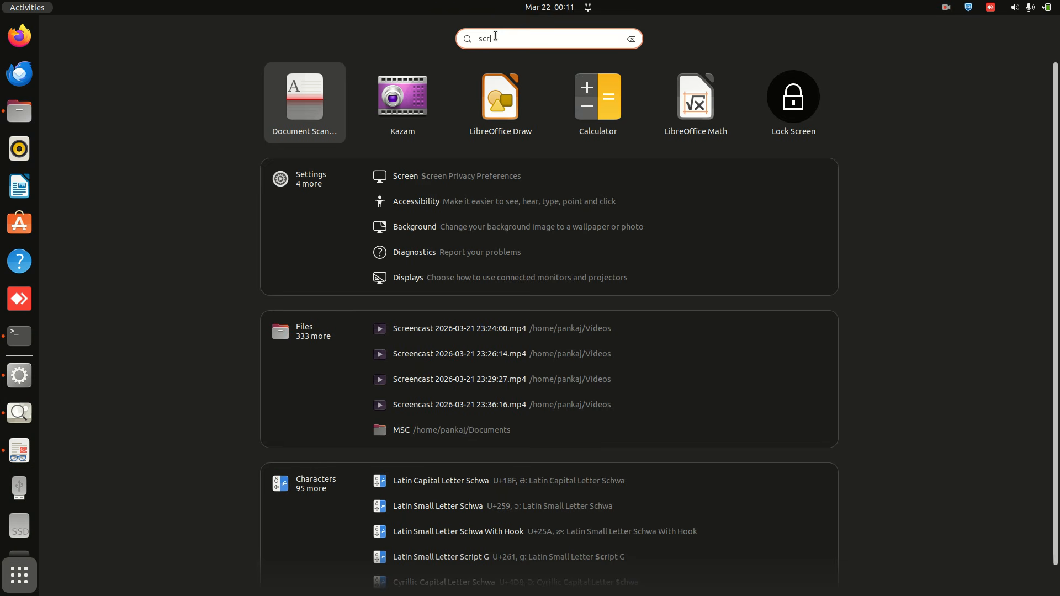
pyautogui.press('BackSpace')
pyautogui.press('BackSpace')
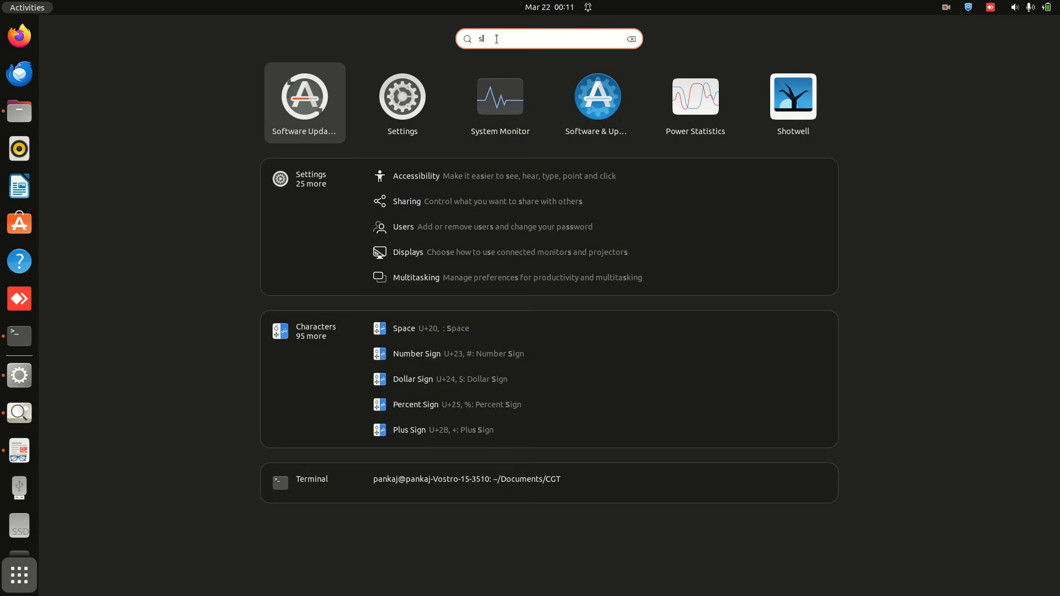
pyautogui.write('cr')
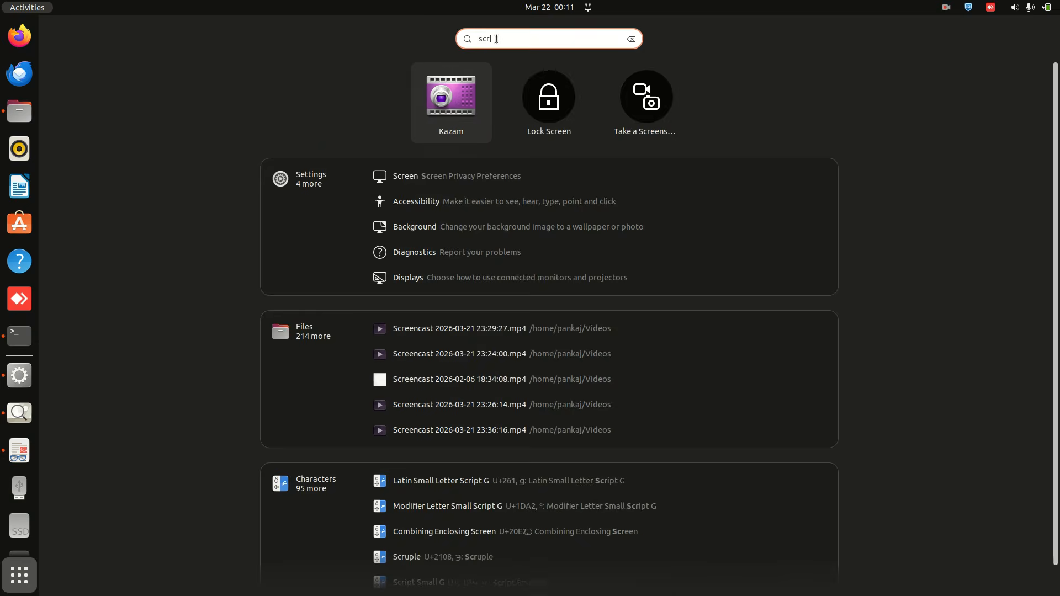
pyautogui.click(646, 106)
# Capture a screenshot of the rectangular area enclosing both band structure plots and their axis labels.
pyautogui.moveTo(324, 203); pyautogui.dragTo(226, 90)
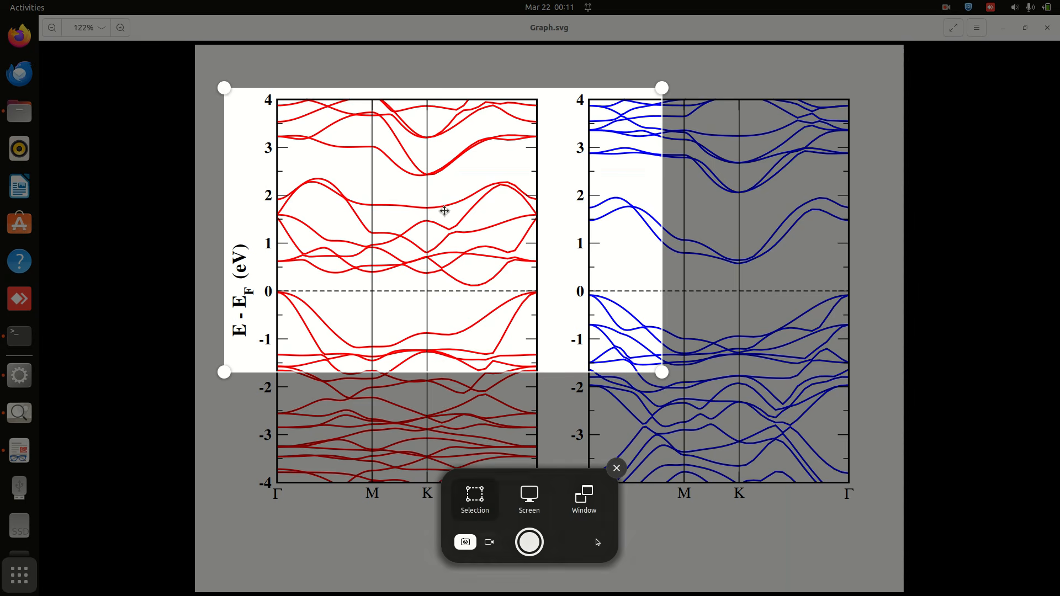
pyautogui.moveTo(823, 477); pyautogui.dragTo(857, 503)
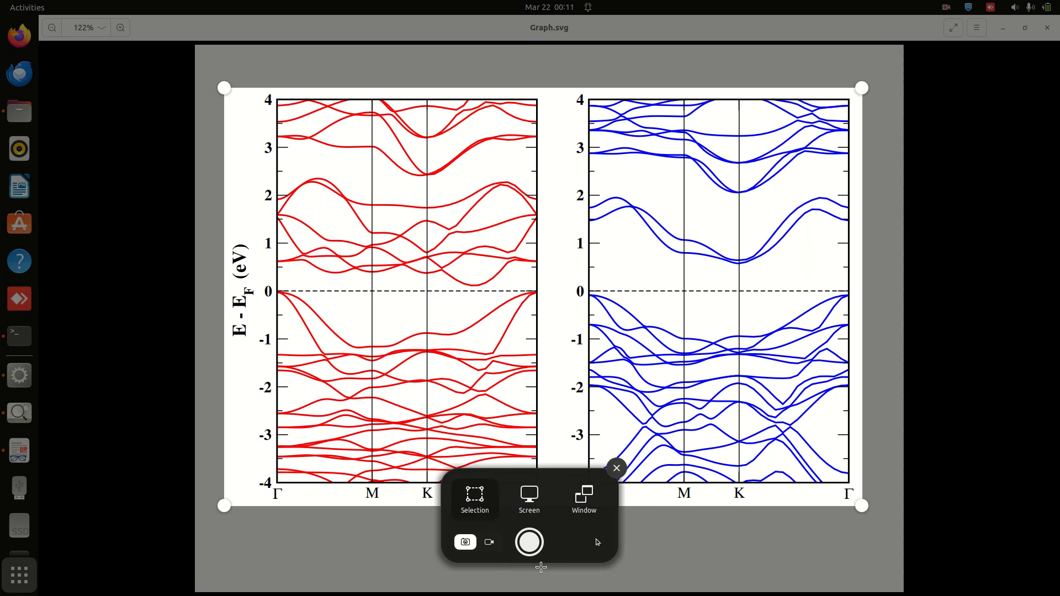
pyautogui.click(528, 542)
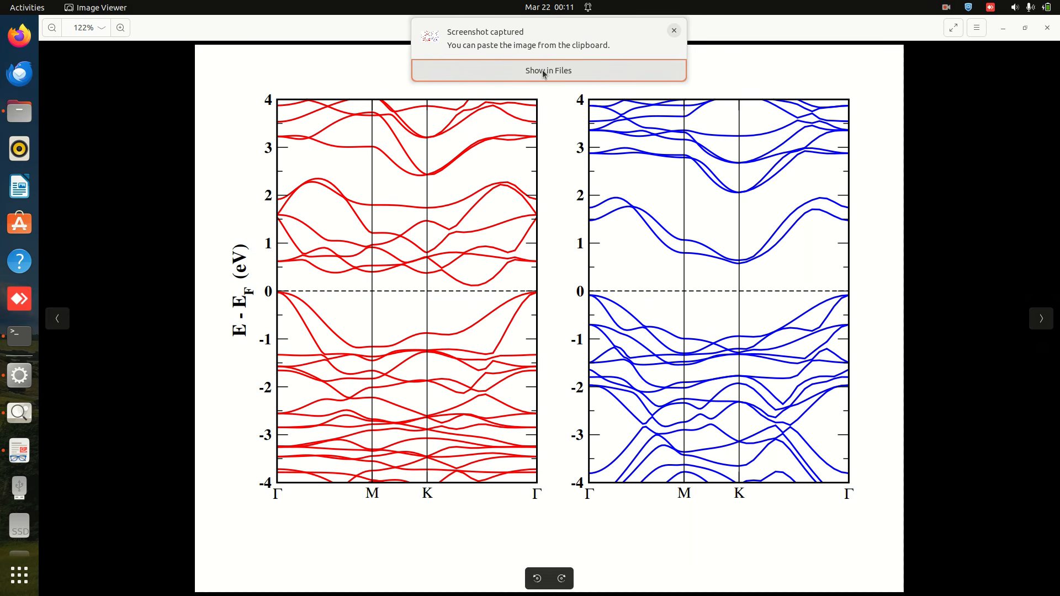
# Copy the new screenshot from the Screenshots folder, close the image viewer, and paste the file into Documents/CGT.
pyautogui.click(544, 72)
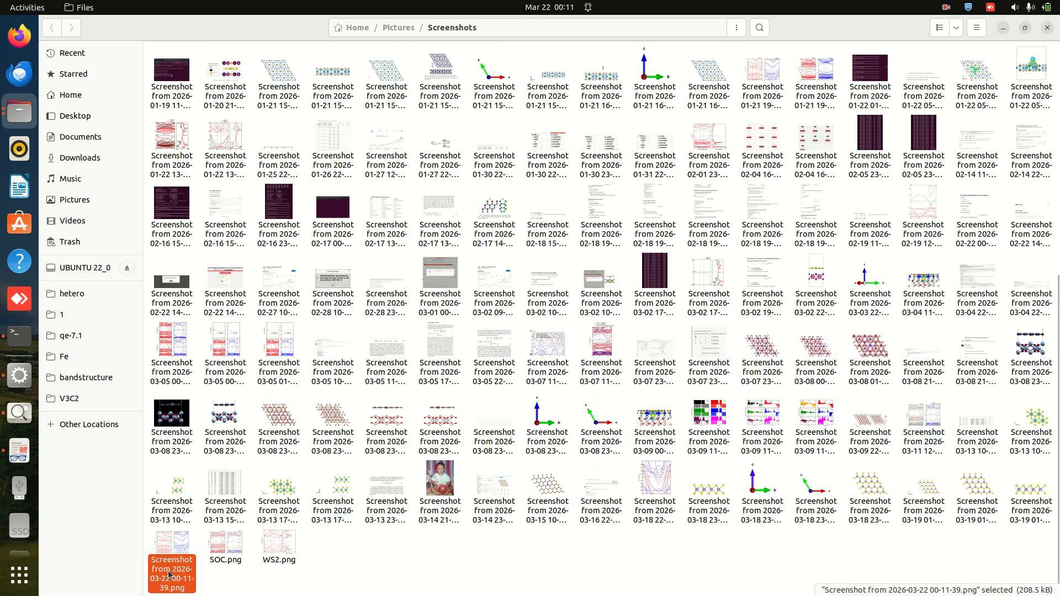
pyautogui.rightClick(166, 552)
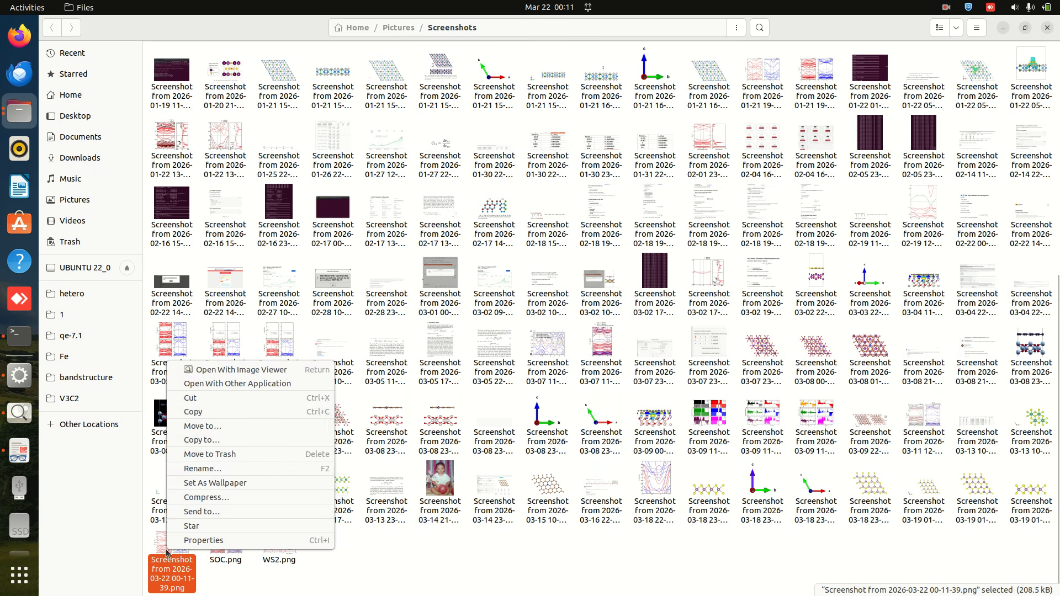
pyautogui.click(216, 412)
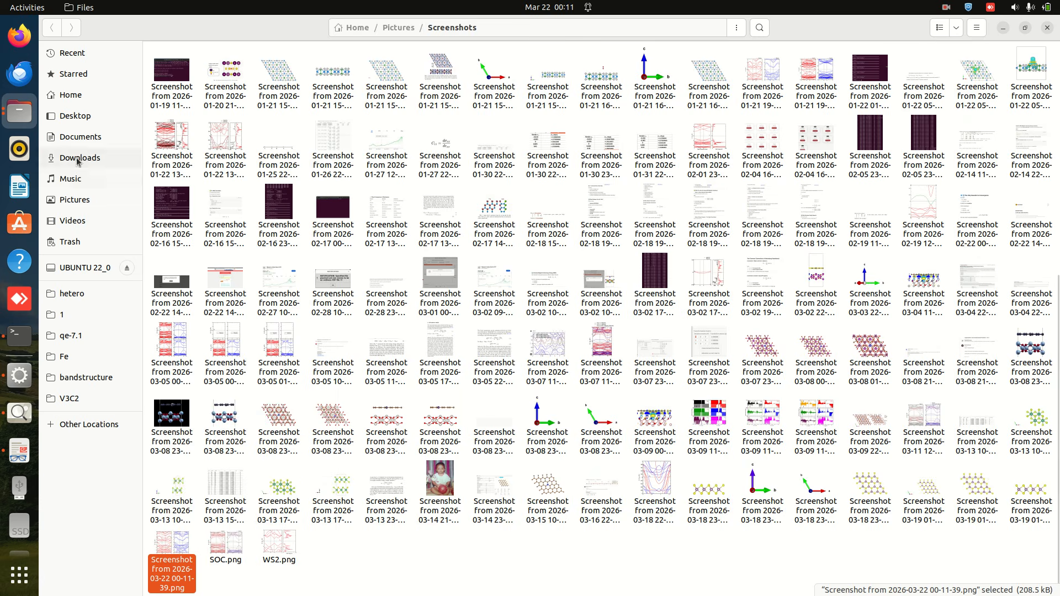
pyautogui.click(1002, 28)
pyautogui.click(1047, 28)
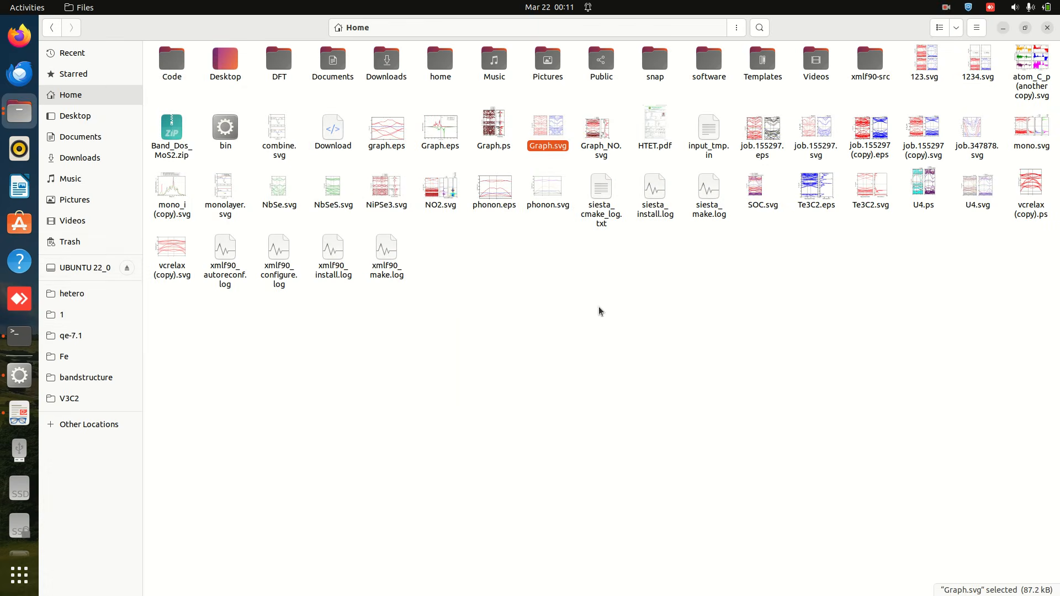
pyautogui.click(98, 134)
pyautogui.doubleClick(326, 69)
pyautogui.rightClick(388, 284)
pyautogui.click(423, 318)
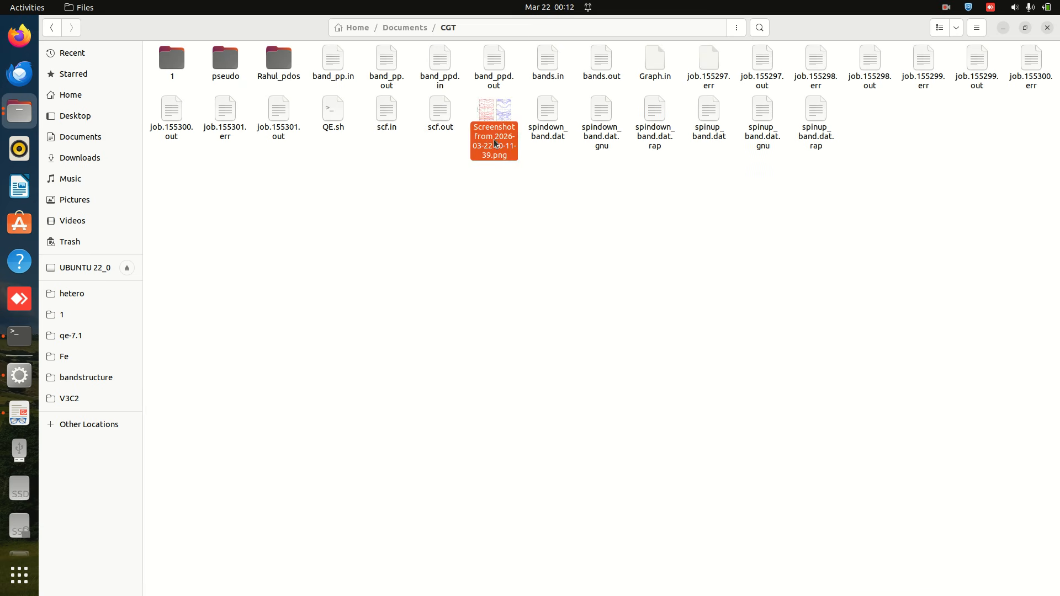
# Rename the pasted screenshot in the CGT folder as Bandstructure.png.
pyautogui.rightClick(495, 143)
pyautogui.click(541, 248)
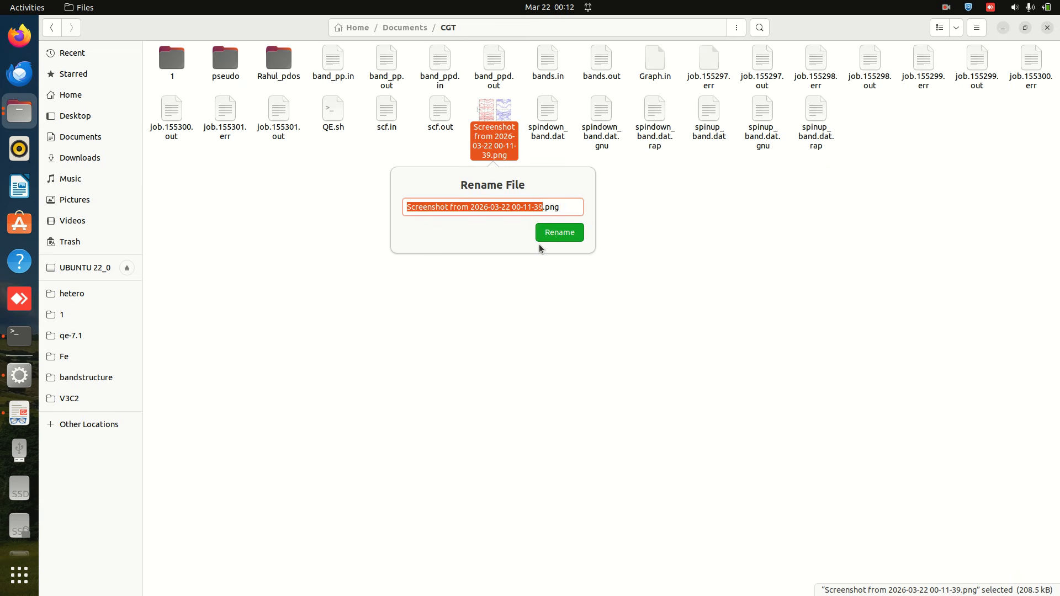
pyautogui.press('BackSpace')
pyautogui.write('Band')
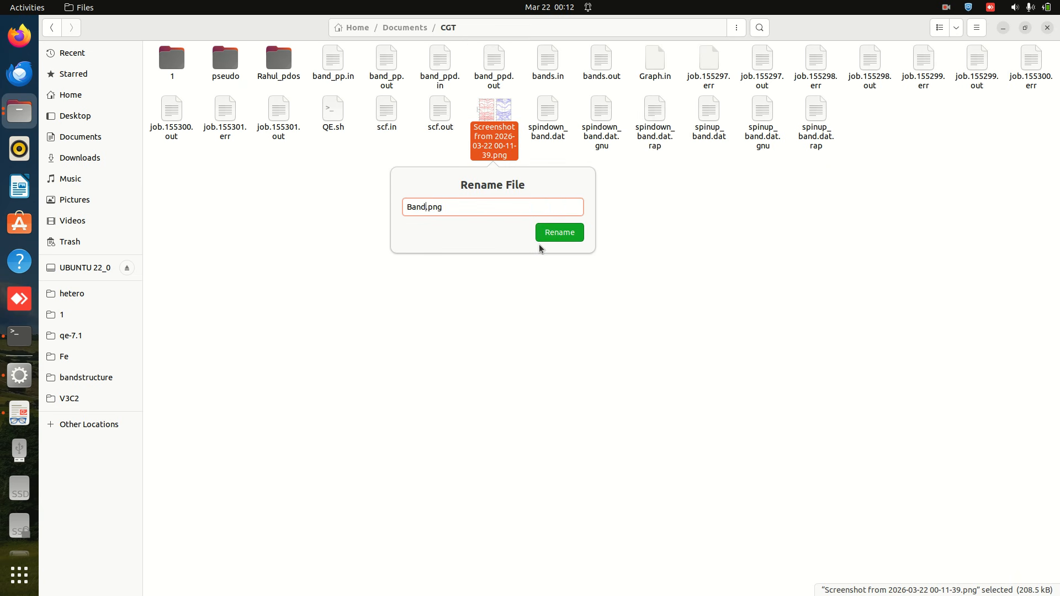
pyautogui.write('structure')
pyautogui.press('Return')
pyautogui.click(539, 246)
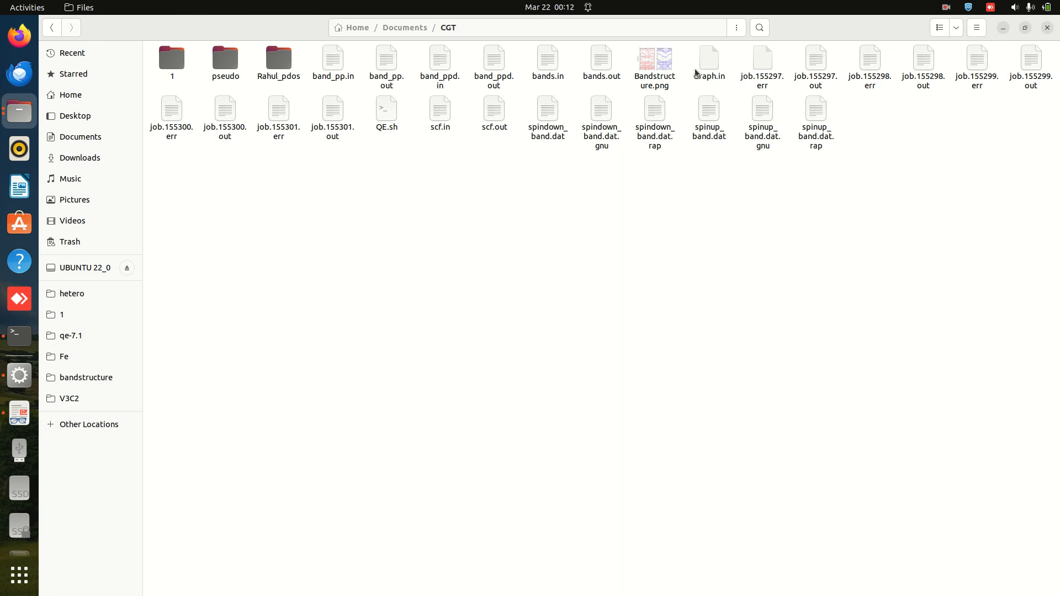
# Check Bandstructure.png in the image viewer, close it, and copy the file to the clipboard.
pyautogui.click(656, 63)
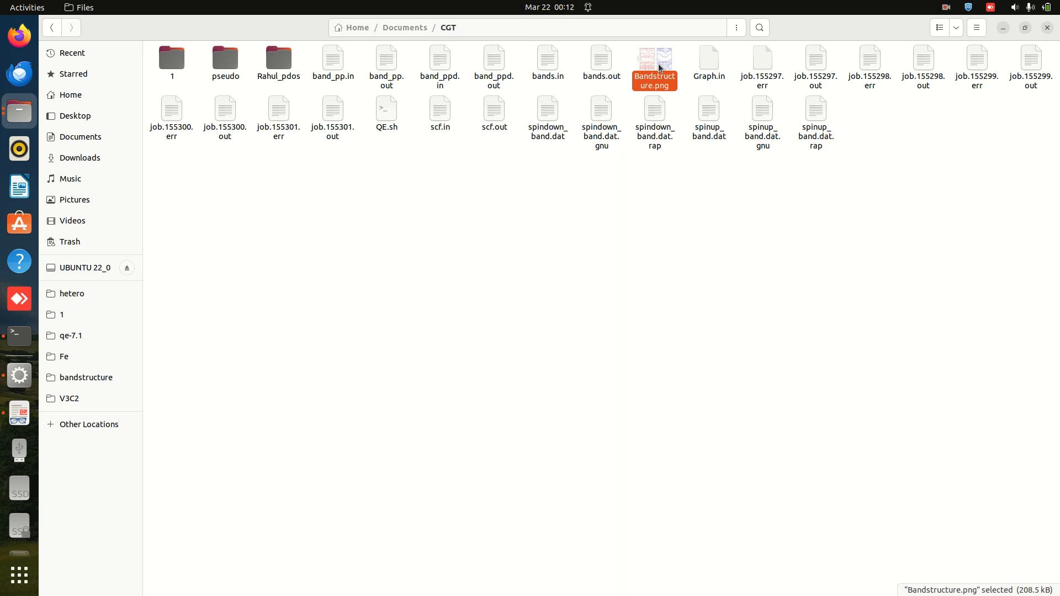
pyautogui.doubleClick(658, 67)
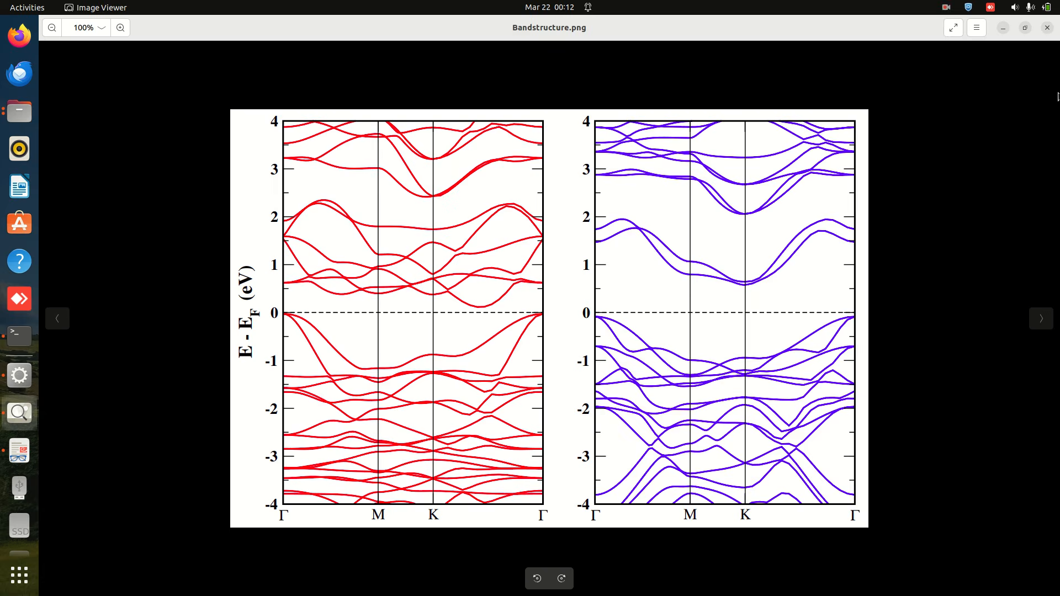
pyautogui.click(1047, 28)
pyautogui.rightClick(654, 65)
pyautogui.click(698, 116)
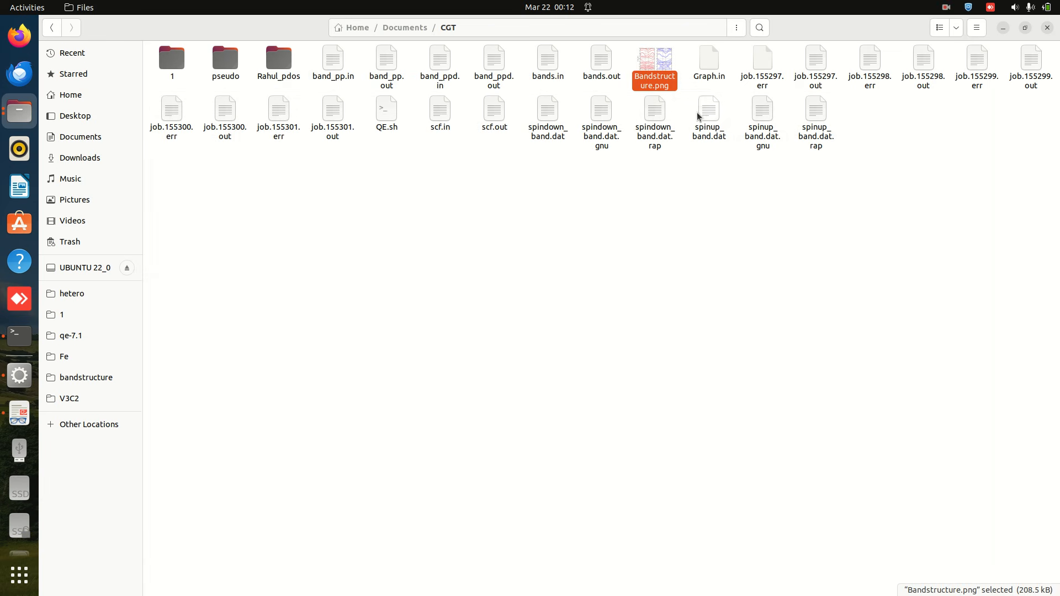
# Switch to LibreOffice Writer and recover the listed documents, finishing the document recovery.
pyautogui.click(20, 187)
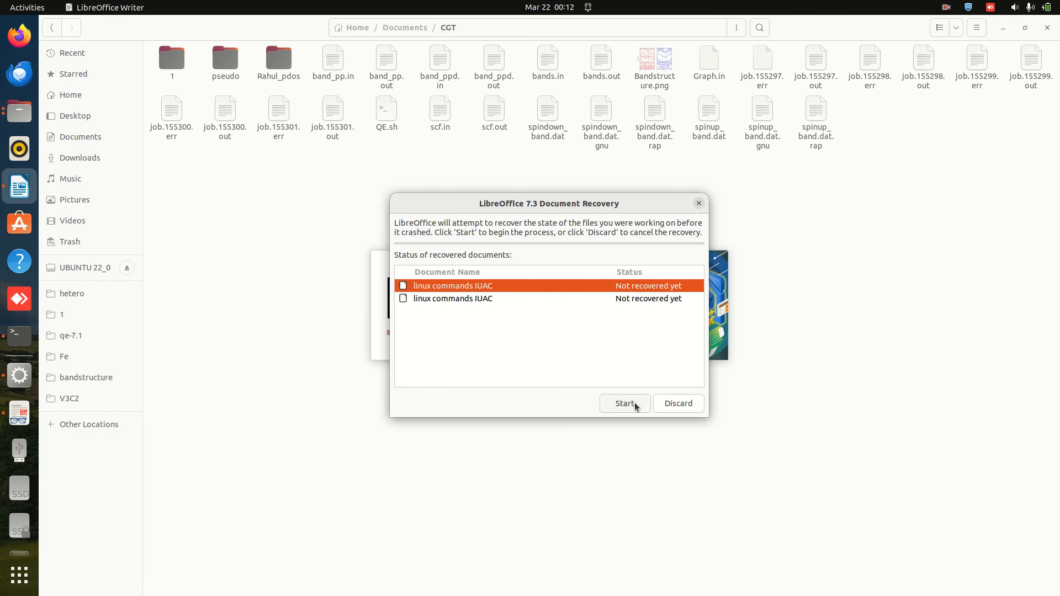
pyautogui.click(635, 407)
pyautogui.click(634, 407)
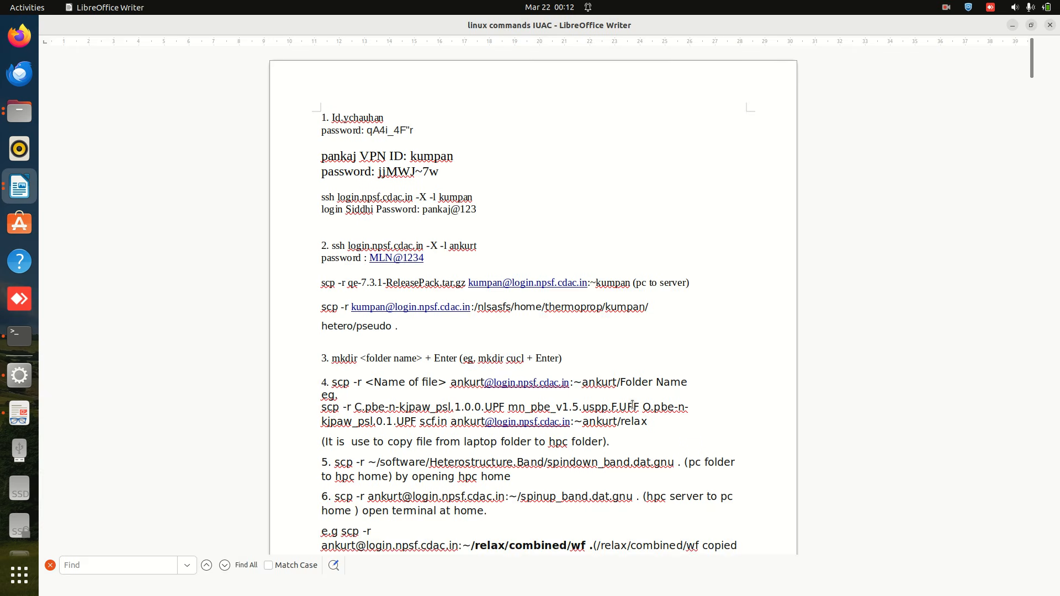
pyautogui.click(700, 267)
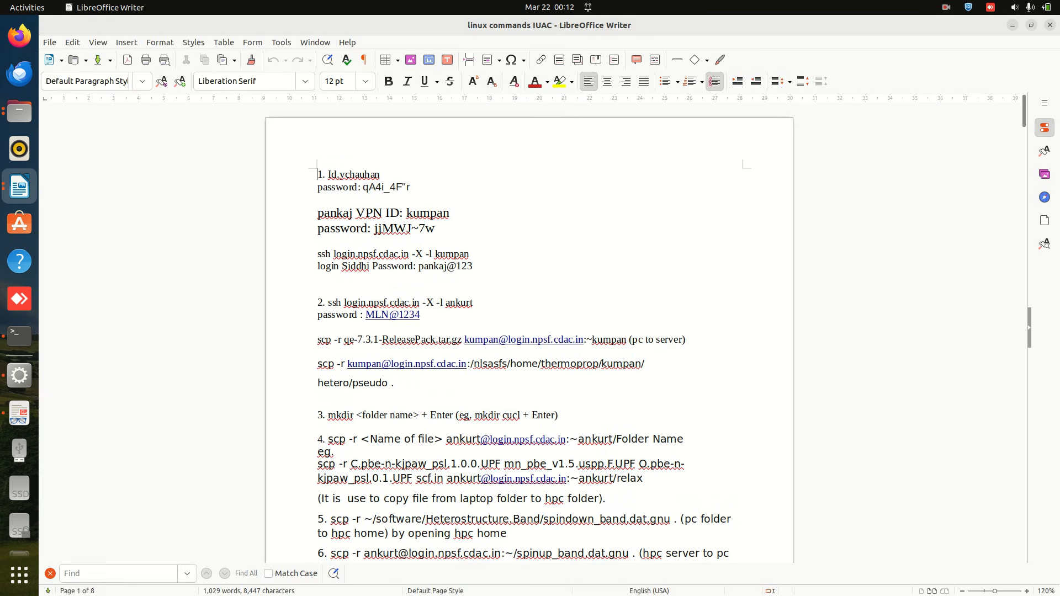
# Create a new text document and enter the title "Bandstructure of Cr2Ge2Te6".
pyautogui.click(48, 44)
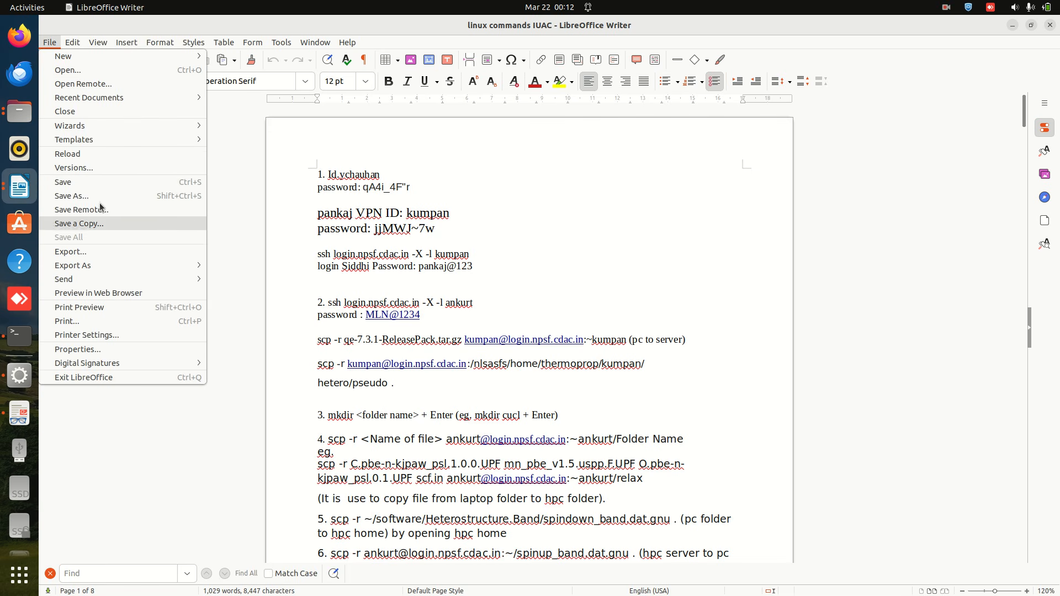
pyautogui.moveTo(94, 57)
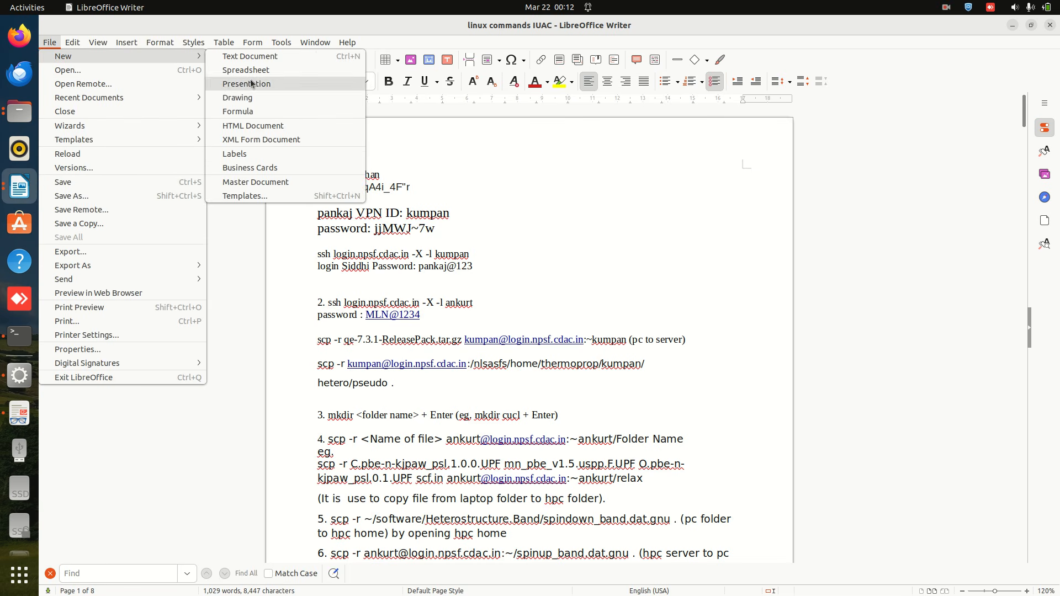
pyautogui.click(258, 58)
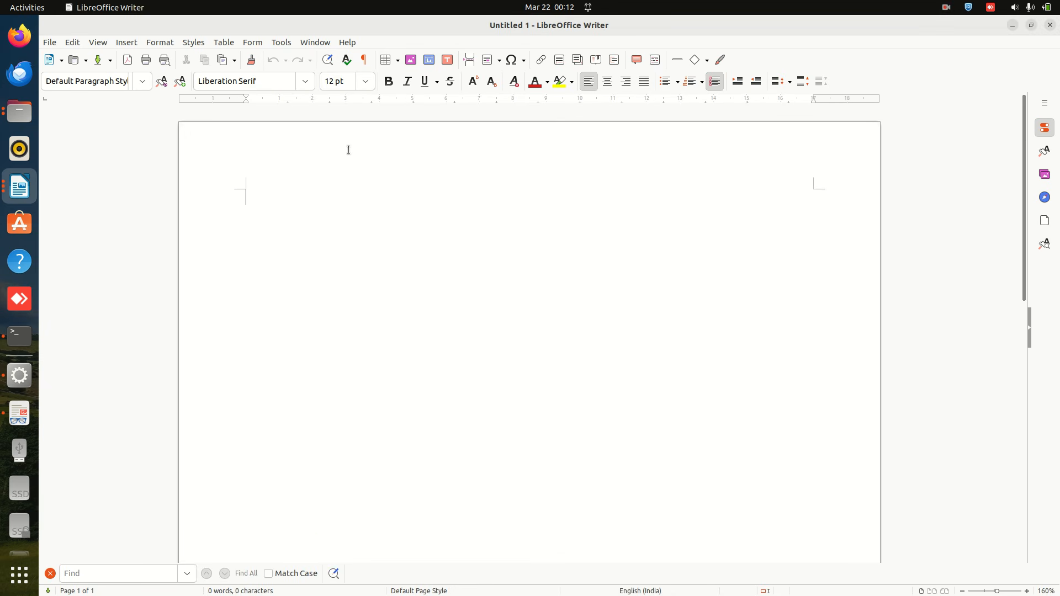
pyautogui.write('Bandstr')
pyautogui.write('ucture of Cr')
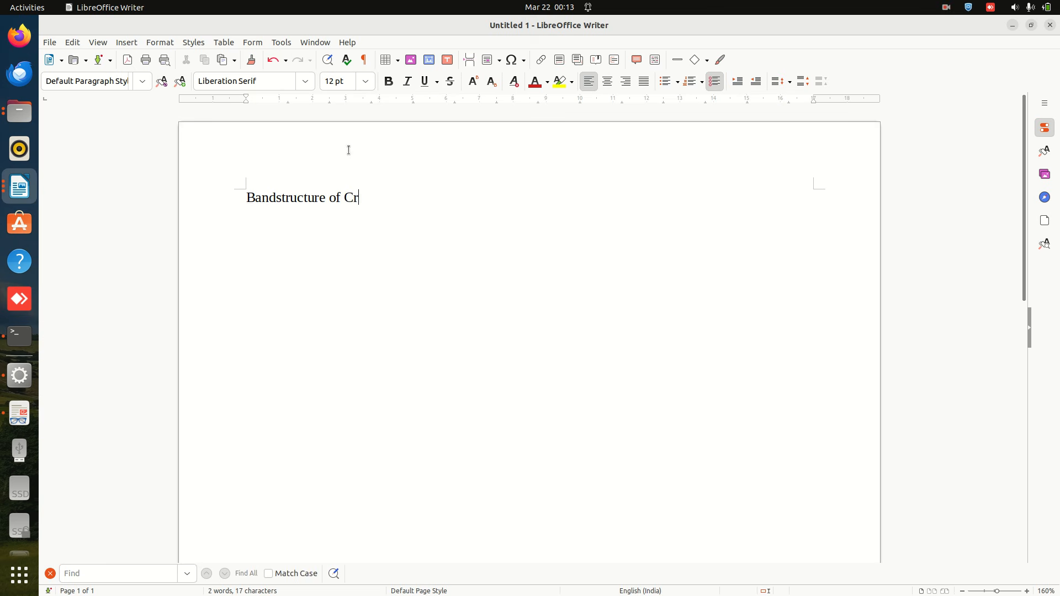
pyautogui.write('2Ge2Te6')
# Format the digits 2, 2 and 6 in the title's Cr2Ge2Te6 formula as subscripts.
pyautogui.moveTo(365, 202); pyautogui.dragTo(360, 201)
pyautogui.click(491, 82)
pyautogui.moveTo(379, 200); pyautogui.dragTo(379, 200)
pyautogui.click(386, 205)
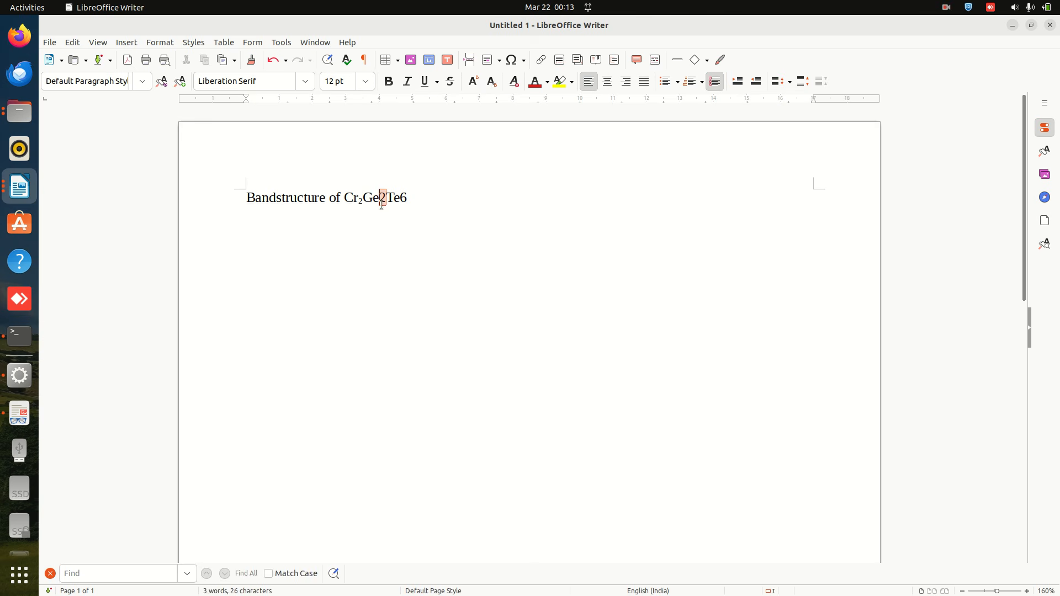
pyautogui.click(491, 83)
pyautogui.click(406, 197)
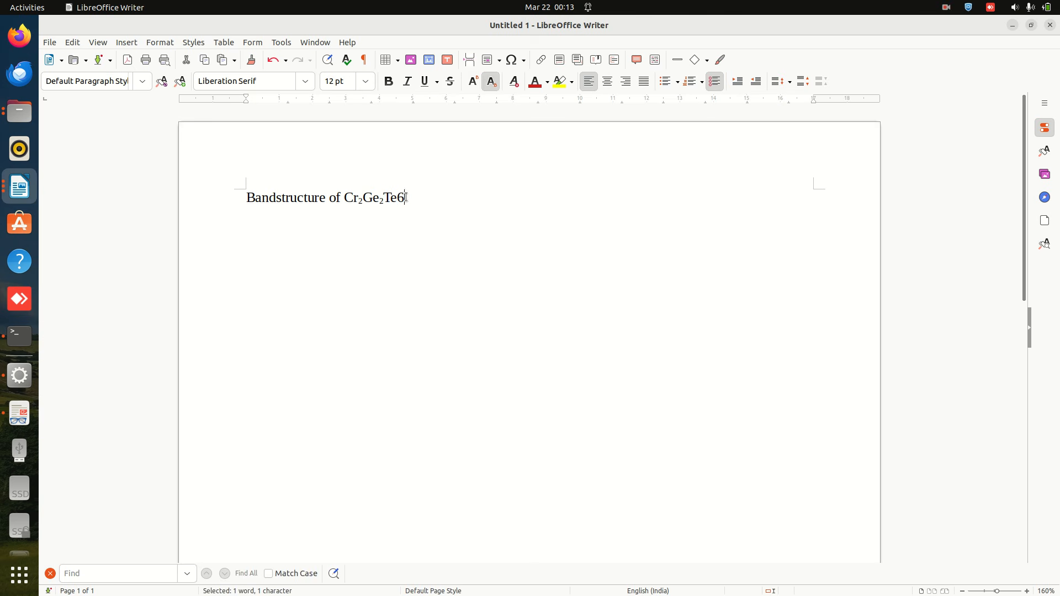
pyautogui.moveTo(401, 203); pyautogui.dragTo(399, 205)
pyautogui.click(490, 82)
pyautogui.click(422, 202)
# Make the whole title bold and add a centred, non-subscript line below it.
pyautogui.moveTo(246, 198); pyautogui.dragTo(410, 201)
pyautogui.click(388, 82)
pyautogui.click(454, 194)
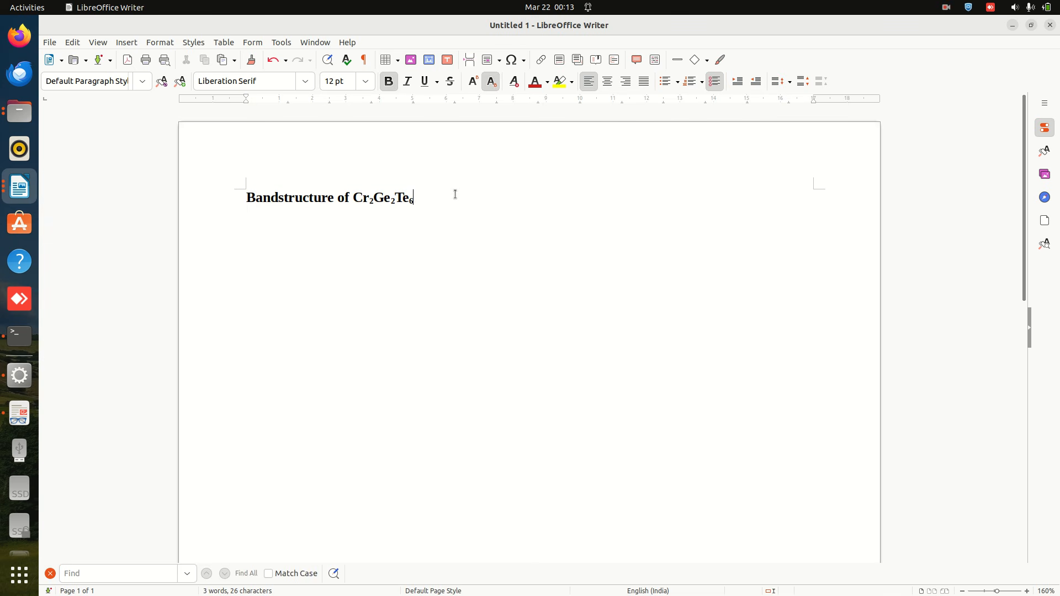
pyautogui.hotkey('ctrl', 'shift', 'b')
pyautogui.click(608, 82)
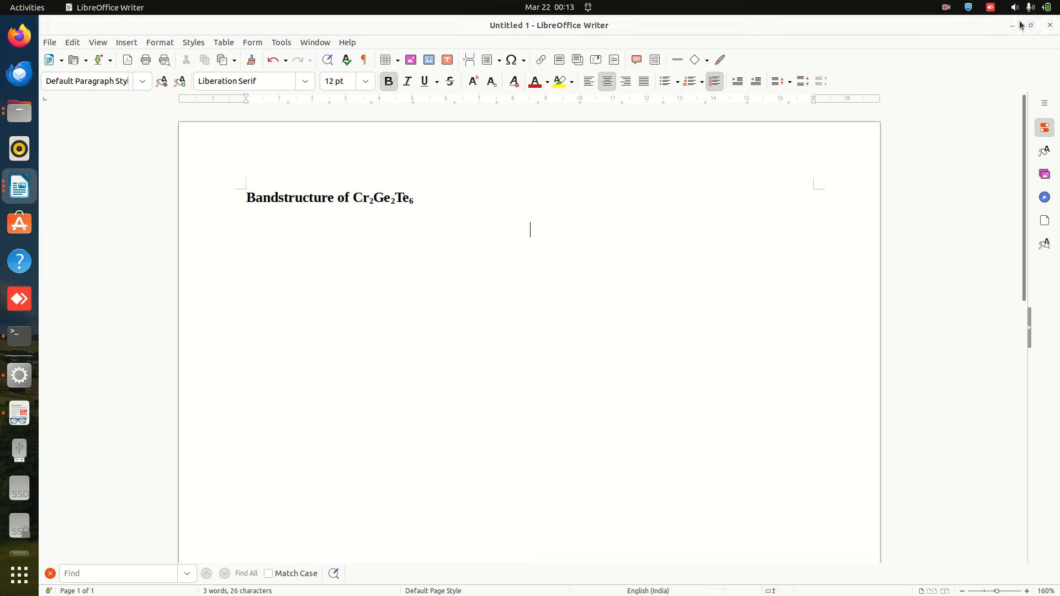
# Copy Bandstructure.png from the CGT folder, paste it below the title in the untitled document, and scale it to about 5.38 × 3.53.
pyautogui.click(1015, 24)
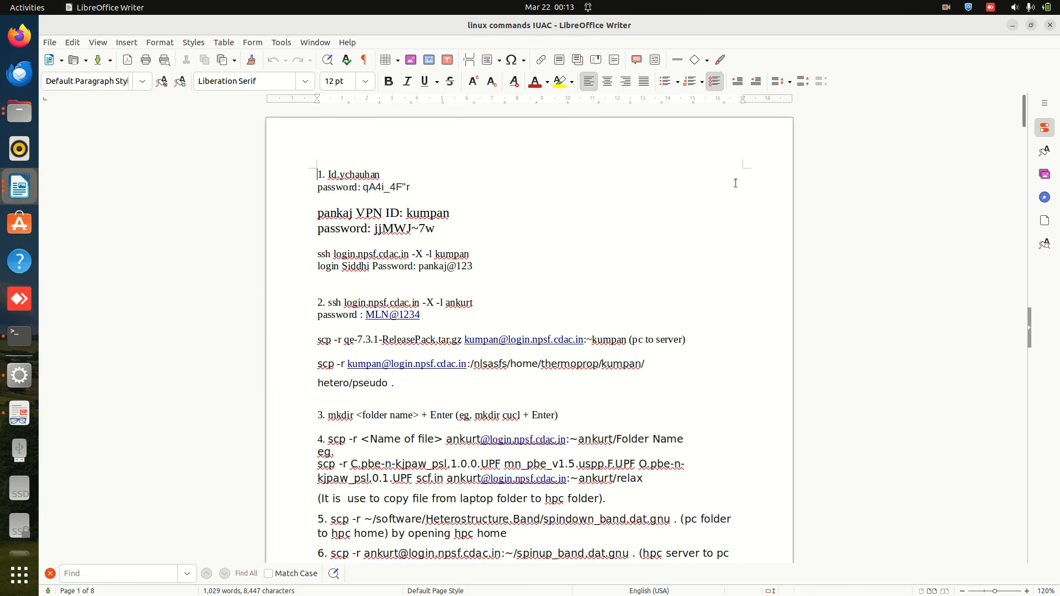
pyautogui.click(1012, 25)
pyautogui.click(652, 65)
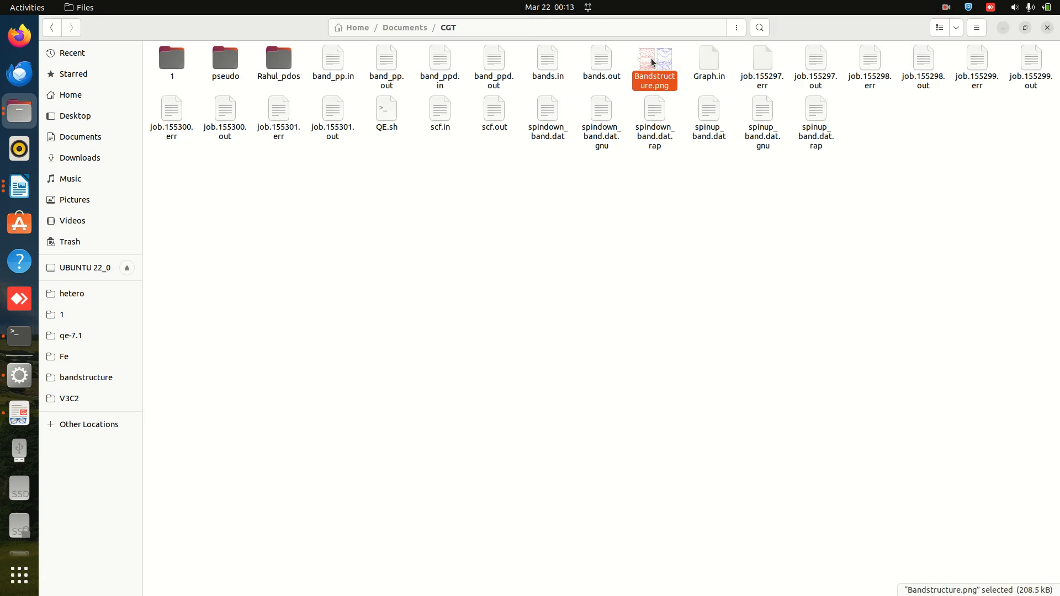
pyautogui.click(458, 231)
pyautogui.click(20, 187)
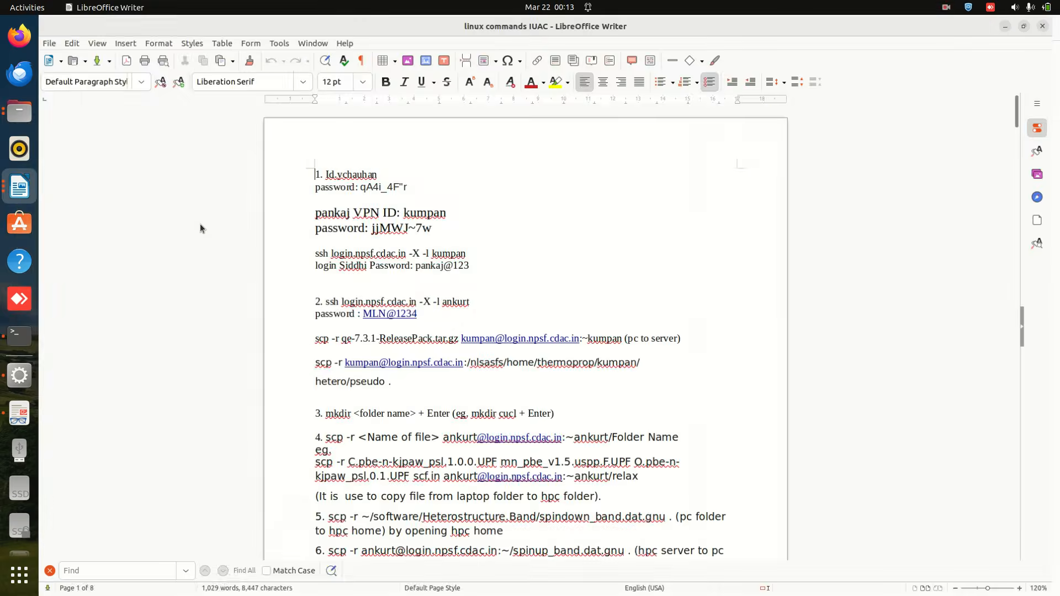
pyautogui.click(20, 188)
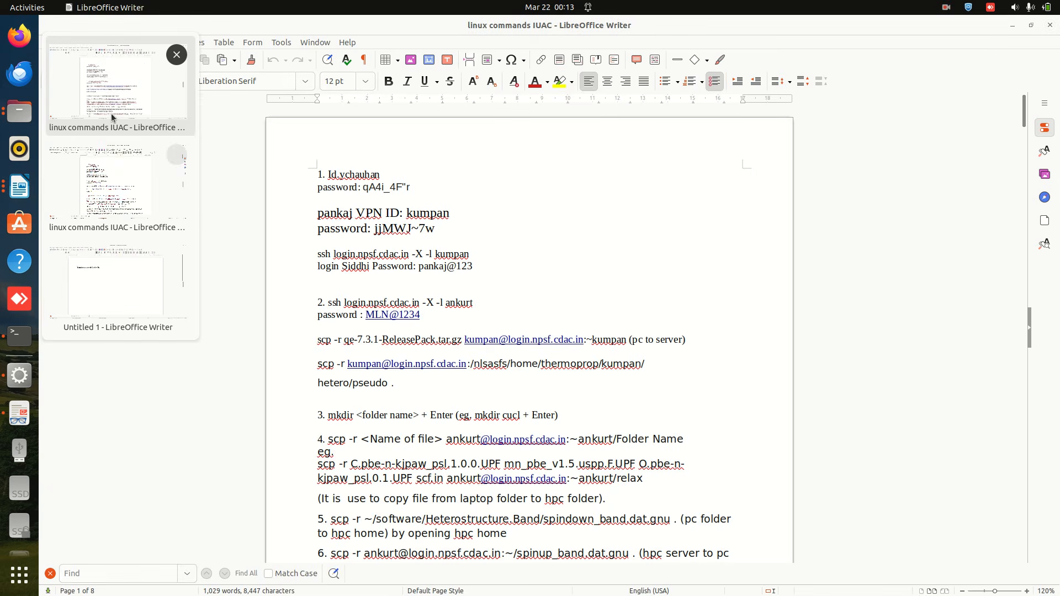
pyautogui.click(124, 306)
pyautogui.hotkey('ctrl', 'v')
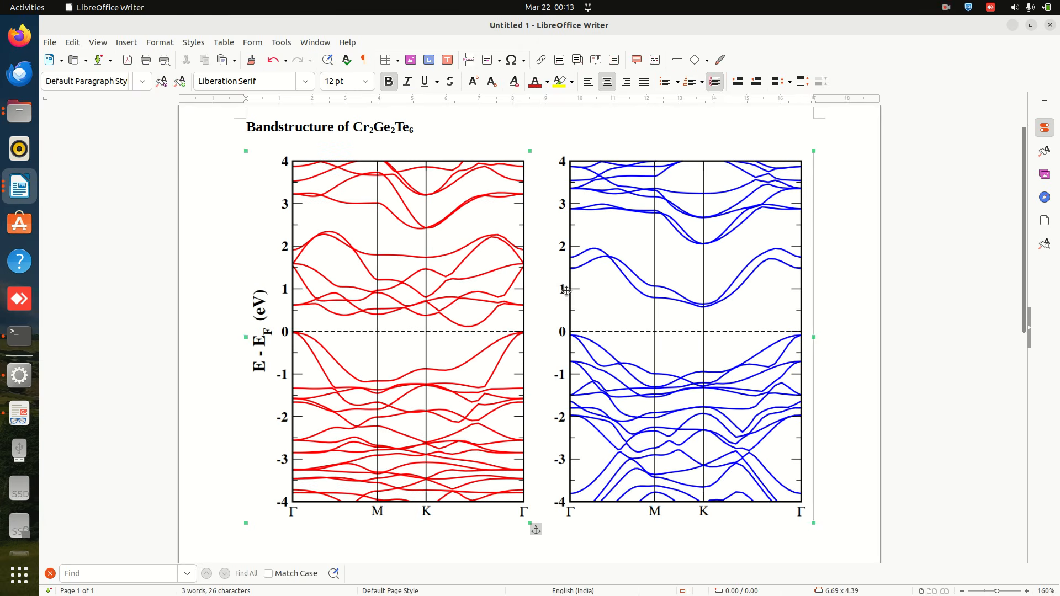
pyautogui.moveTo(813, 523); pyautogui.dragTo(758, 450)
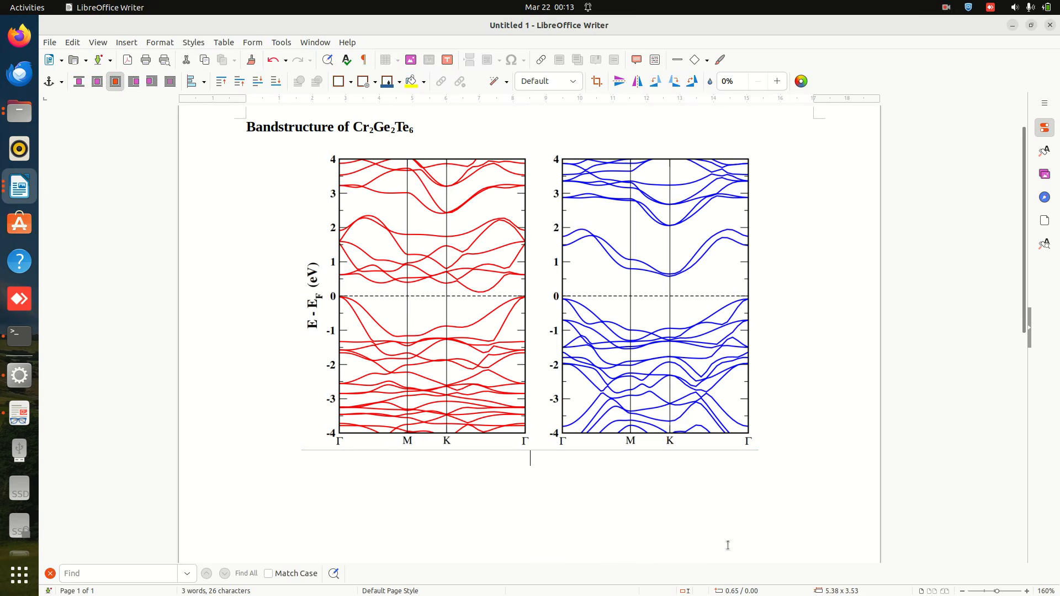
pyautogui.click(728, 545)
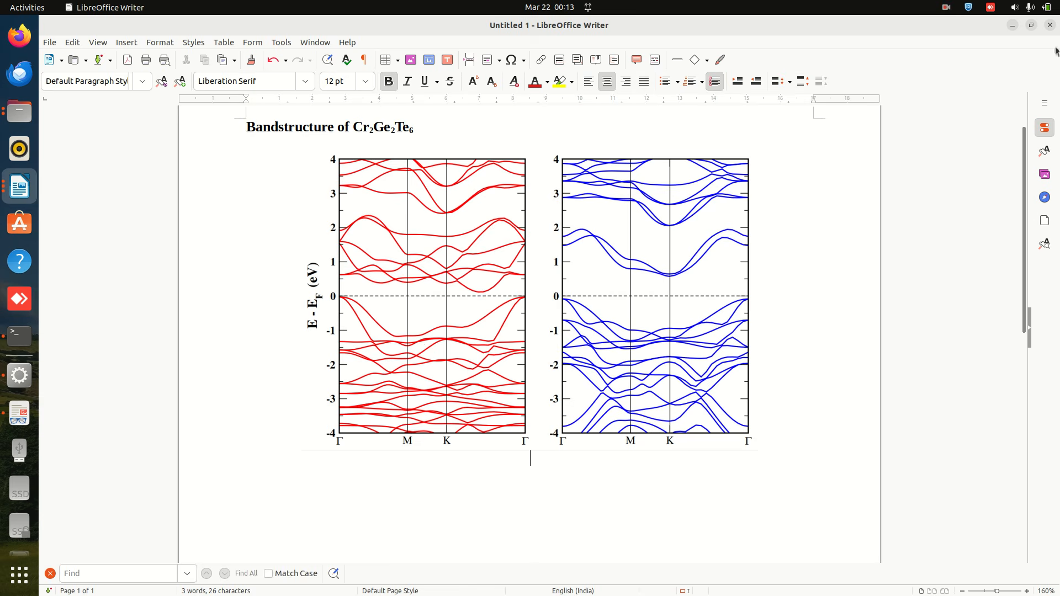
# Switch to the Document Viewer, copy the full Fig. 2 caption from the graphene/Cr2Ge2Te6 paper, and return to Writer.
pyautogui.click(19, 414)
pyautogui.click(1021, 82)
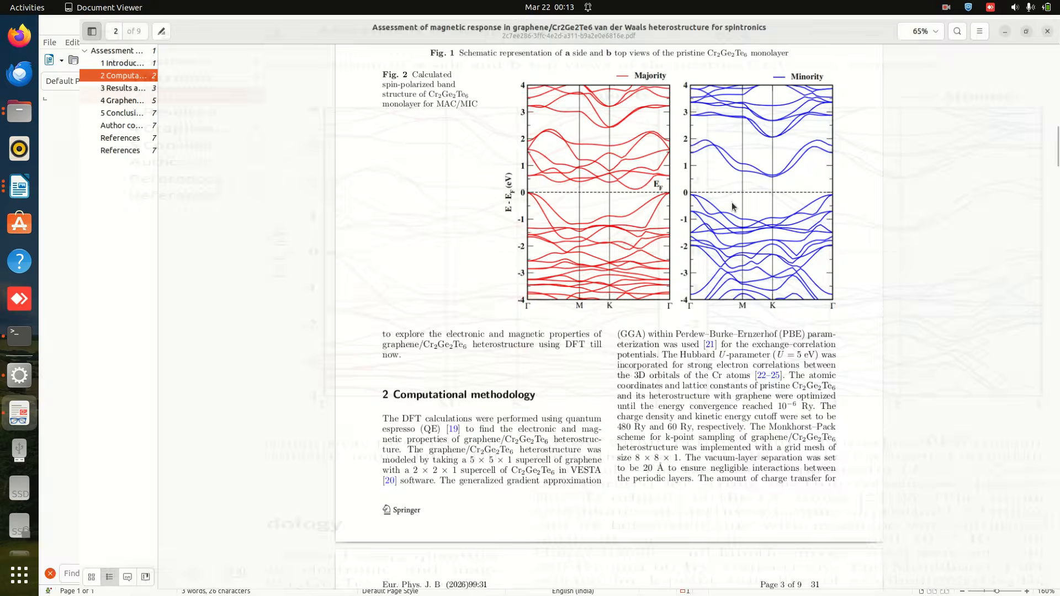
pyautogui.moveTo(387, 73); pyautogui.dragTo(454, 106)
pyautogui.click(356, 82)
pyautogui.moveTo(354, 70); pyautogui.dragTo(458, 106)
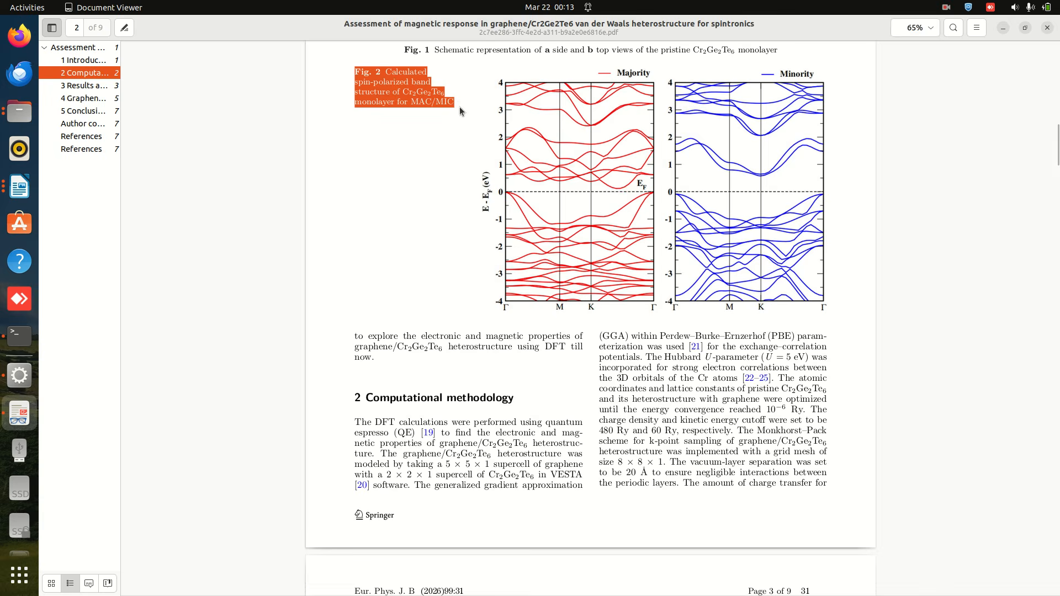
pyautogui.click(1003, 28)
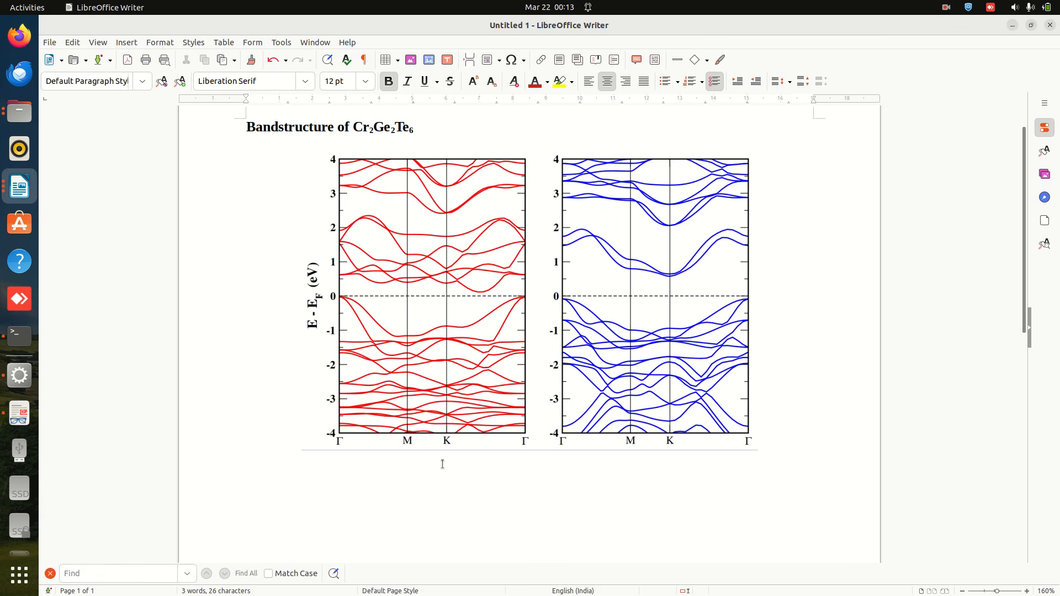
pyautogui.press('Return')
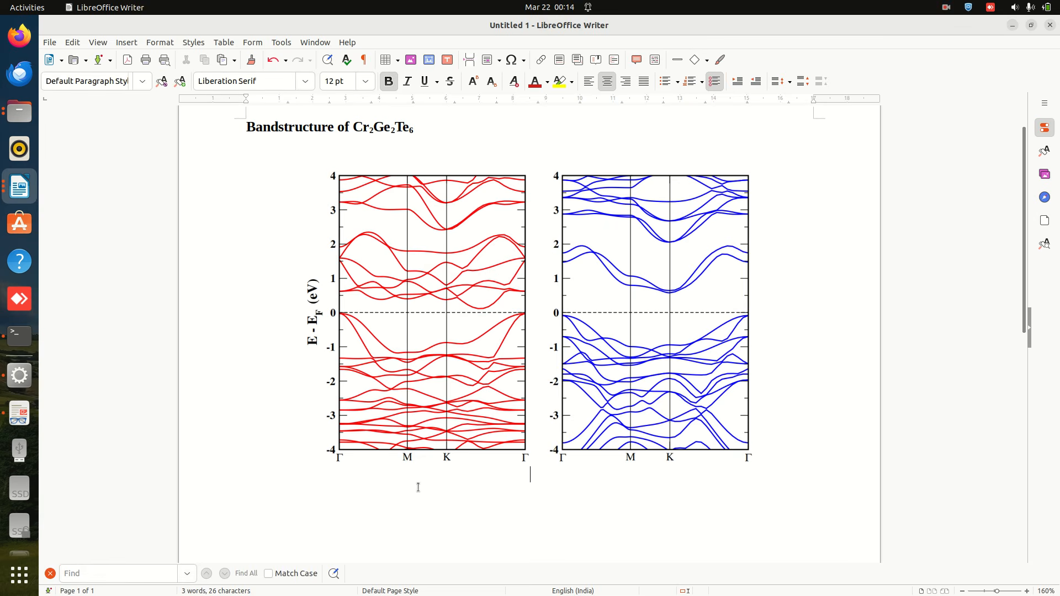
pyautogui.hotkey('ctrl', 'z')
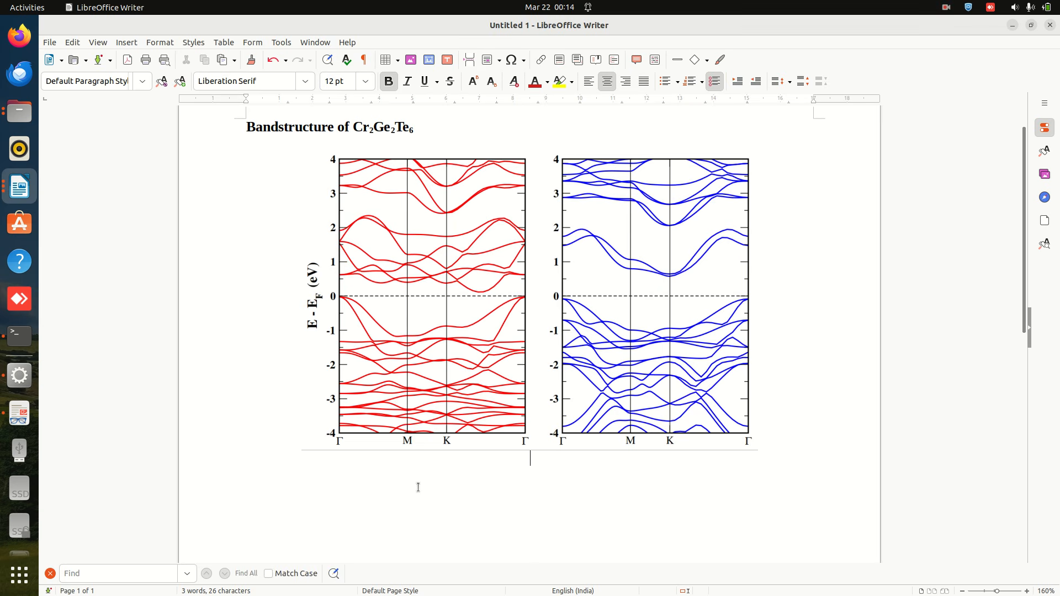
pyautogui.press('Return')
pyautogui.hotkey('ctrl', 'z')
# Add a justified line between the title and the figure and paste the copied Fig. 2 caption there.
pyautogui.press('Return')
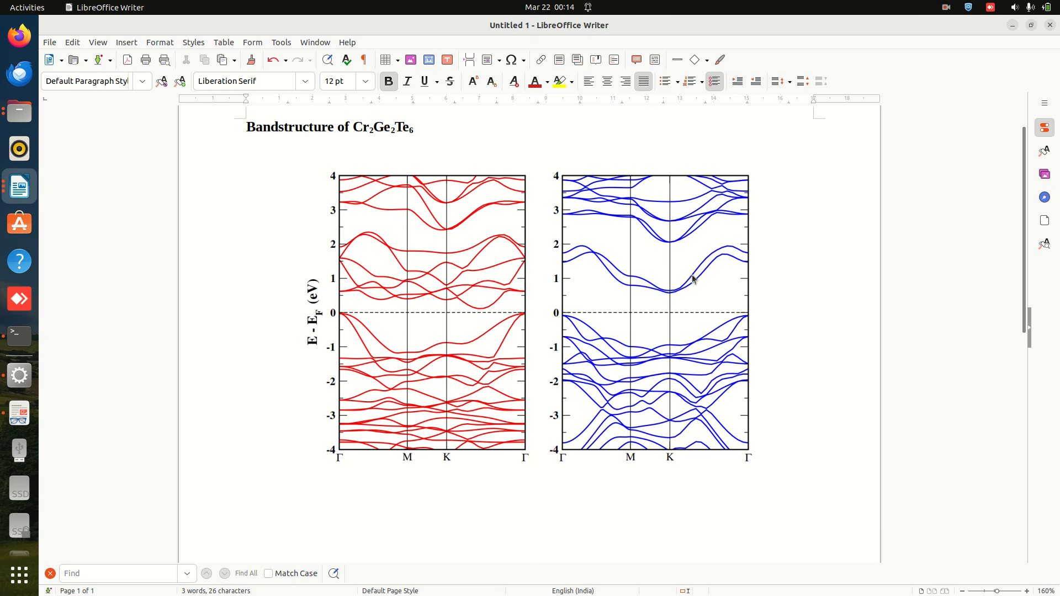
pyautogui.click(458, 167)
pyautogui.click(467, 247)
pyautogui.click(310, 157)
pyautogui.write('Fig. 2 Calculated spin-polarized band structure of Cr2 Ge2 Te6 monolayer for MAC/MIC')
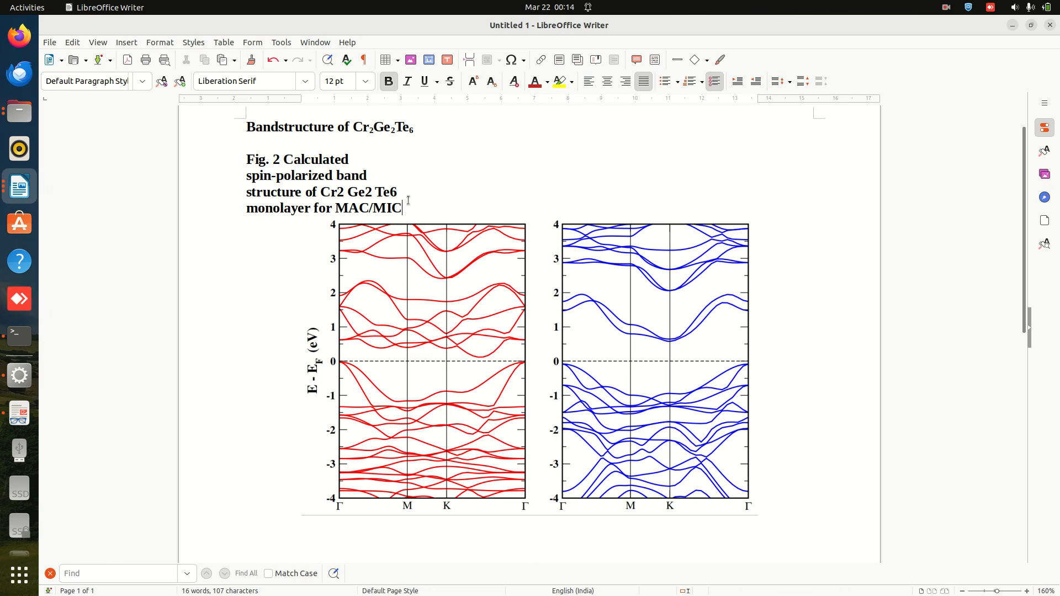
# Copy the pasted caption, switch to Firefox, and paste it into the address bar to get it as one line, ready for recopying.
pyautogui.moveTo(407, 206); pyautogui.dragTo(207, 164)
pyautogui.hotkey('ctrl', 'c')
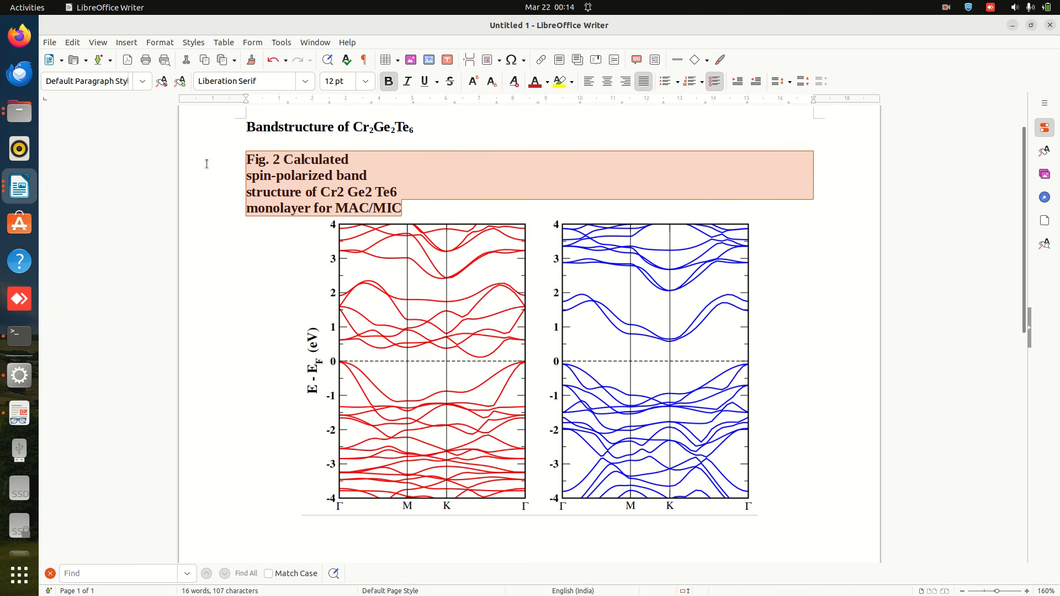
pyautogui.click(20, 36)
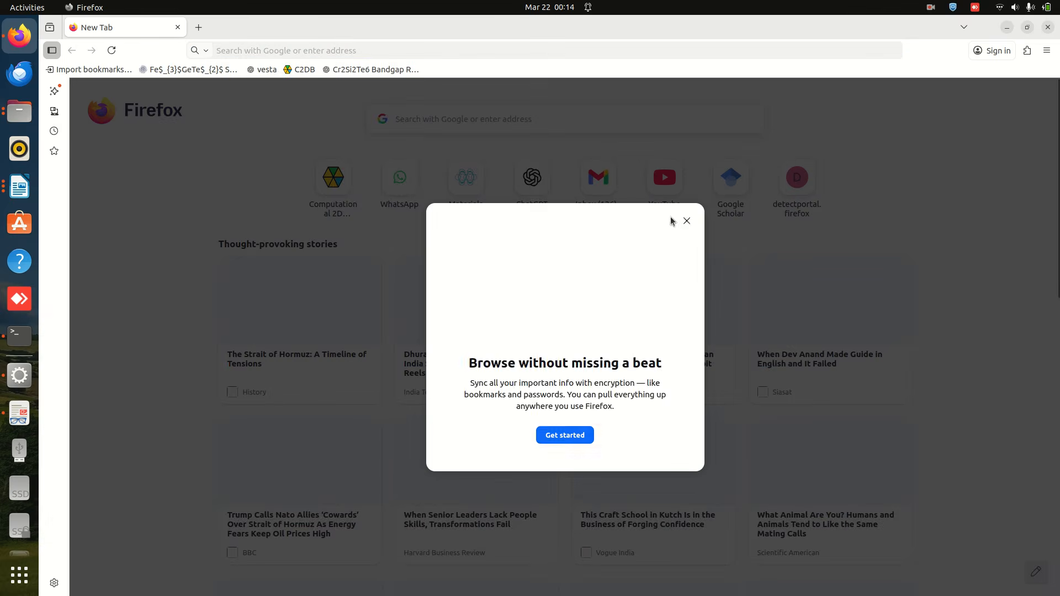
pyautogui.click(687, 218)
pyautogui.click(474, 121)
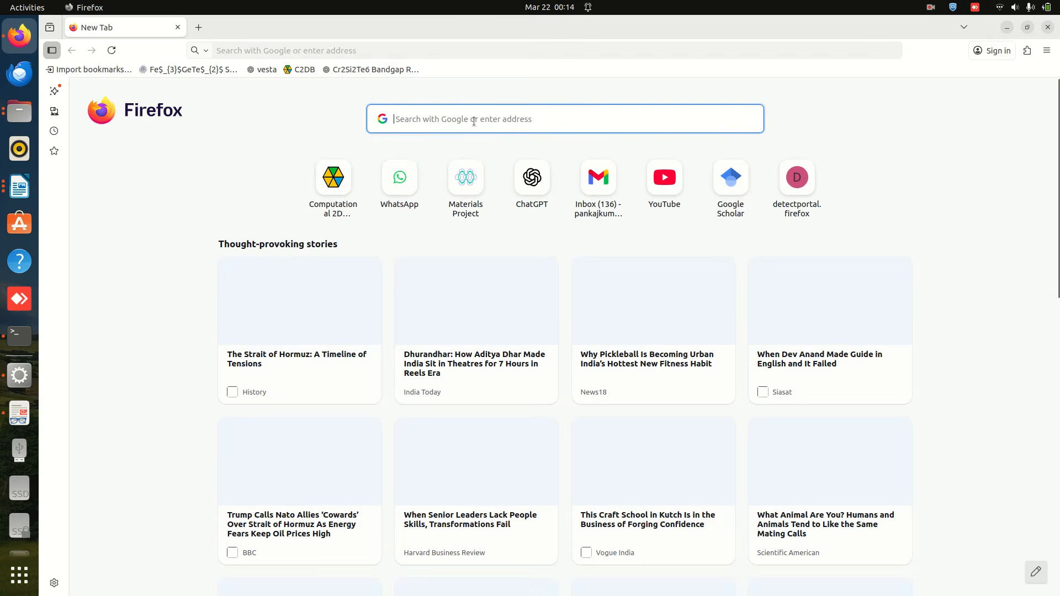
pyautogui.hotkey('ctrl', 'v')
pyautogui.hotkey('ctrl', 'a')
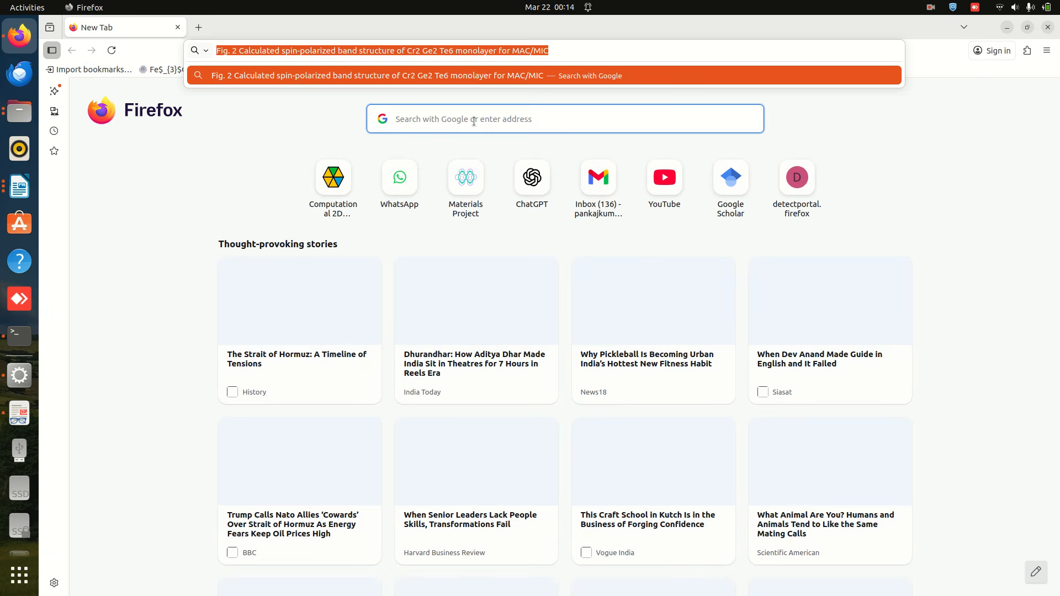
# Return to Writer and replace the four-line Fig. 2 caption with the single-line version.
pyautogui.hotkey('alt', 'Tab')
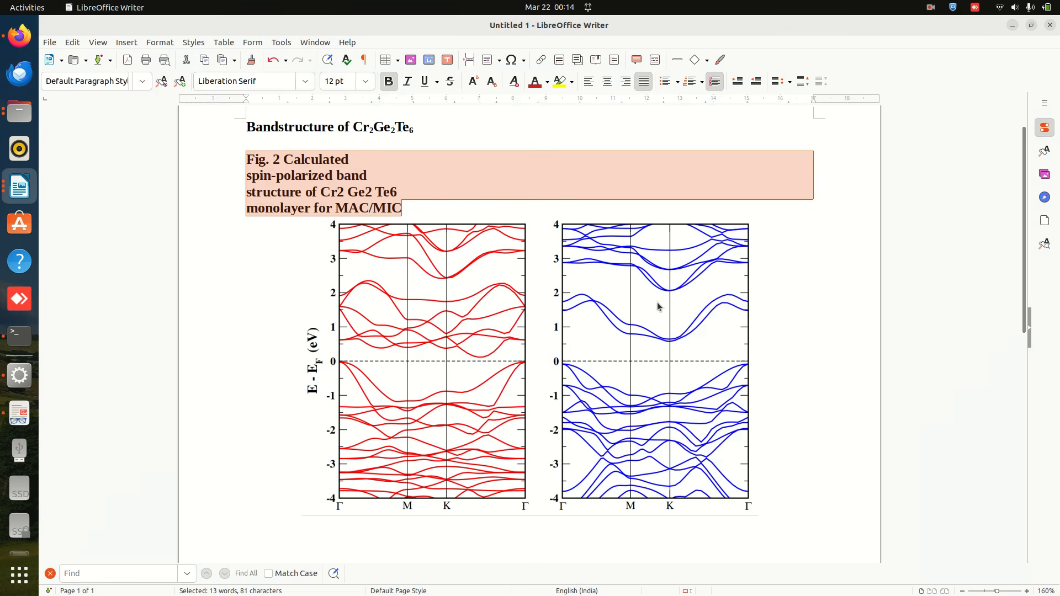
pyautogui.click(657, 305)
pyautogui.press('Delete')
pyautogui.moveTo(473, 216); pyautogui.dragTo(236, 164)
pyautogui.hotkey('ctrl', 'c')
pyautogui.press('Delete')
pyautogui.hotkey('ctrl', 'v')
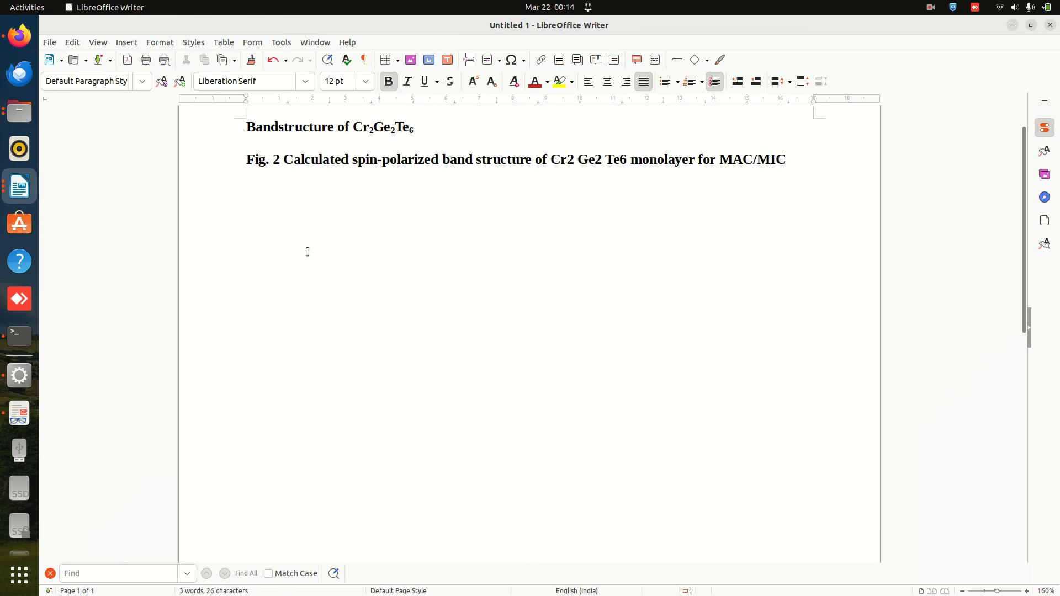
# Remove bold from the caption, leaving only the "Fig. 2" label bold.
pyautogui.moveTo(246, 159); pyautogui.dragTo(788, 160)
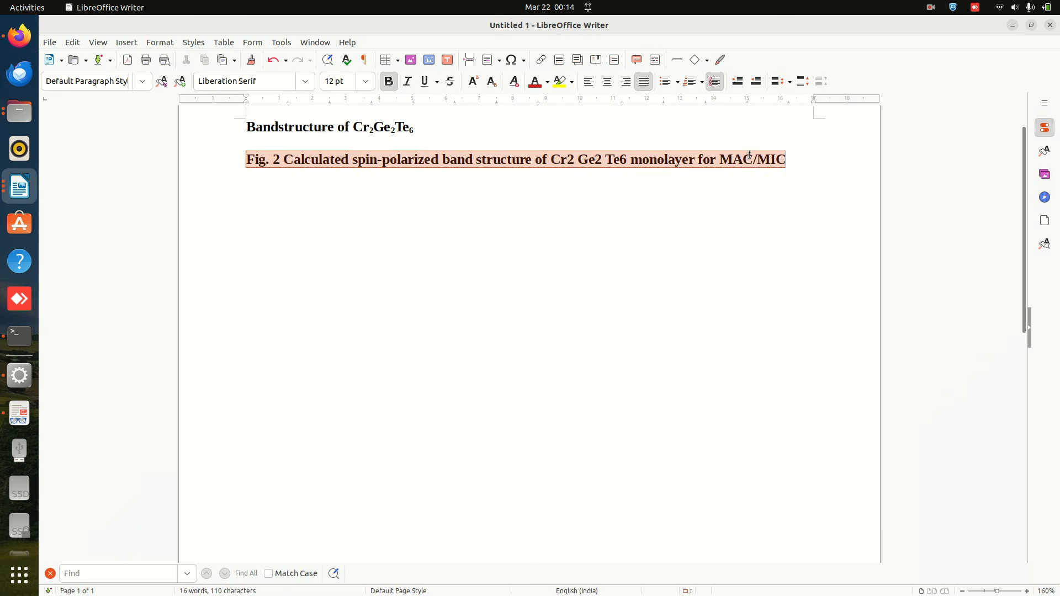
pyautogui.click(389, 81)
pyautogui.click(289, 197)
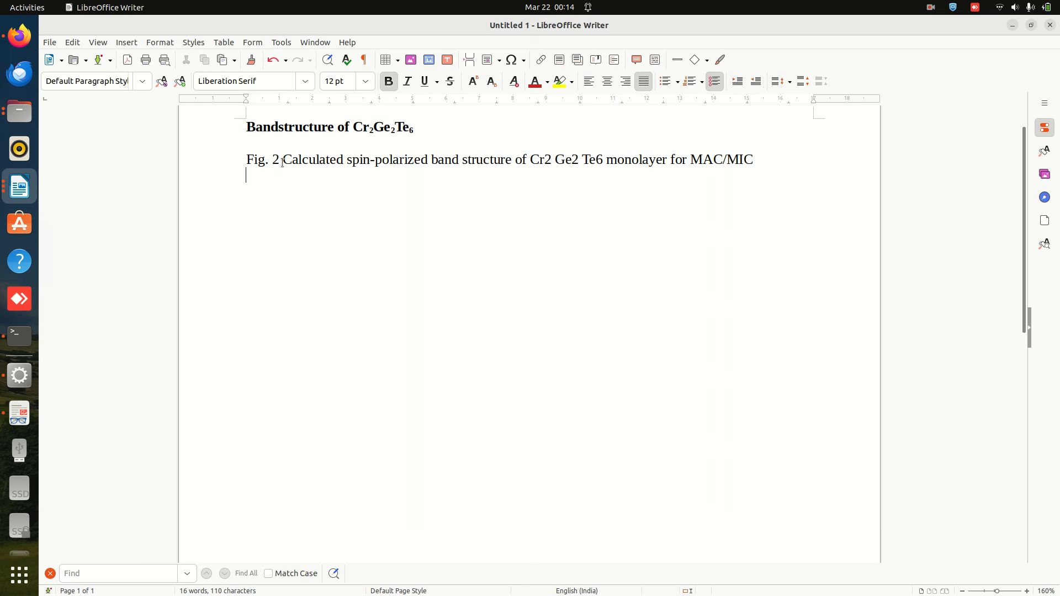
pyautogui.moveTo(279, 160); pyautogui.dragTo(246, 159)
pyautogui.click(388, 81)
pyautogui.click(298, 177)
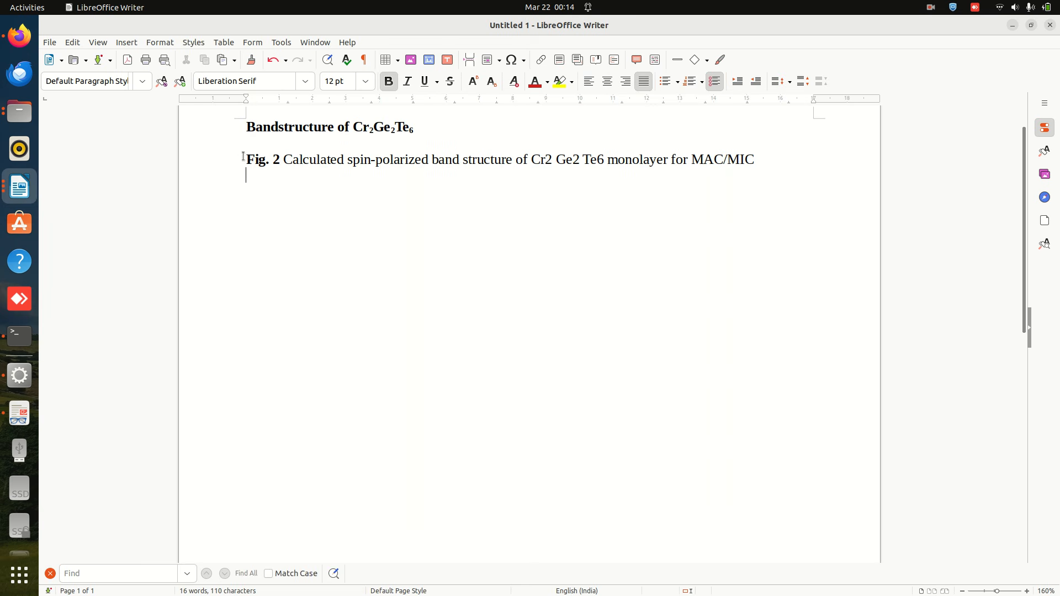
# Insert an empty line above the Fig. 2 caption and centre it.
pyautogui.press('Return')
pyautogui.click(272, 157)
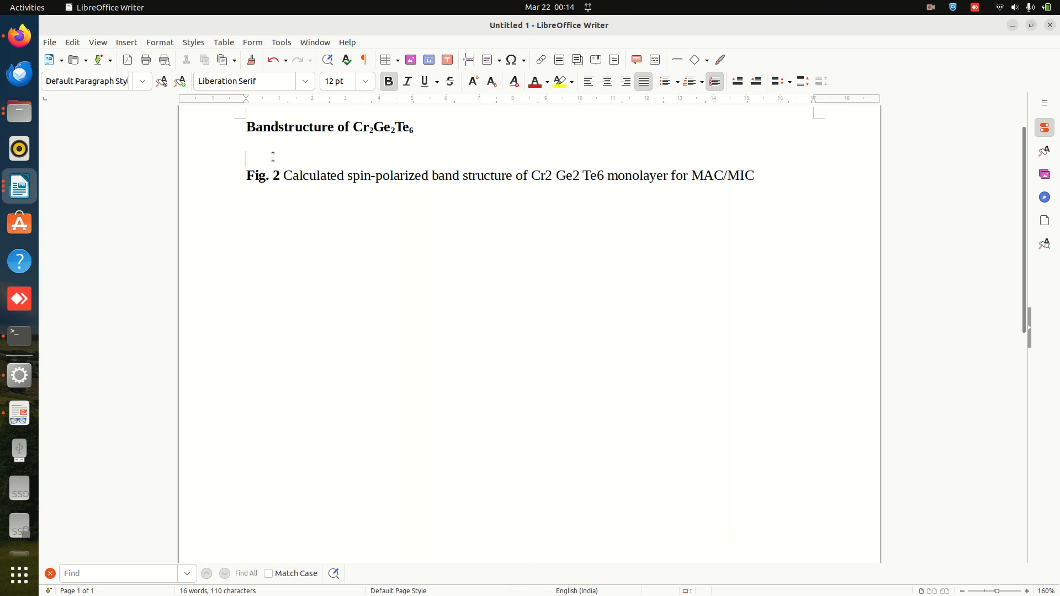
pyautogui.click(607, 81)
# Switch to the Files window showing the CGT folder and copy Bandstructure.png.
pyautogui.click(1012, 25)
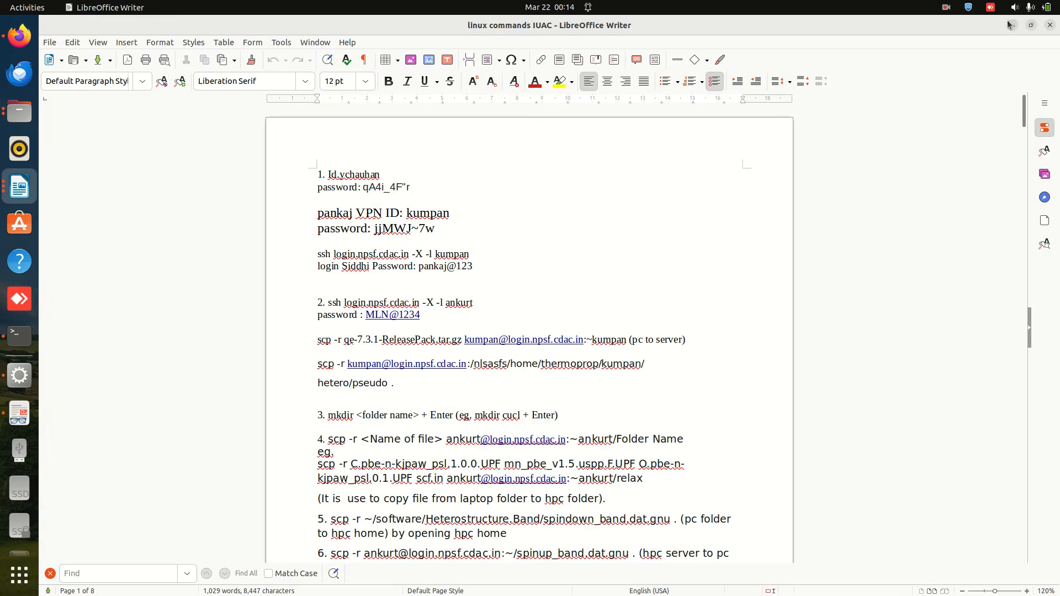
pyautogui.click(1008, 24)
pyautogui.click(647, 65)
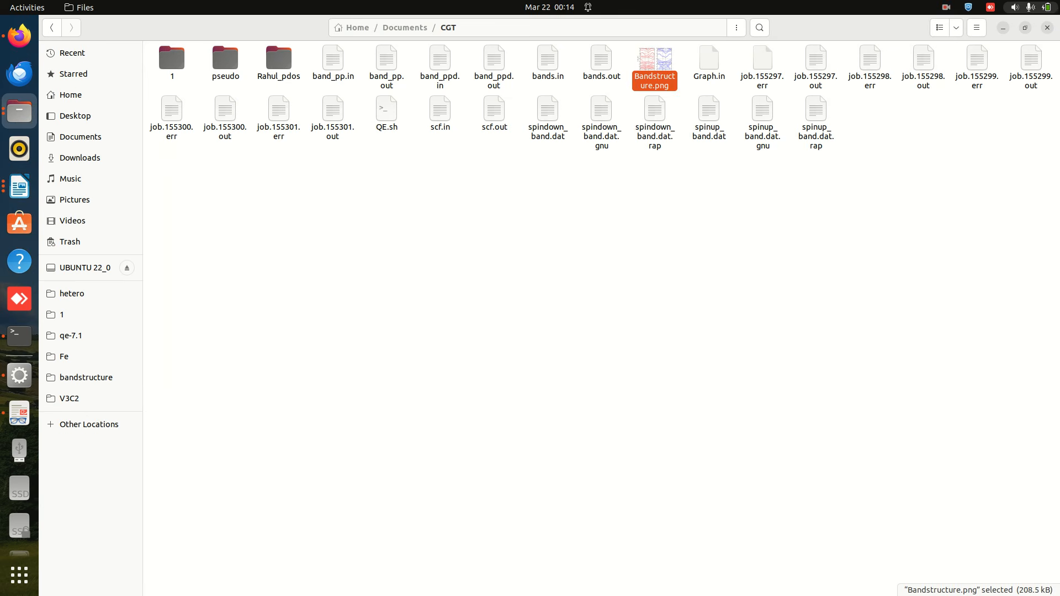
# Return to the Untitled 1 document in Writer and paste the band structure image above the Fig. 2 caption.
pyautogui.click(1003, 27)
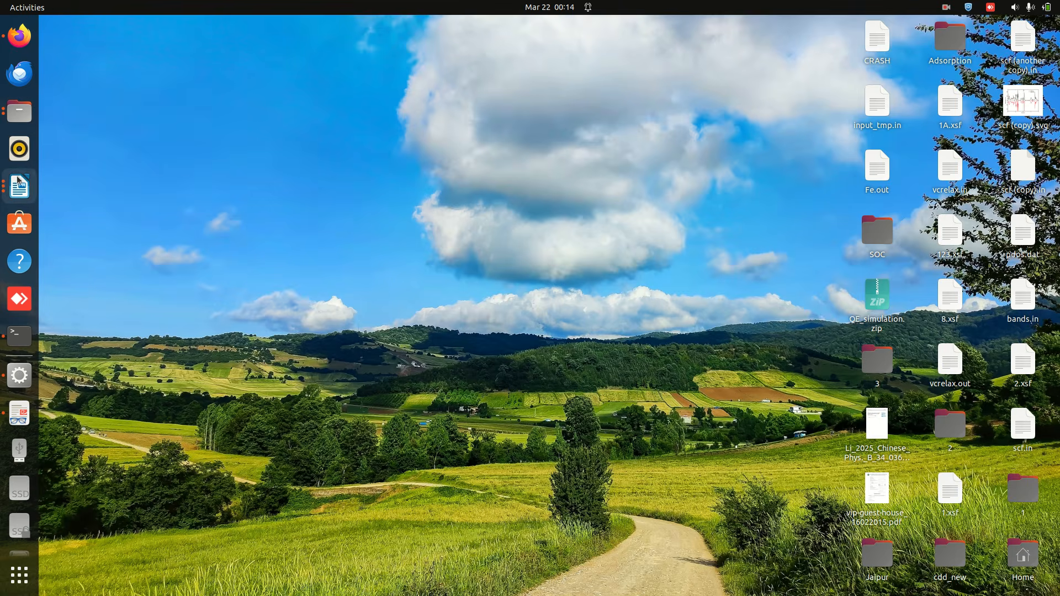
pyautogui.click(19, 182)
pyautogui.click(19, 187)
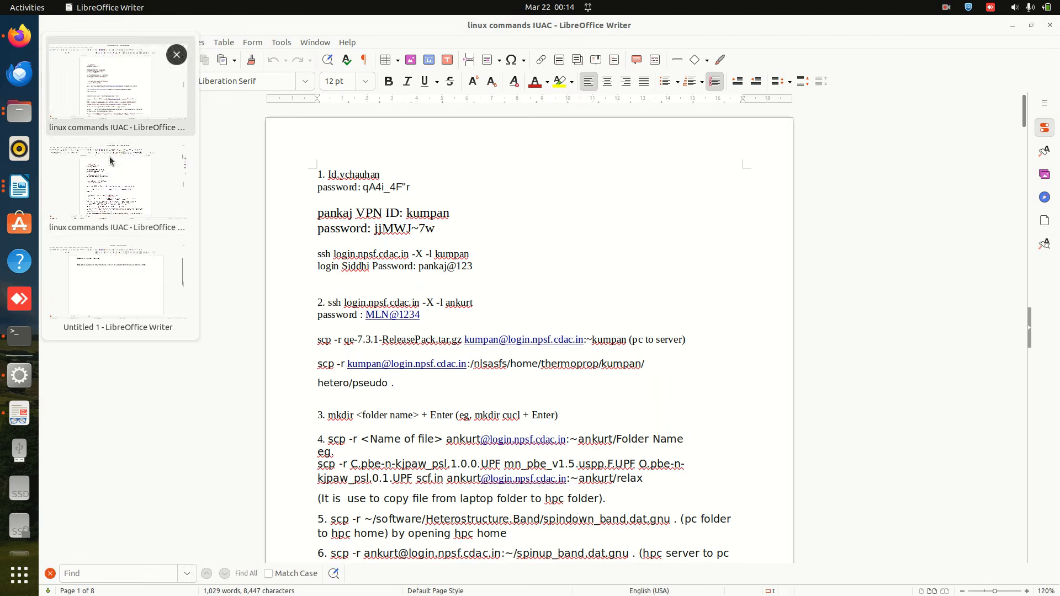
pyautogui.click(133, 265)
pyautogui.click(584, 381)
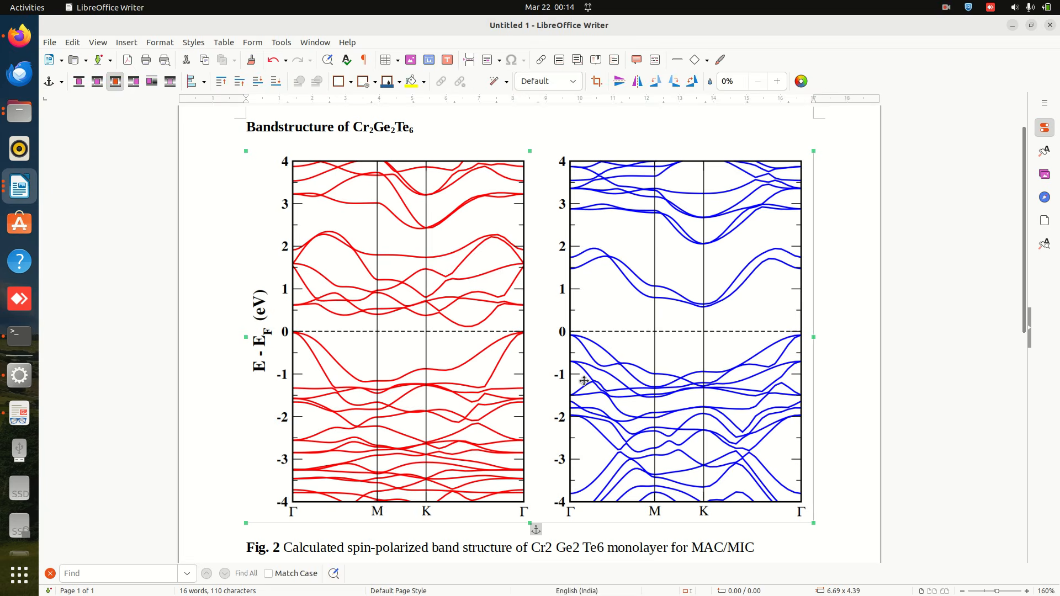
# Append "monolayer" to the title "Bandstructure of Cr2Ge2Te6" and remove the subscript from the added word.
pyautogui.scroll(3, 518, 418)
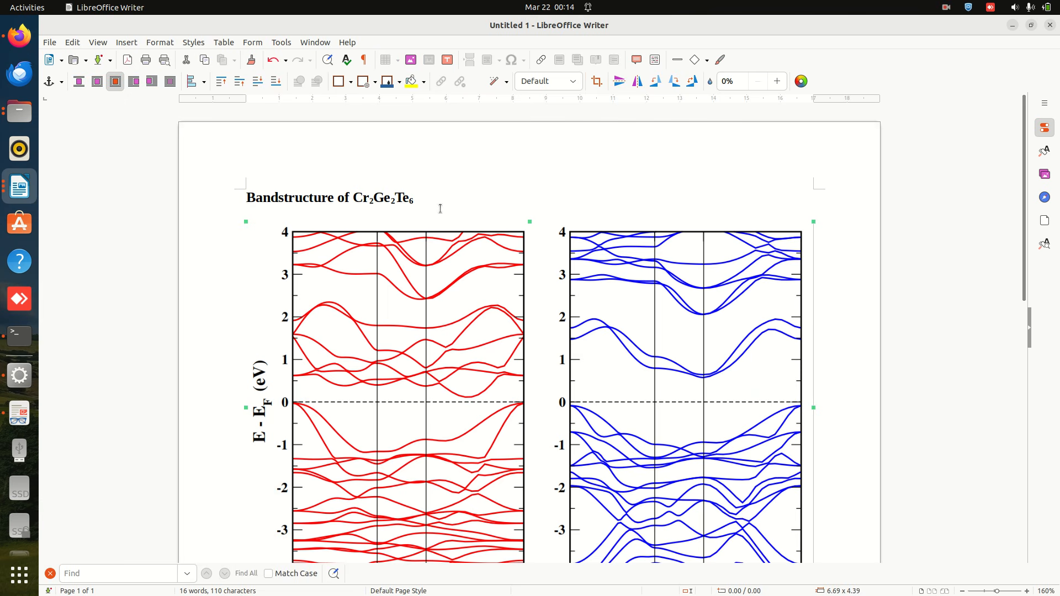
pyautogui.click(425, 198)
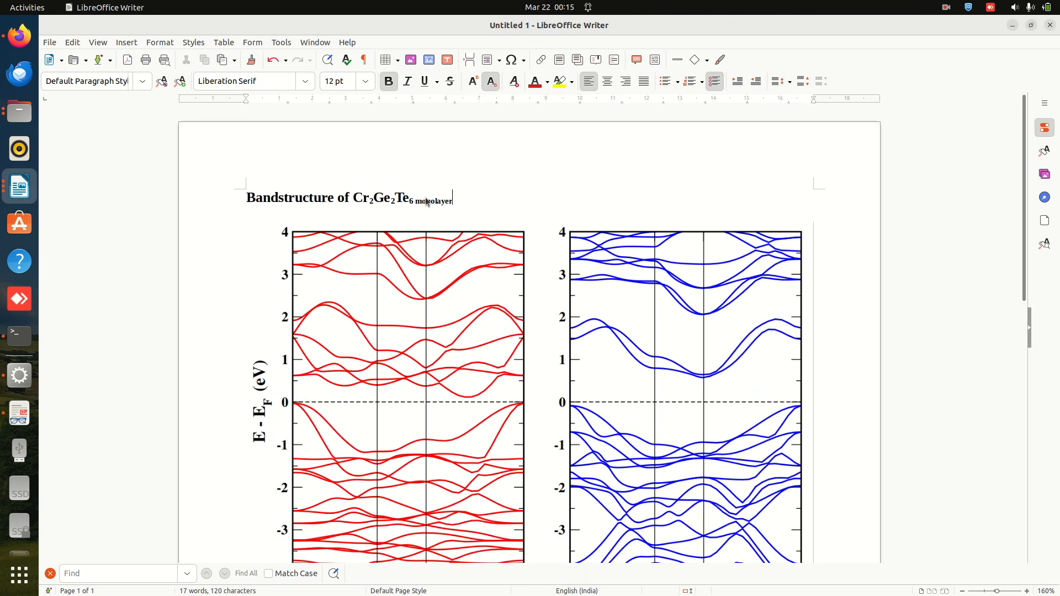
pyautogui.moveTo(453, 201); pyautogui.dragTo(415, 201)
pyautogui.click(491, 91)
pyautogui.click(579, 211)
# Review the page from the title through both band structure plots to the Fig. 2 caption.
pyautogui.scroll(-4, 625, 326)
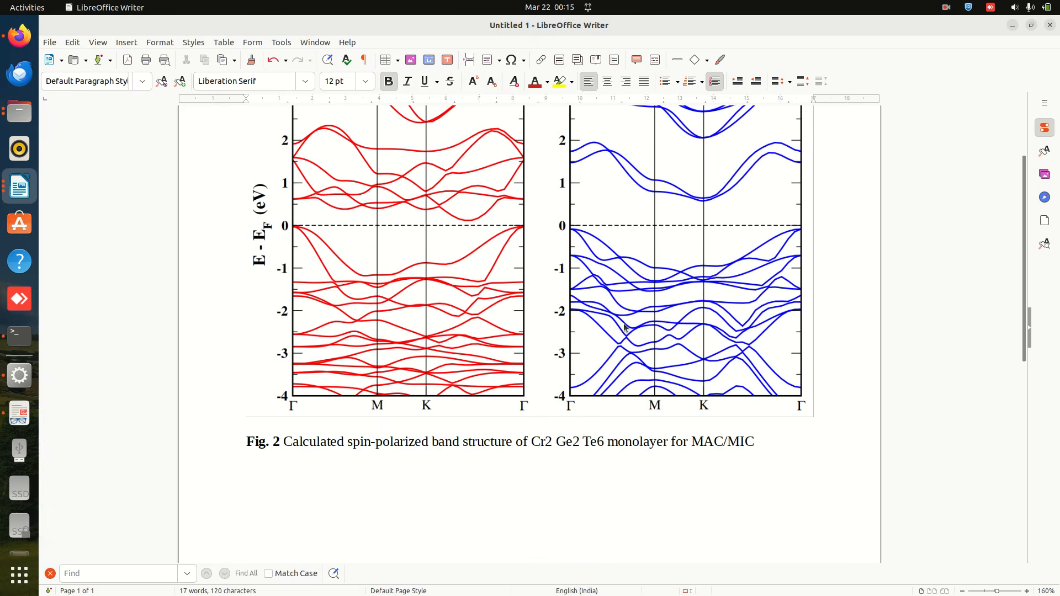
pyautogui.scroll(5, 571, 421)
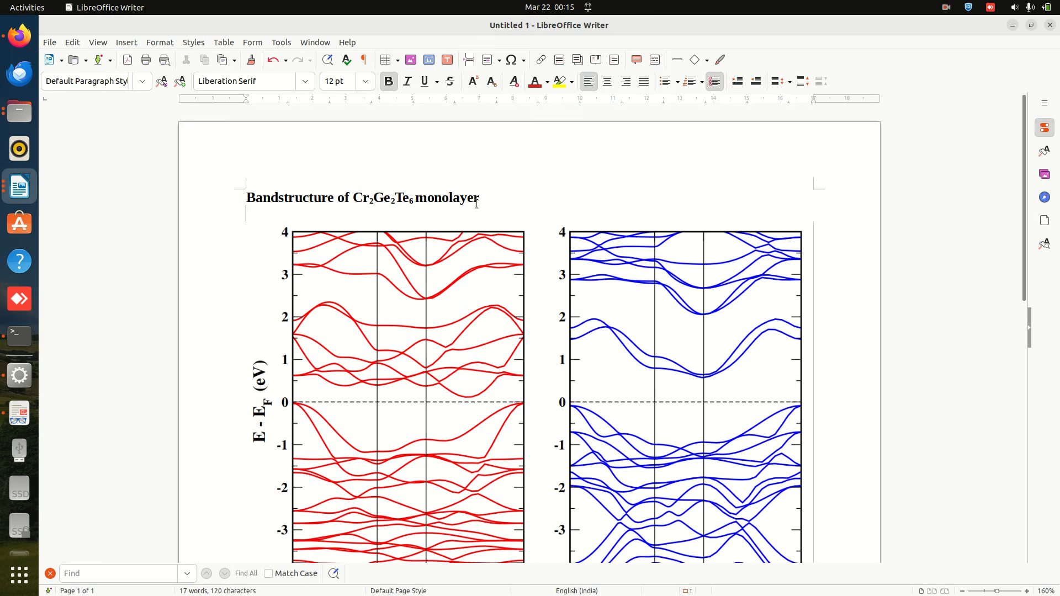
pyautogui.scroll(-4, 531, 316)
pyautogui.scroll(2, 568, 370)
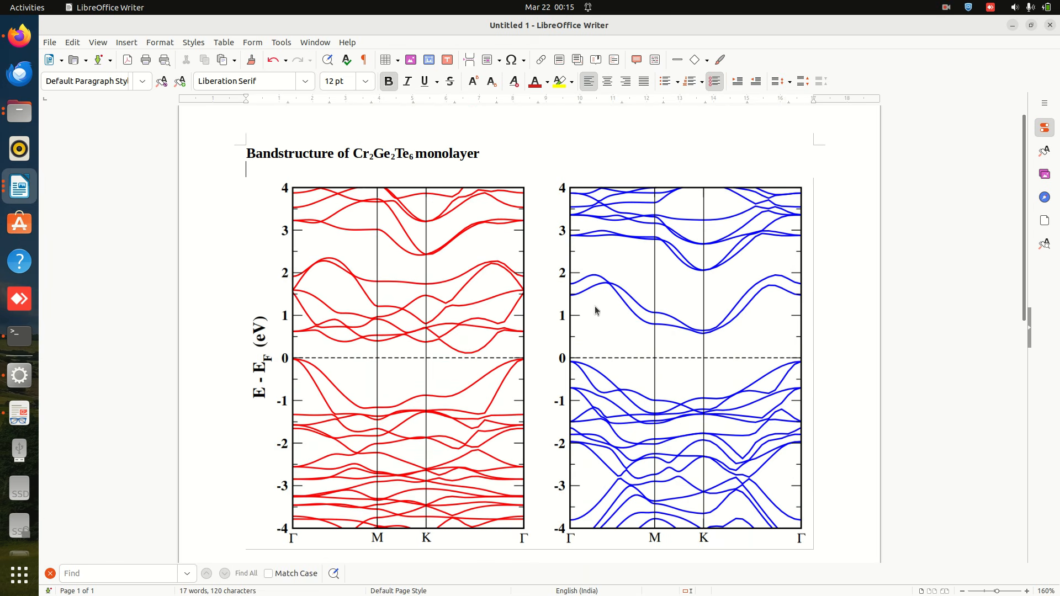
pyautogui.scroll(-3, 710, 414)
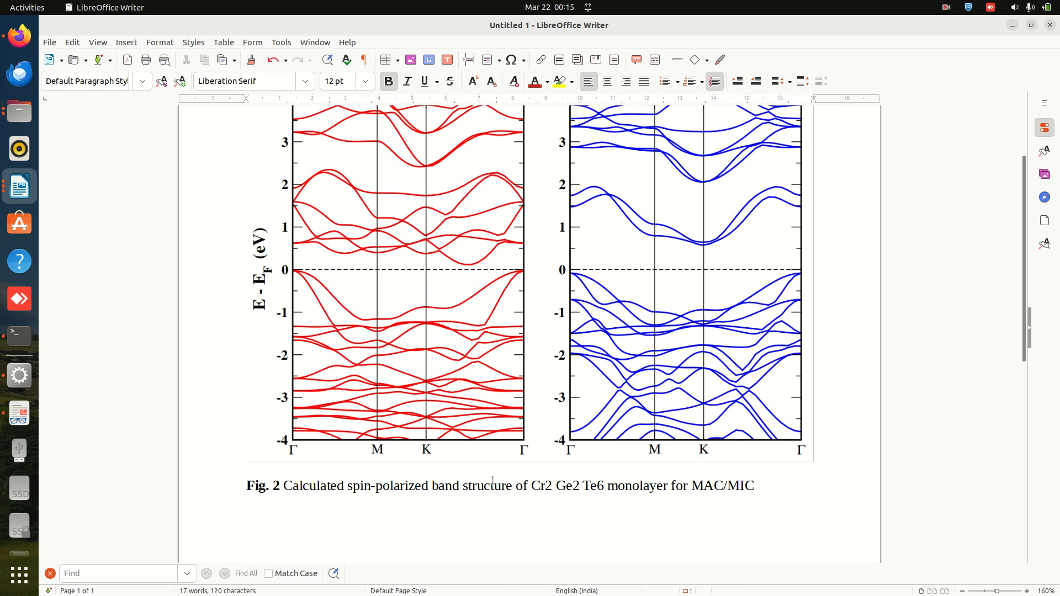
pyautogui.moveTo(245, 487); pyautogui.dragTo(764, 489)
pyautogui.click(765, 506)
pyautogui.hotkey('ctrl', 'j')
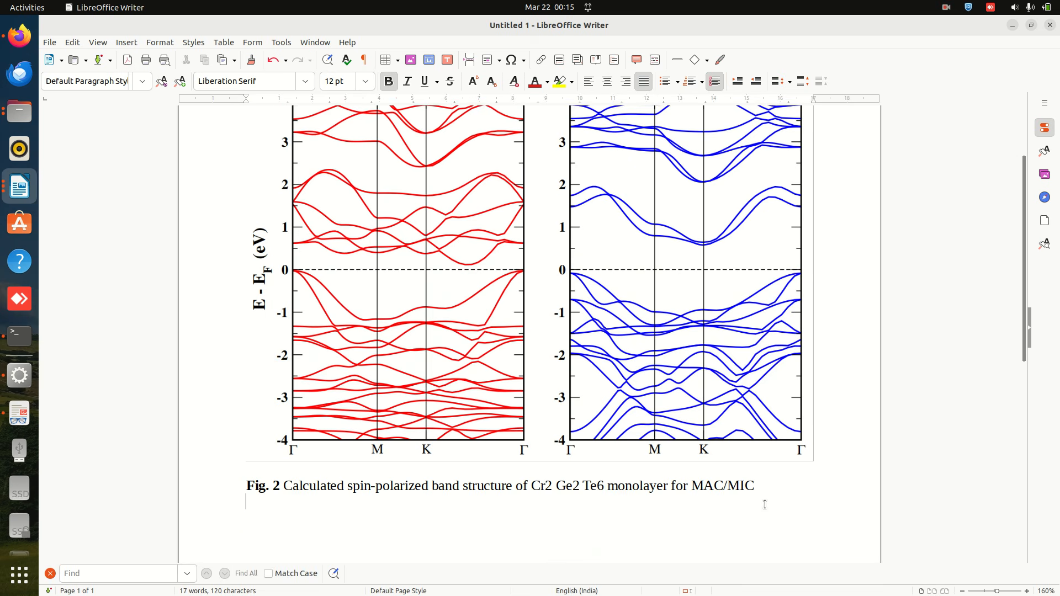
pyautogui.scroll(3, 764, 504)
pyautogui.scroll(-1, 765, 503)
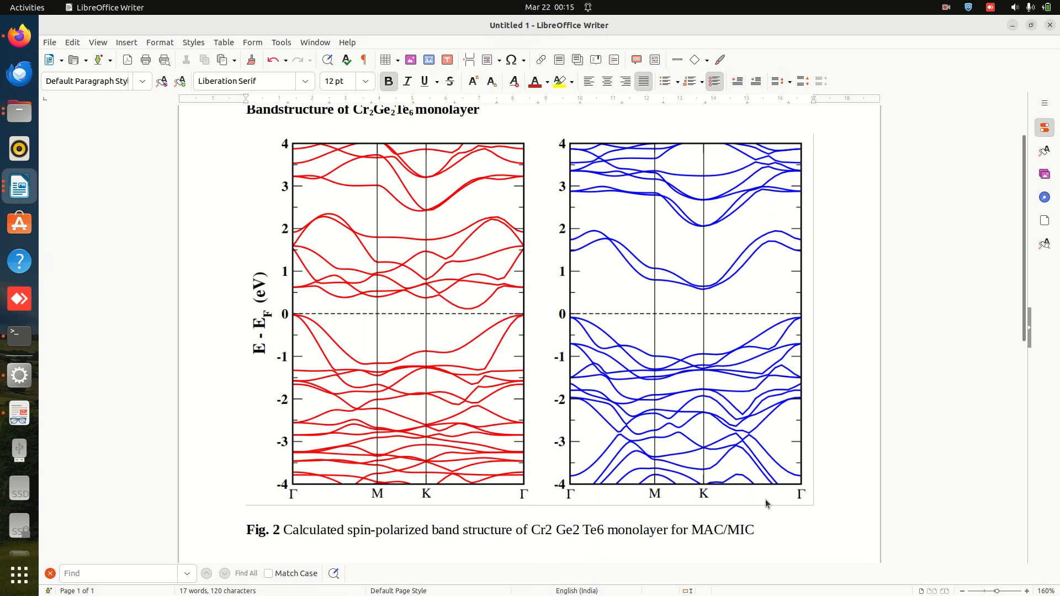